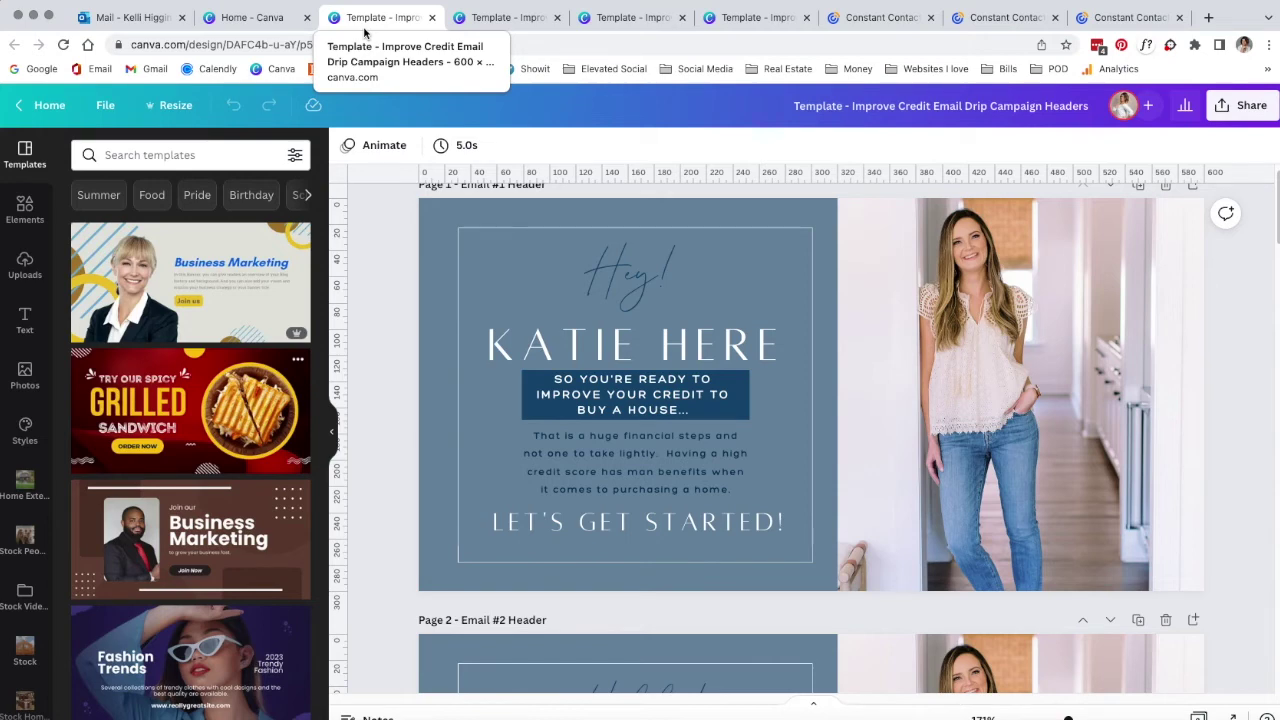
- Glance at the Large Body design, then scroll through the Headers design's pages
click(490, 20)
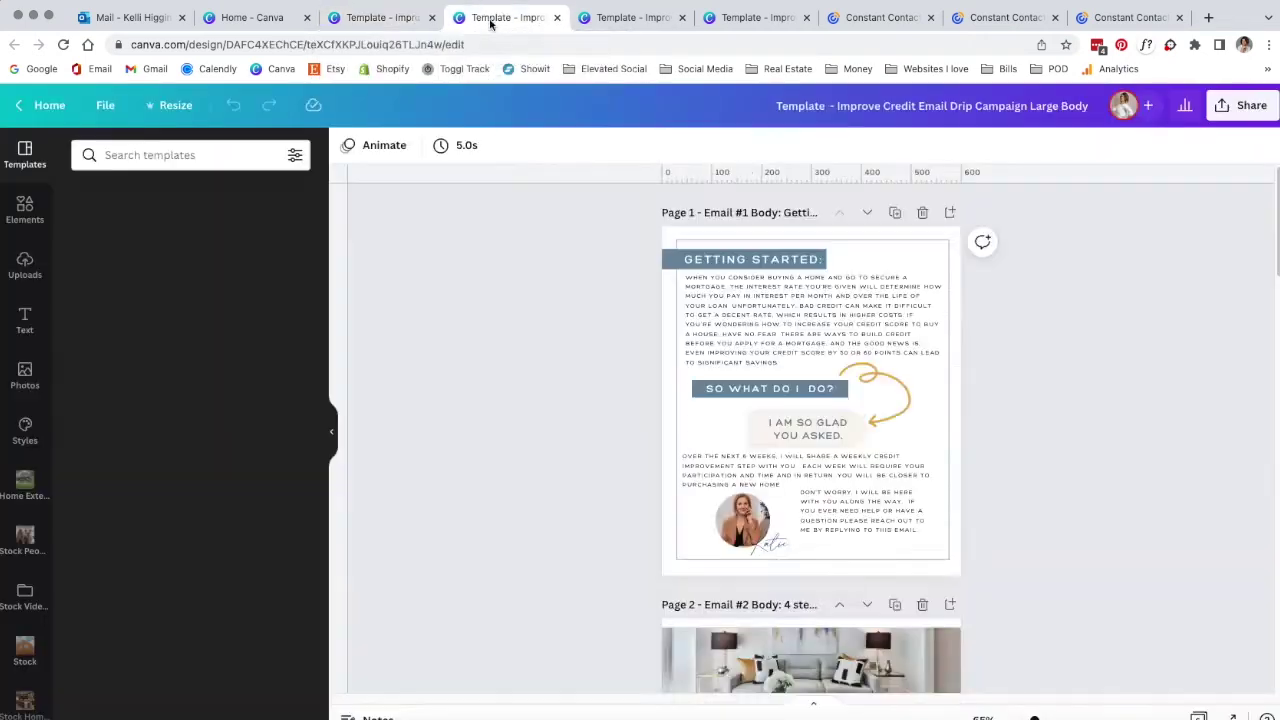
click(378, 18)
click(505, 22)
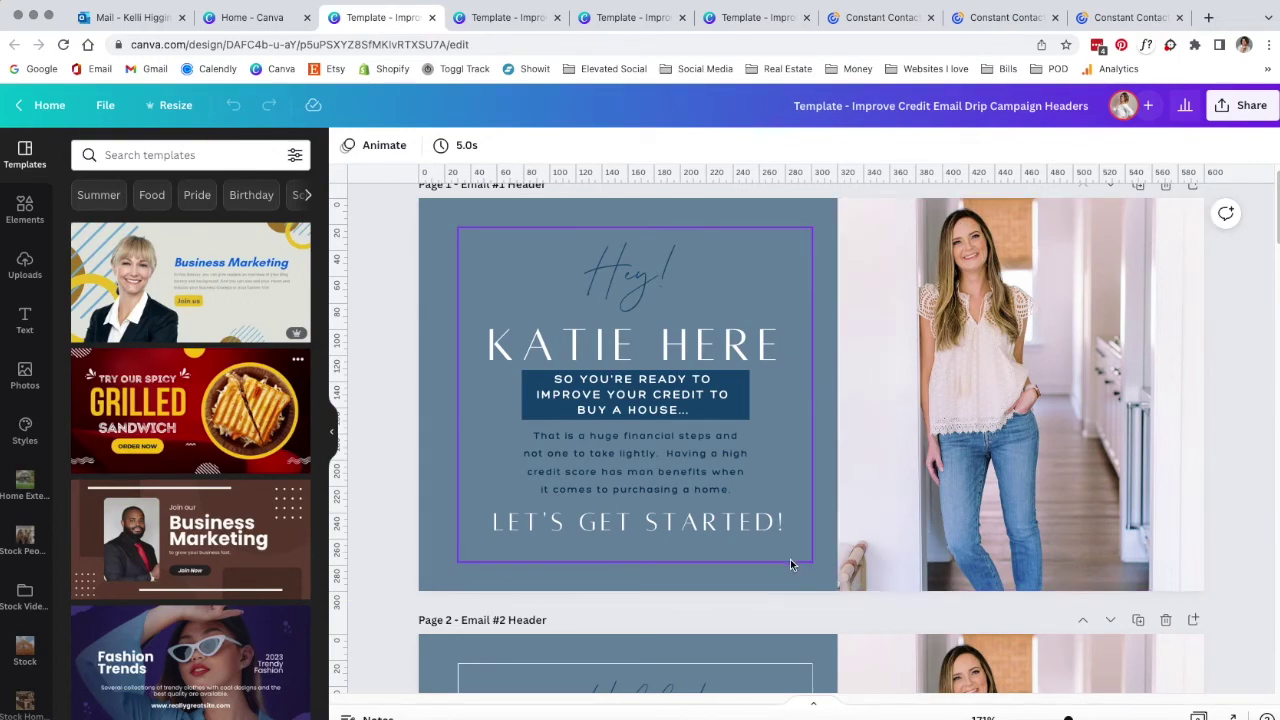
scroll(790, 559, down, 5)
scroll(666, 592, down, 10)
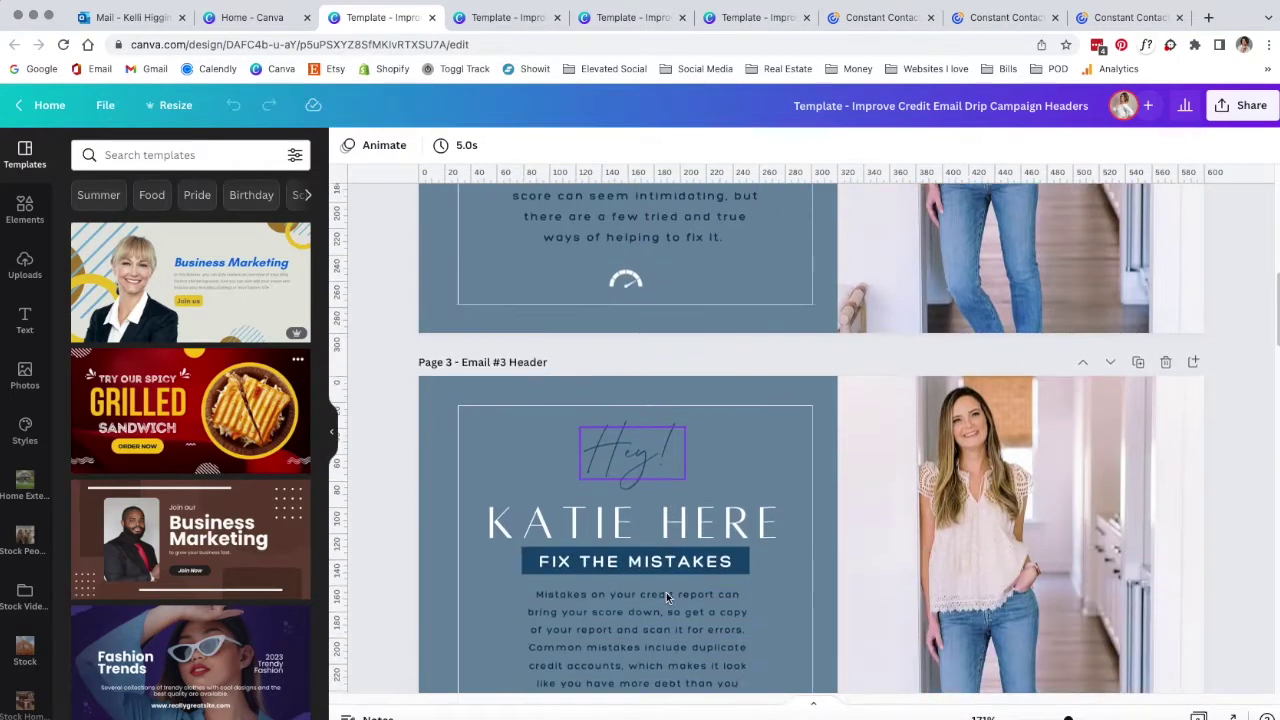
scroll(1014, 559, up, 4)
scroll(1014, 559, up, 4)
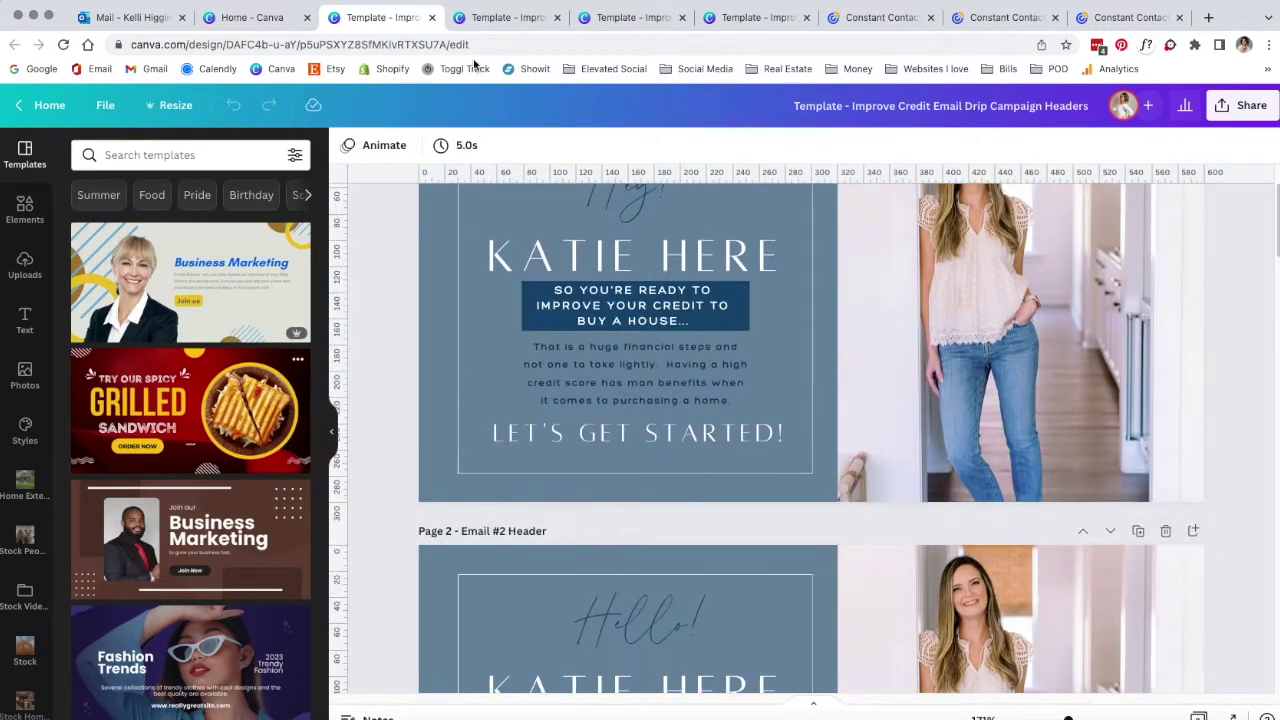
- Step through the Large Body and Medium Body designs to the Small Body design
click(471, 20)
click(640, 18)
click(740, 18)
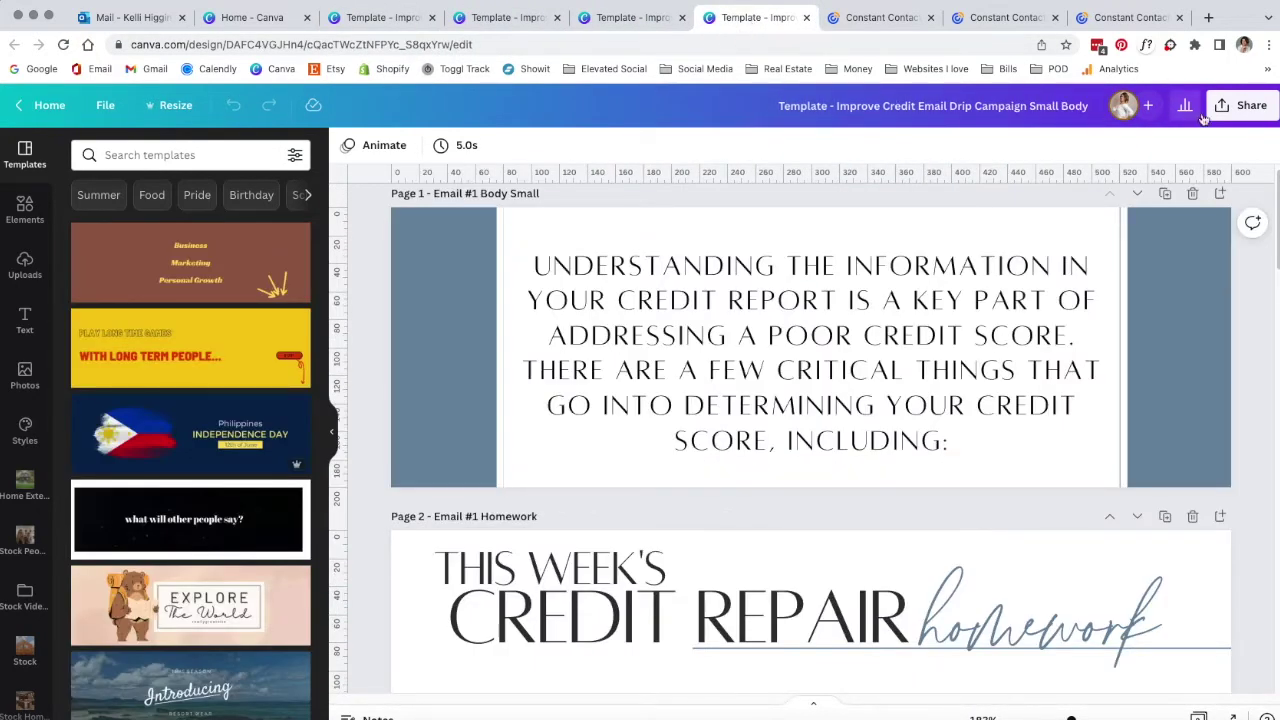
- Download all 8 pages of the Small Body design as PNG
click(1252, 106)
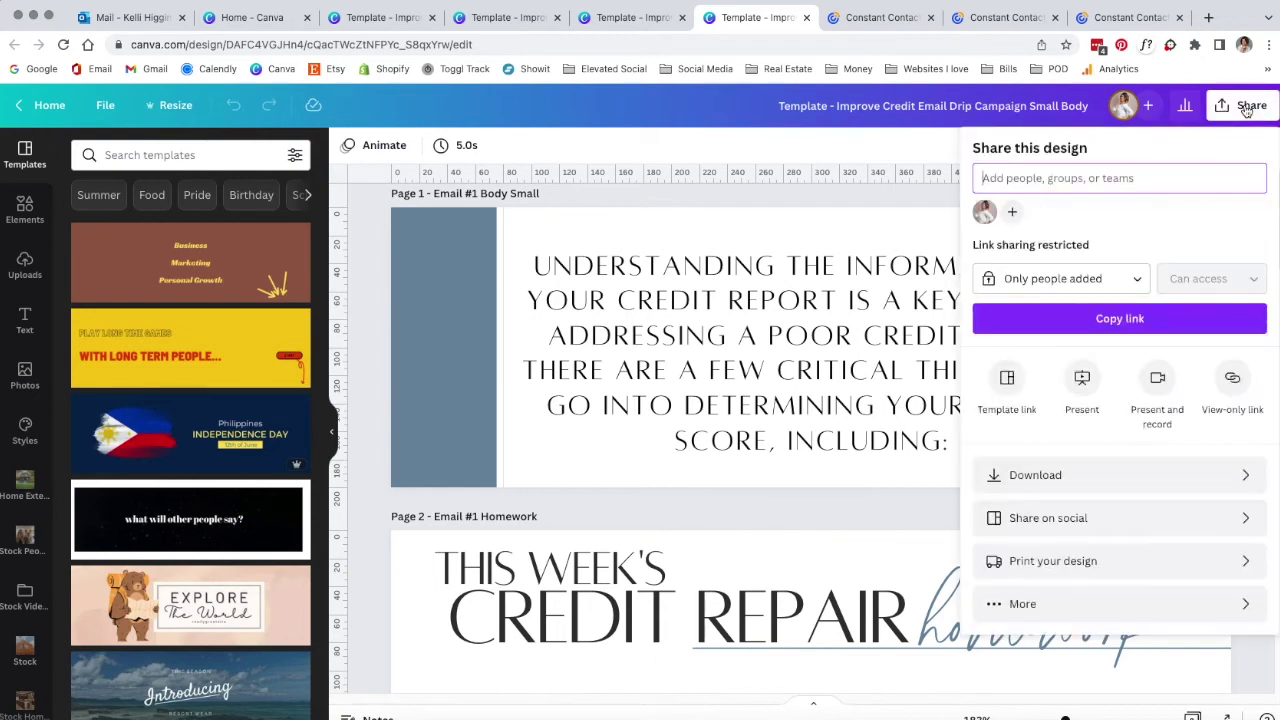
click(1030, 476)
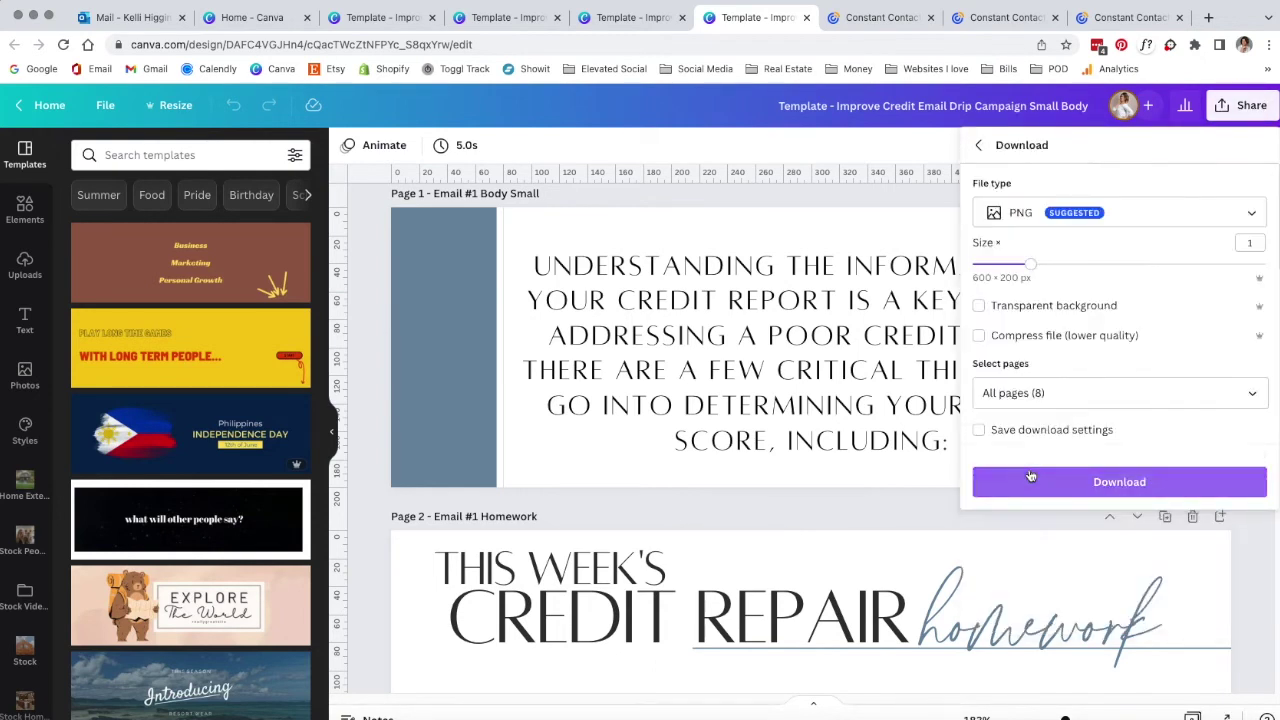
click(1248, 393)
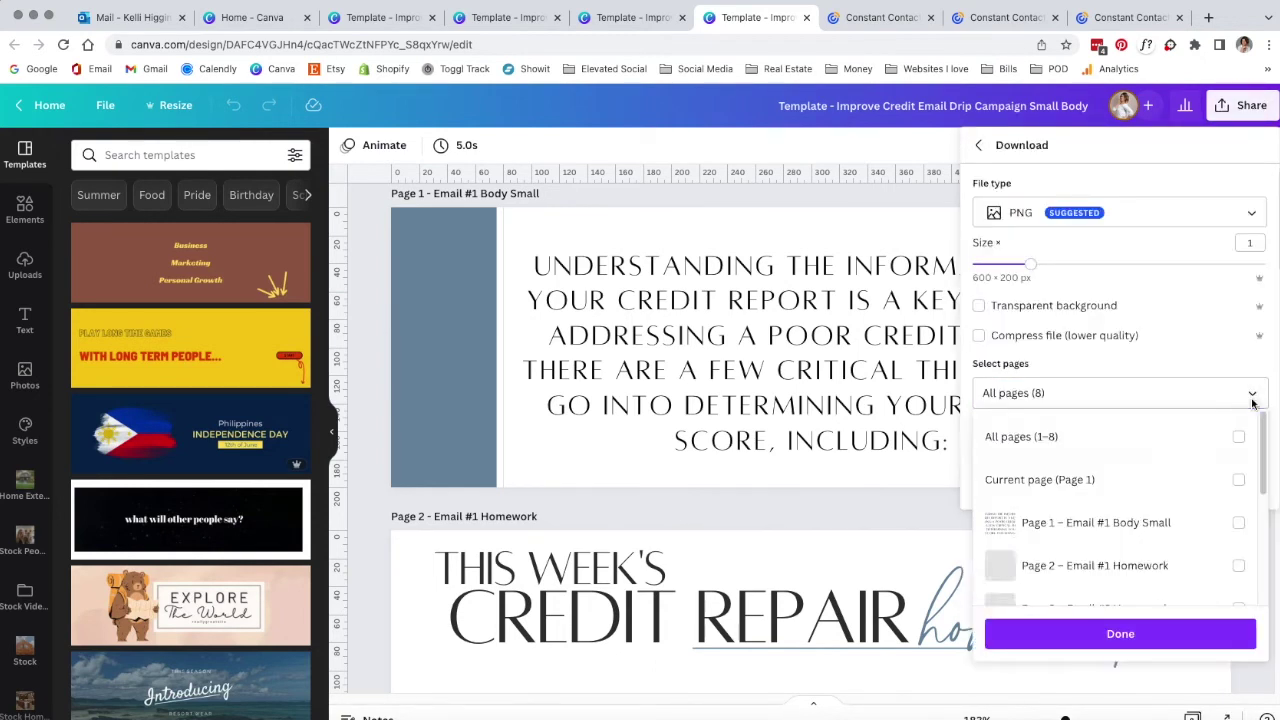
click(1238, 481)
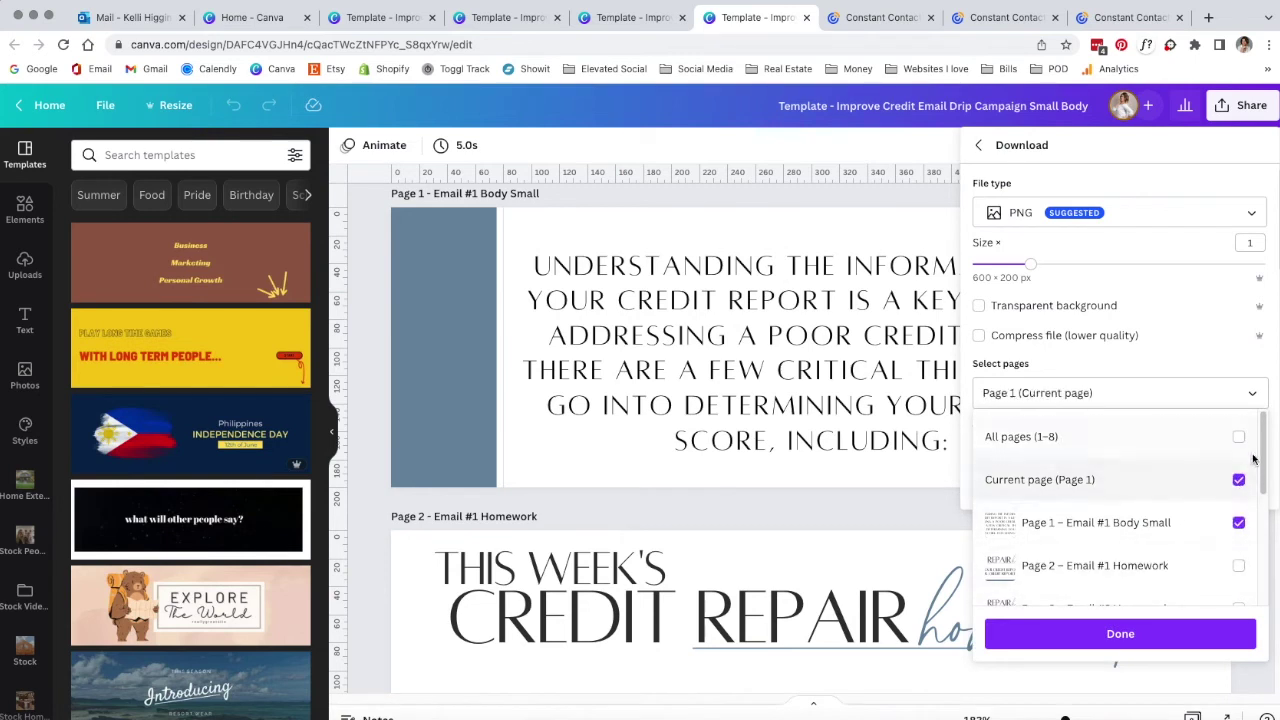
click(1238, 437)
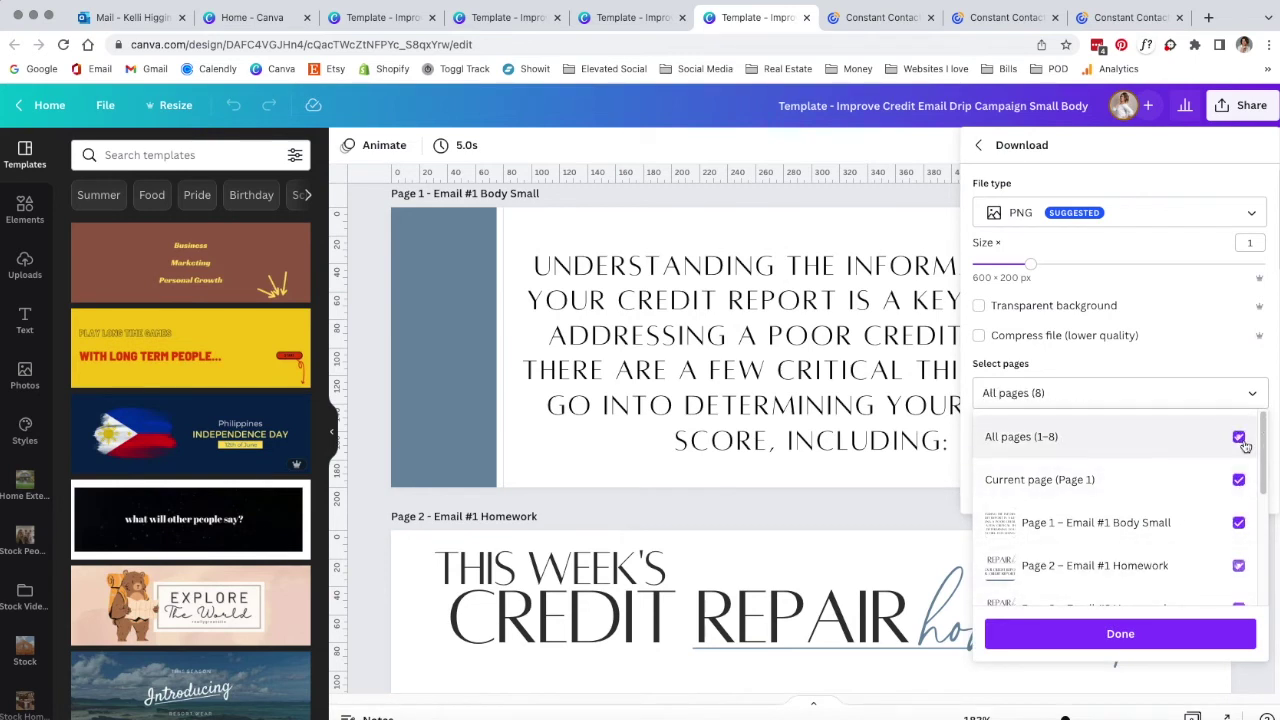
click(1125, 634)
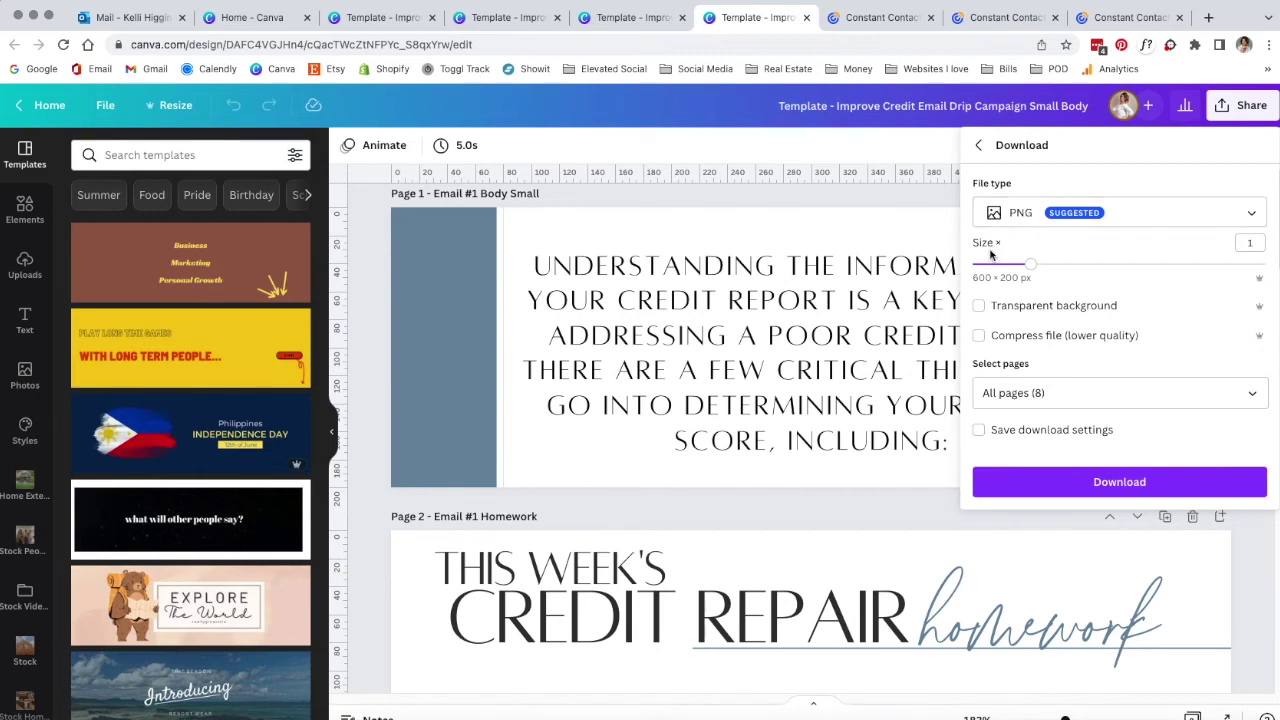
click(1122, 486)
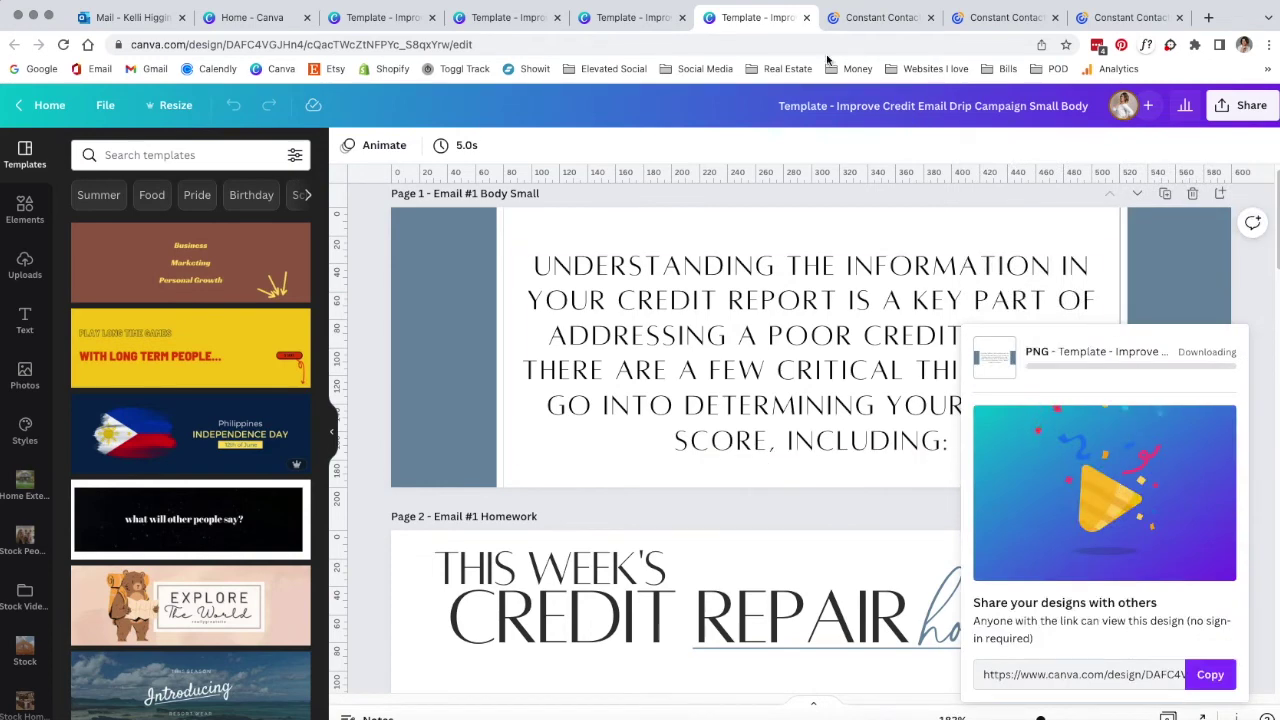
- Download the Medium Body design's pages as PNG
click(617, 14)
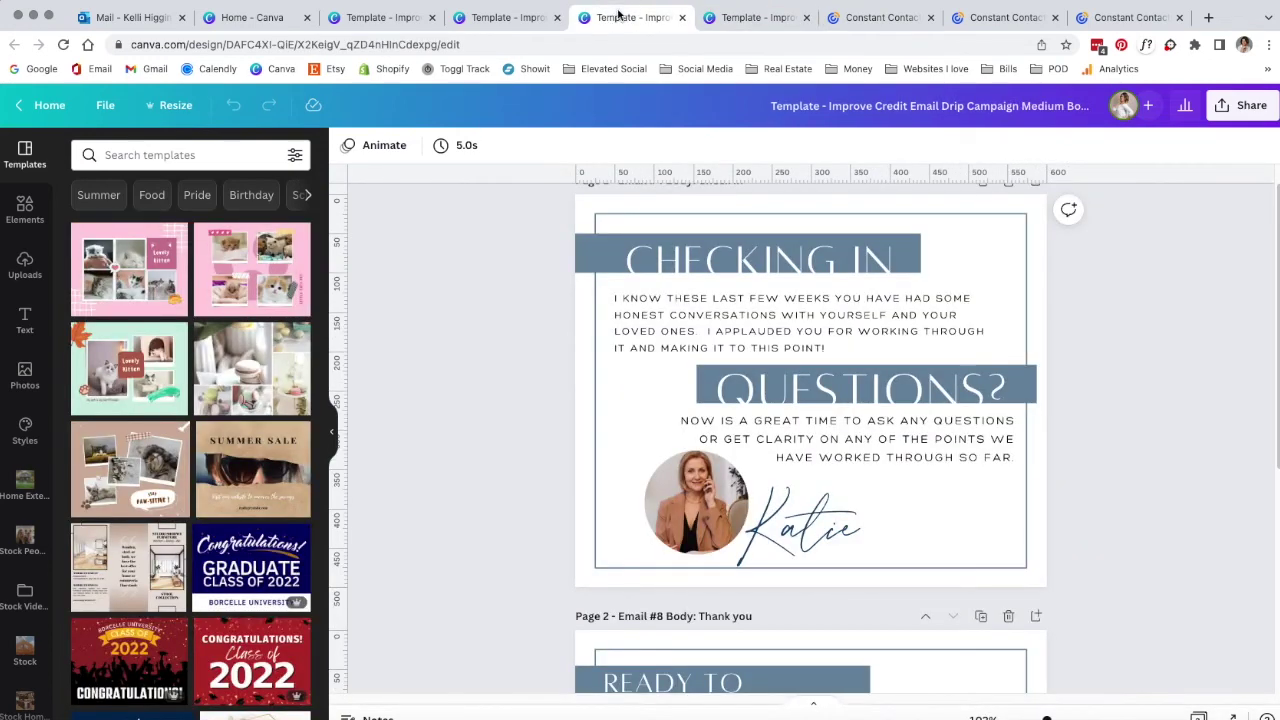
click(1243, 105)
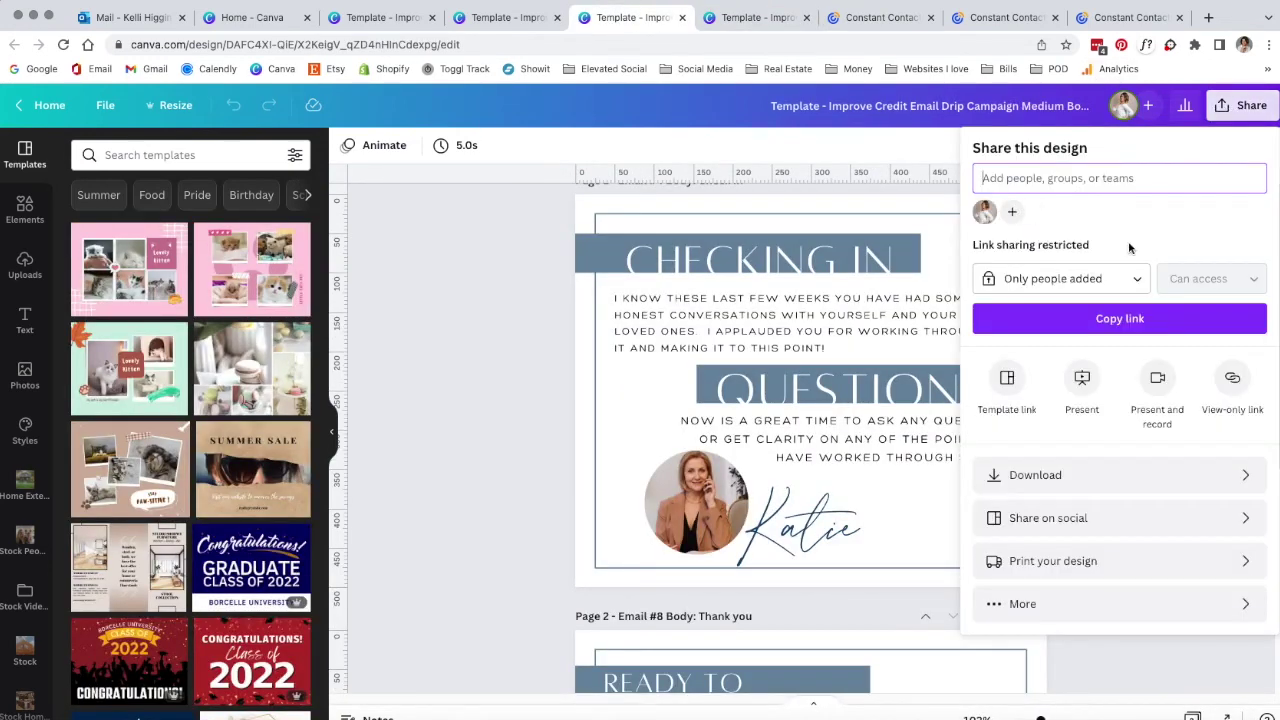
click(1050, 475)
click(1232, 484)
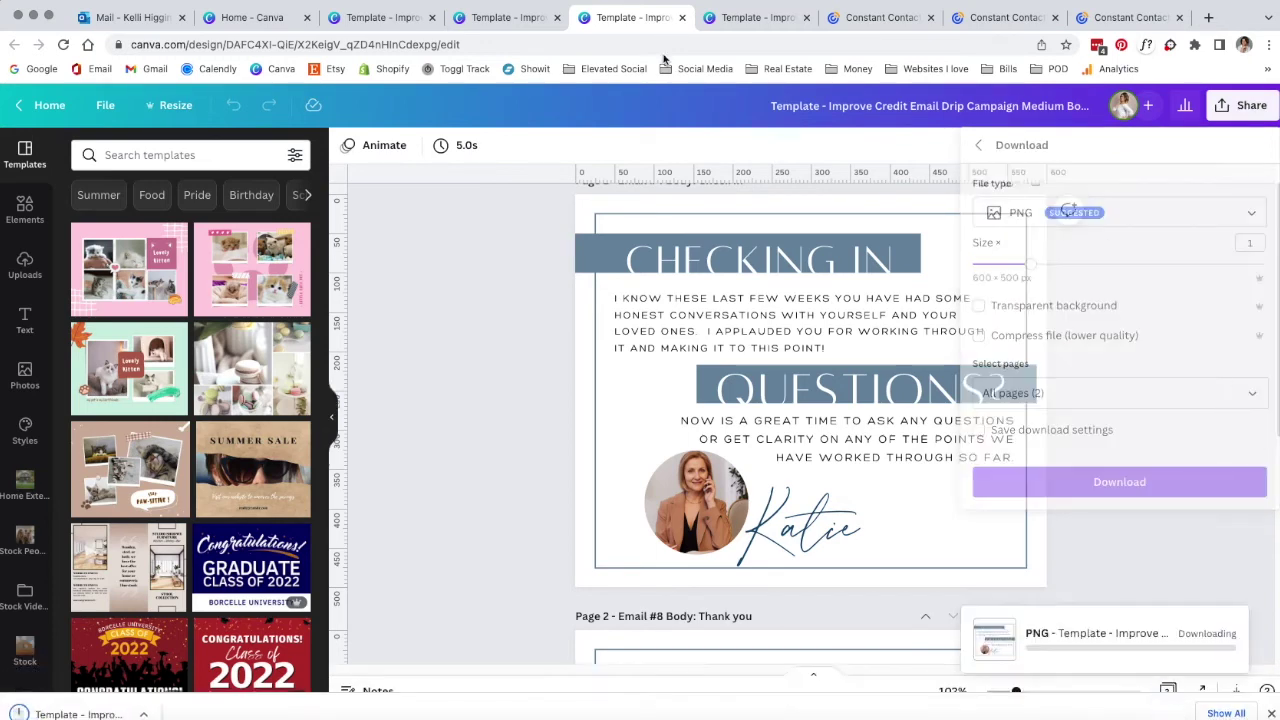
- Download the Large Body design's pages as PNG
click(493, 17)
click(1243, 105)
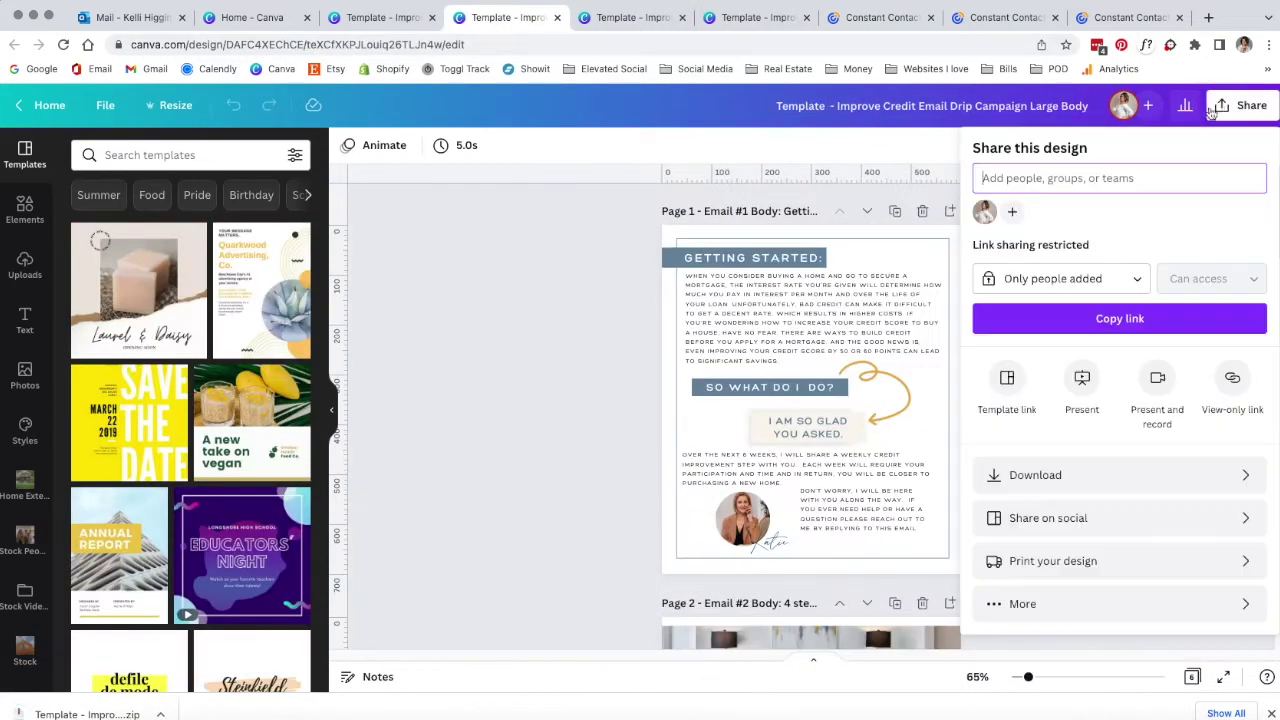
click(1078, 478)
click(1080, 481)
- Download the Headers design's pages as PNG
click(380, 17)
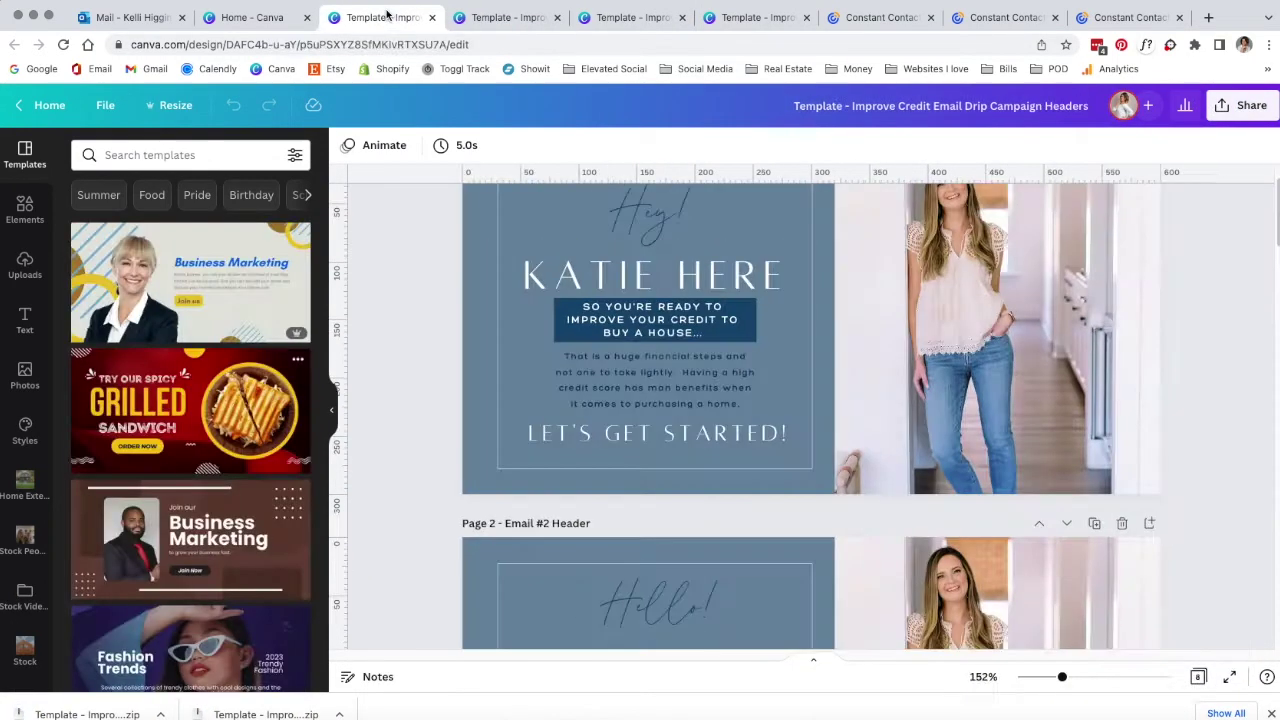
click(1243, 105)
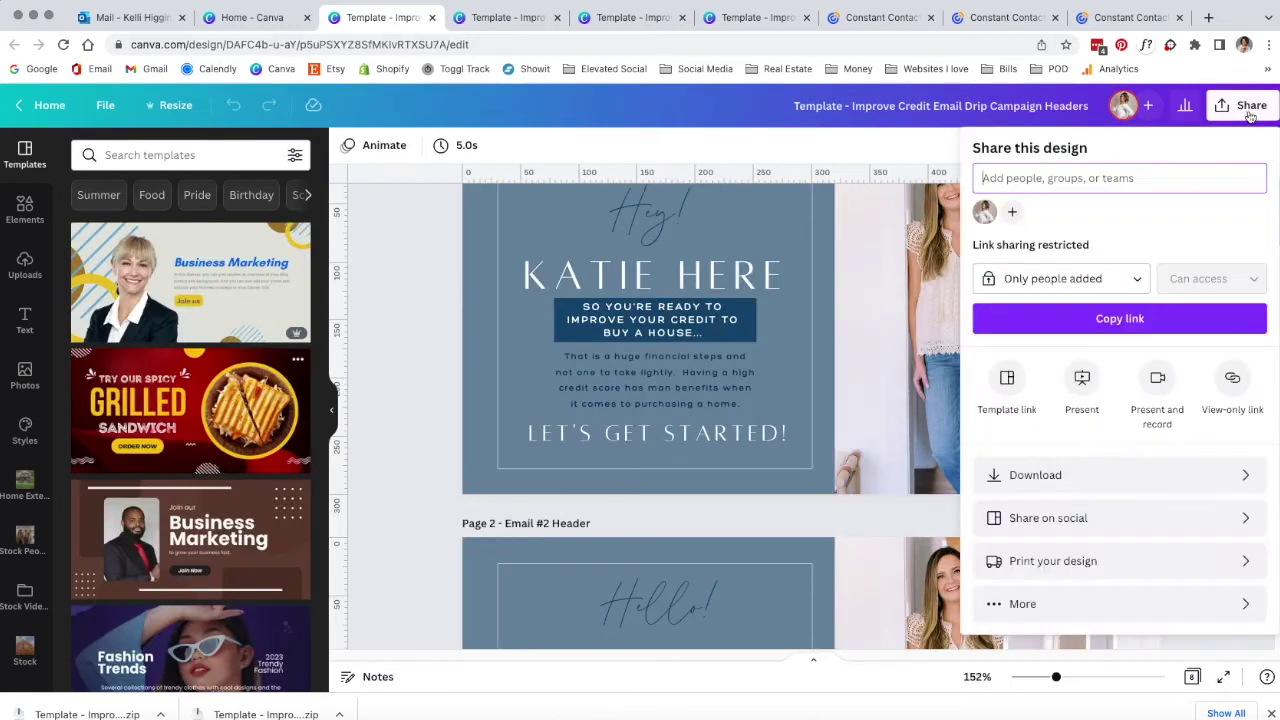
click(1015, 475)
click(1120, 481)
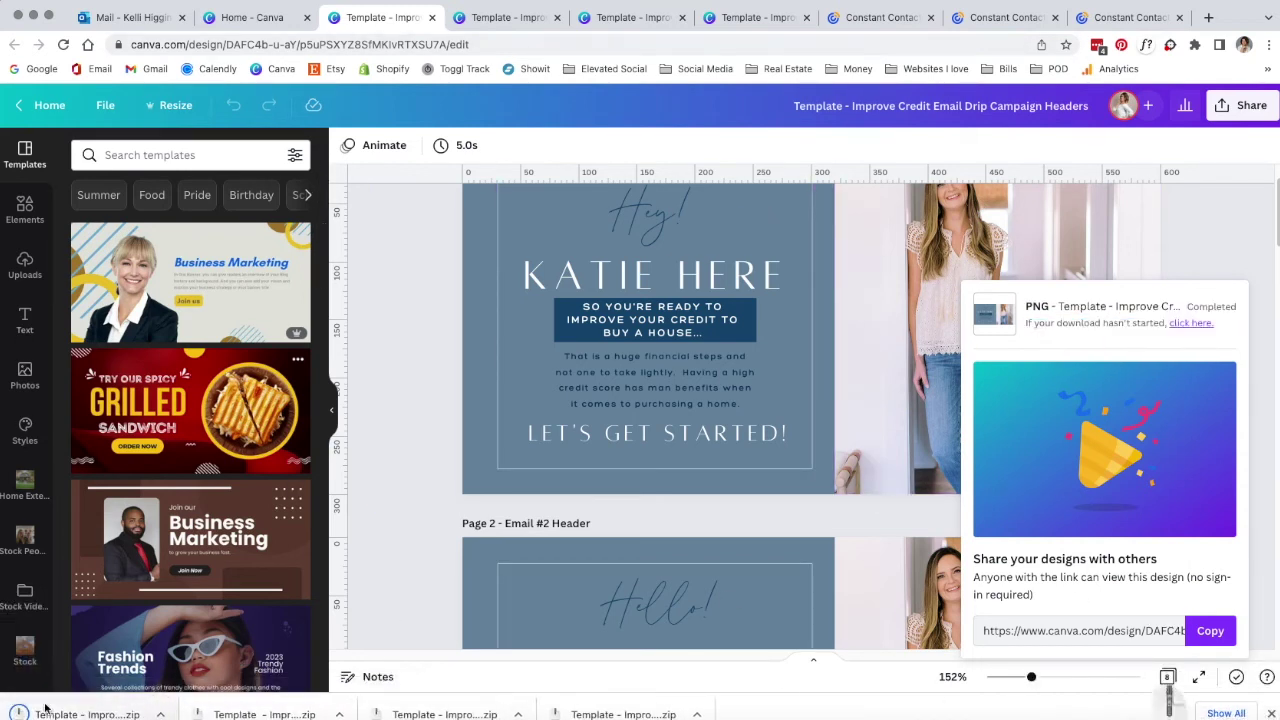
- Unzip the Small, Medium, Large Body and Headers archives from the download bar
click(620, 712)
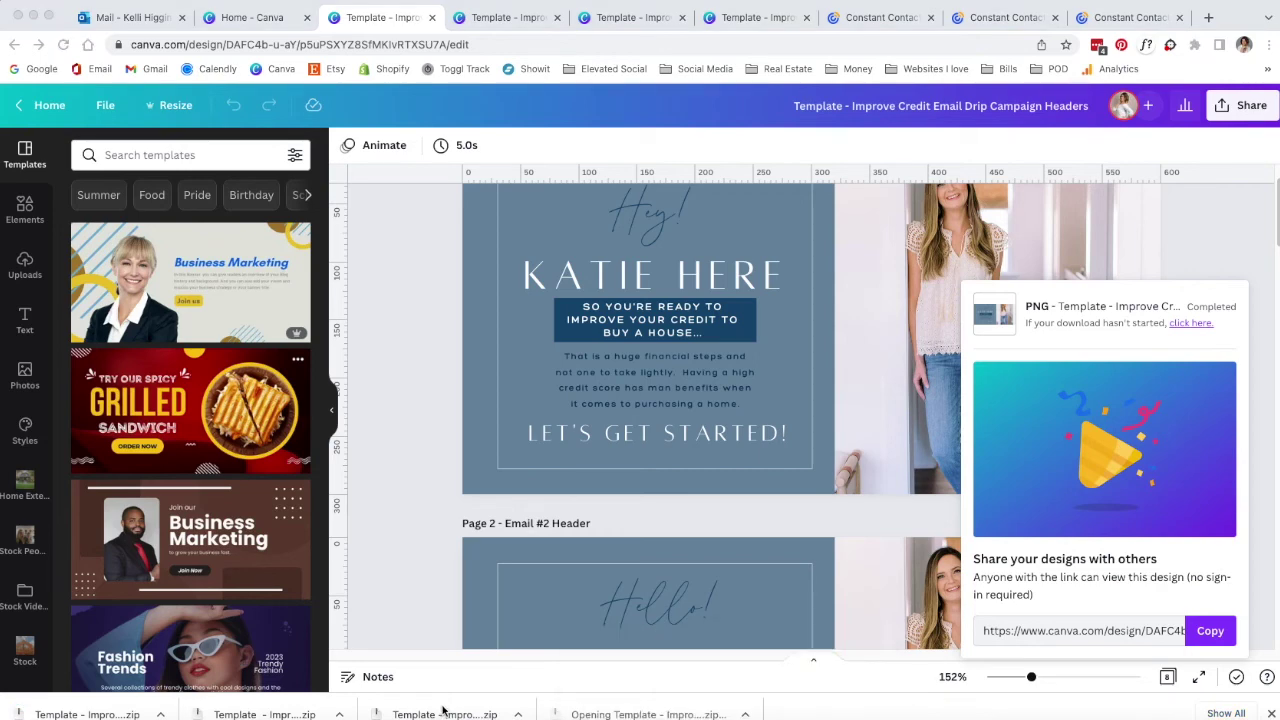
click(443, 710)
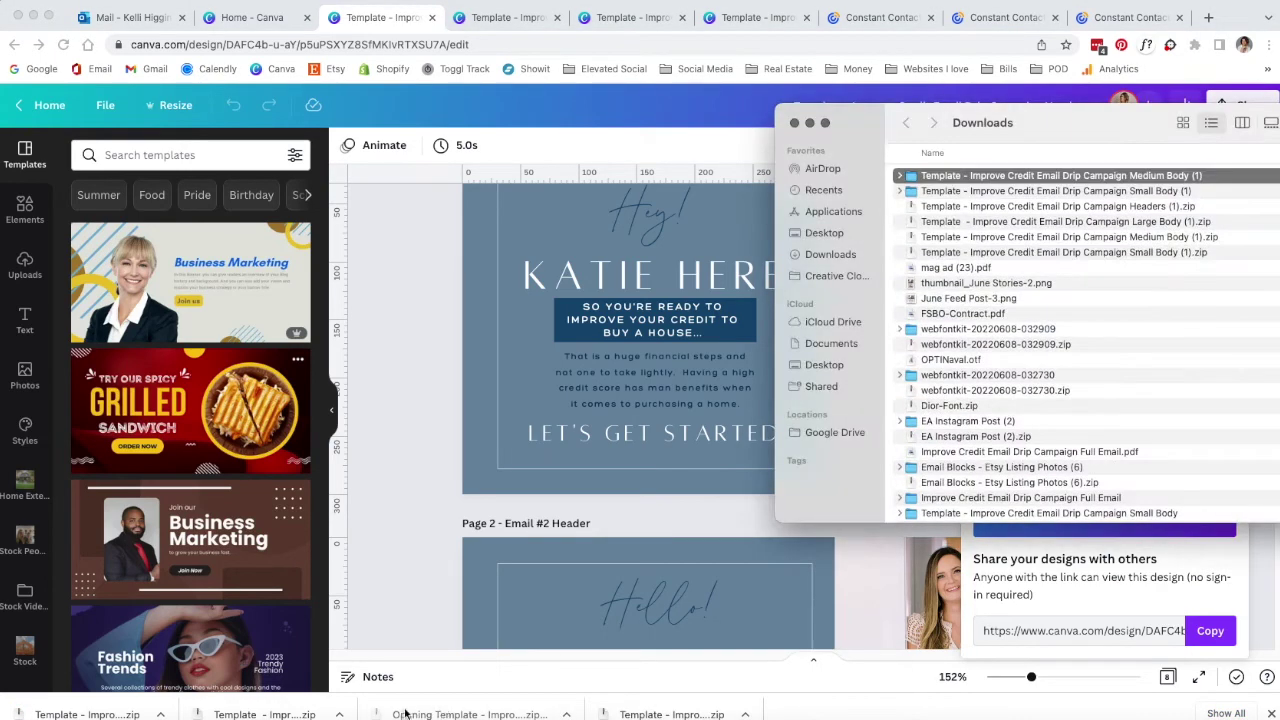
click(295, 713)
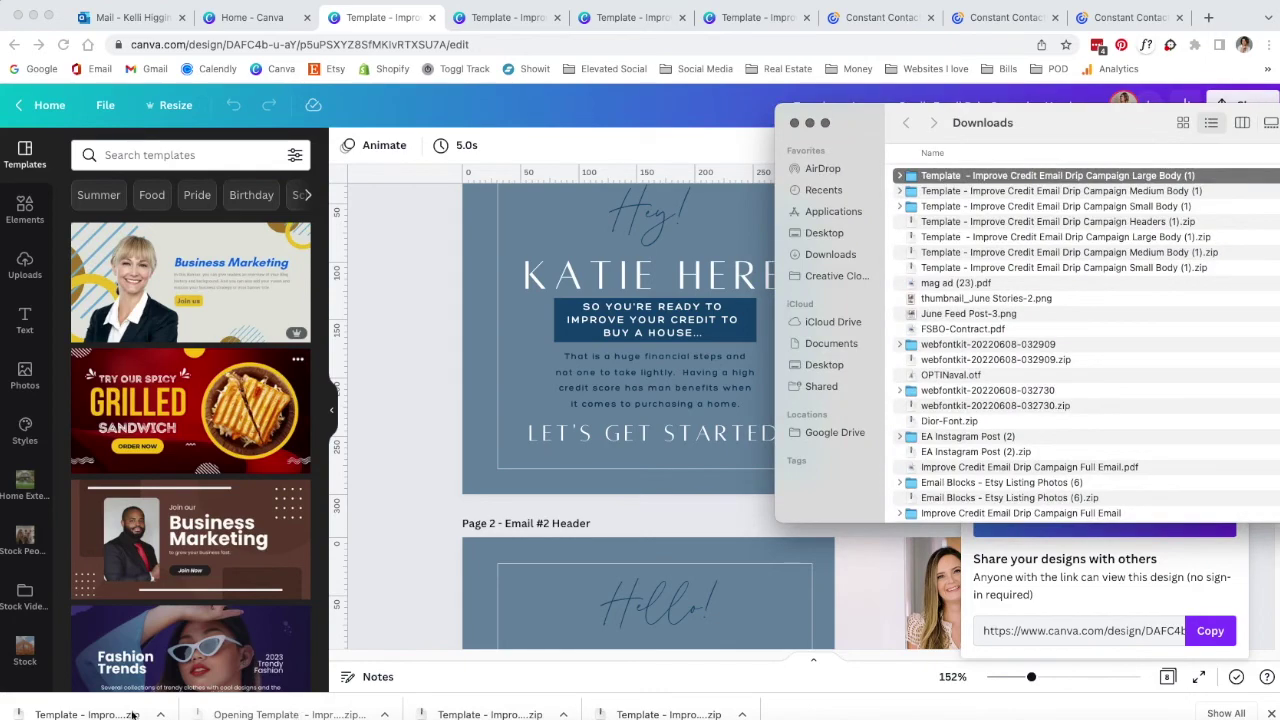
click(118, 714)
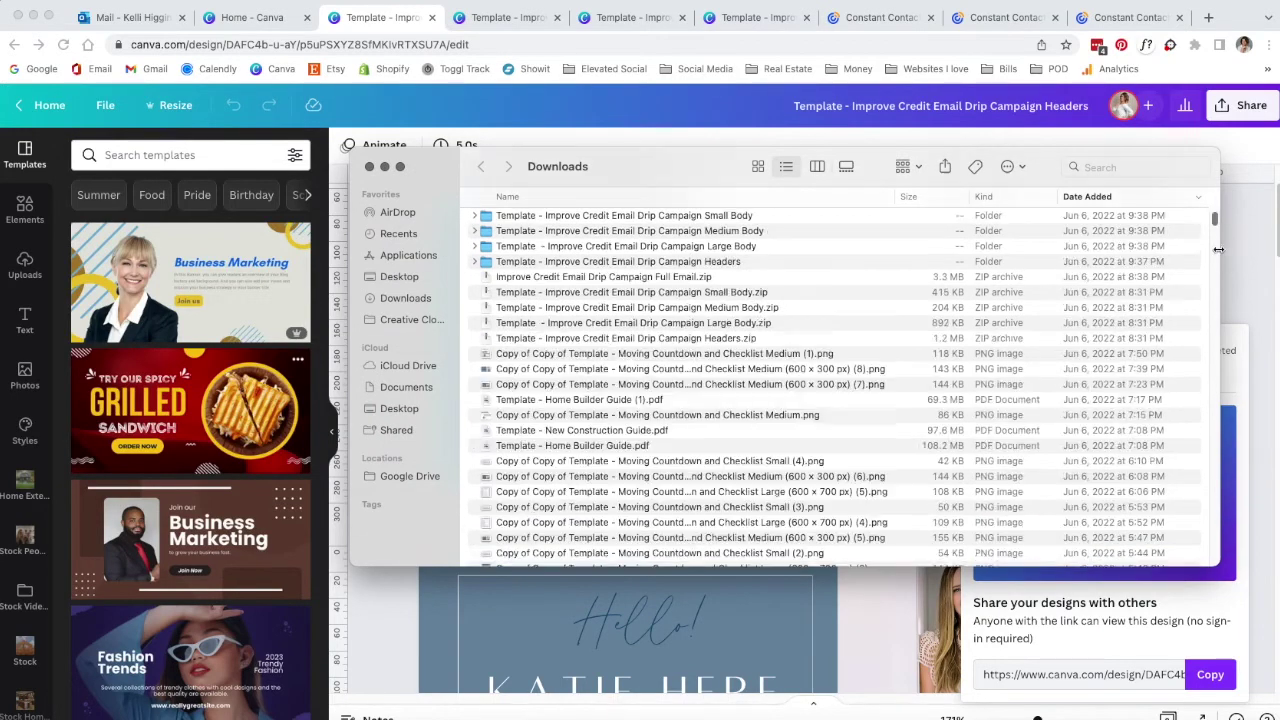
- Select the four unzipped Template folders in Downloads and move the Finder window aside
scroll(1210, 250, down, 10)
drag(1219, 250, 1012, 245)
scroll(660, 368, up, 3)
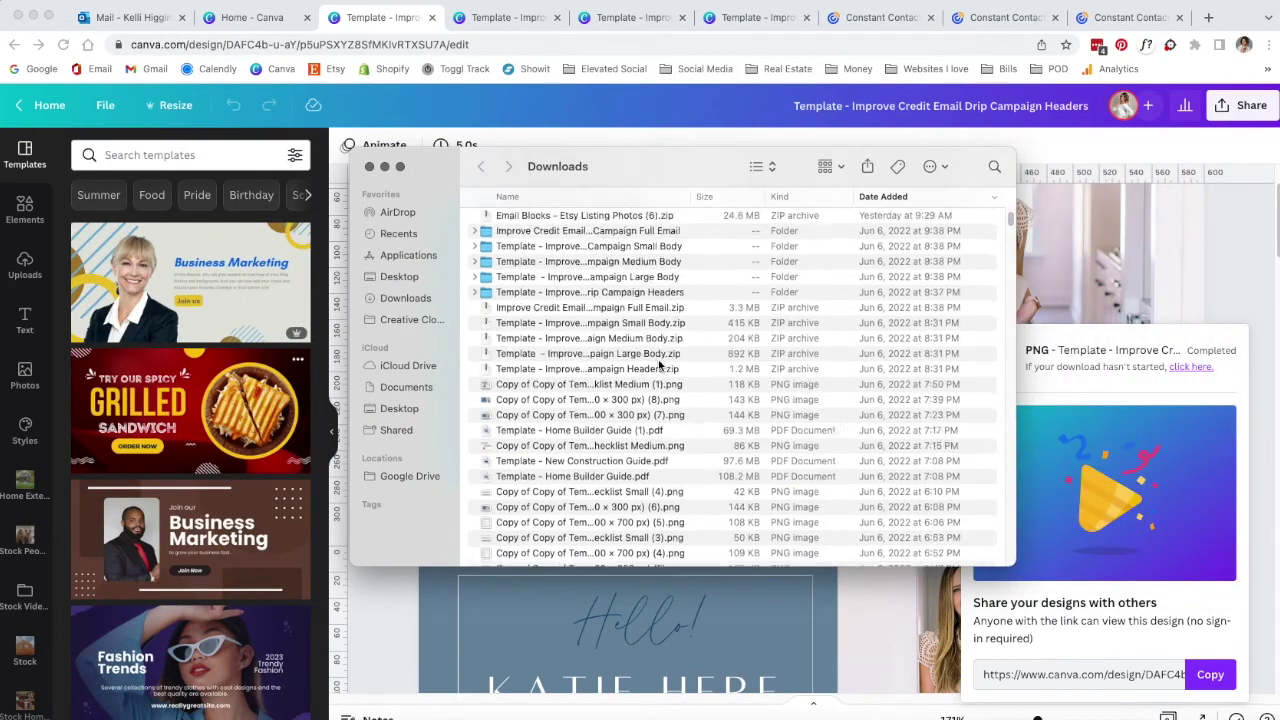
scroll(480, 330, up, 10)
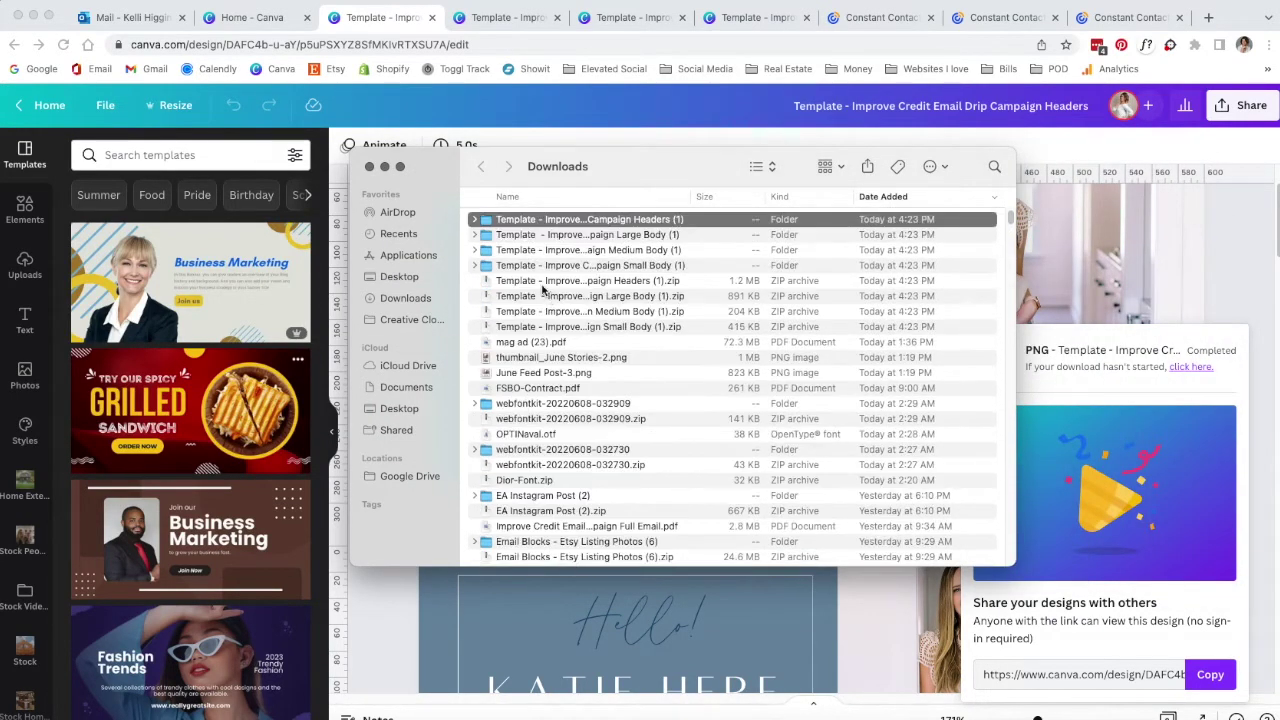
shift+click(536, 268)
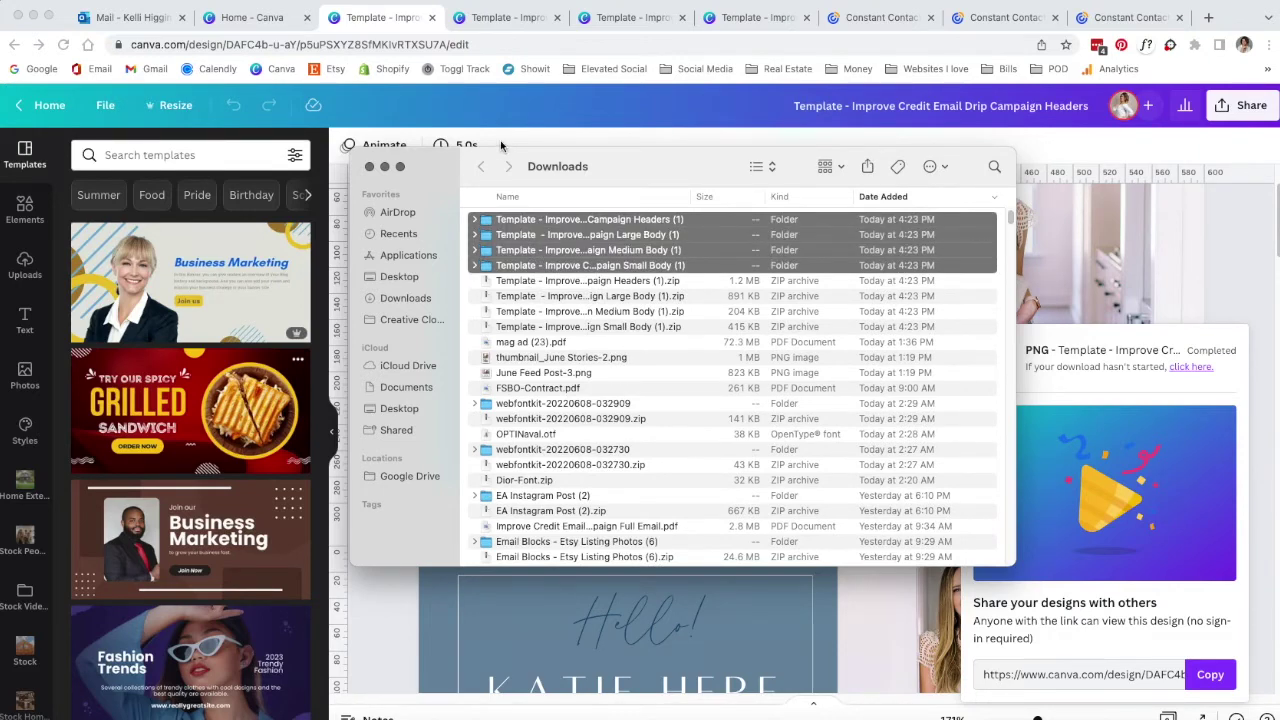
drag(438, 165, 1279, 236)
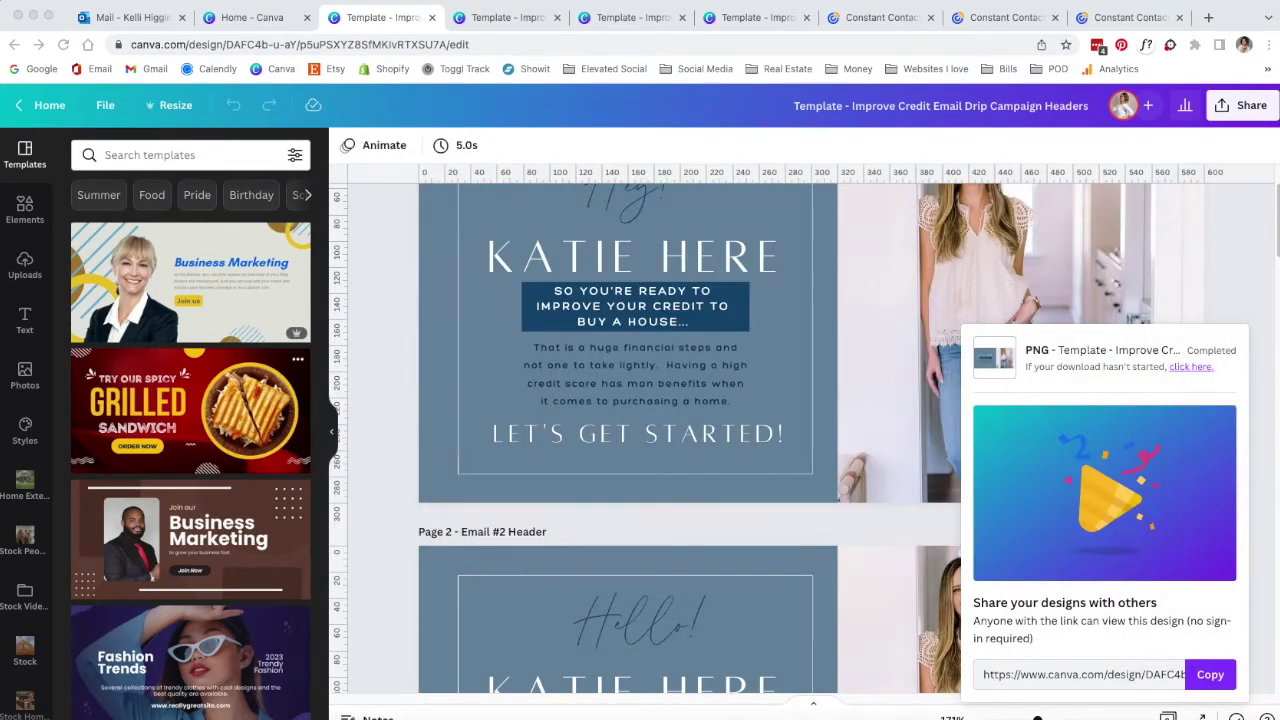
- Switch to Constant Contact and show the Contacts page's Lists tab
key(super+7)
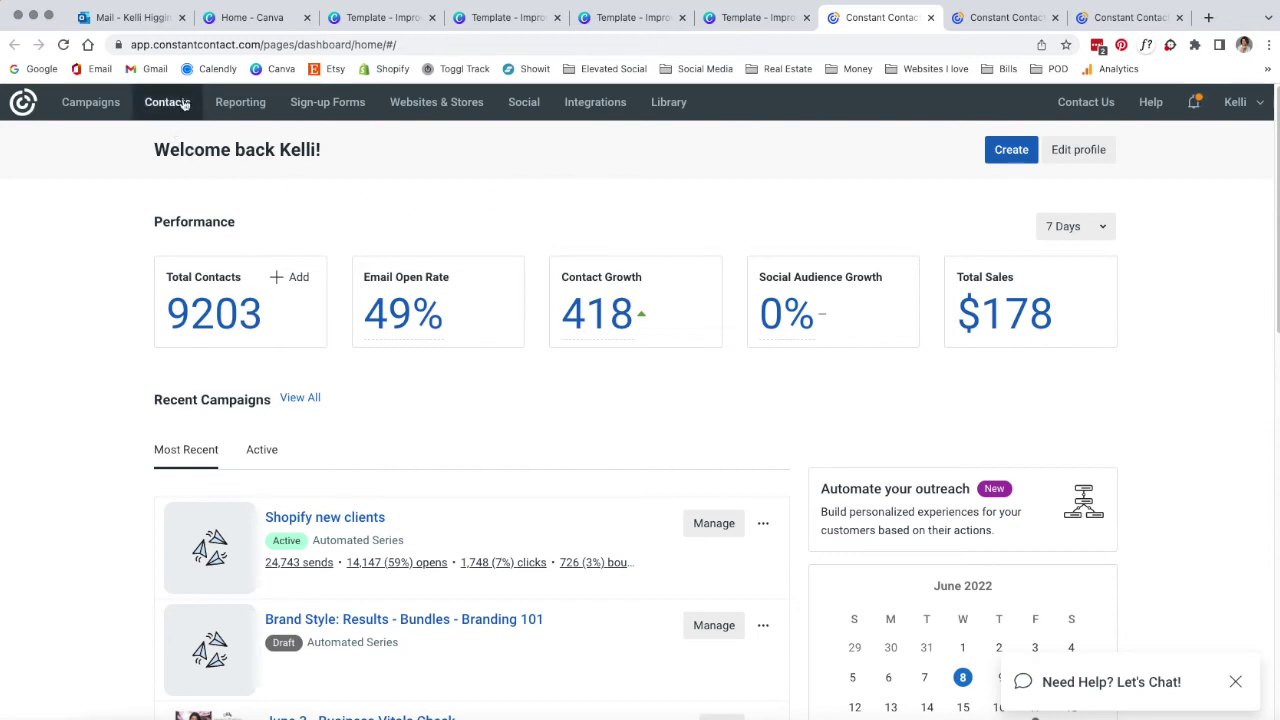
click(975, 17)
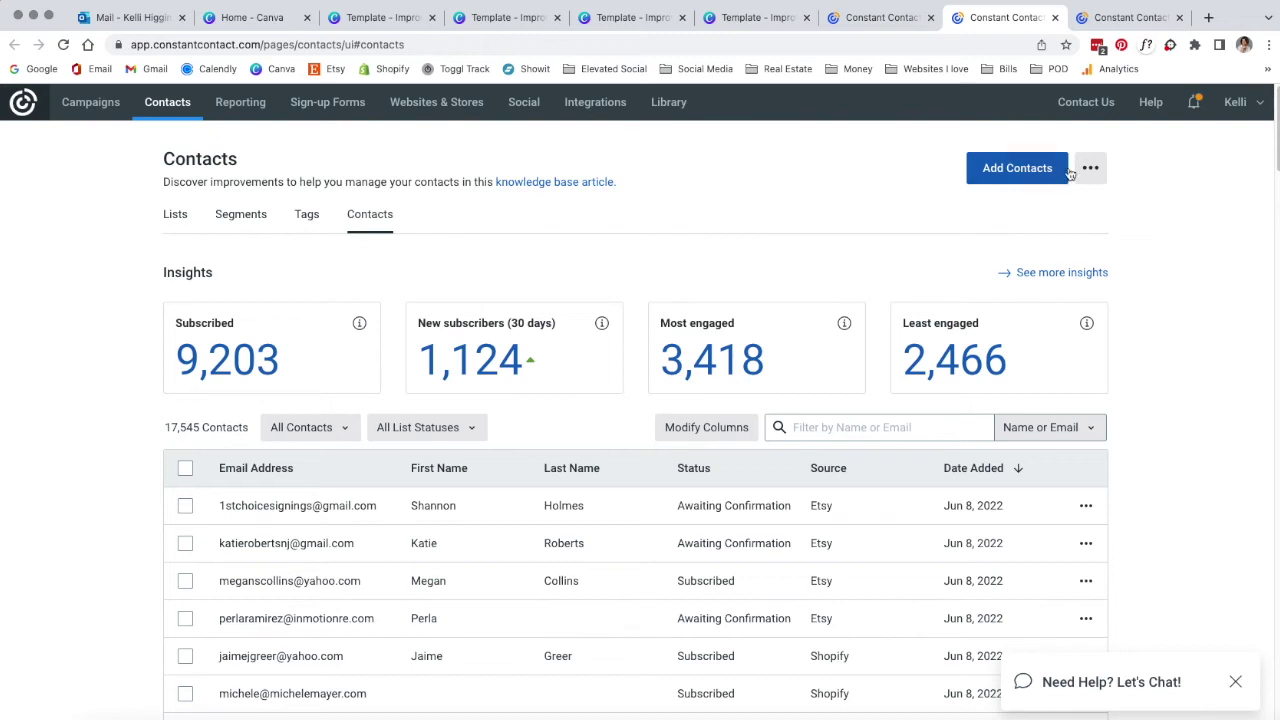
click(175, 216)
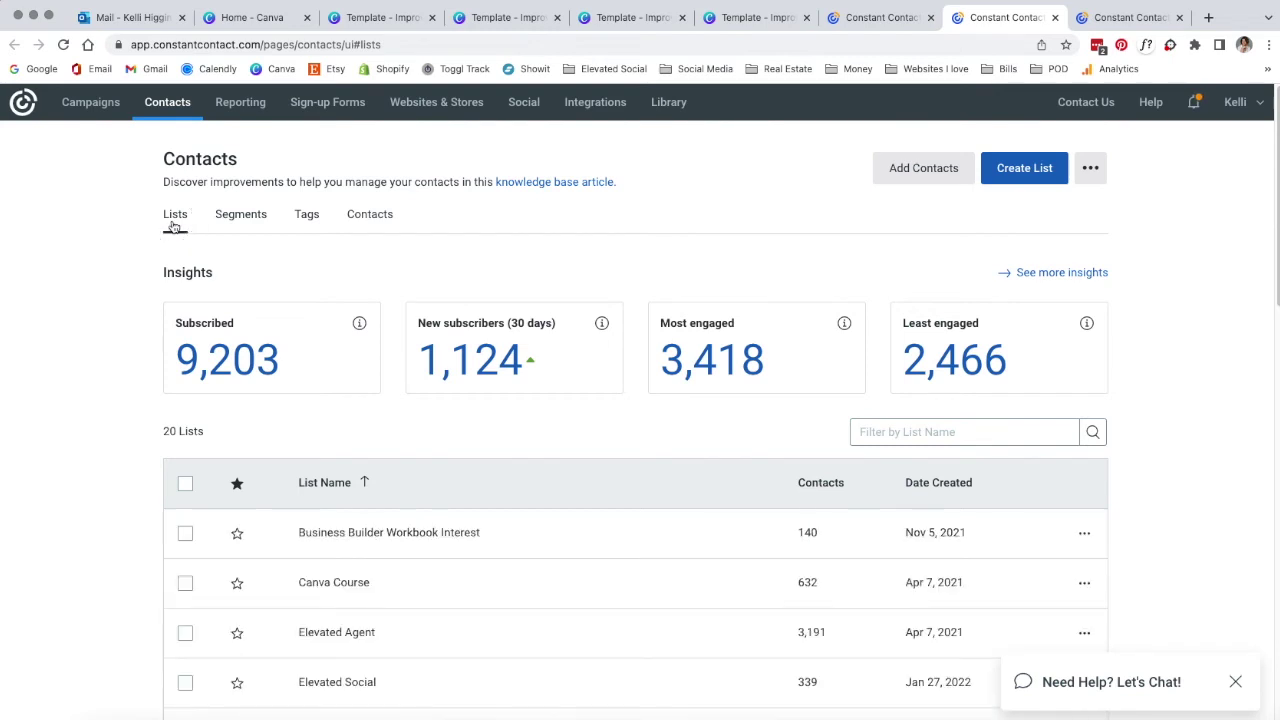
- Create and save a contact list named 'Improve Credit Drip'
click(1027, 172)
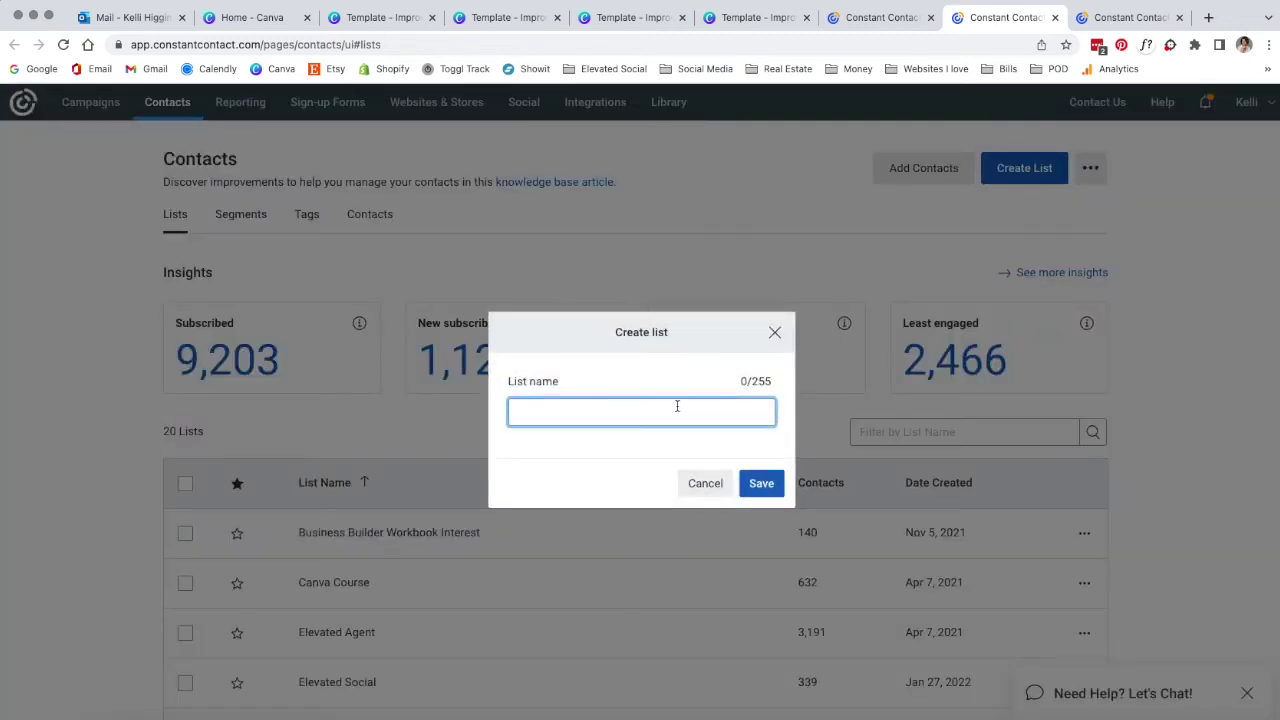
text(Improve Credit Drip)
click(762, 484)
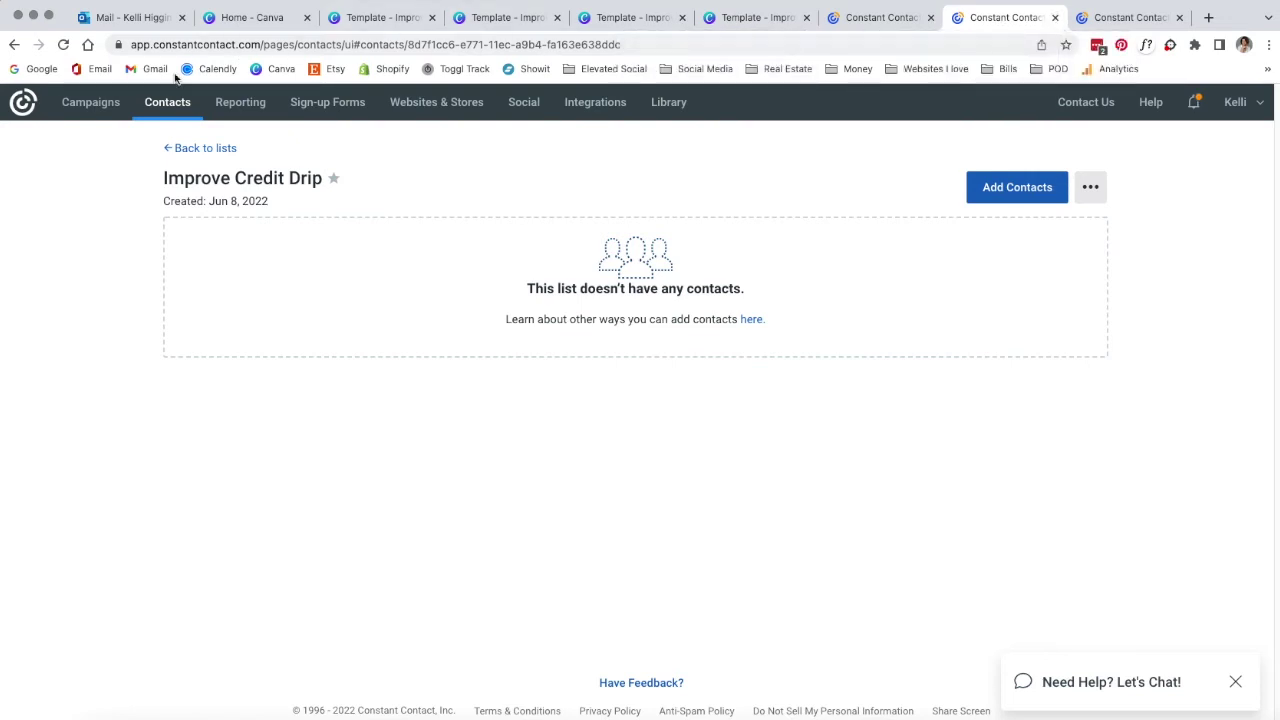
- Return to the dashboard, close two duplicate Constant Contact tabs, and go to Campaigns
click(28, 103)
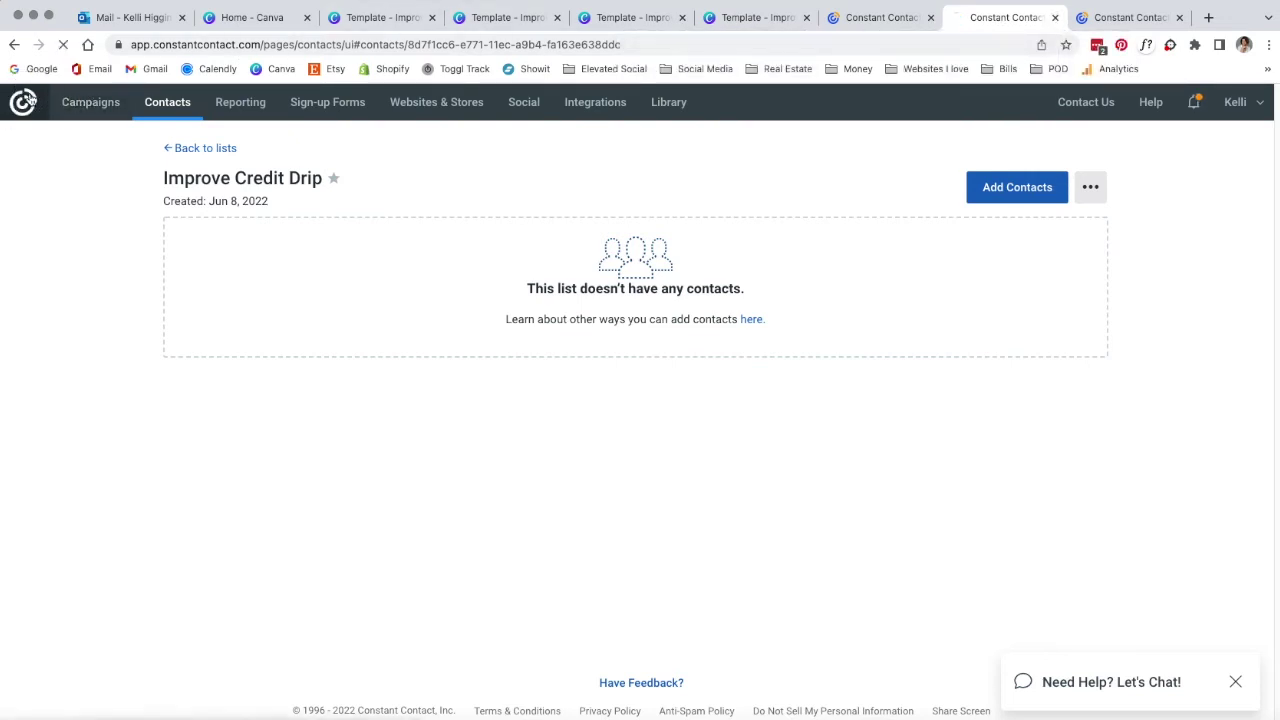
click(930, 18)
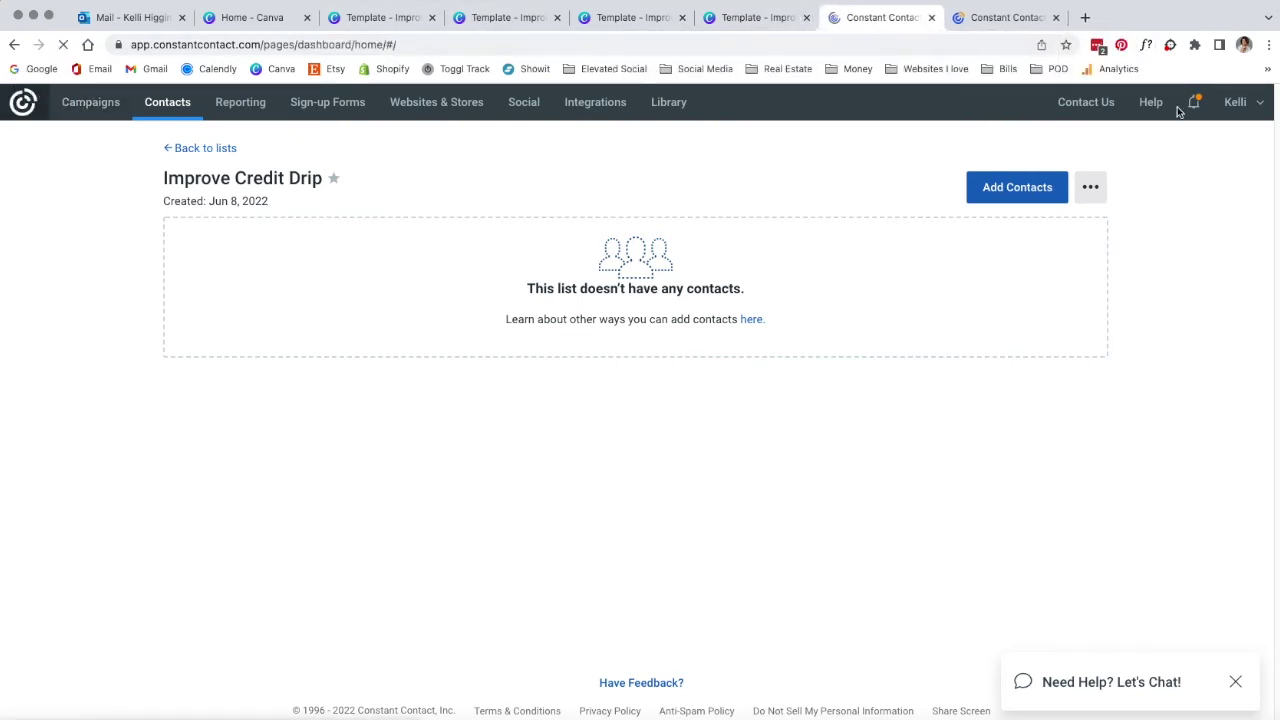
click(1056, 18)
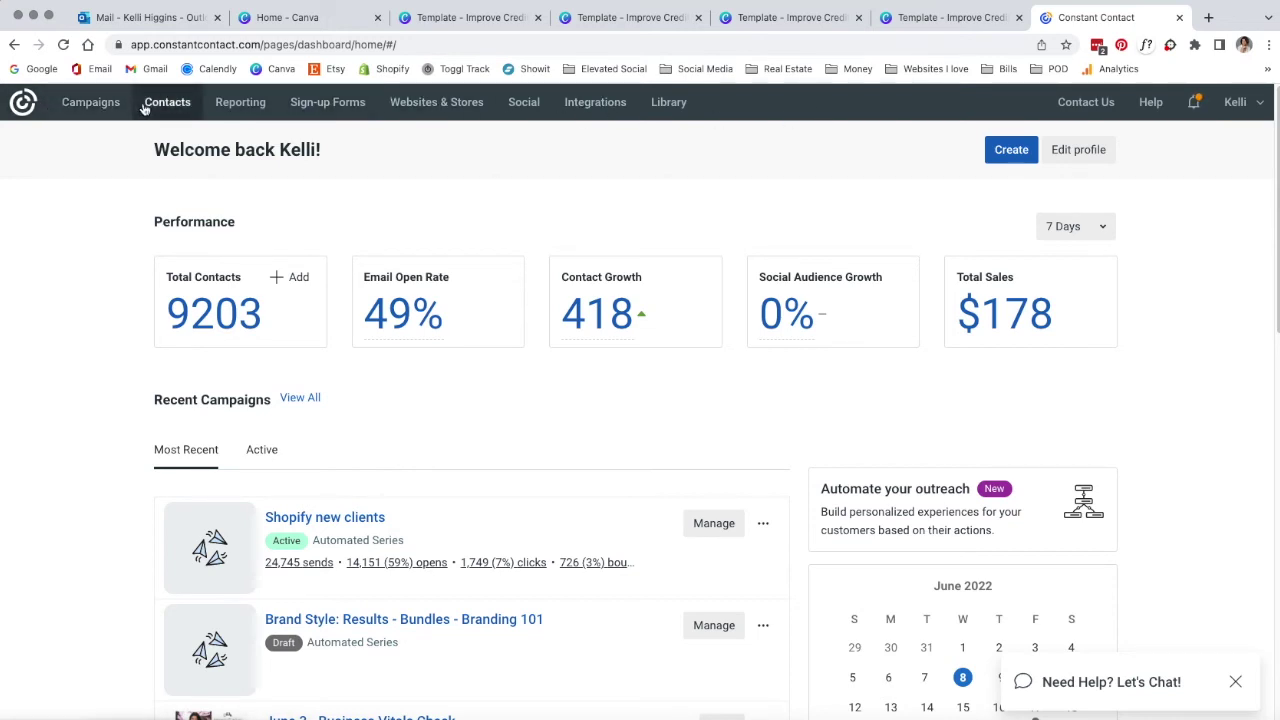
click(96, 104)
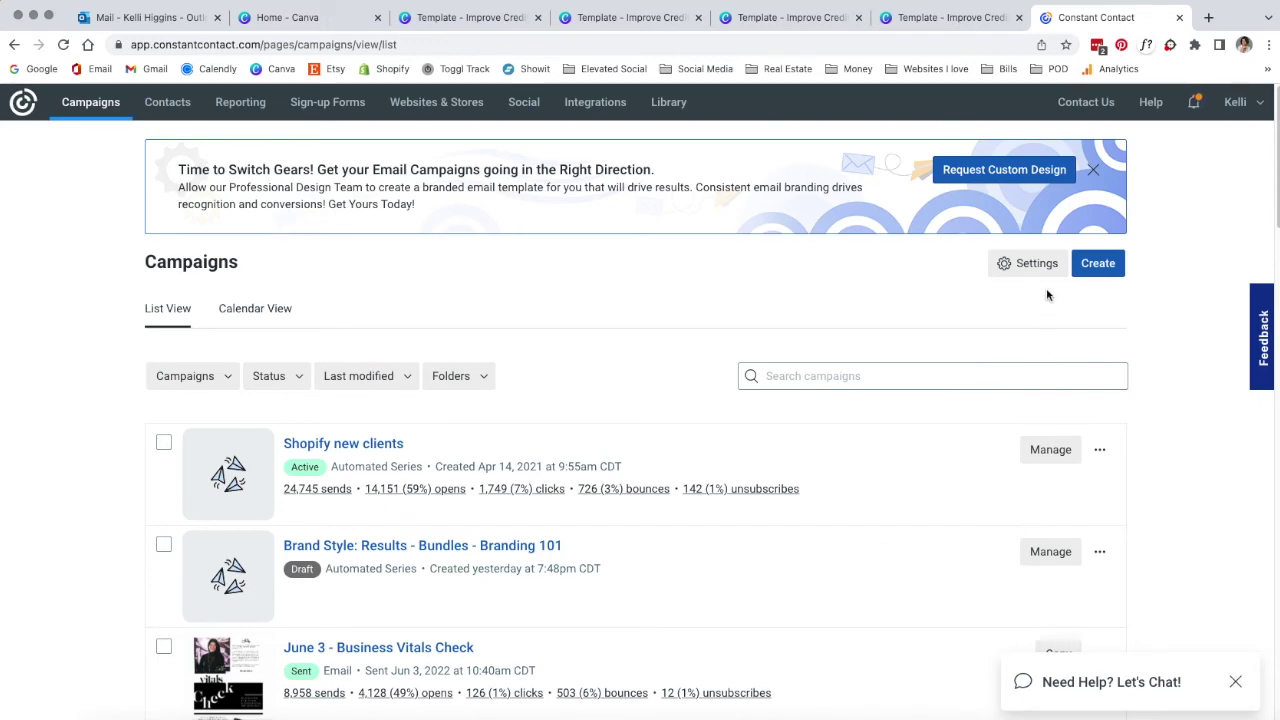
- Create an Email Automation series using the 'A contact joins a list' trigger
click(1097, 265)
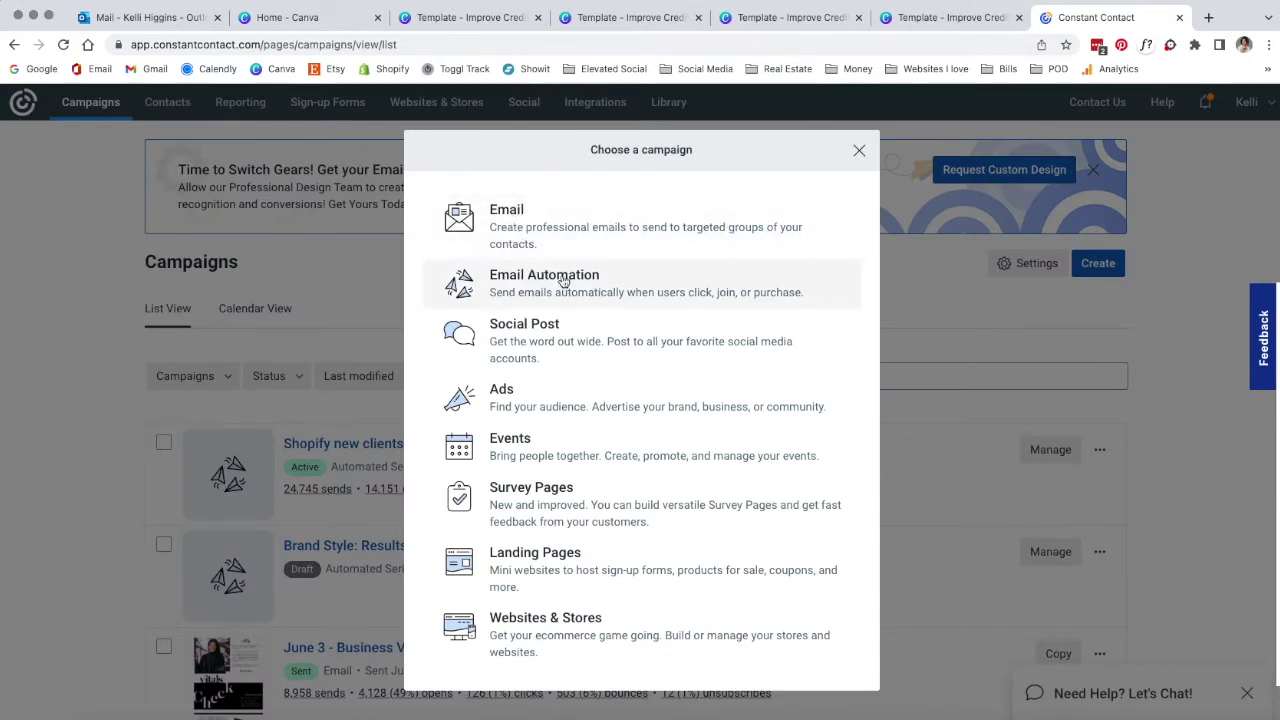
click(562, 283)
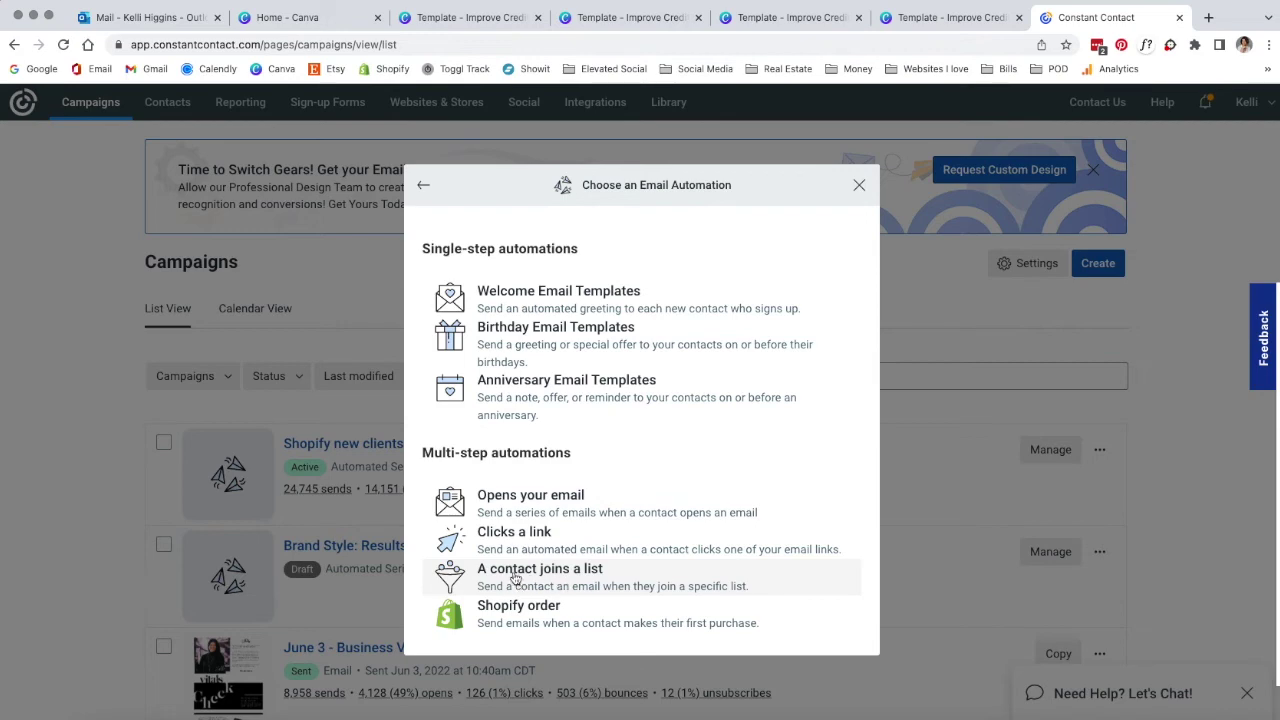
click(514, 578)
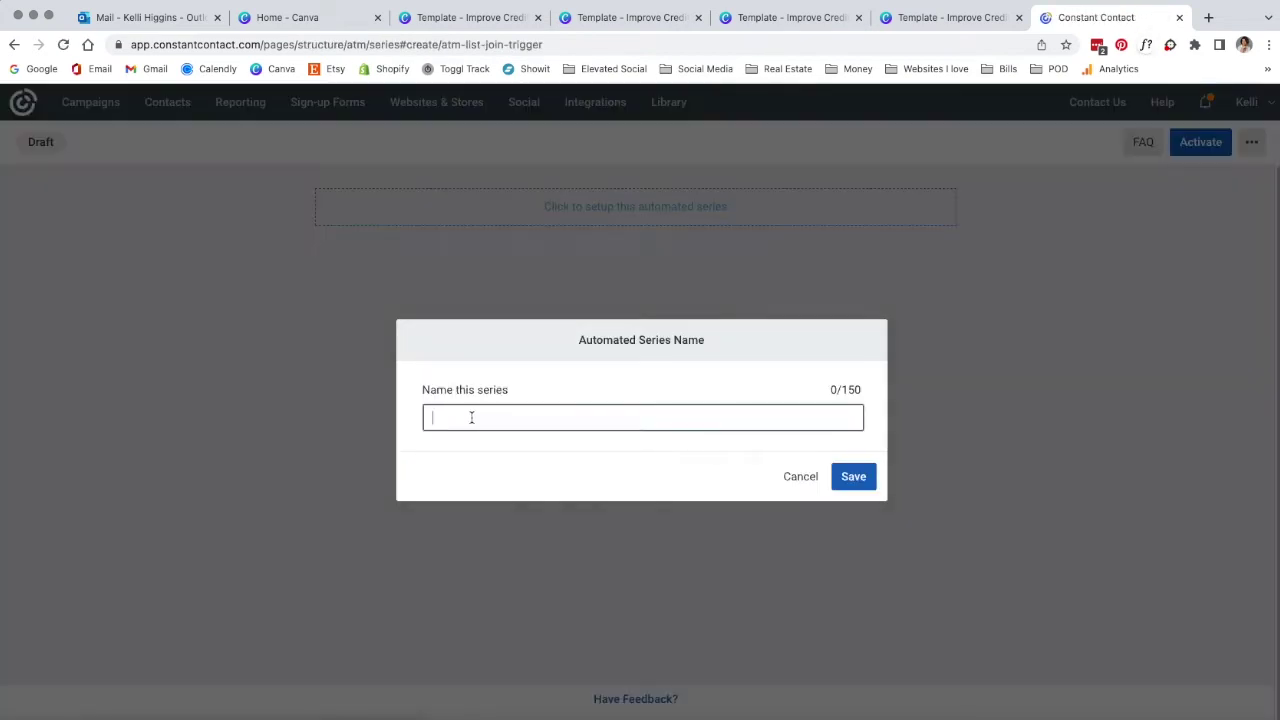
- Name the series 'Improve Credit Drip' and save the name
click(470, 414)
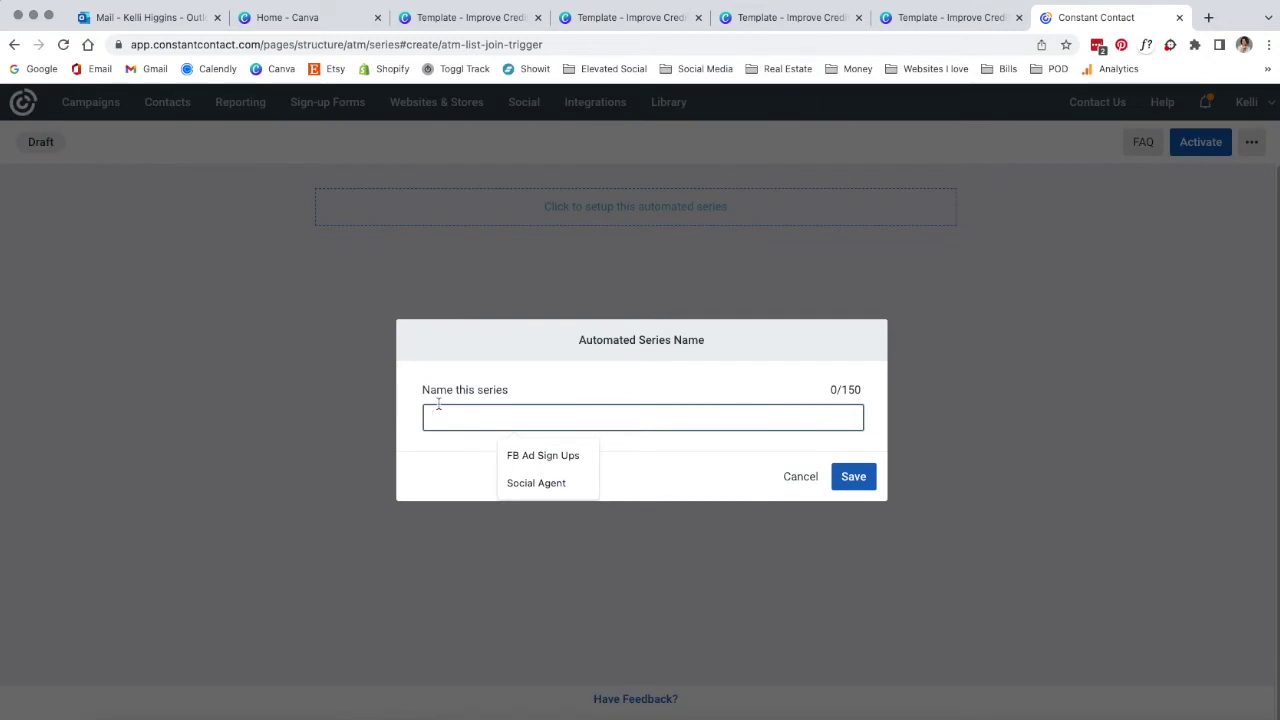
text(I)
key(BackSpace)
text(Improve Credit Drip)
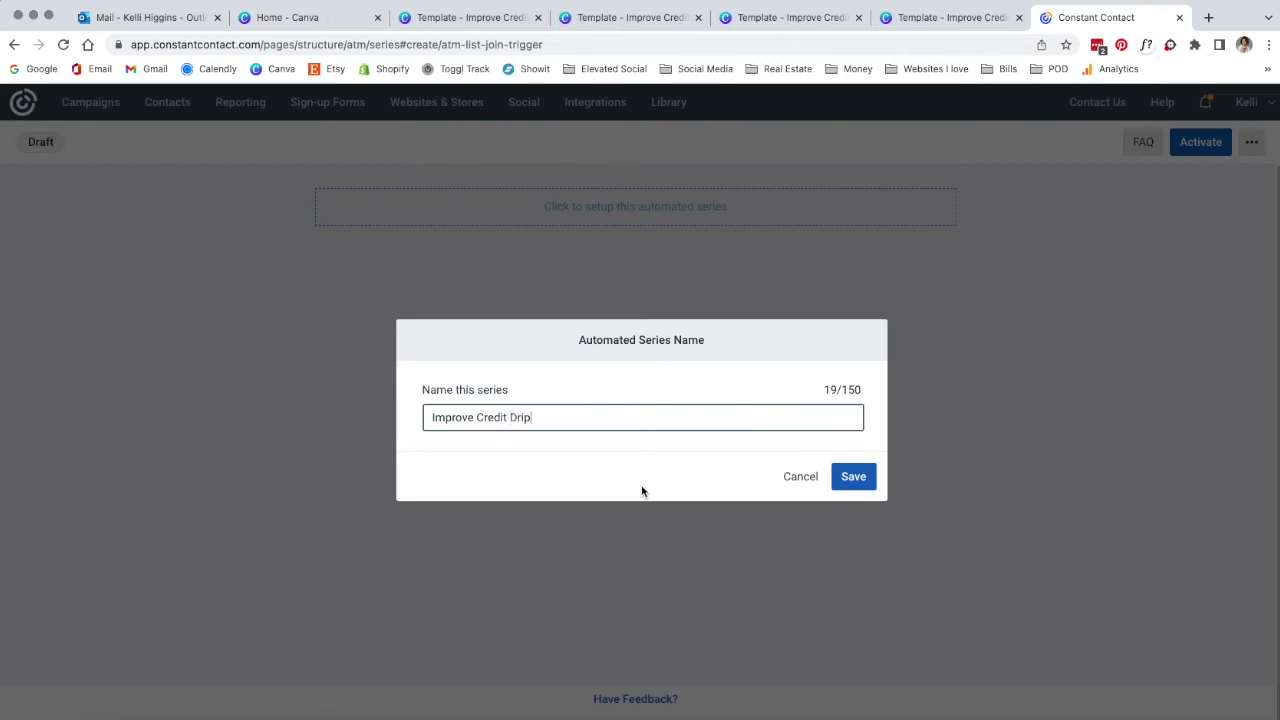
click(851, 477)
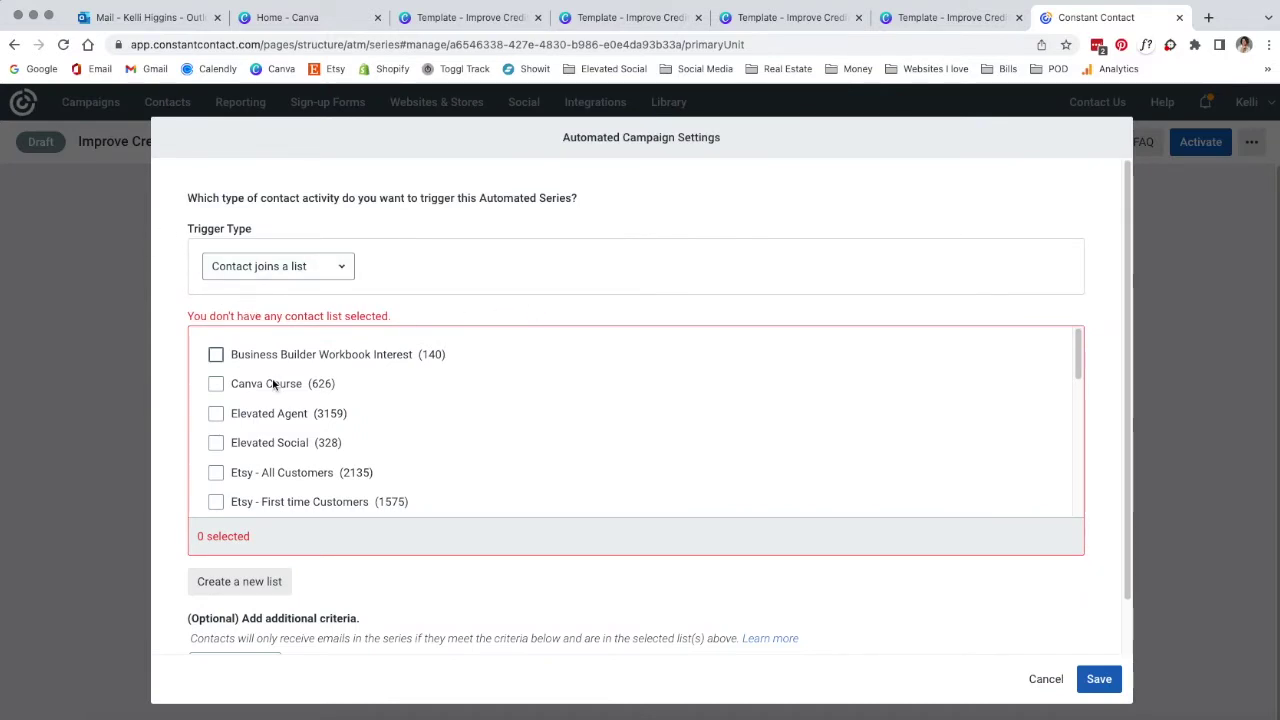
- Set the Improve Credit Drip list as the series trigger and save
scroll(273, 384, down, 5)
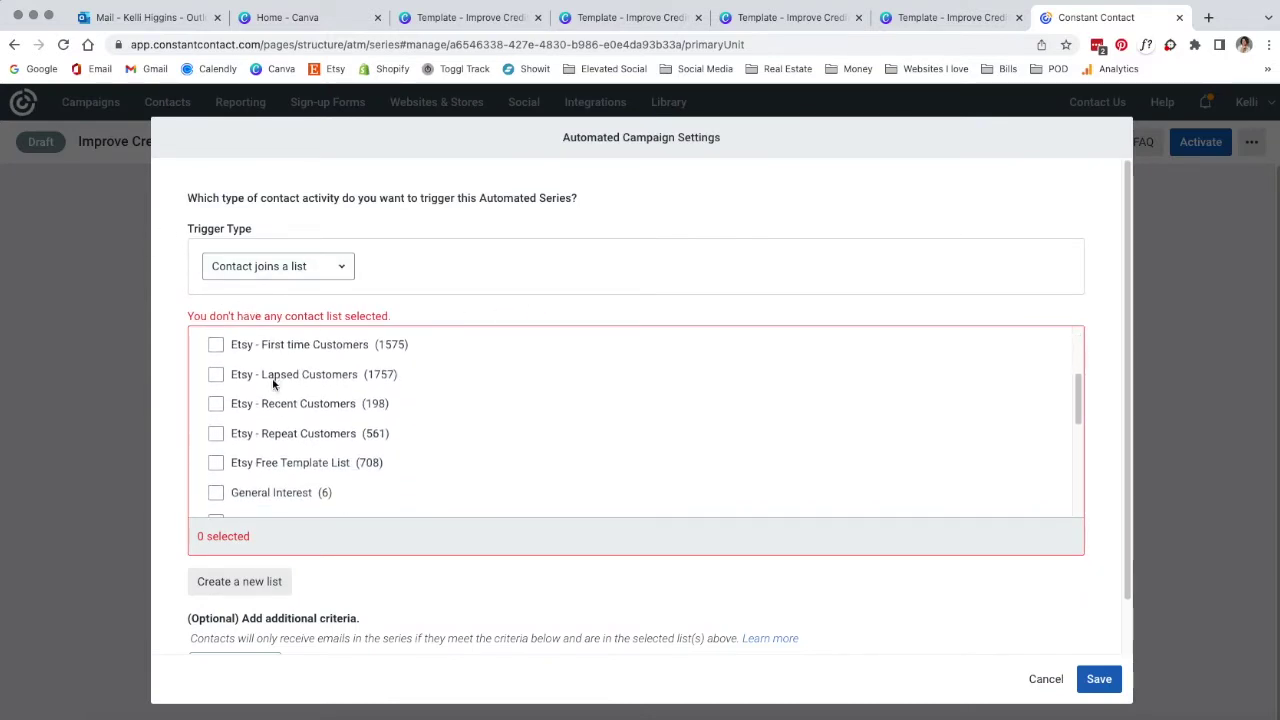
scroll(273, 384, down, 4)
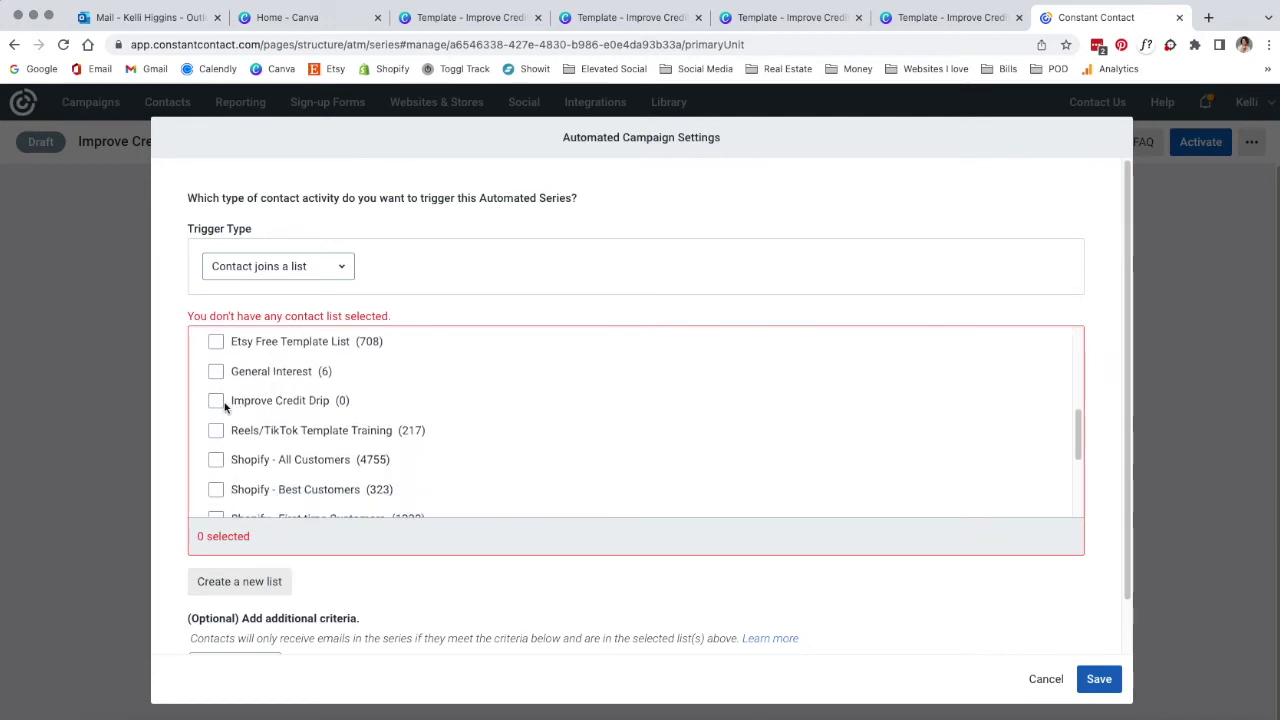
click(218, 403)
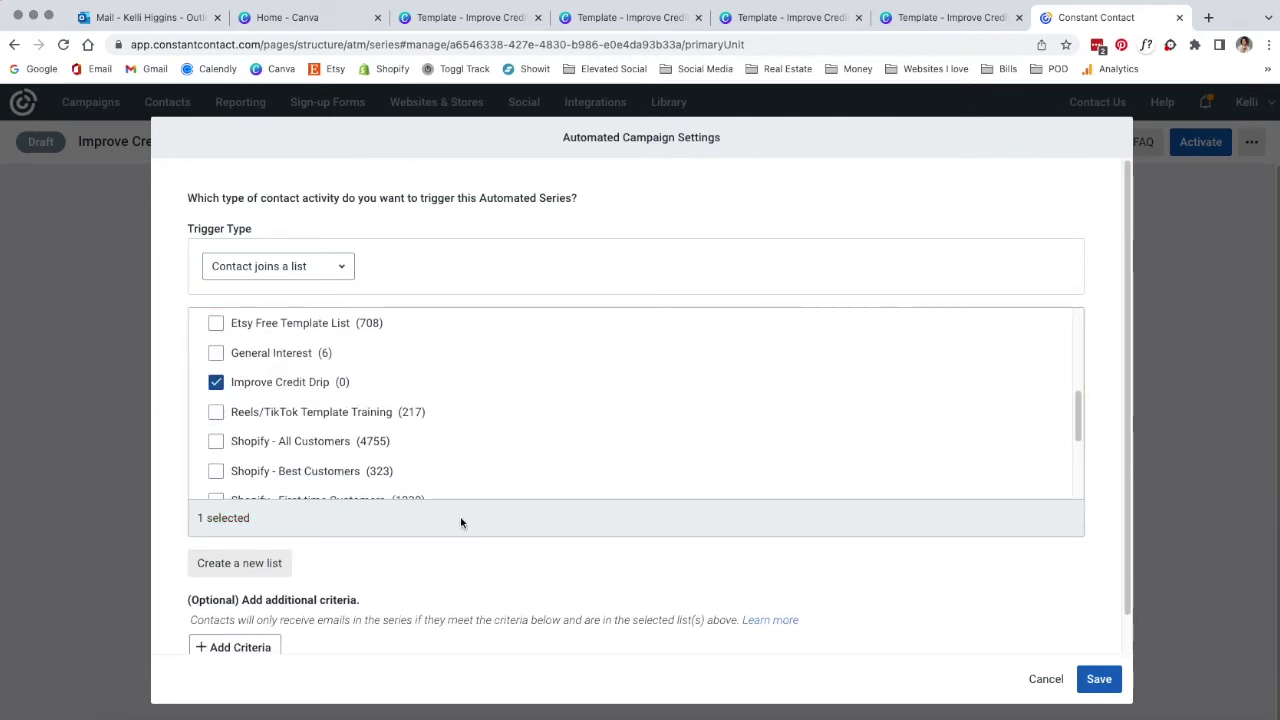
scroll(515, 553, down, 1)
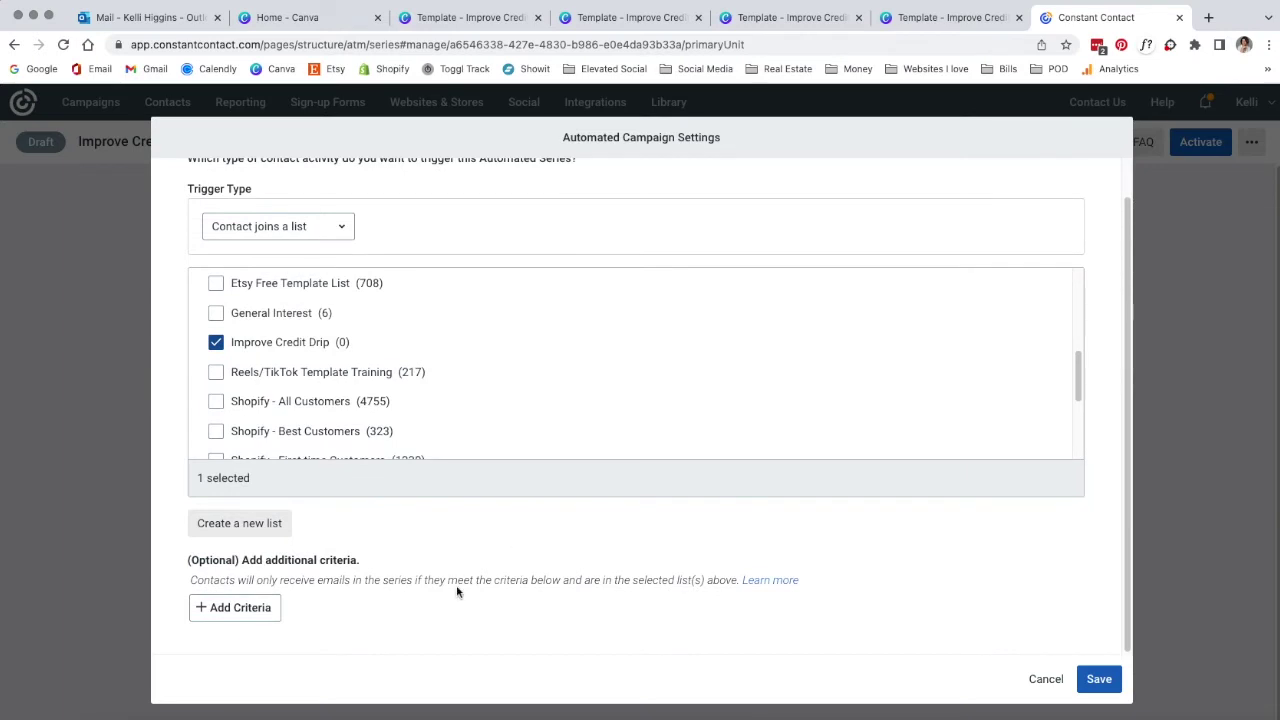
click(1099, 679)
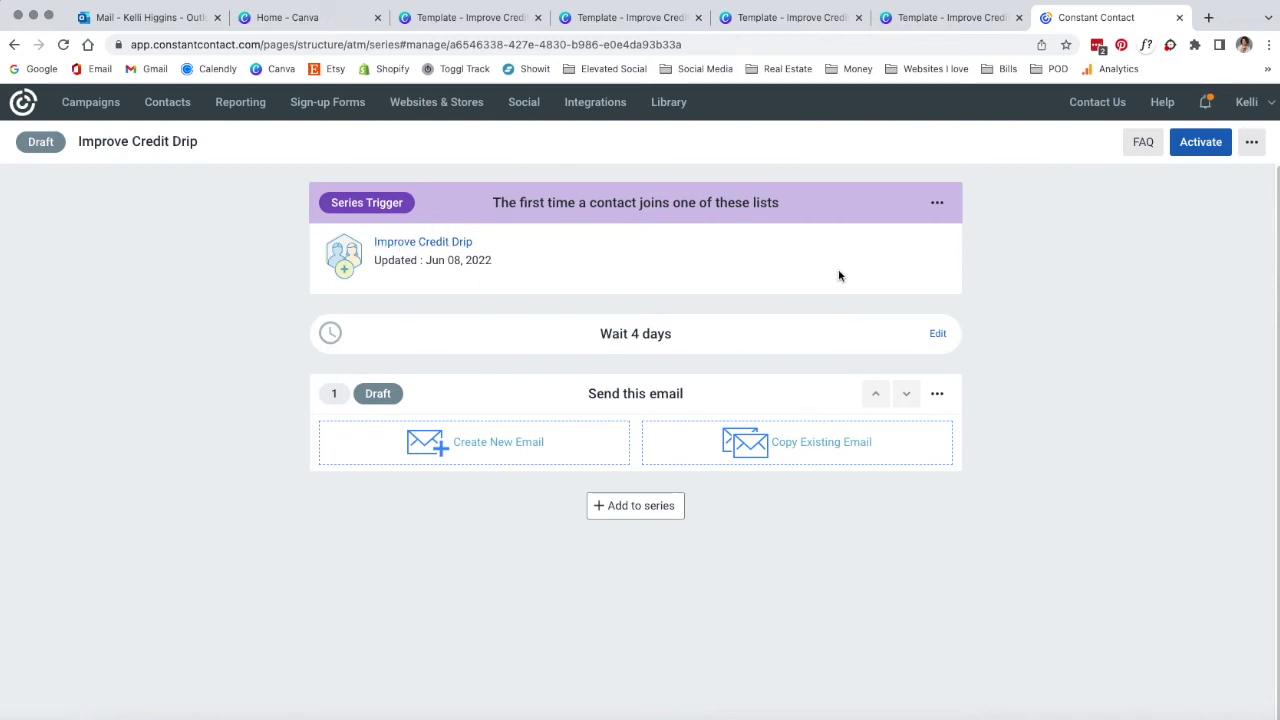
click(394, 248)
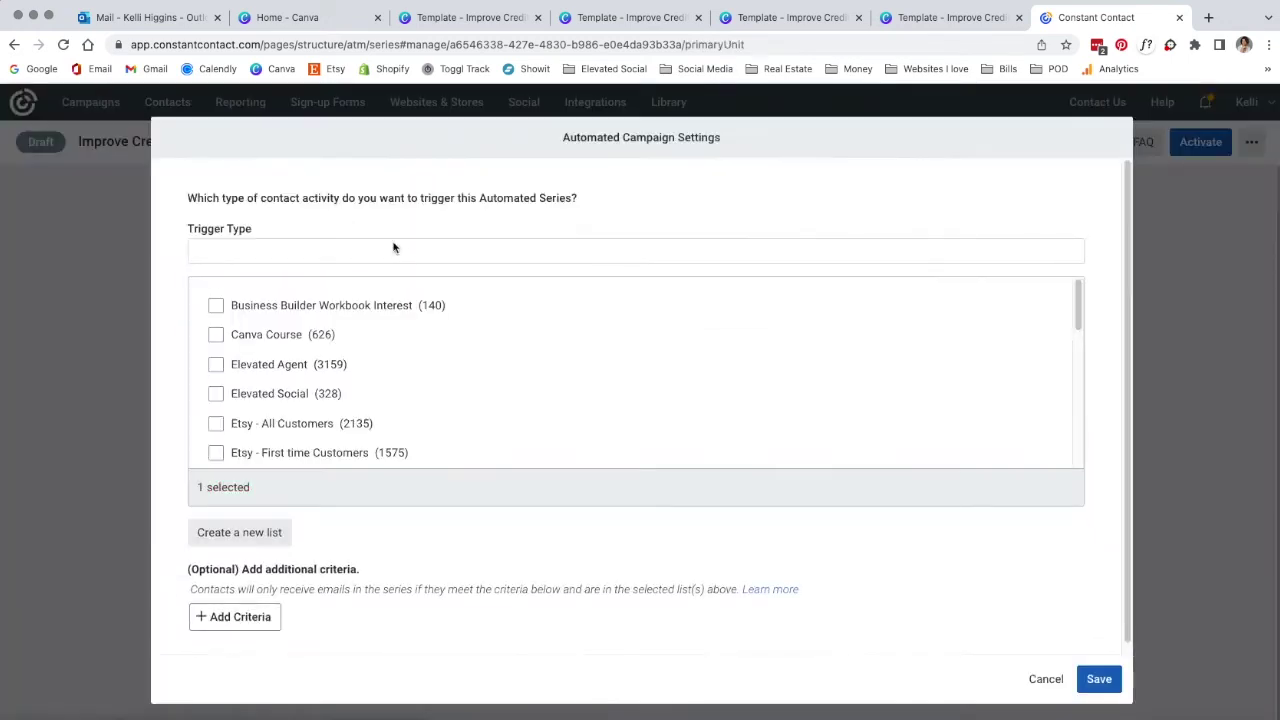
click(1046, 680)
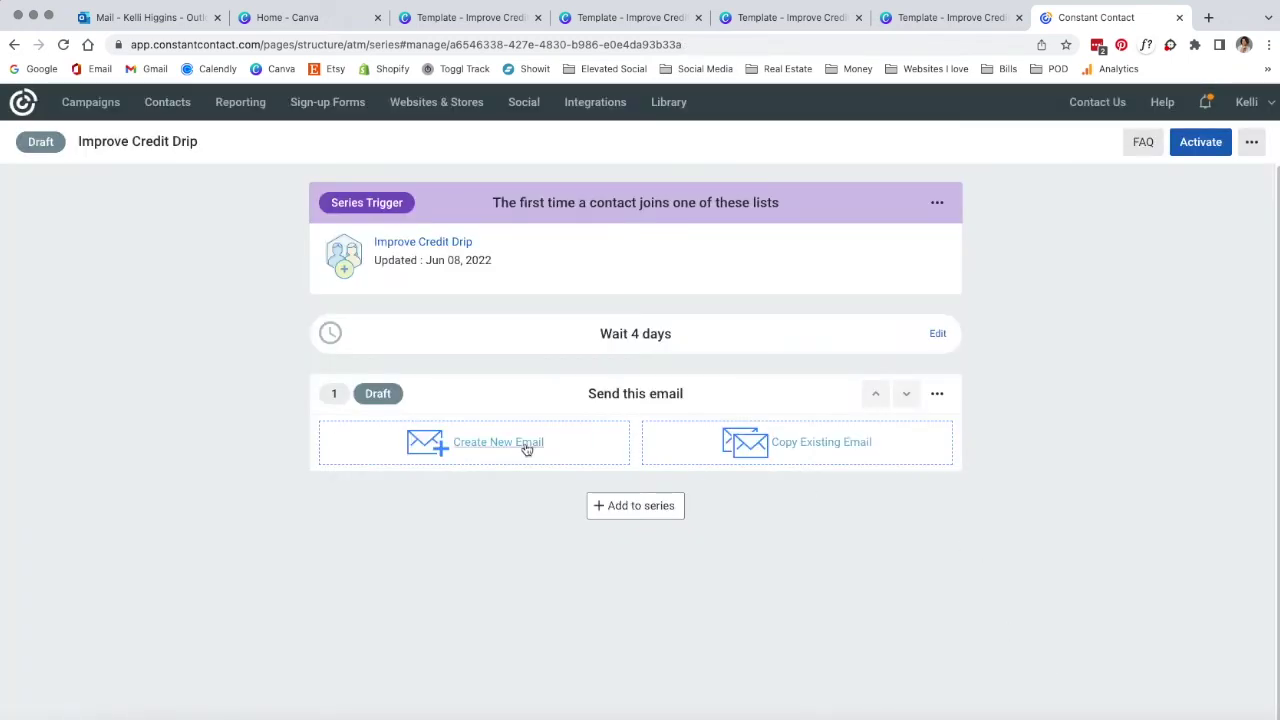
- Create the series' first email from the Blank layout template
click(525, 449)
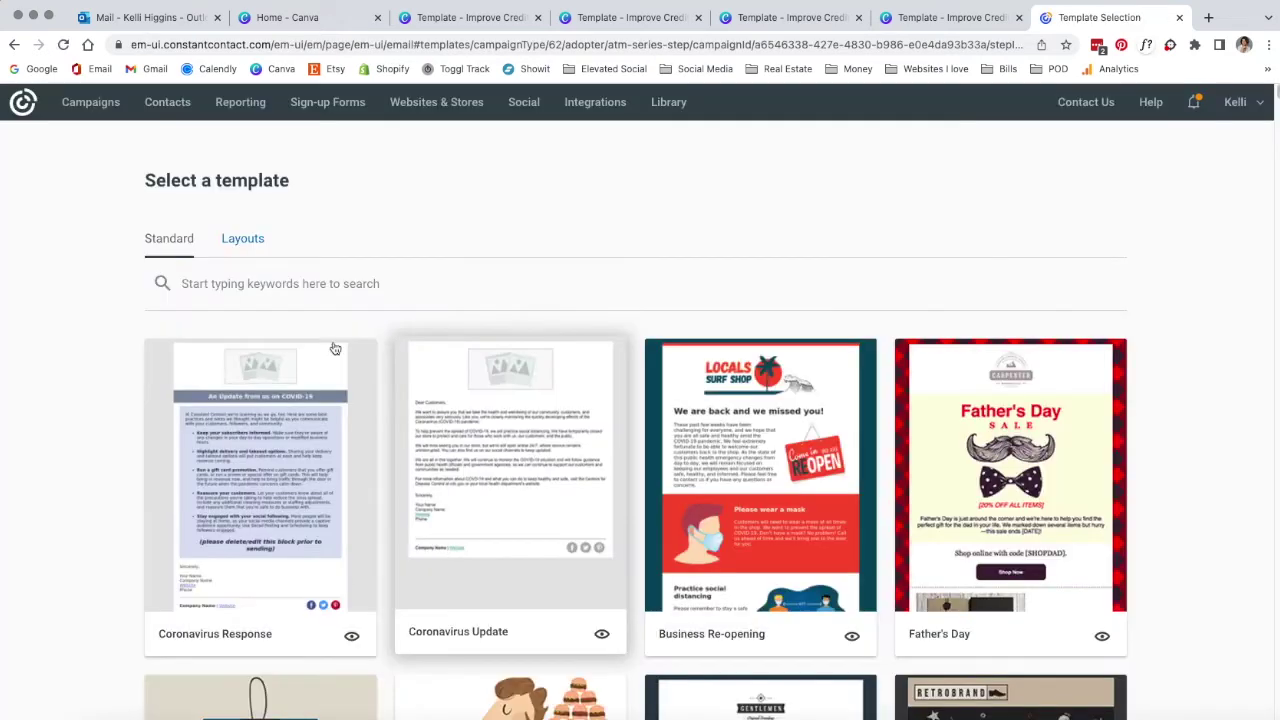
click(240, 242)
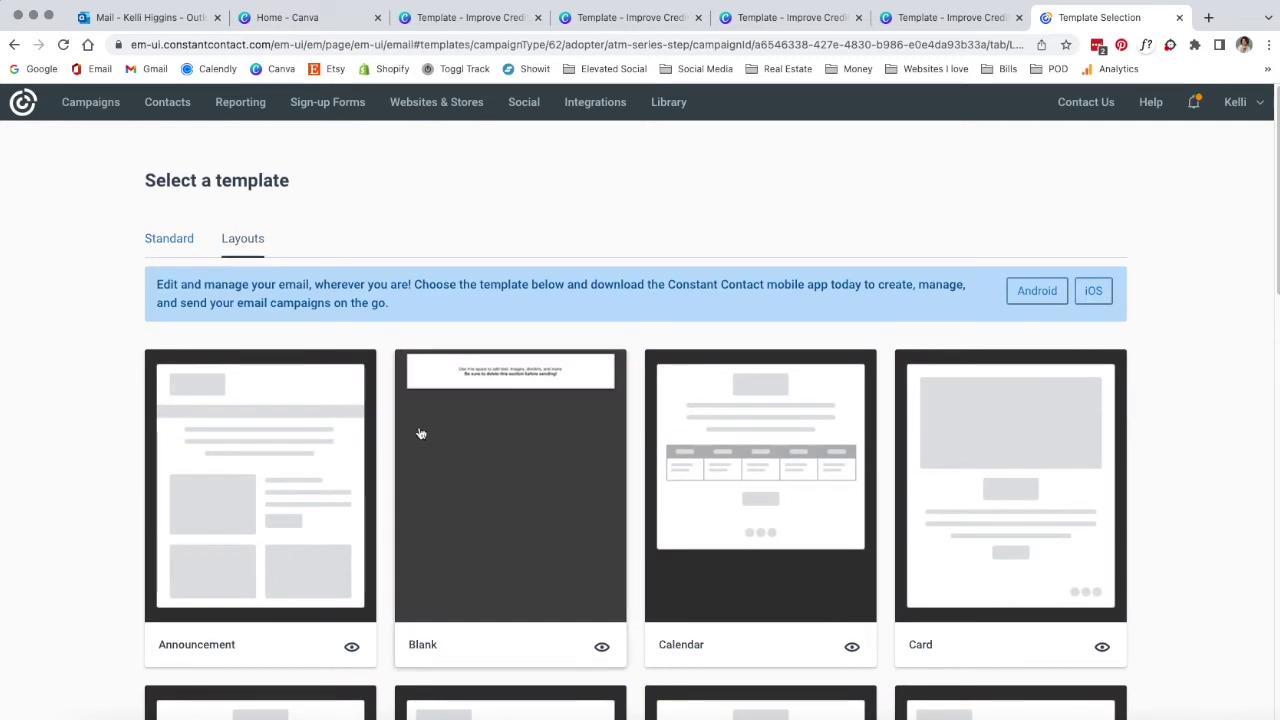
scroll(556, 435, down, 1)
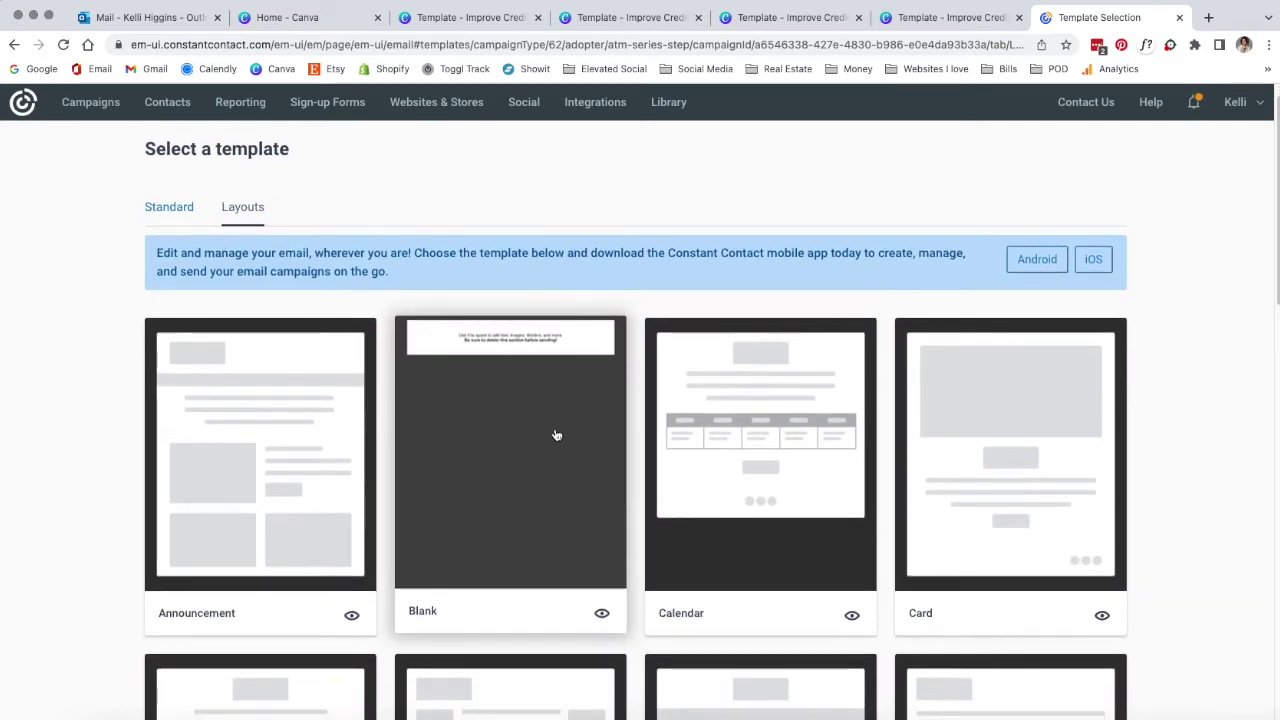
scroll(556, 435, down, 5)
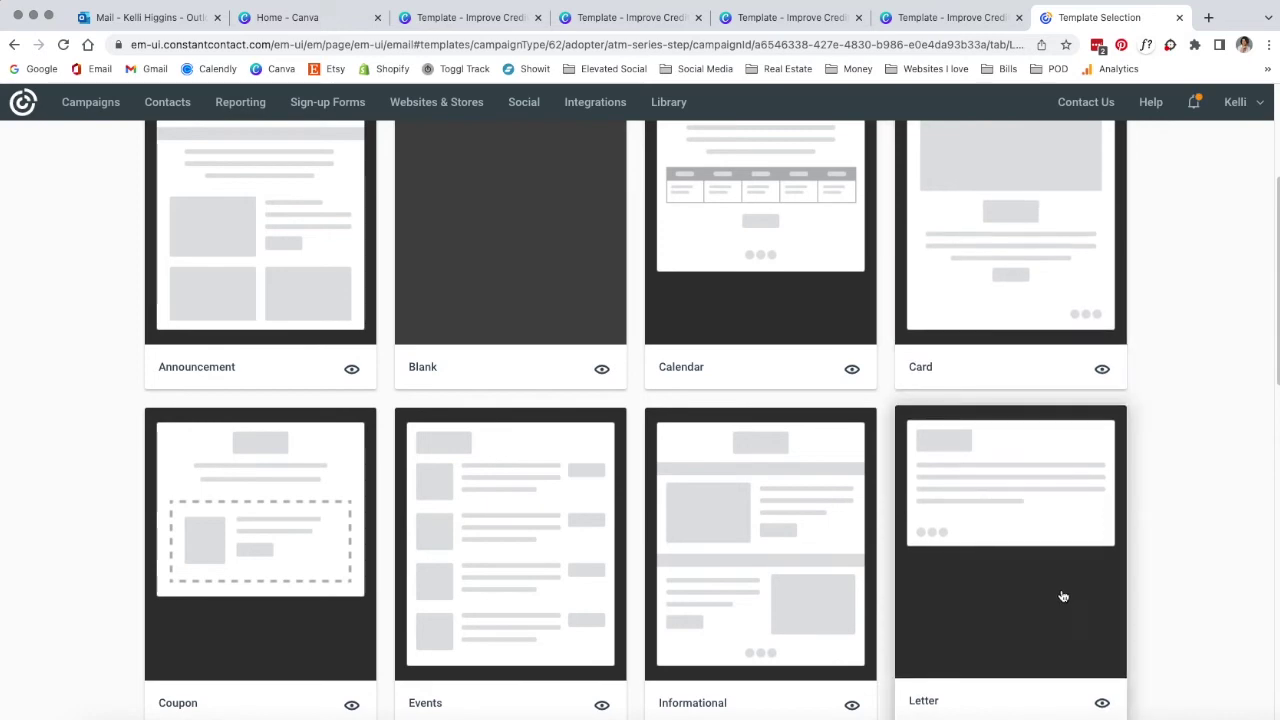
scroll(1063, 594, down, 3)
scroll(1060, 594, up, 6)
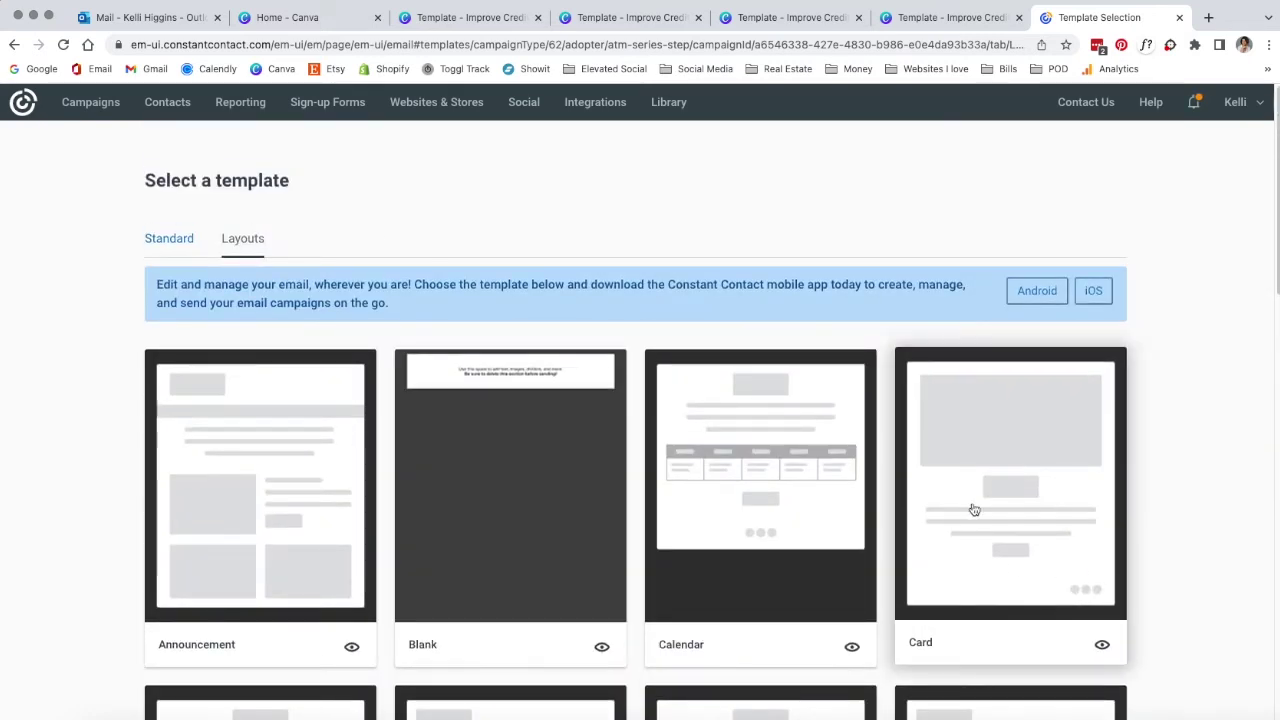
click(488, 453)
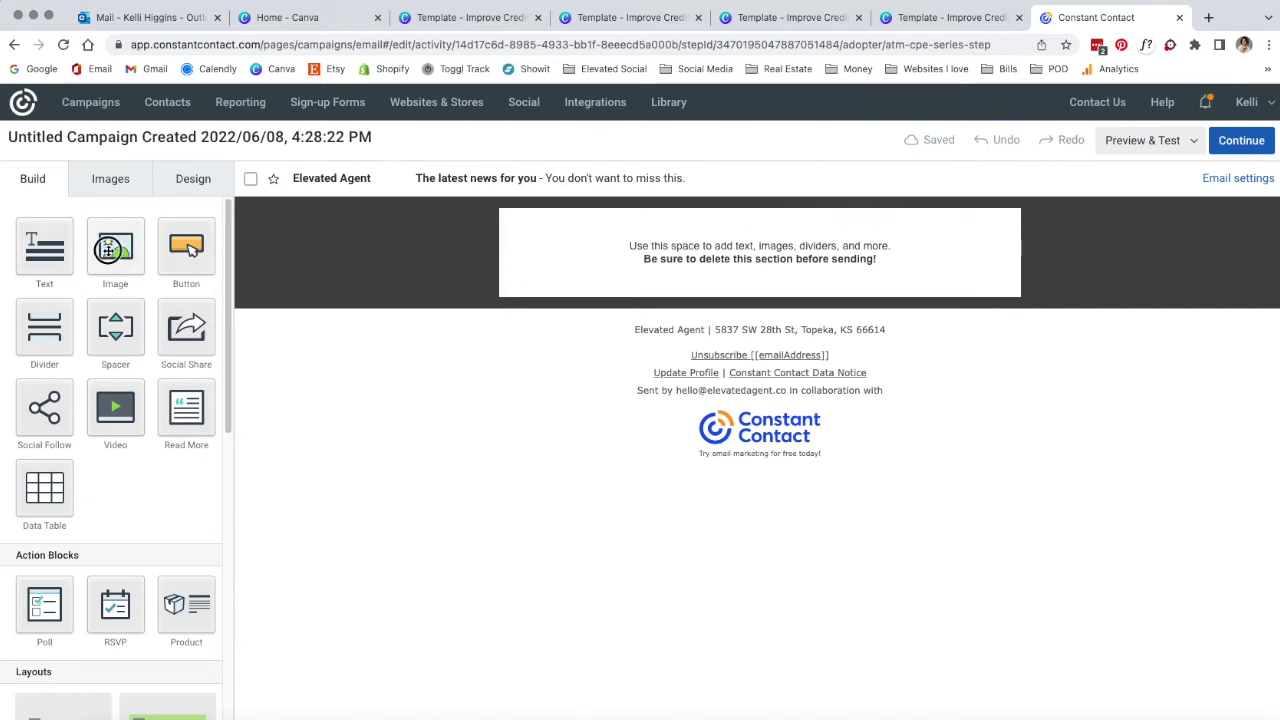
- Drag five Image blocks to the top of the email and select the top image
drag(108, 250, 577, 213)
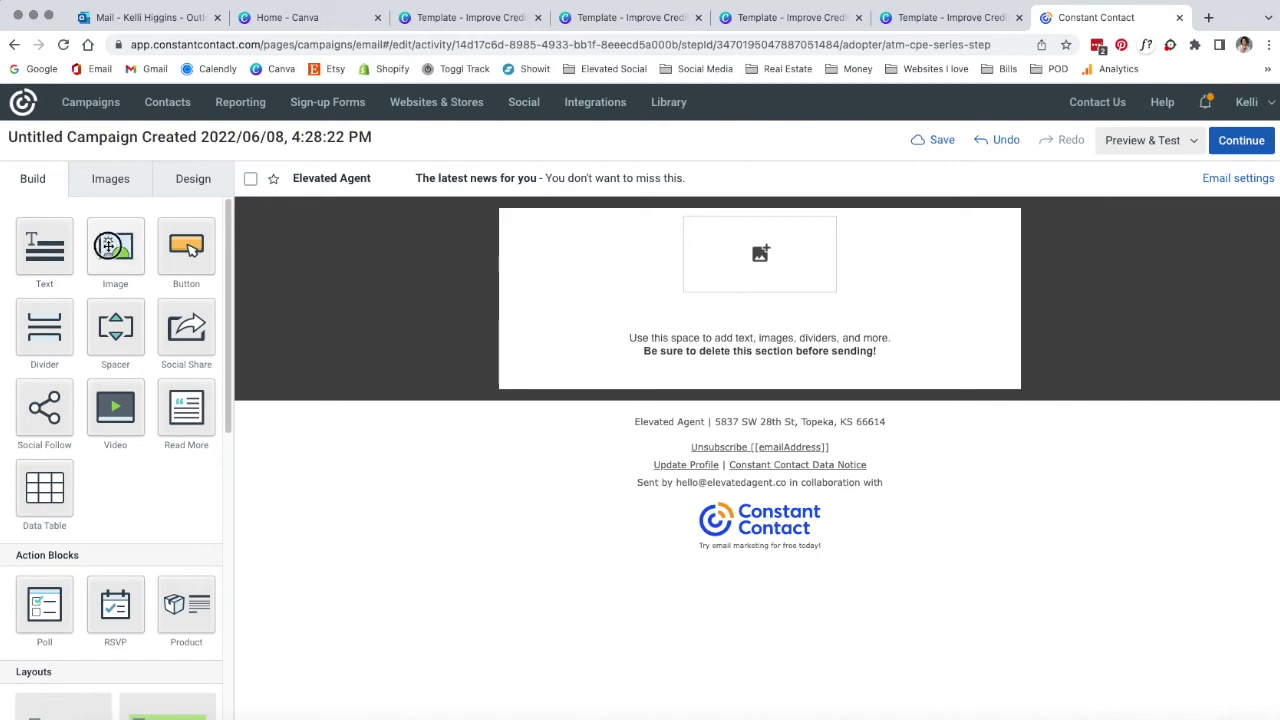
drag(110, 246, 269, 316)
drag(118, 250, 737, 486)
drag(137, 254, 846, 579)
drag(130, 245, 400, 370)
click(820, 277)
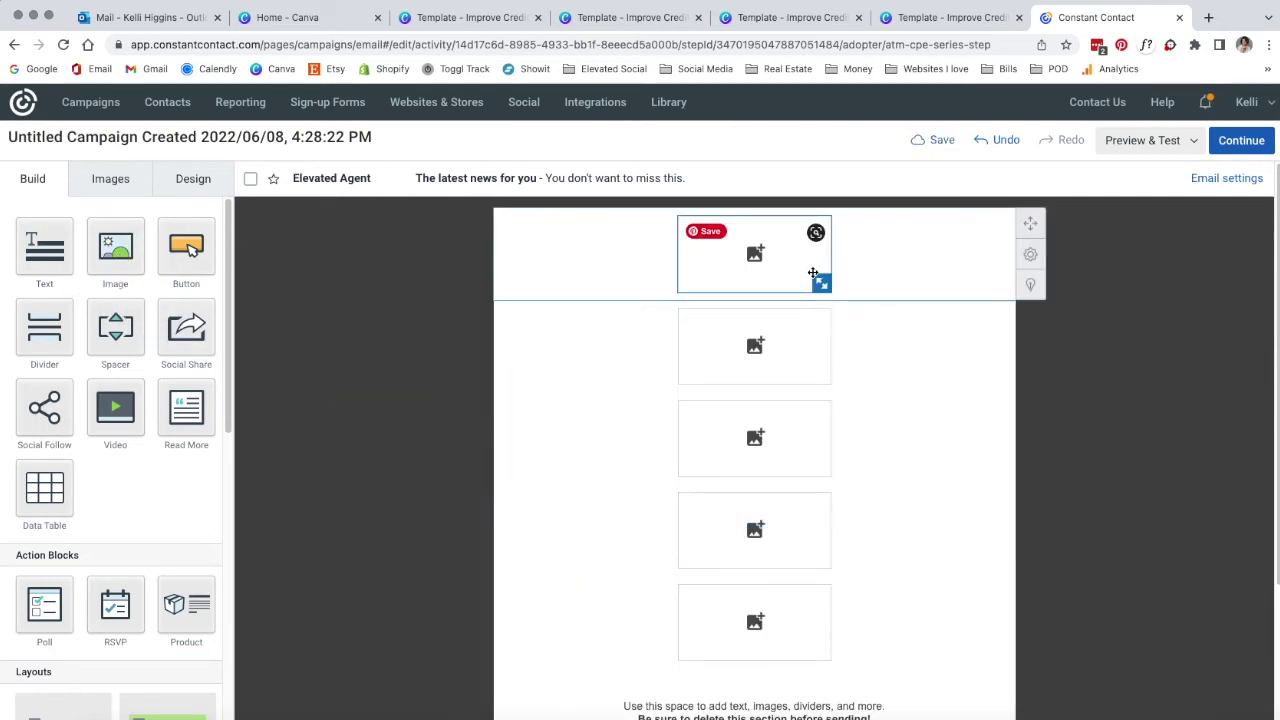
click(793, 263)
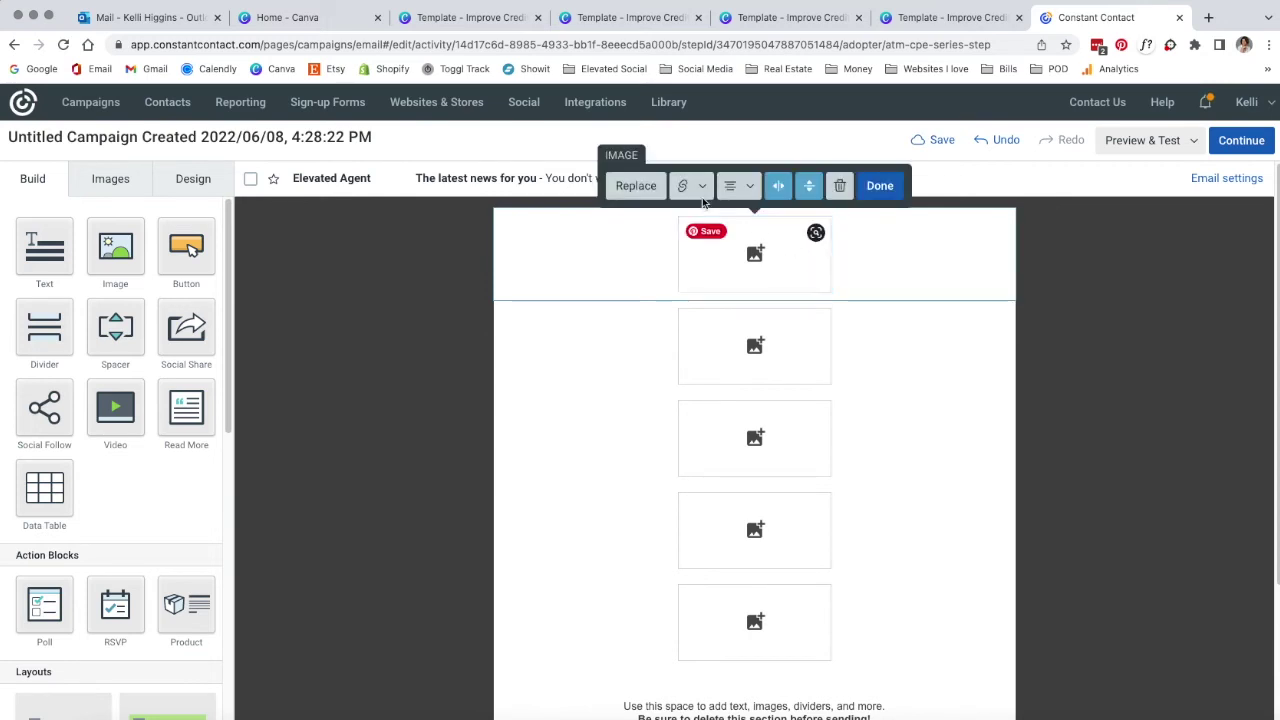
- Queue the small-body folder's eight body, homework and signature PNGs for upload
click(640, 188)
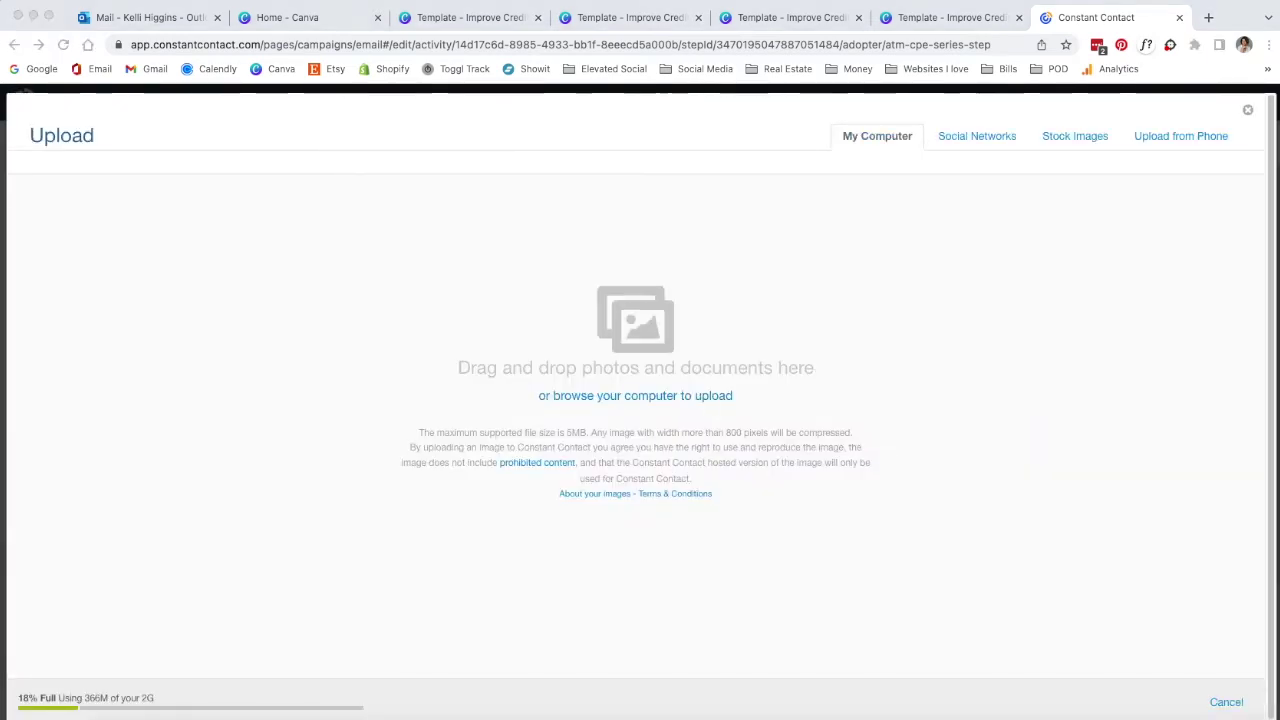
drag(1279, 263, 974, 263)
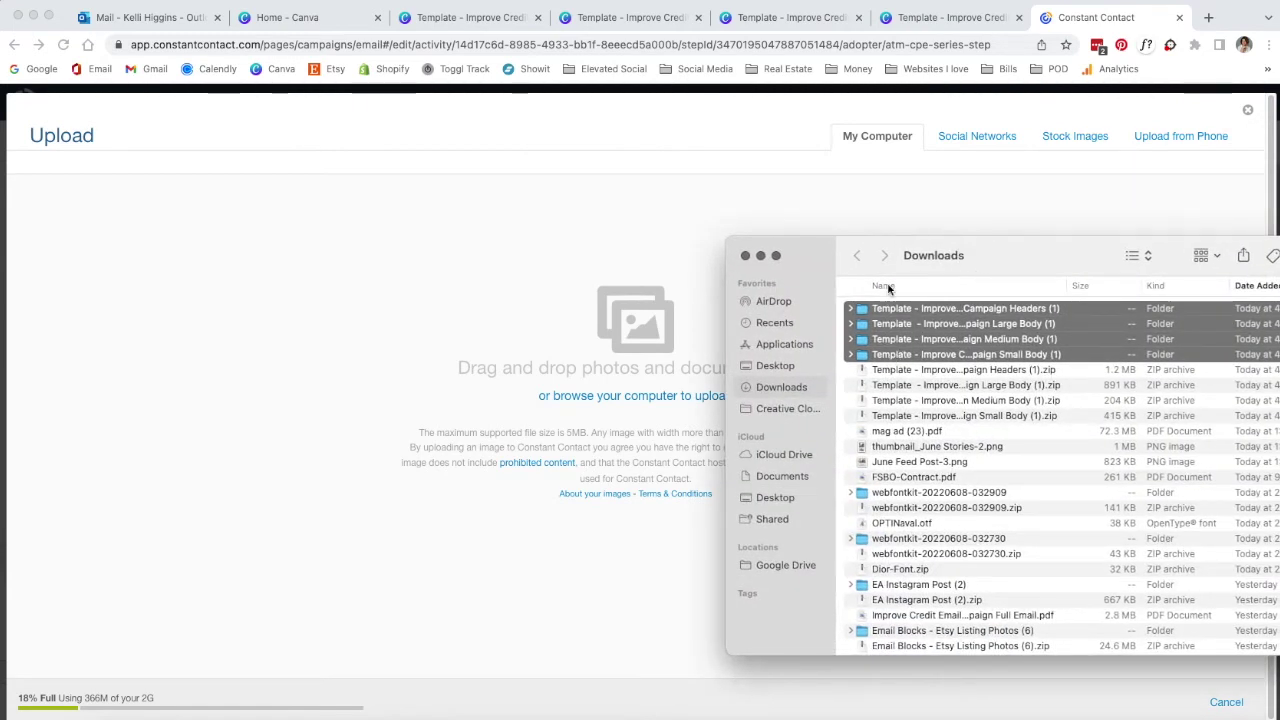
click(974, 338)
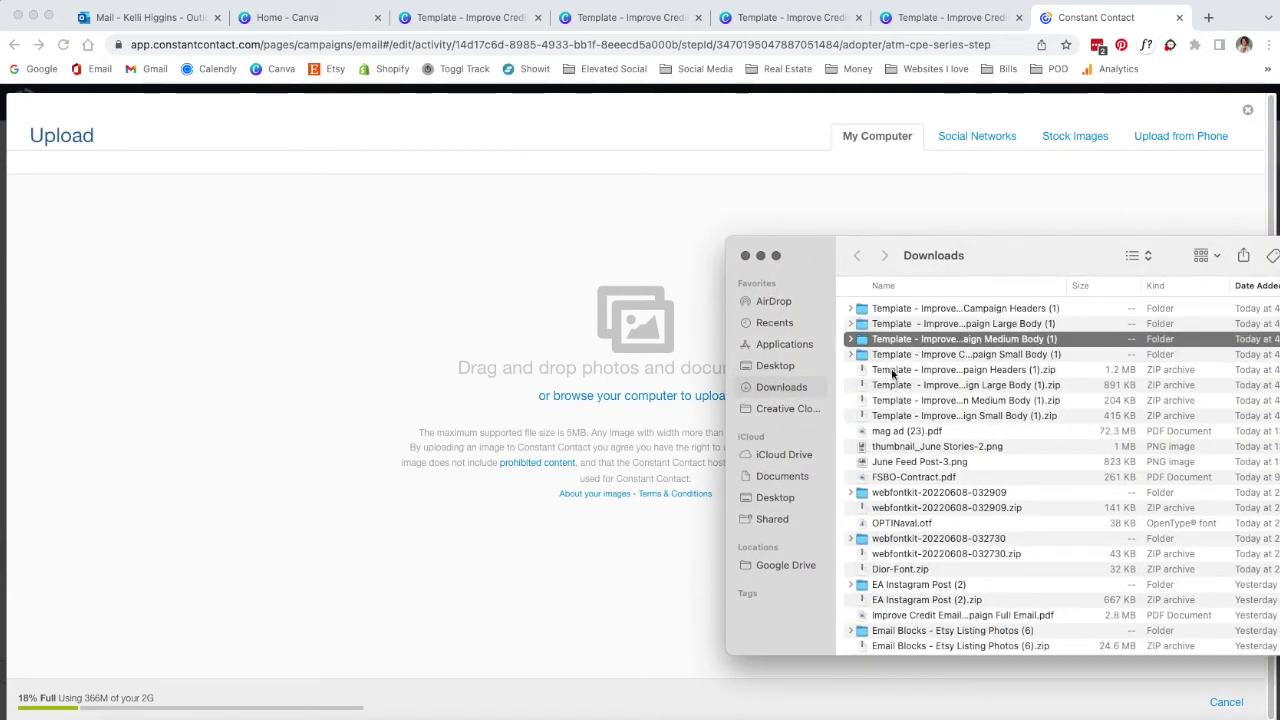
double_click(886, 354)
drag(1043, 317, 1021, 430)
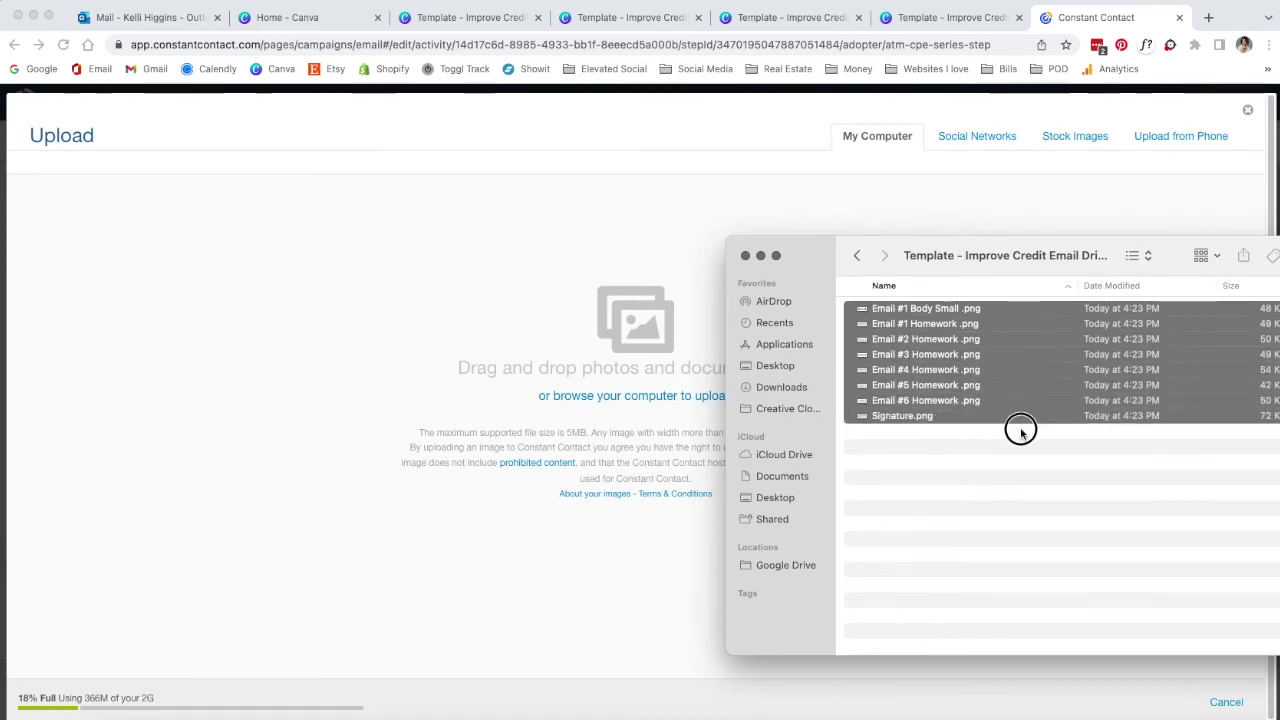
drag(984, 385, 403, 417)
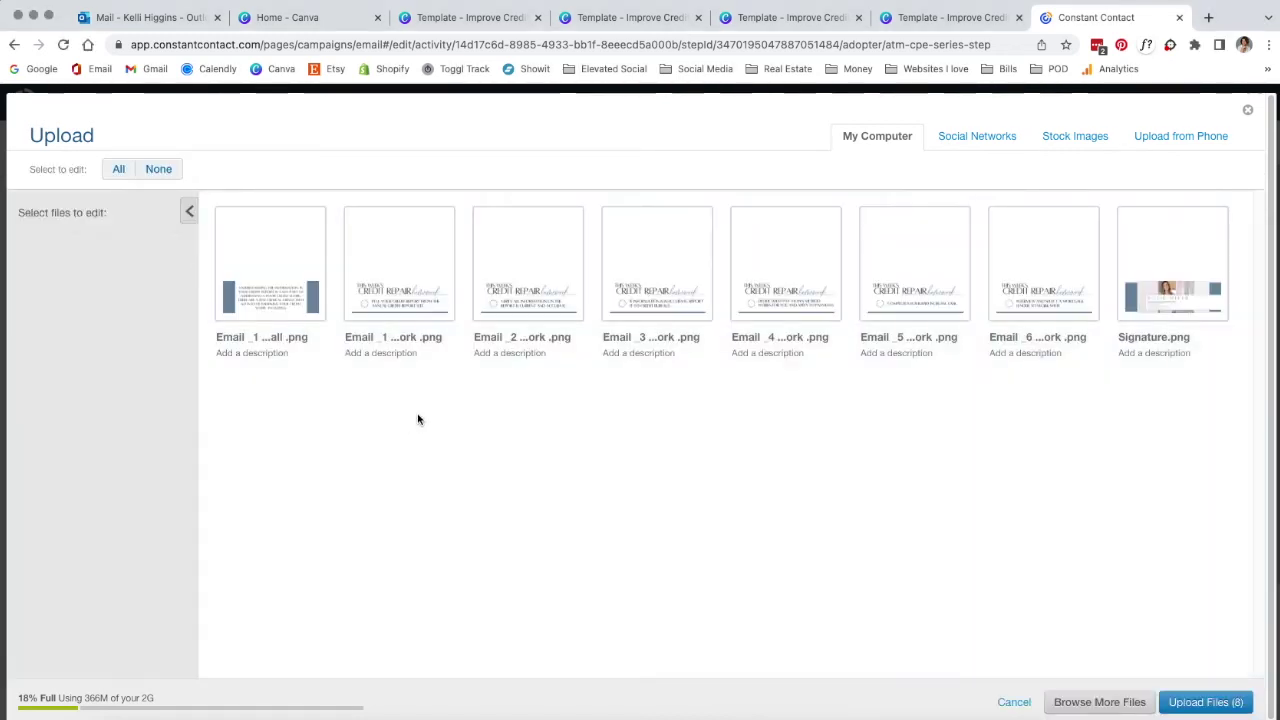
- Add the two Medium Body and six Large Body images to the upload queue
click(1268, 258)
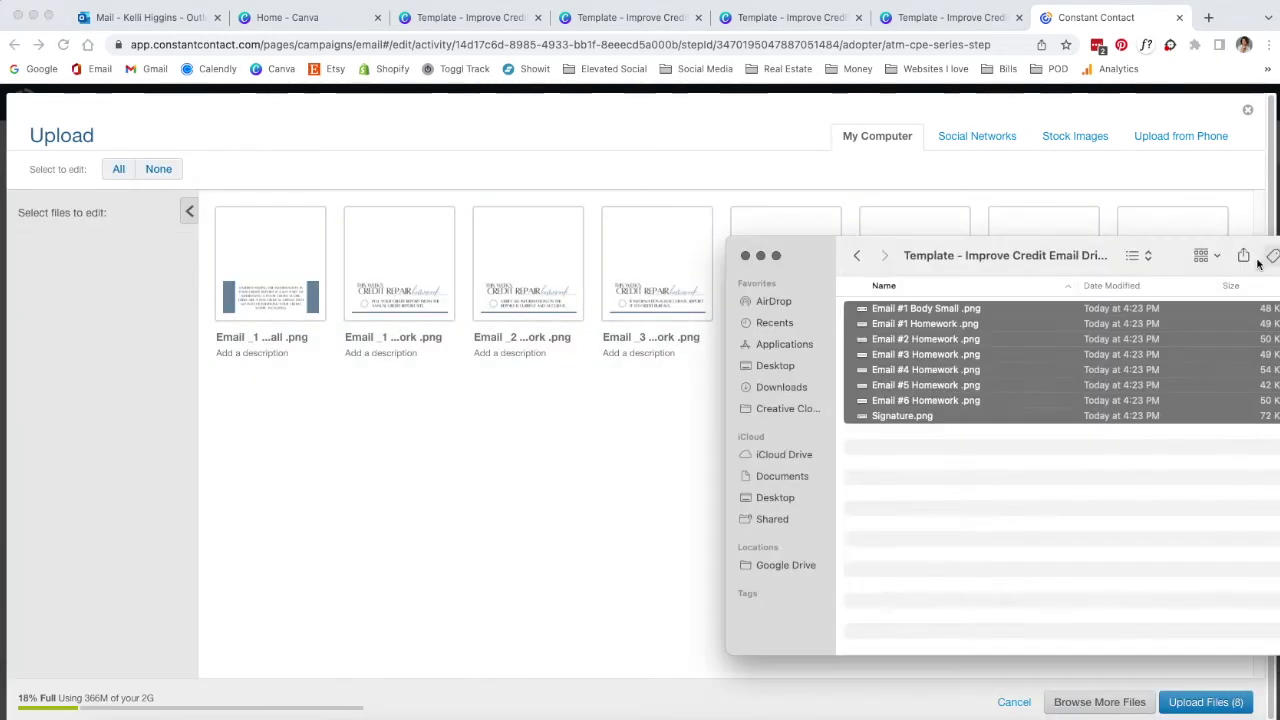
click(856, 256)
double_click(870, 339)
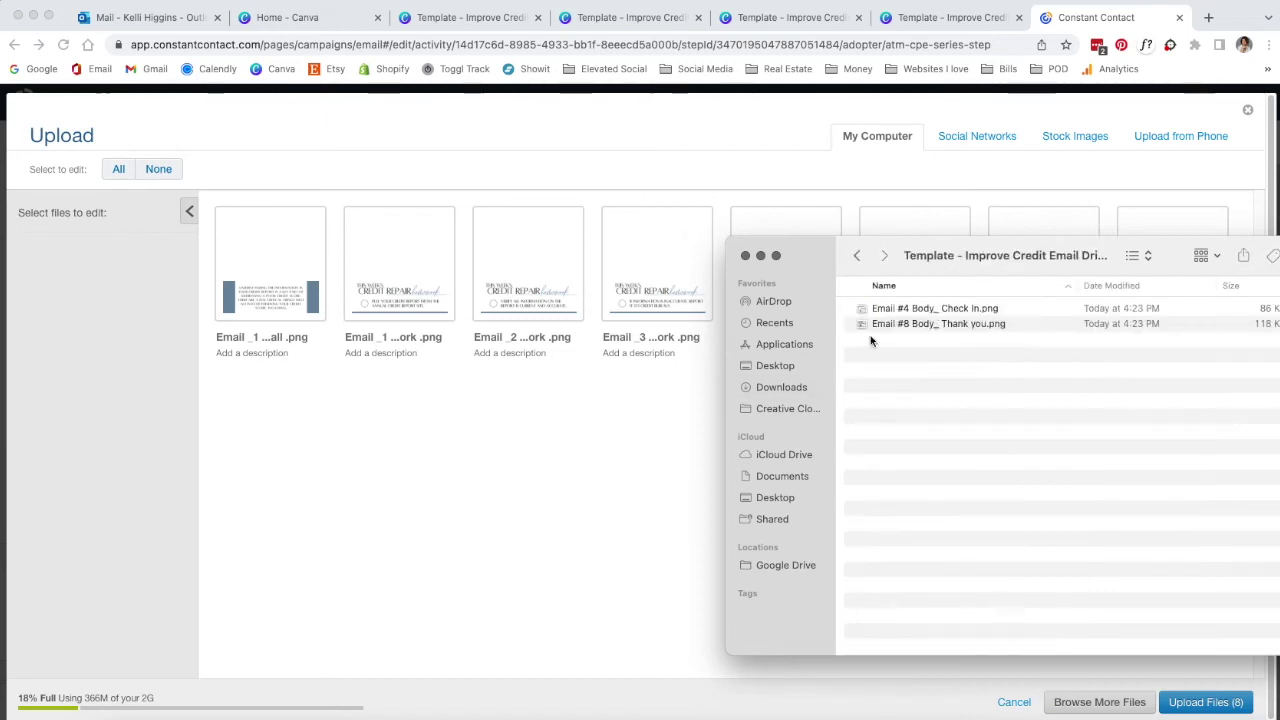
drag(1019, 316, 518, 406)
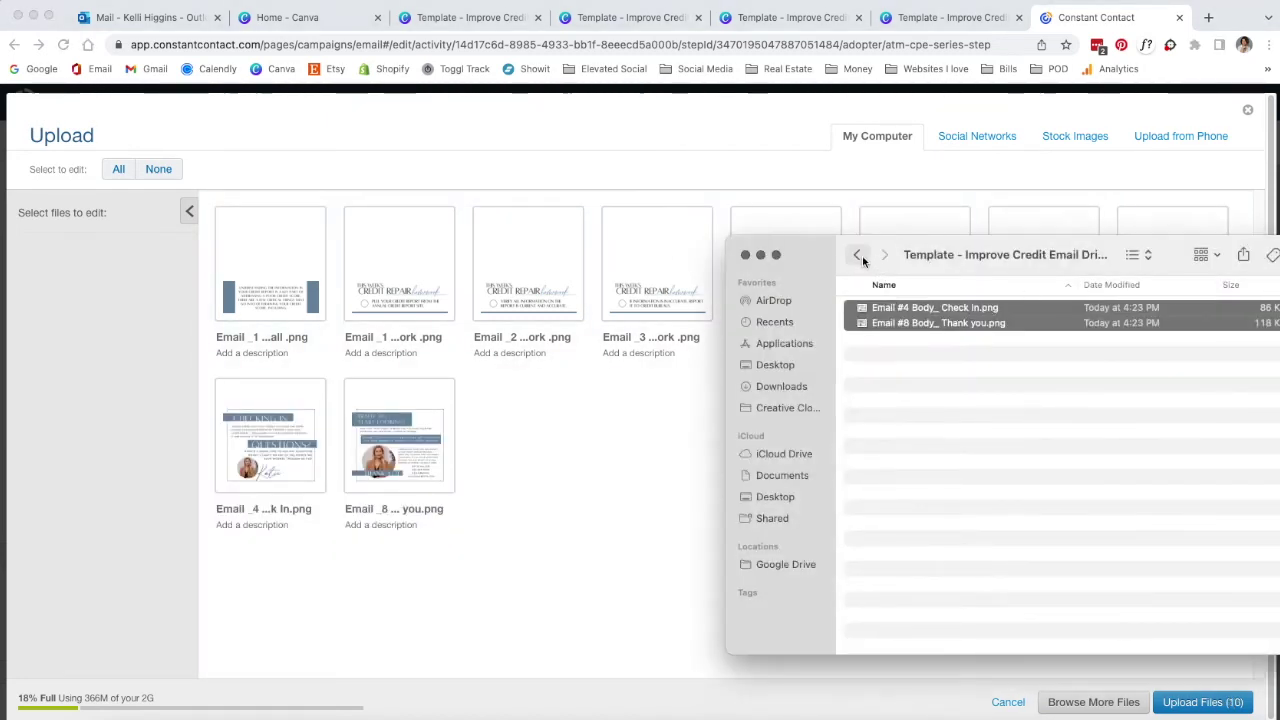
click(857, 256)
double_click(887, 324)
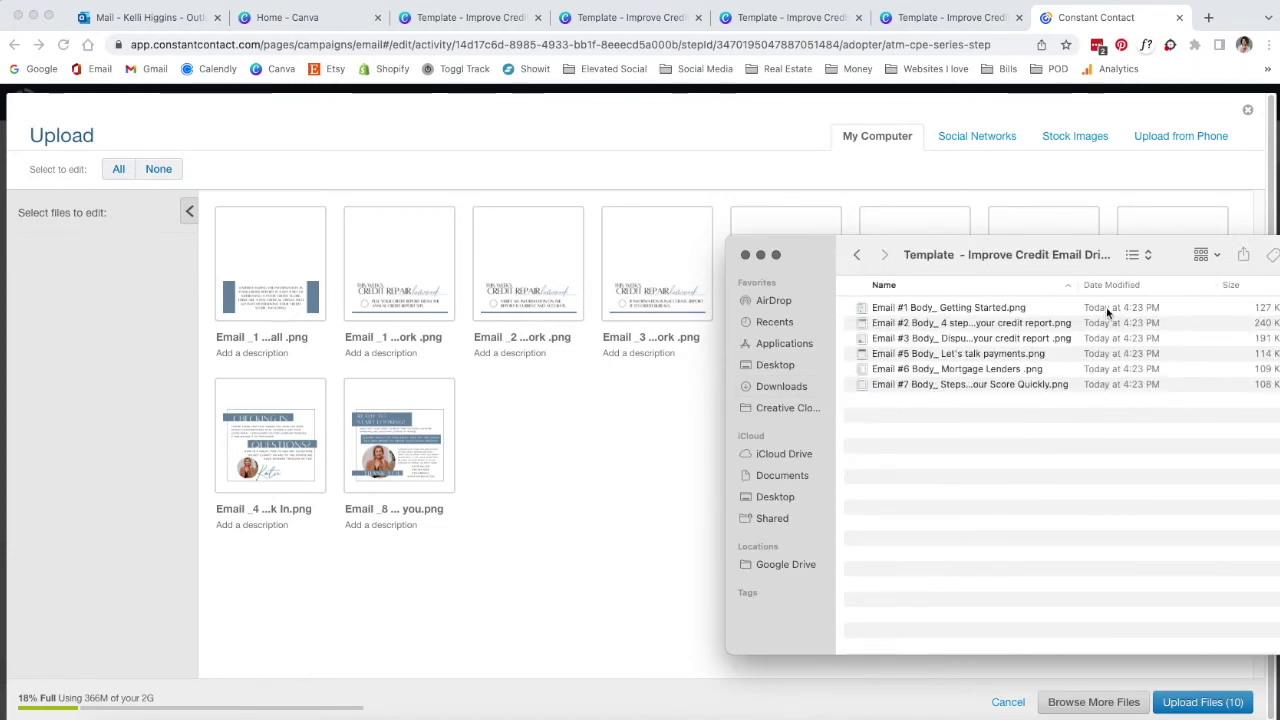
click(1060, 308)
shift+click(1050, 385)
drag(1001, 350, 600, 449)
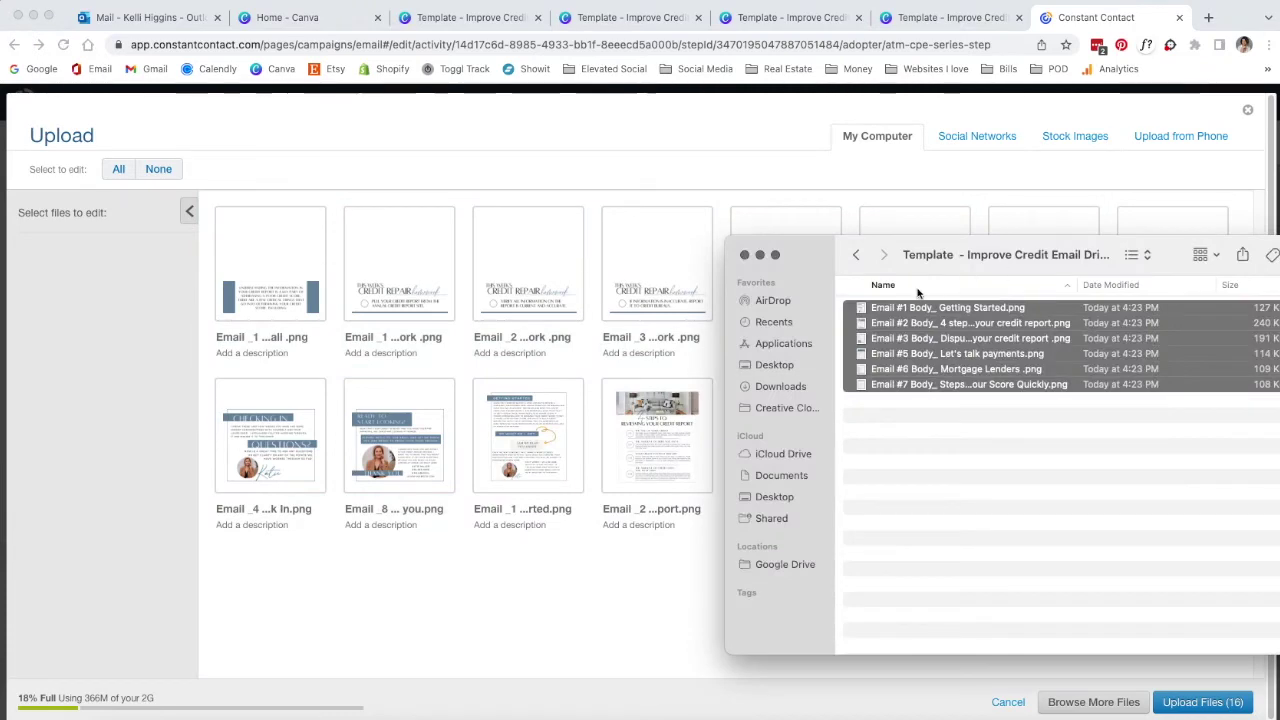
- Add the eight Campaign Headers images, then upload all 24 files
click(850, 256)
double_click(862, 308)
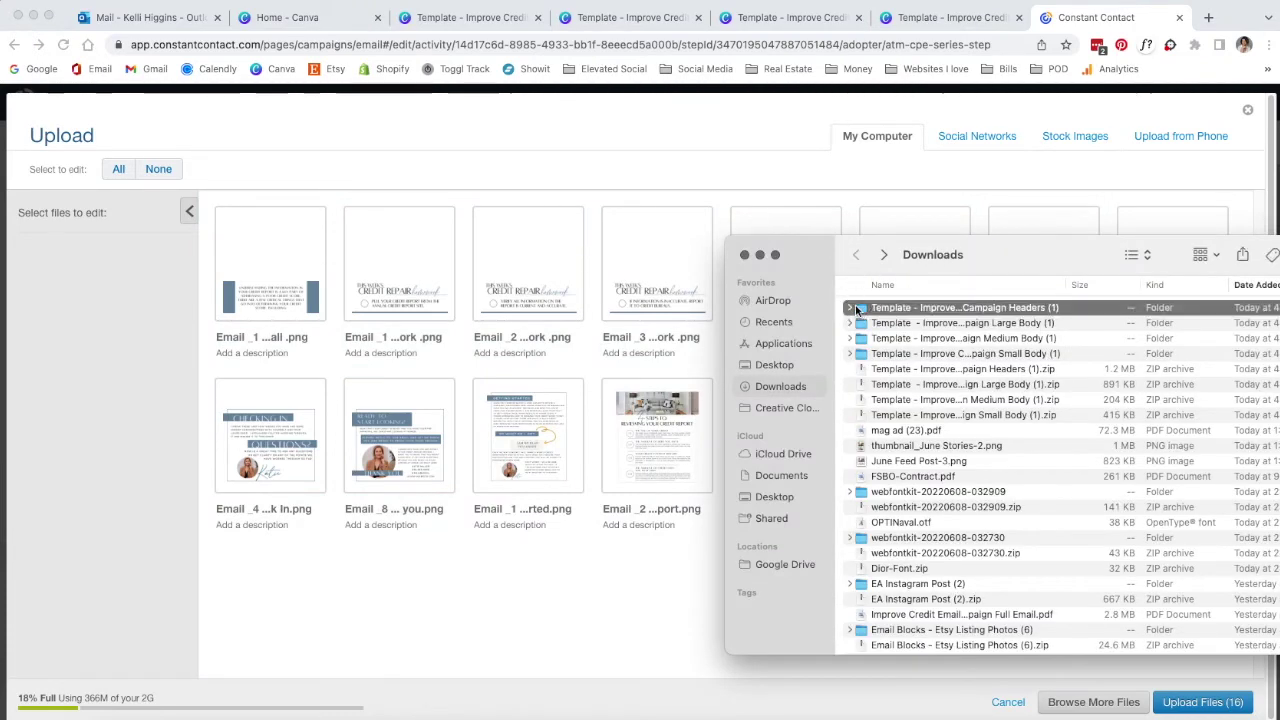
drag(1036, 312, 1015, 425)
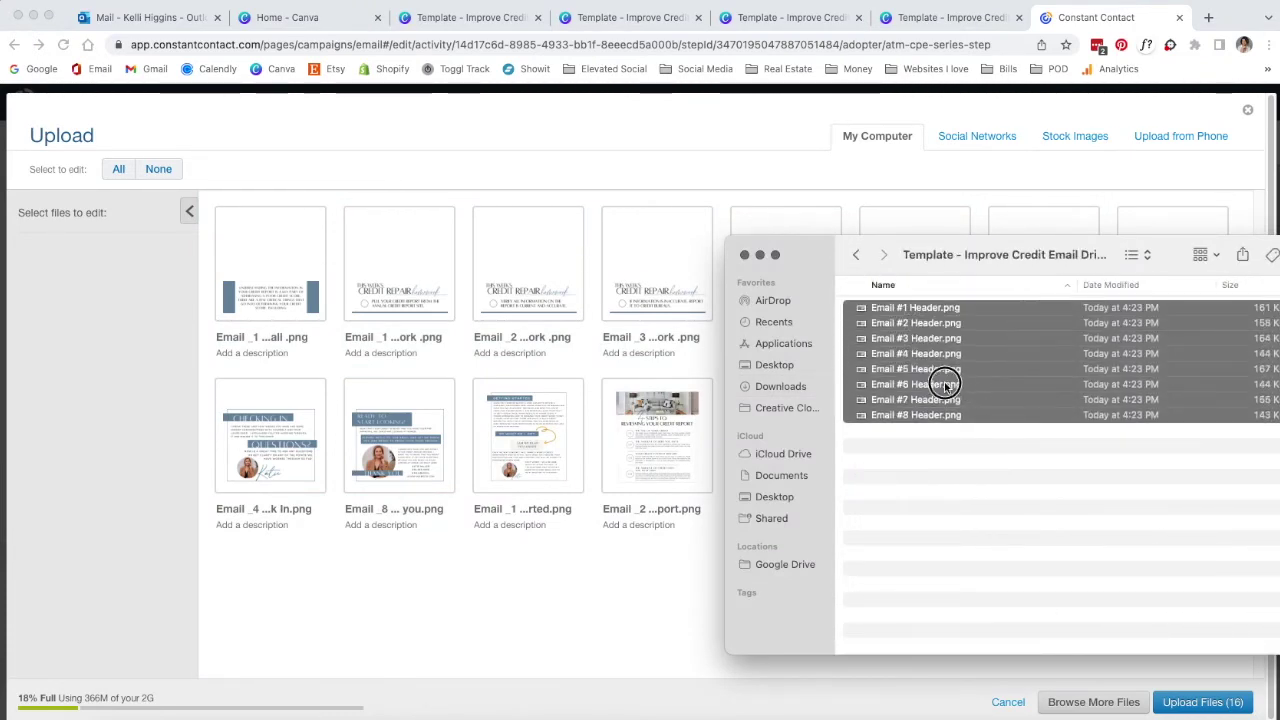
drag(943, 371, 548, 432)
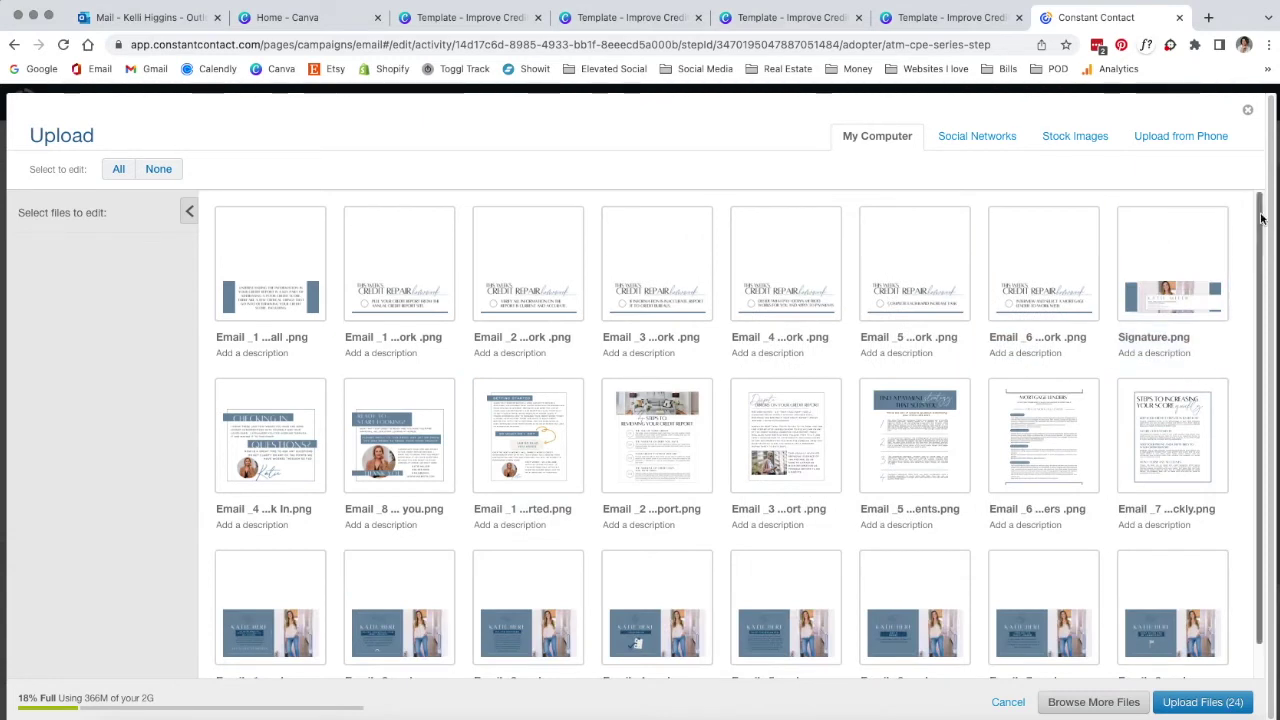
drag(1258, 255, 1260, 289)
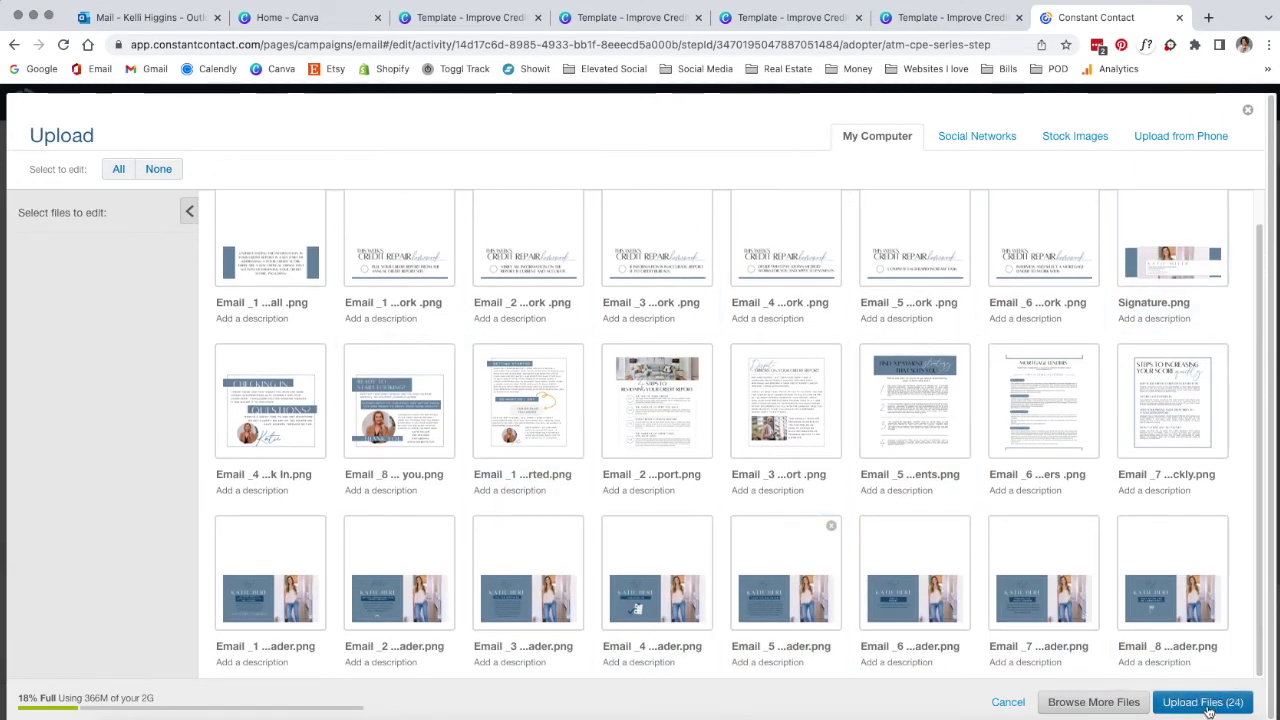
click(1200, 705)
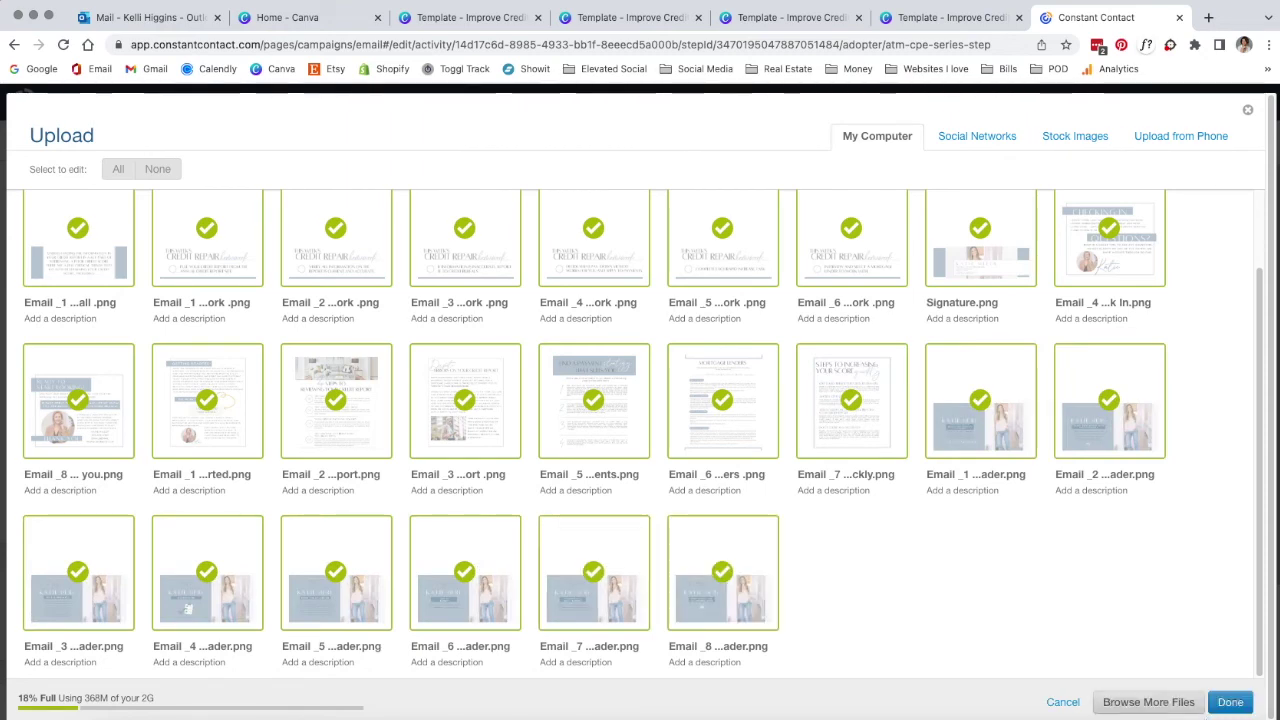
click(1229, 704)
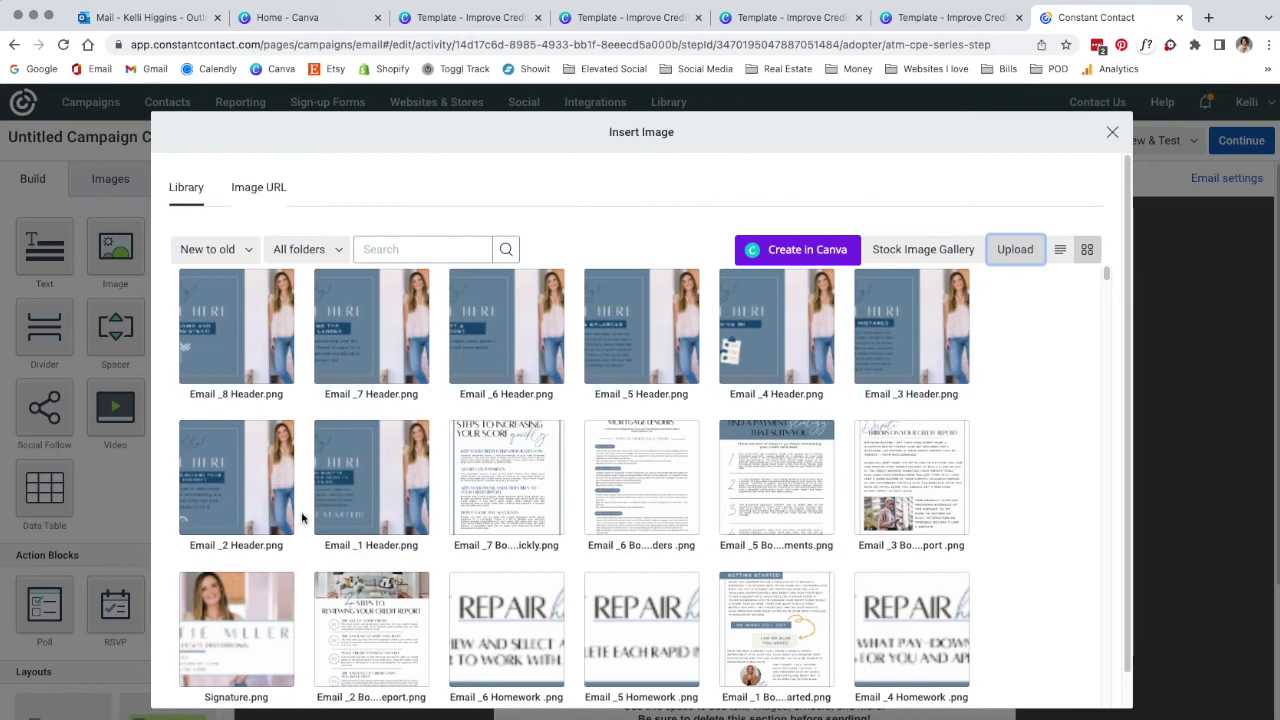
- Insert Email _1 Header.png in the top block and resize it to nearly full width
click(371, 470)
scroll(1108, 680, down, 1)
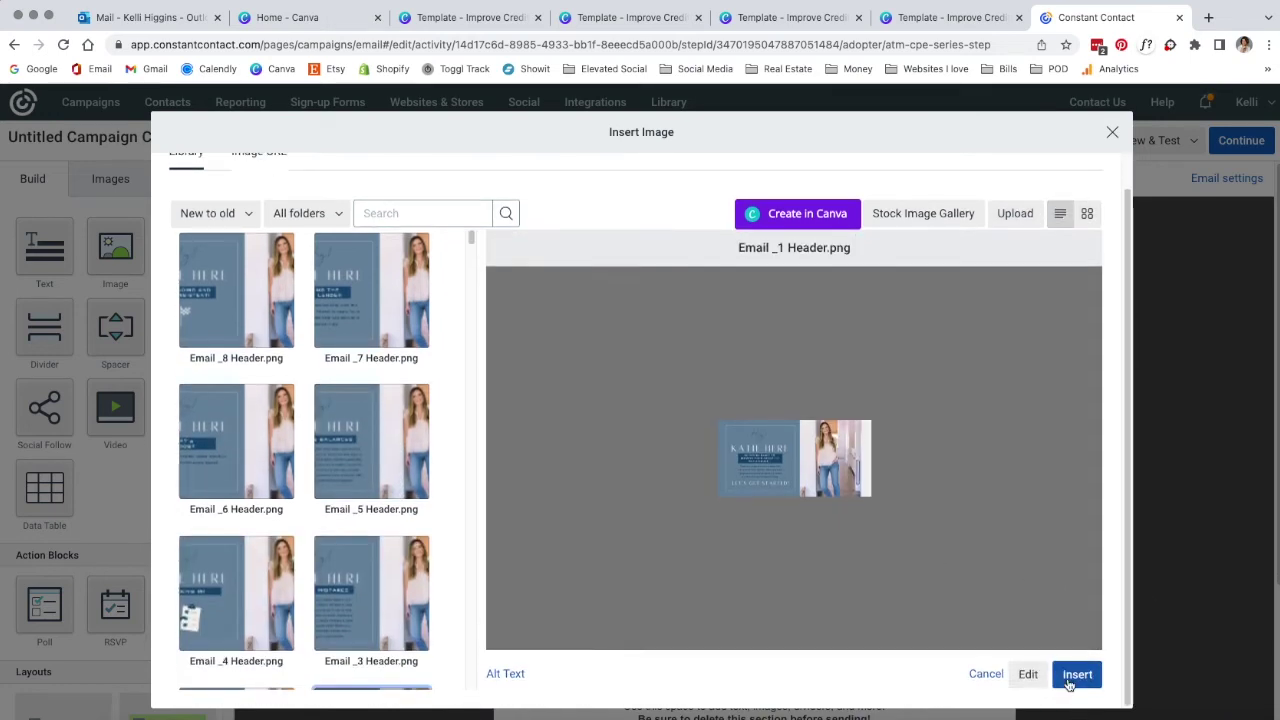
click(1070, 680)
click(812, 253)
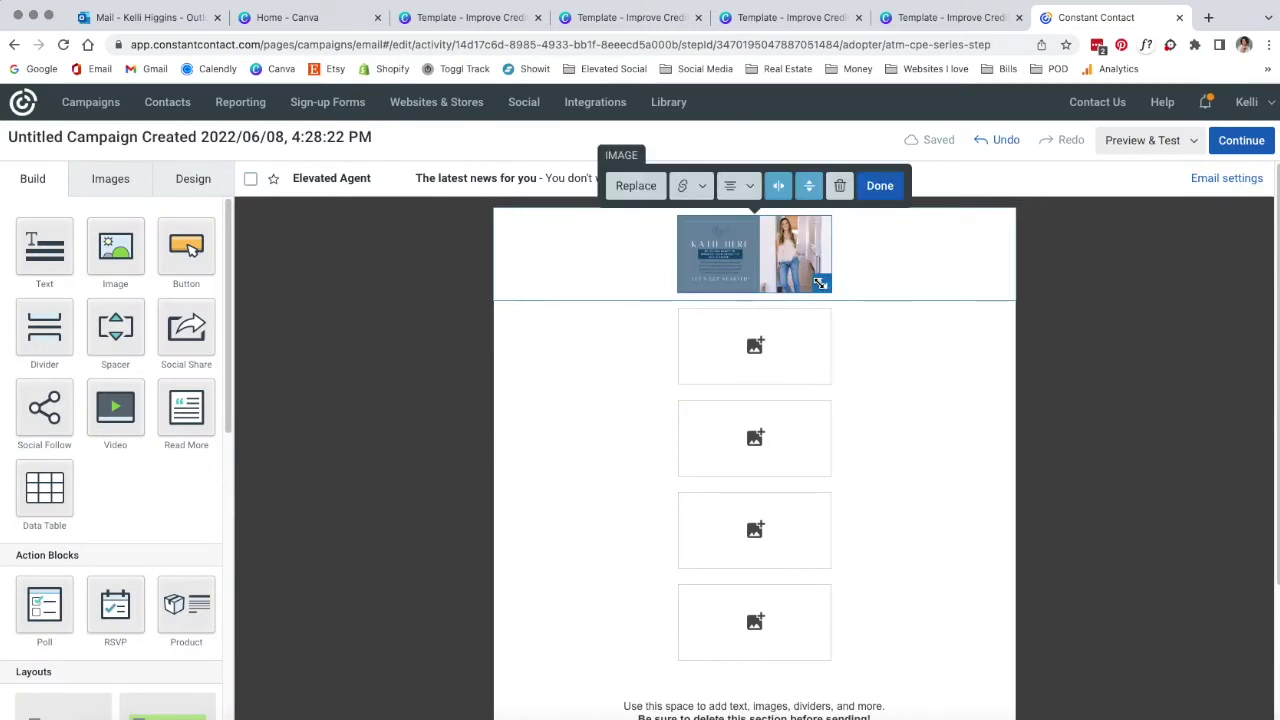
drag(818, 283, 892, 357)
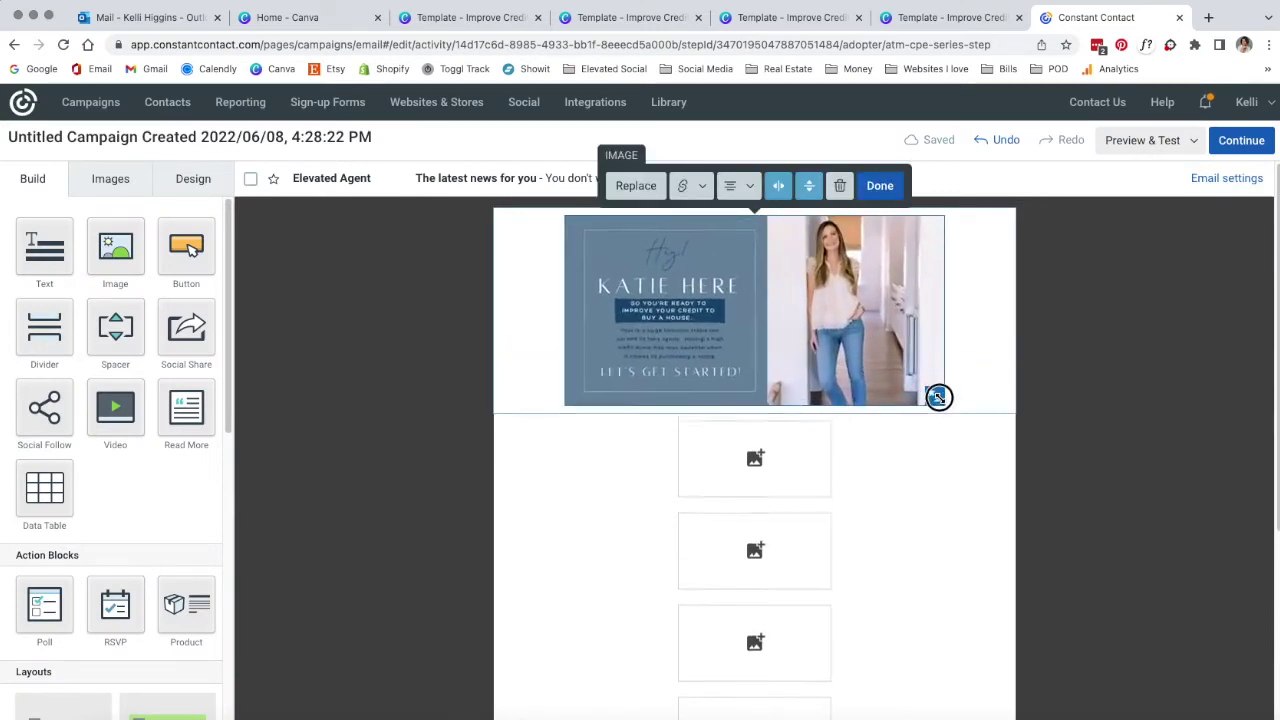
drag(937, 397, 999, 446)
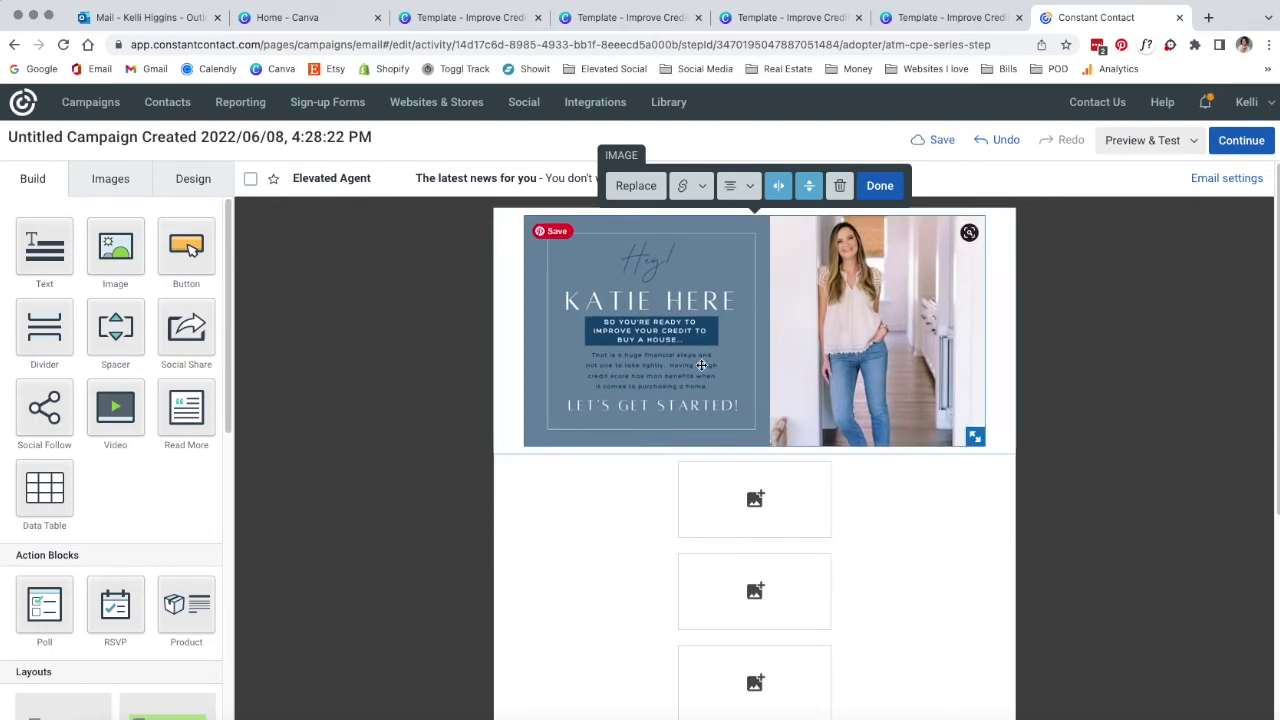
drag(973, 440, 992, 470)
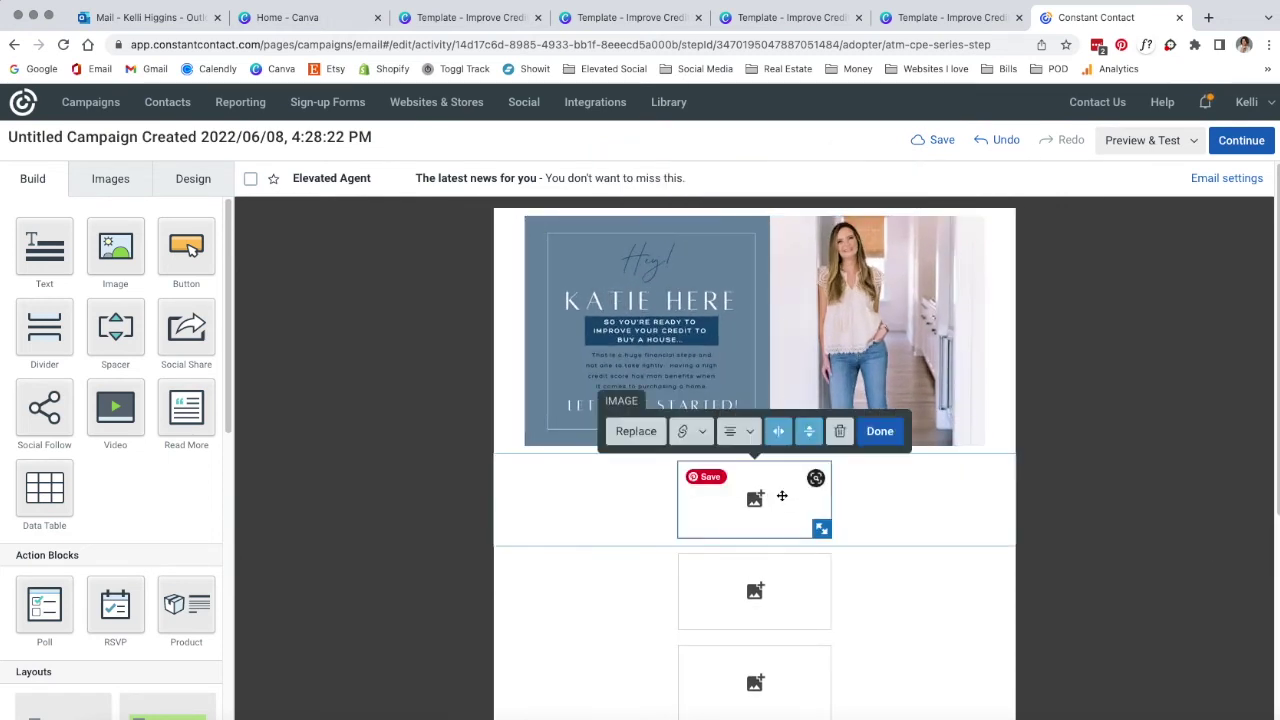
- Open the image library for the second image block, with the 1.png mockup preview alongside
click(648, 436)
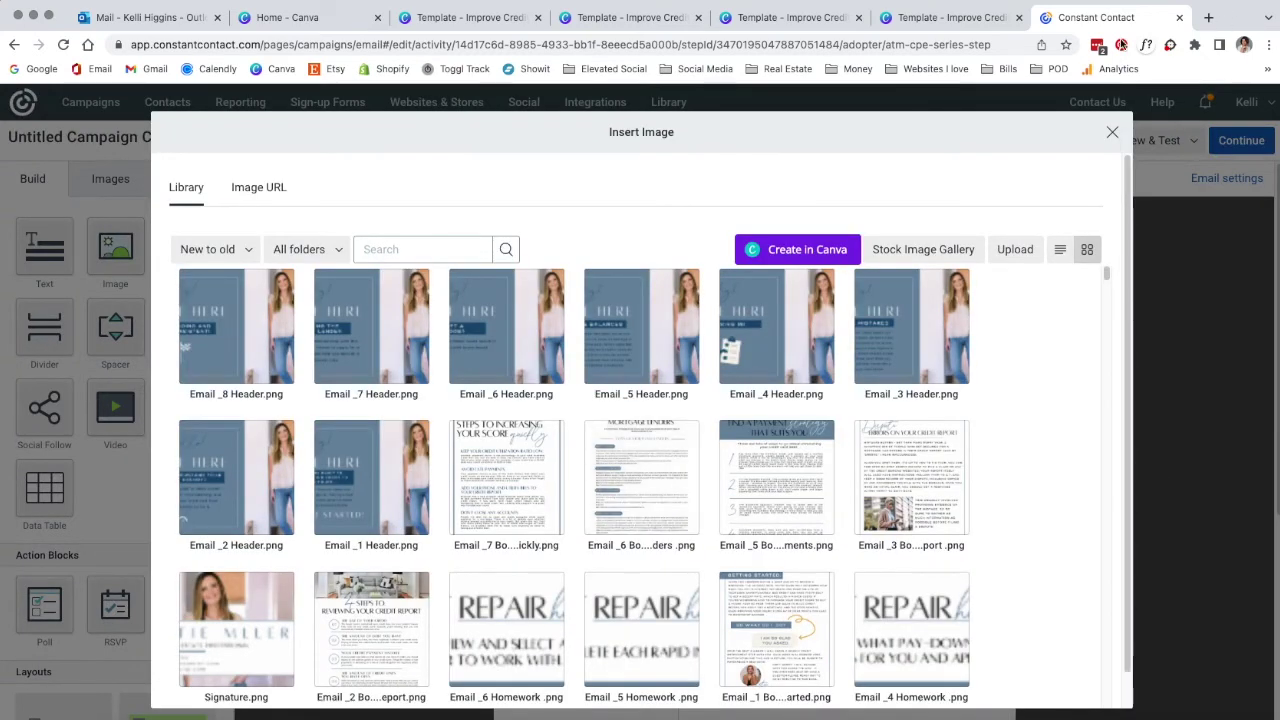
mouse_move(926, 530)
scroll(926, 530, down, 1)
scroll(926, 530, down, 3)
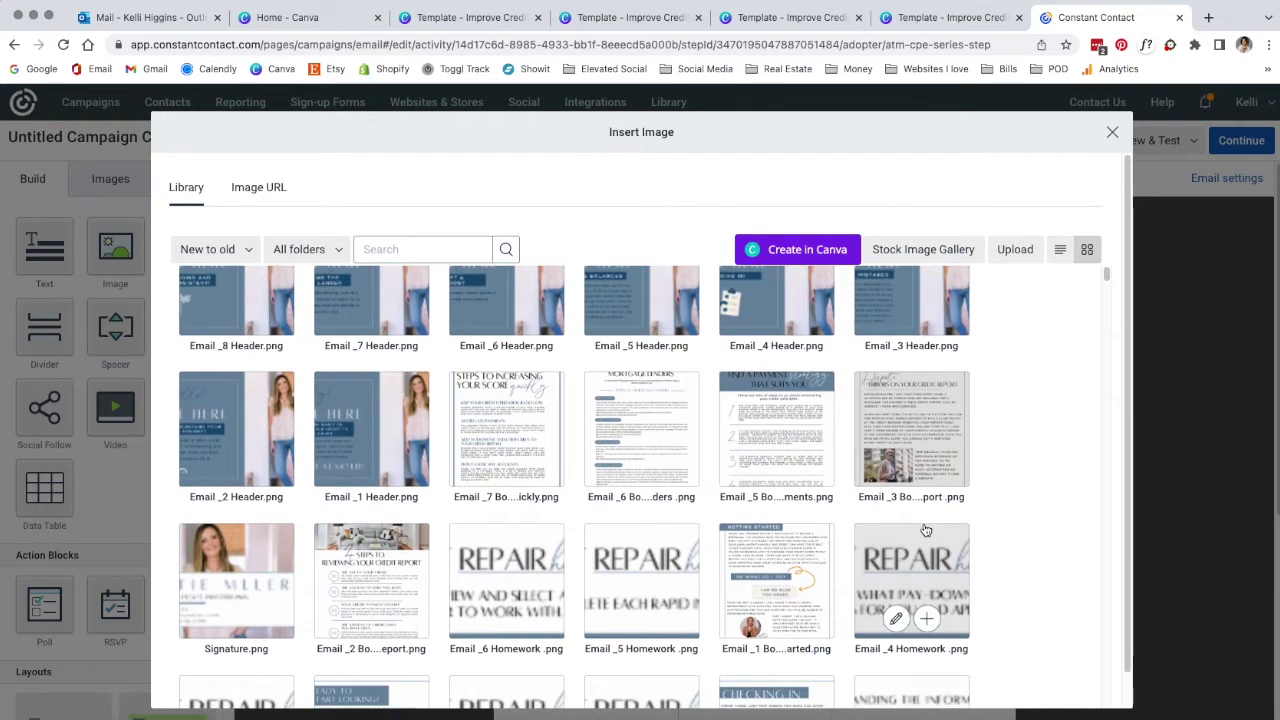
scroll(910, 510, up, 3)
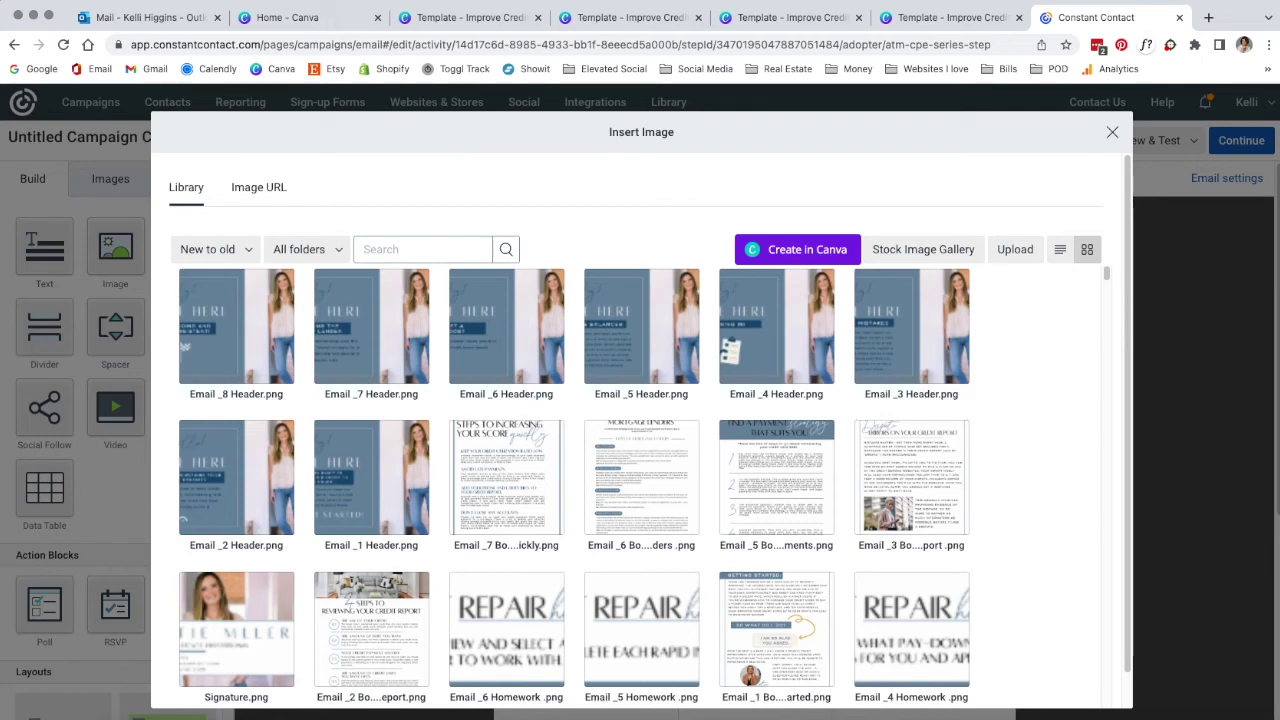
key(super+Tab)
drag(896, 252, 730, 350)
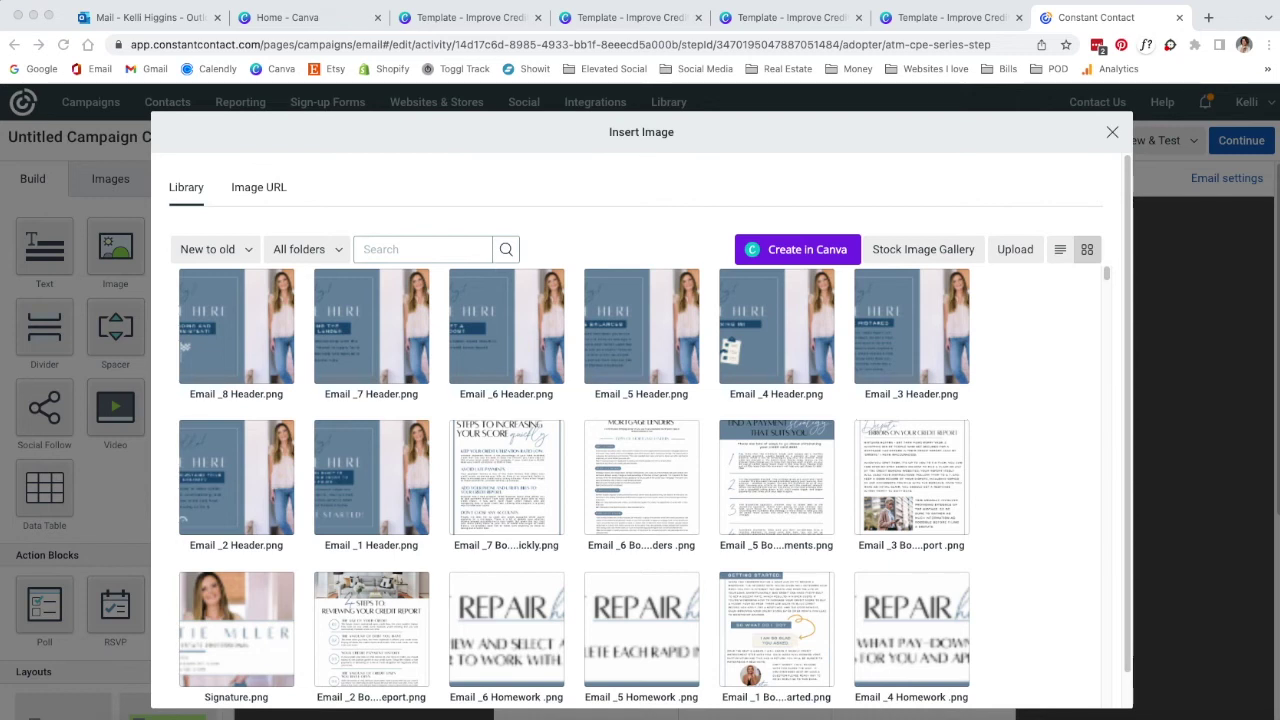
drag(1279, 29, 980, 43)
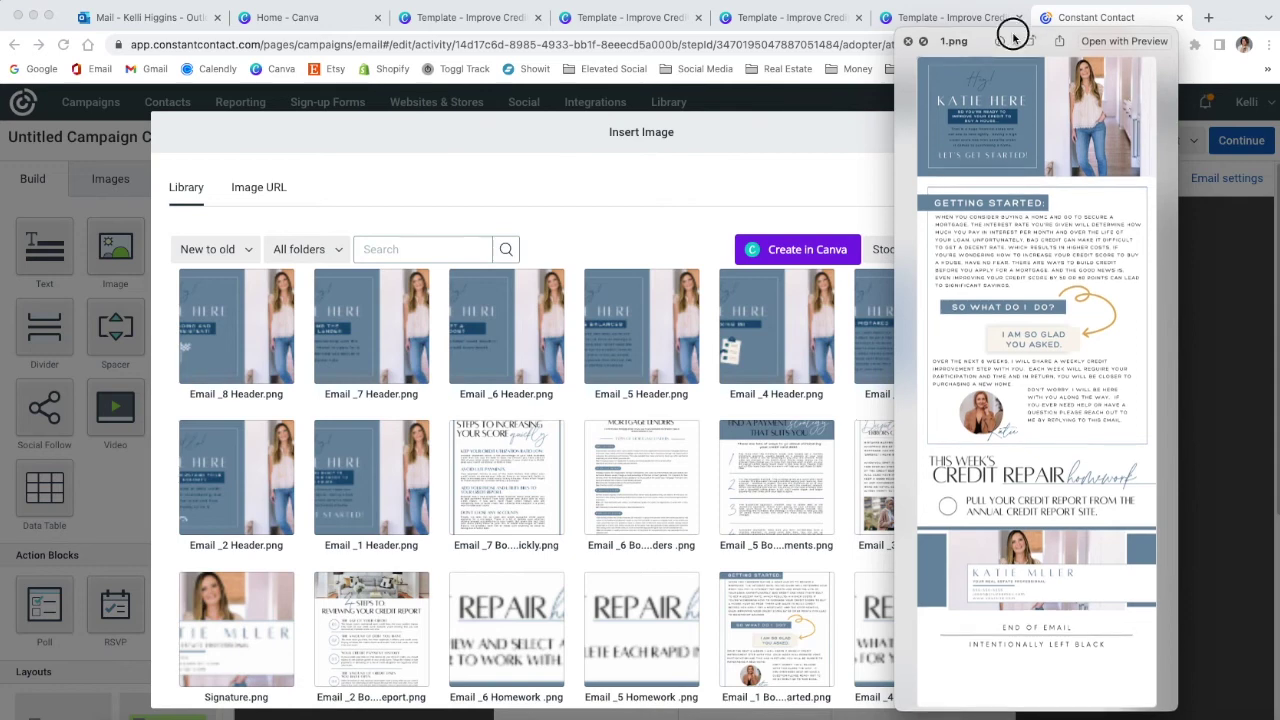
- Close the 1.png preview, insert Email _1 Body_ Getting Started.png and stretch it to full width
drag(1014, 36, 996, 31)
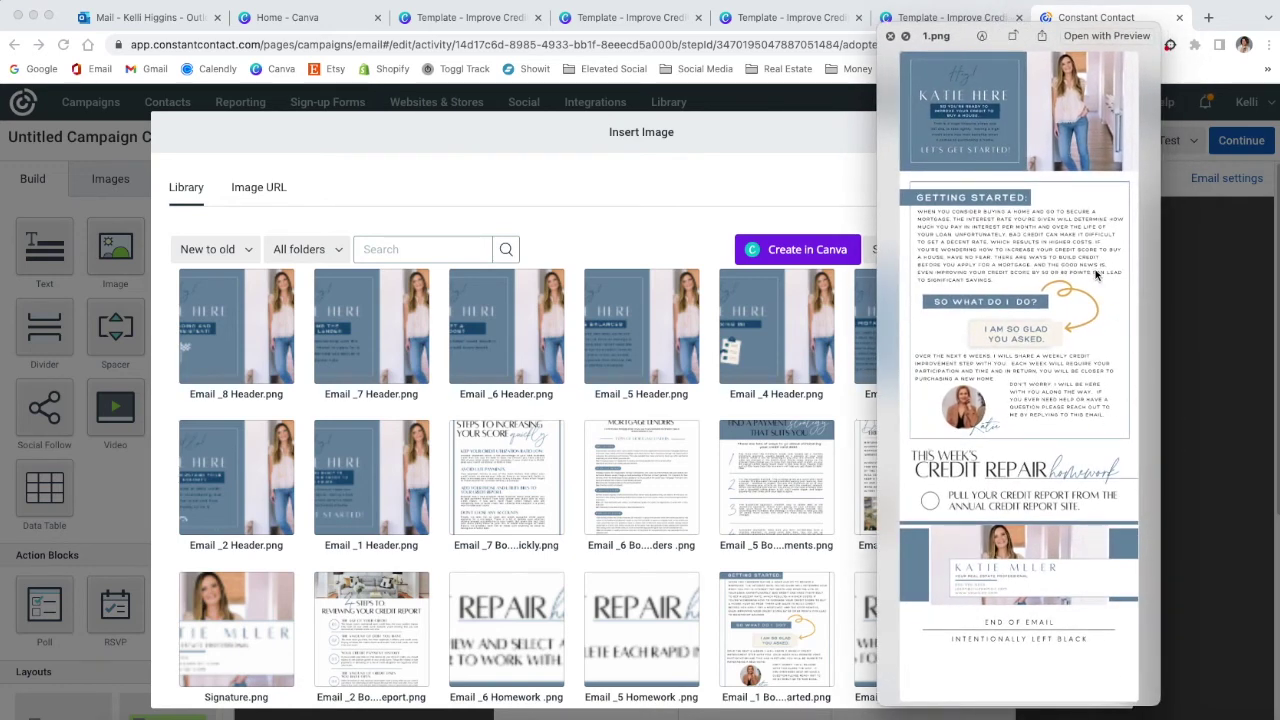
key(space)
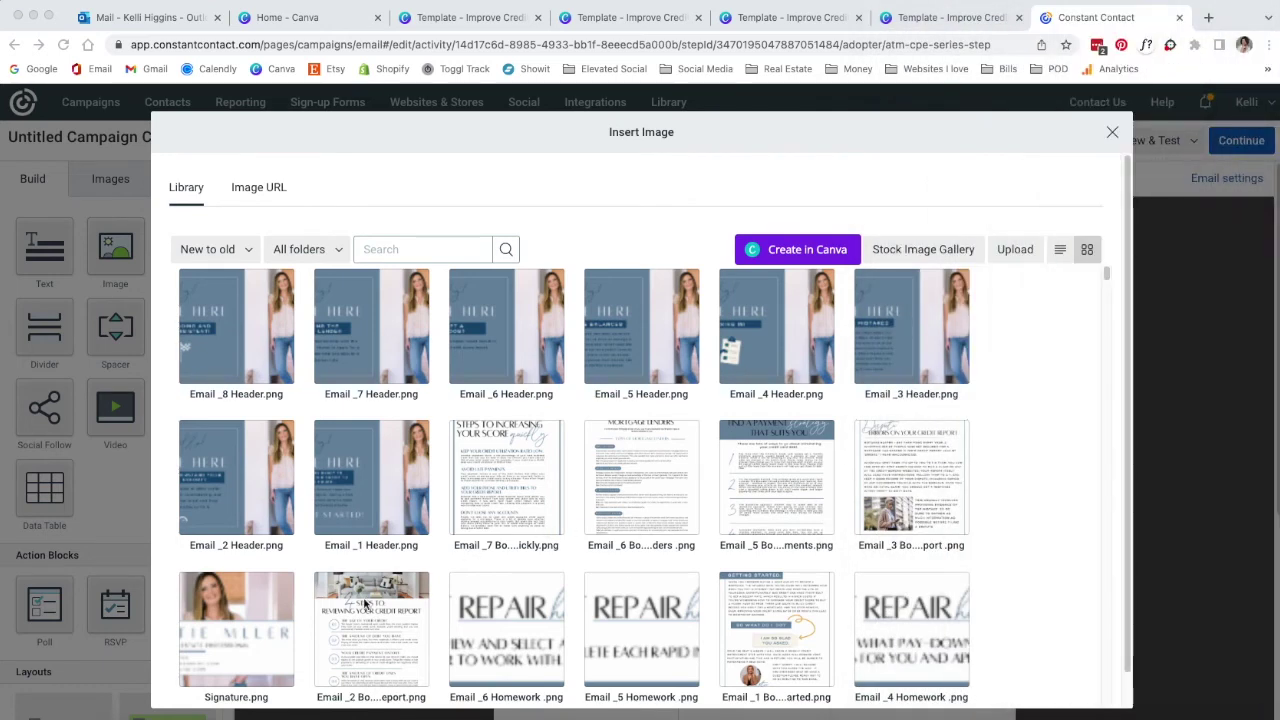
scroll(474, 568, down, 1)
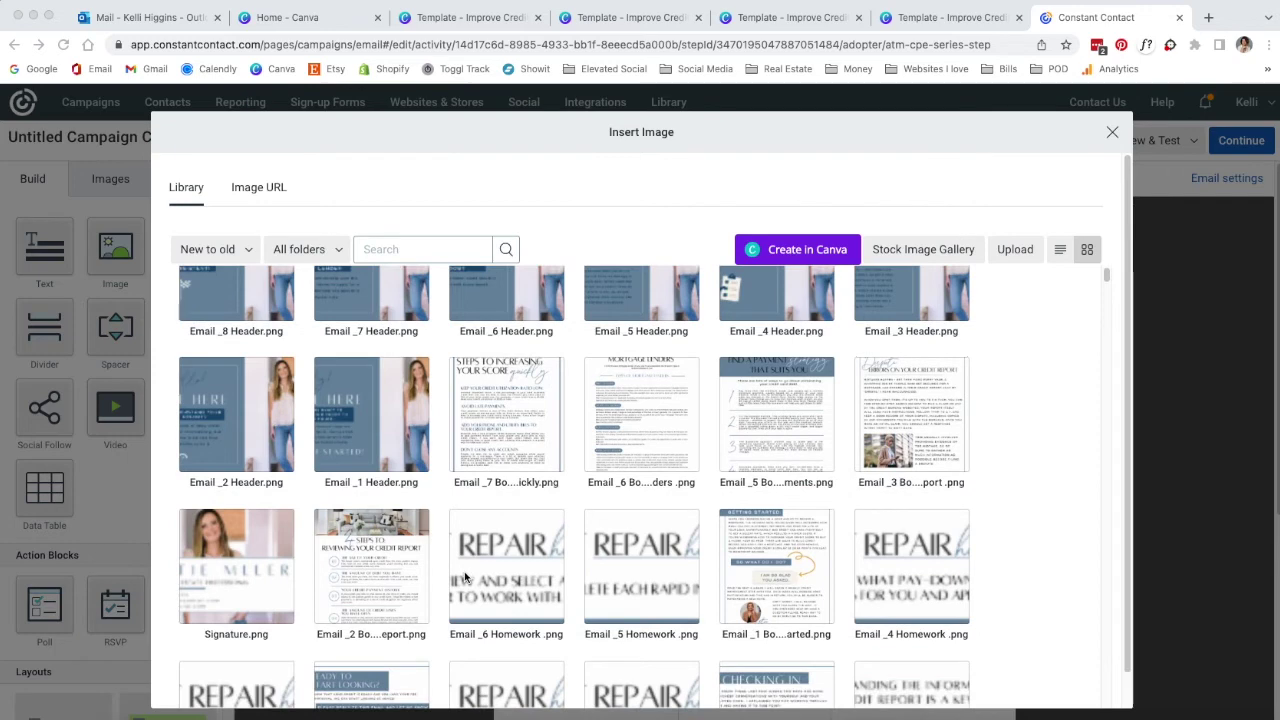
click(740, 552)
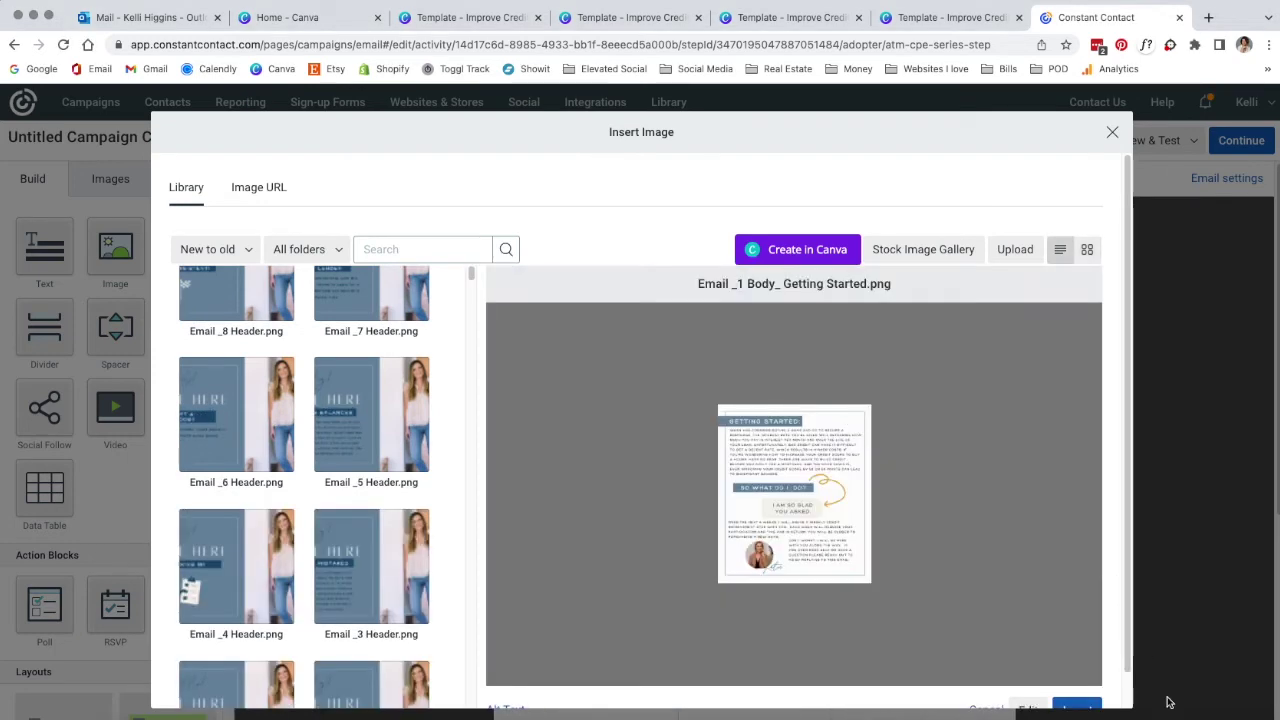
click(1062, 706)
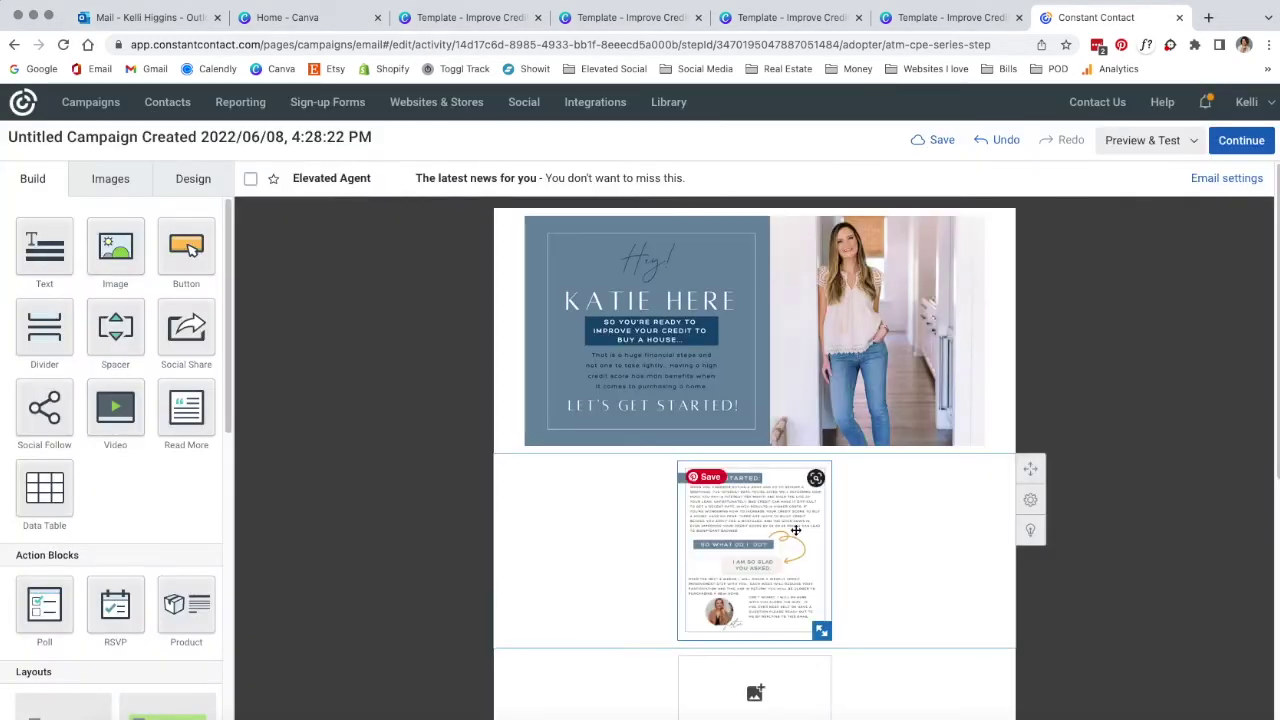
scroll(820, 520, down, 2)
drag(823, 491, 1011, 611)
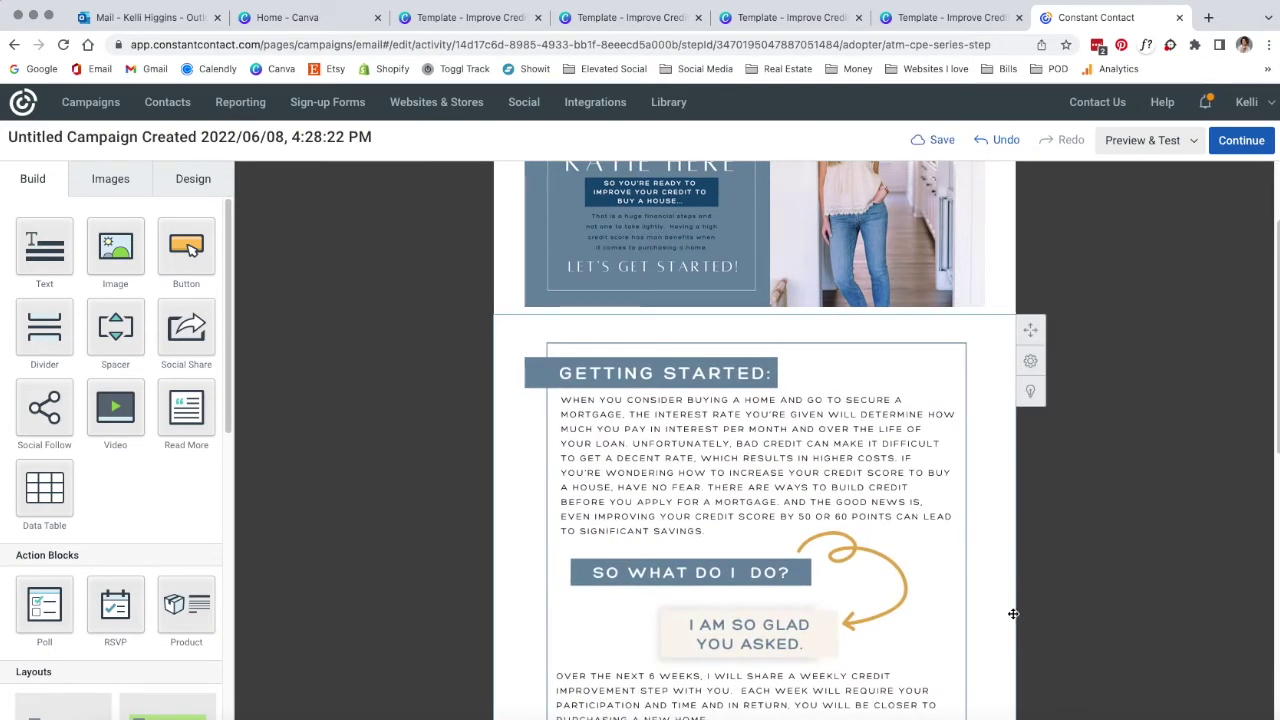
- Open the image library for the next empty image block
scroll(987, 600, down, 4)
scroll(987, 600, down, 2)
click(809, 521)
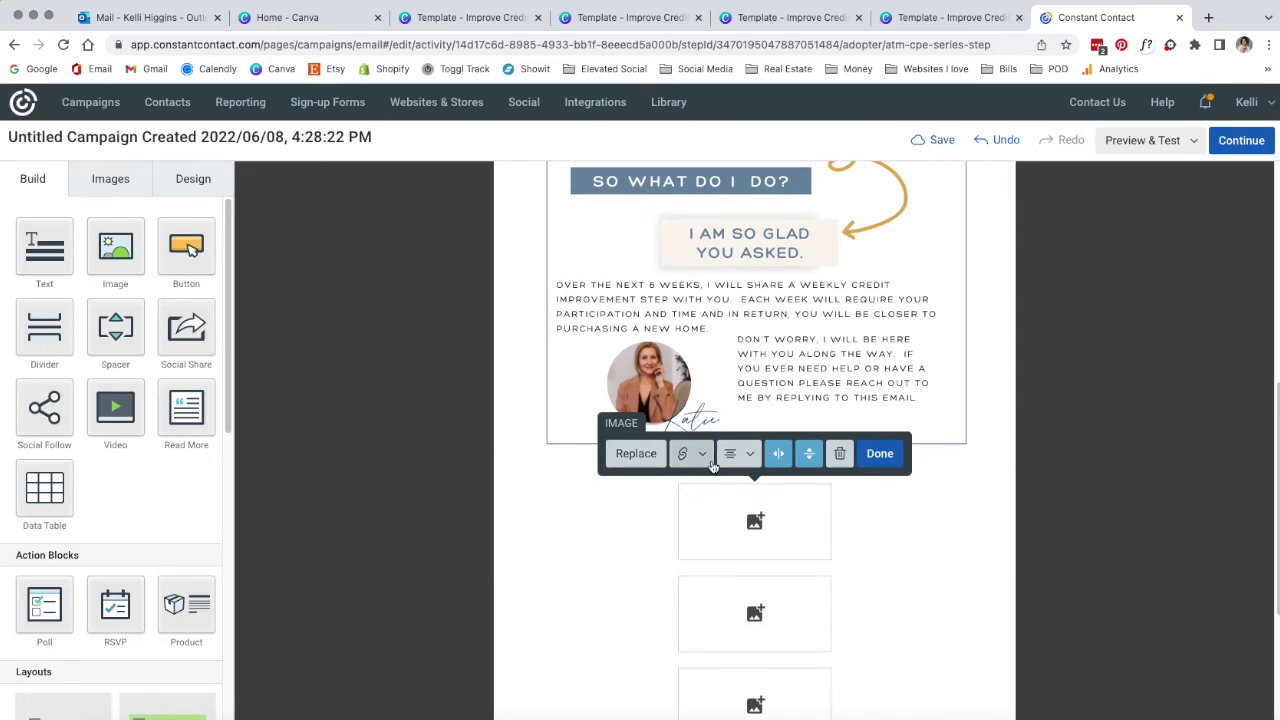
click(636, 453)
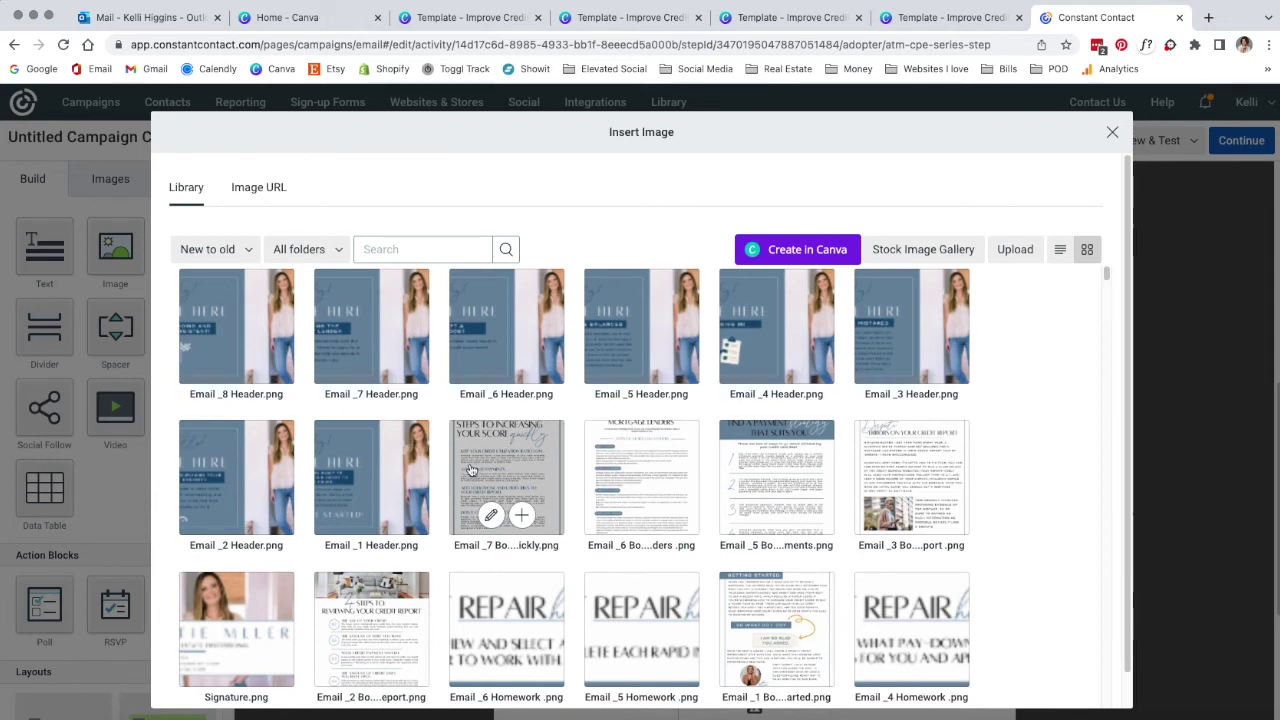
- Insert Email _1 Homework.png into the third image block and select it
scroll(474, 497, down, 3)
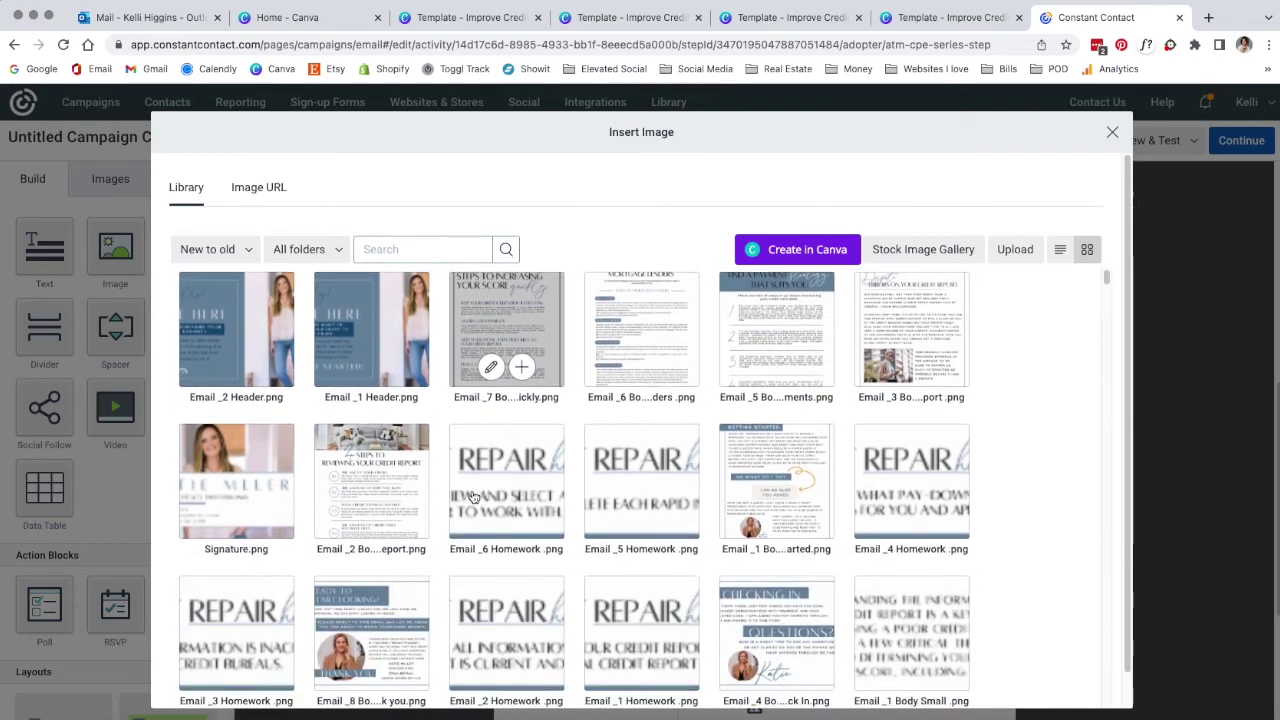
scroll(474, 497, down, 3)
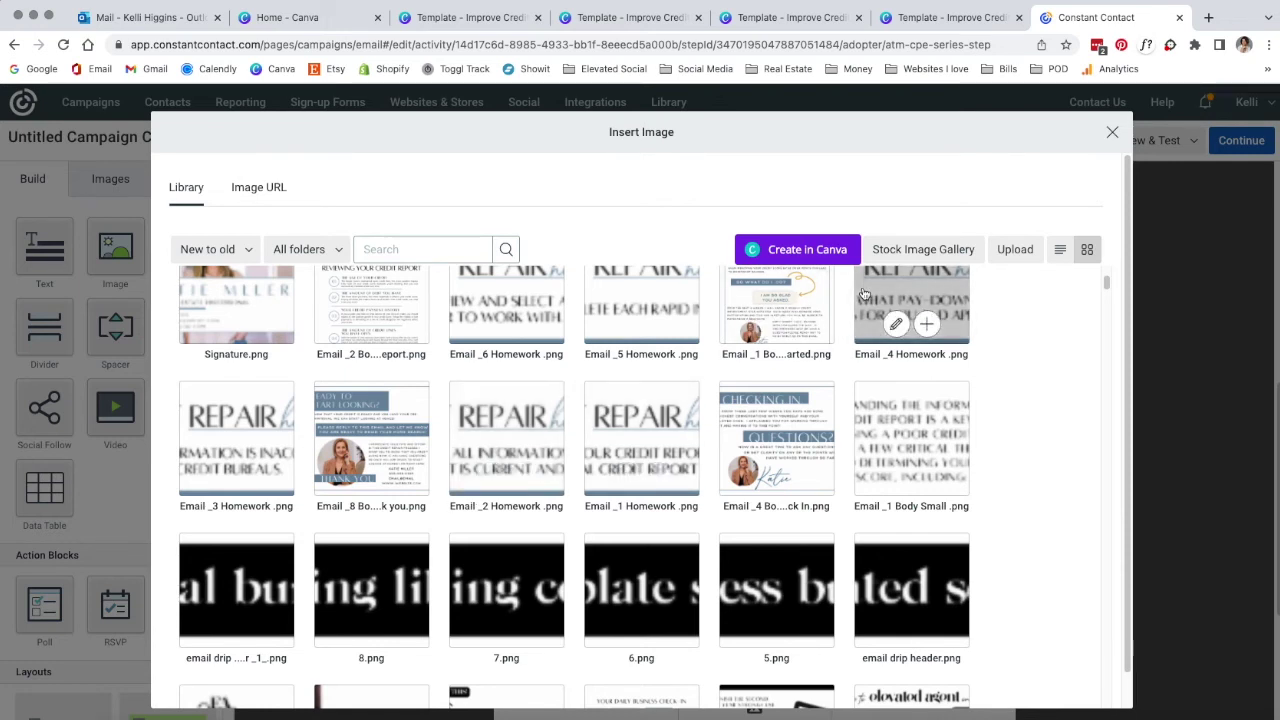
click(645, 445)
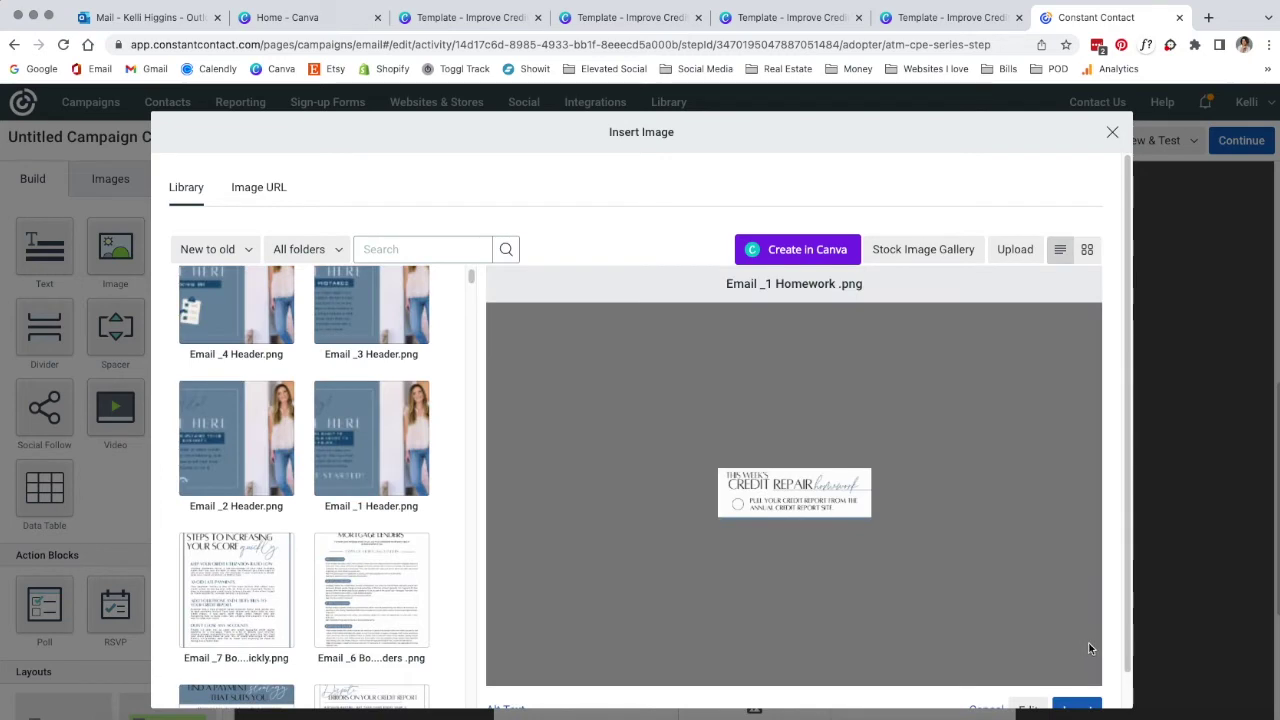
click(1077, 705)
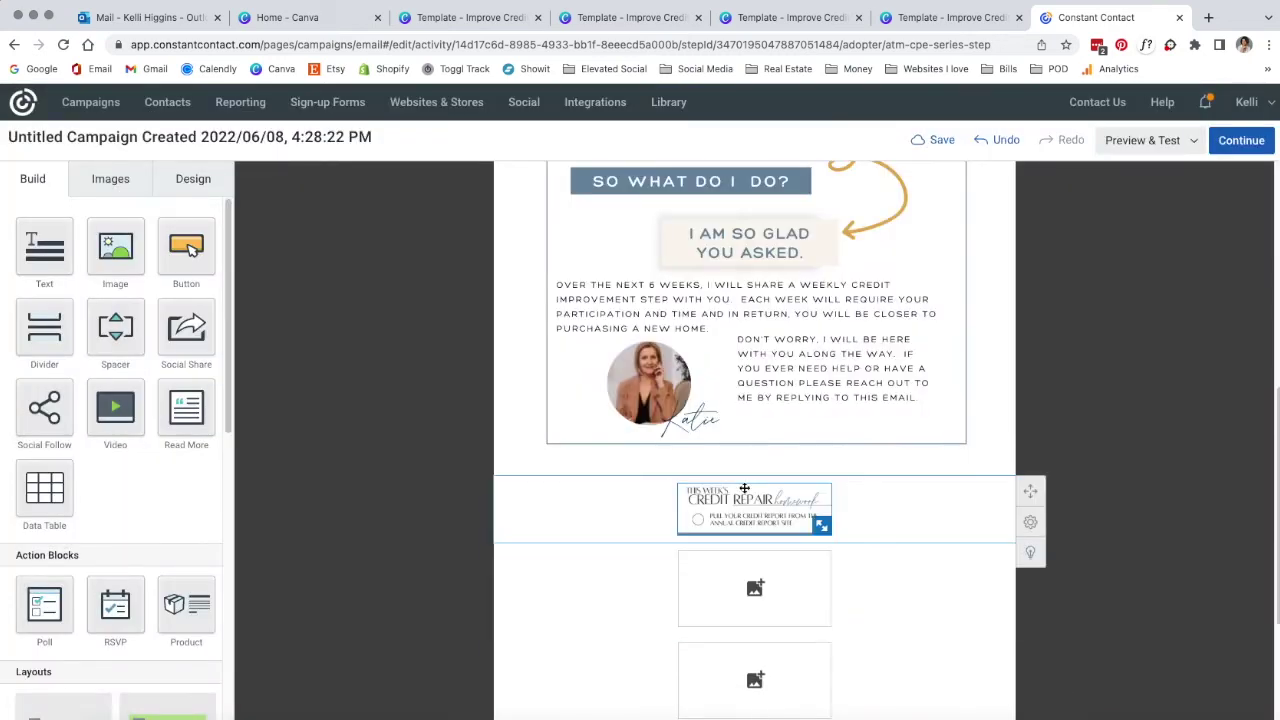
click(815, 527)
- Widen the homework image to full width and insert Signature.png in the next placeholder
drag(815, 527, 982, 631)
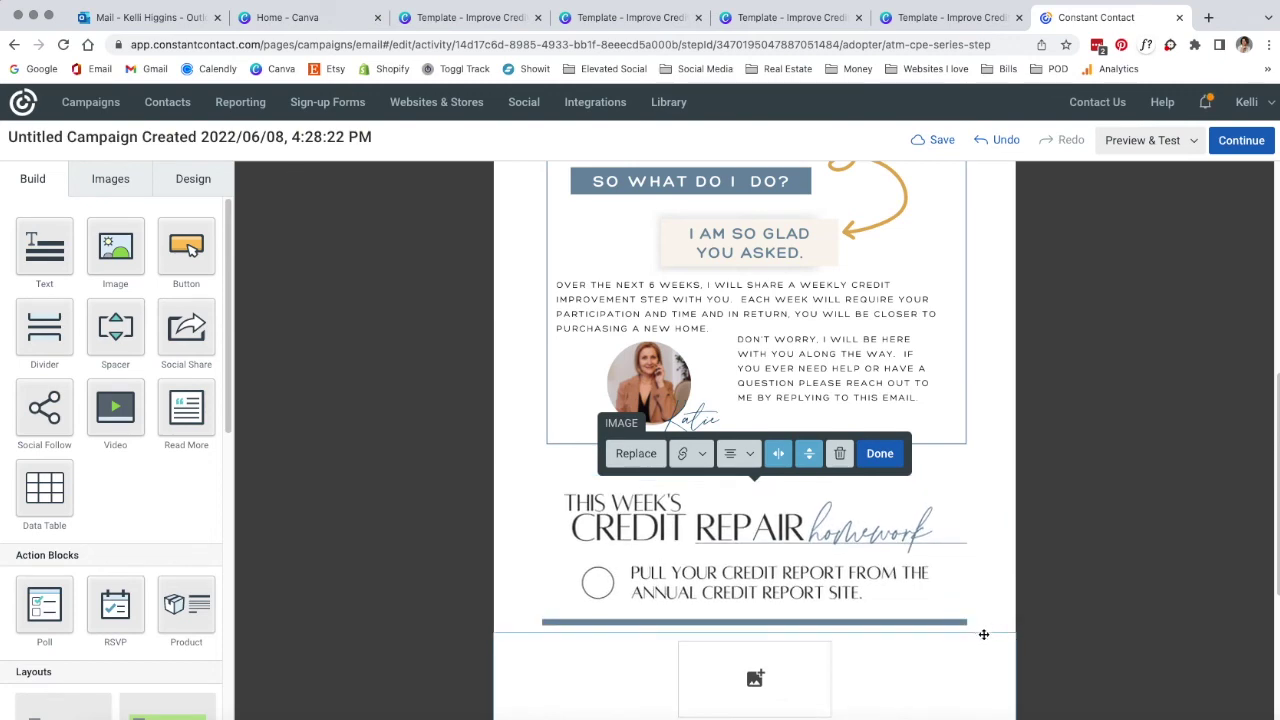
scroll(1091, 608, down, 3)
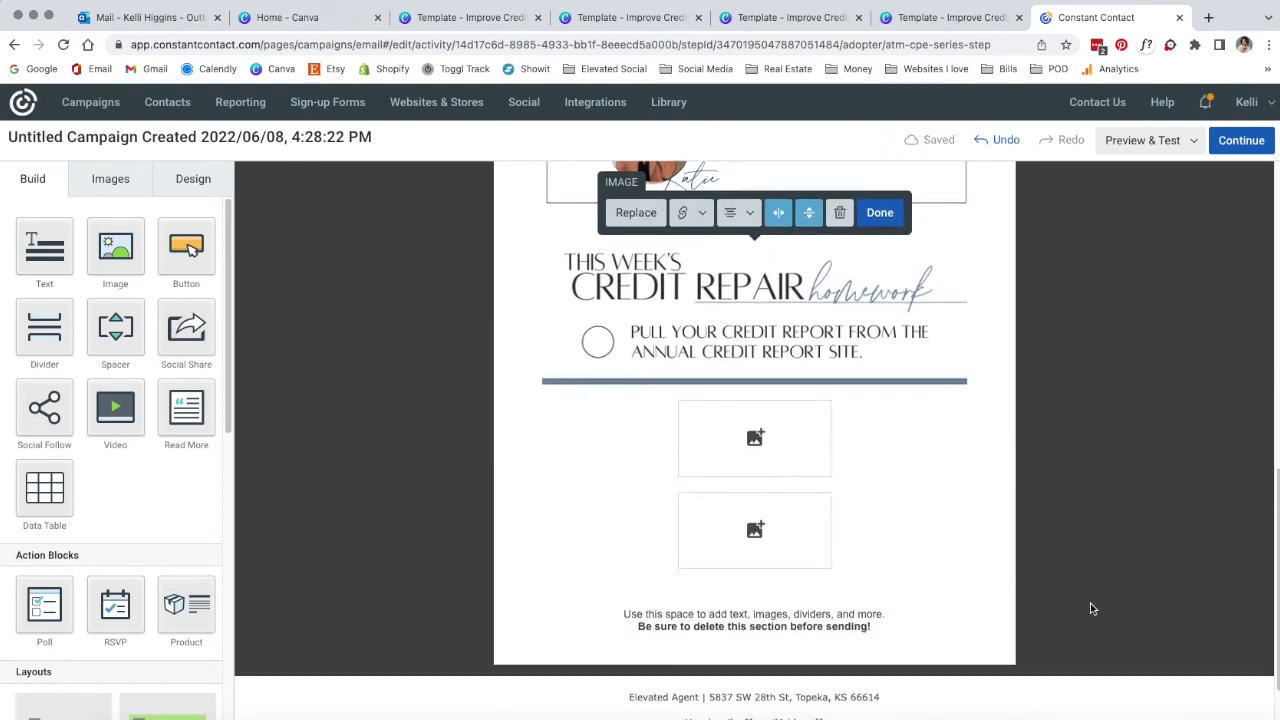
click(755, 437)
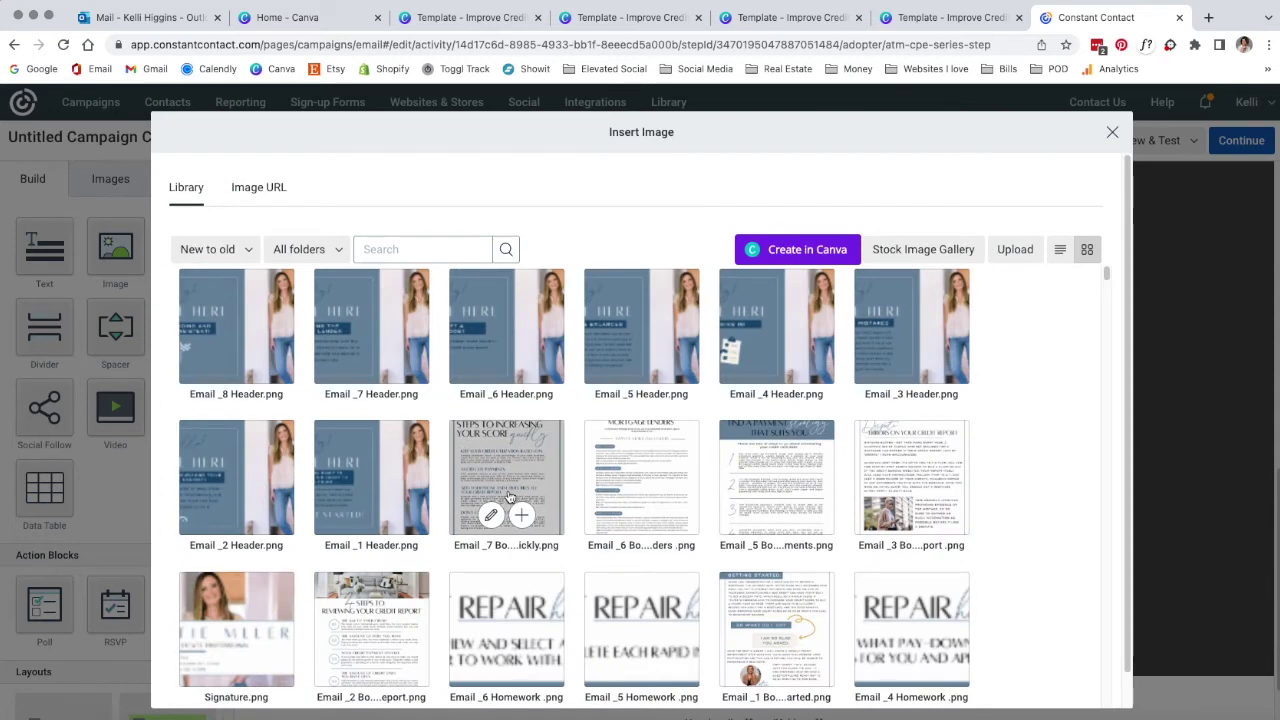
scroll(510, 495, down, 1)
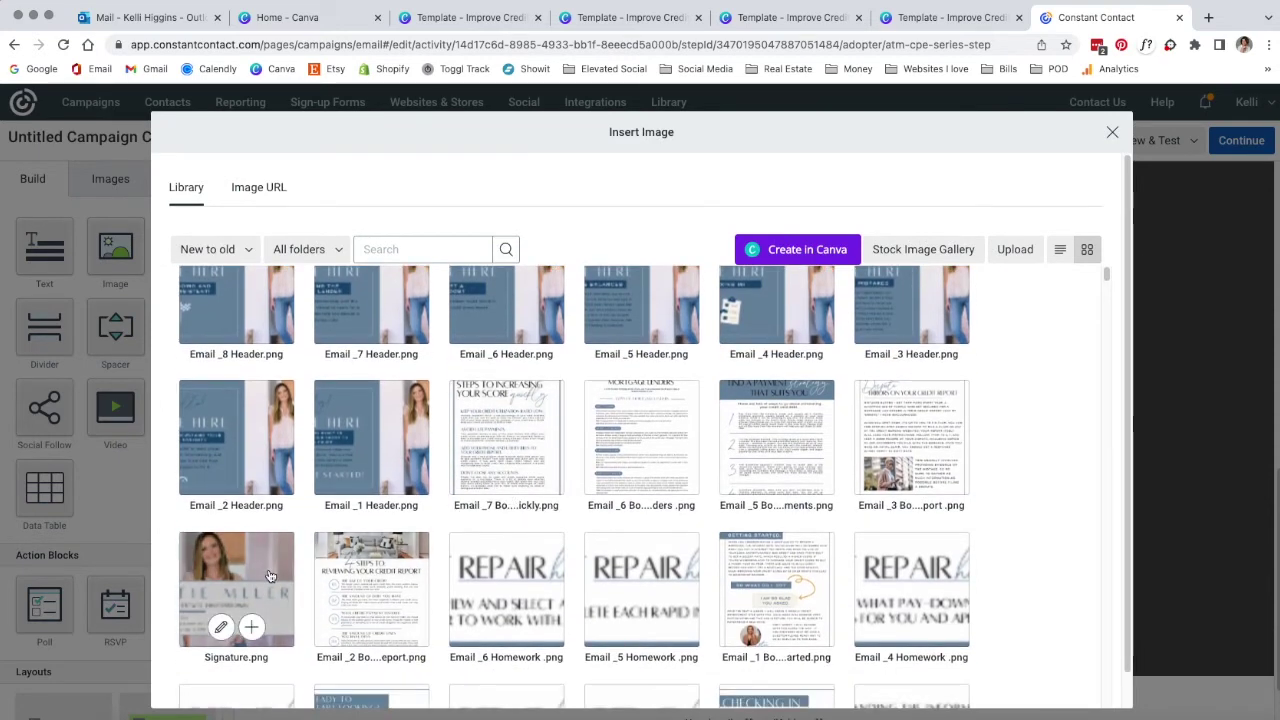
click(269, 576)
click(1087, 707)
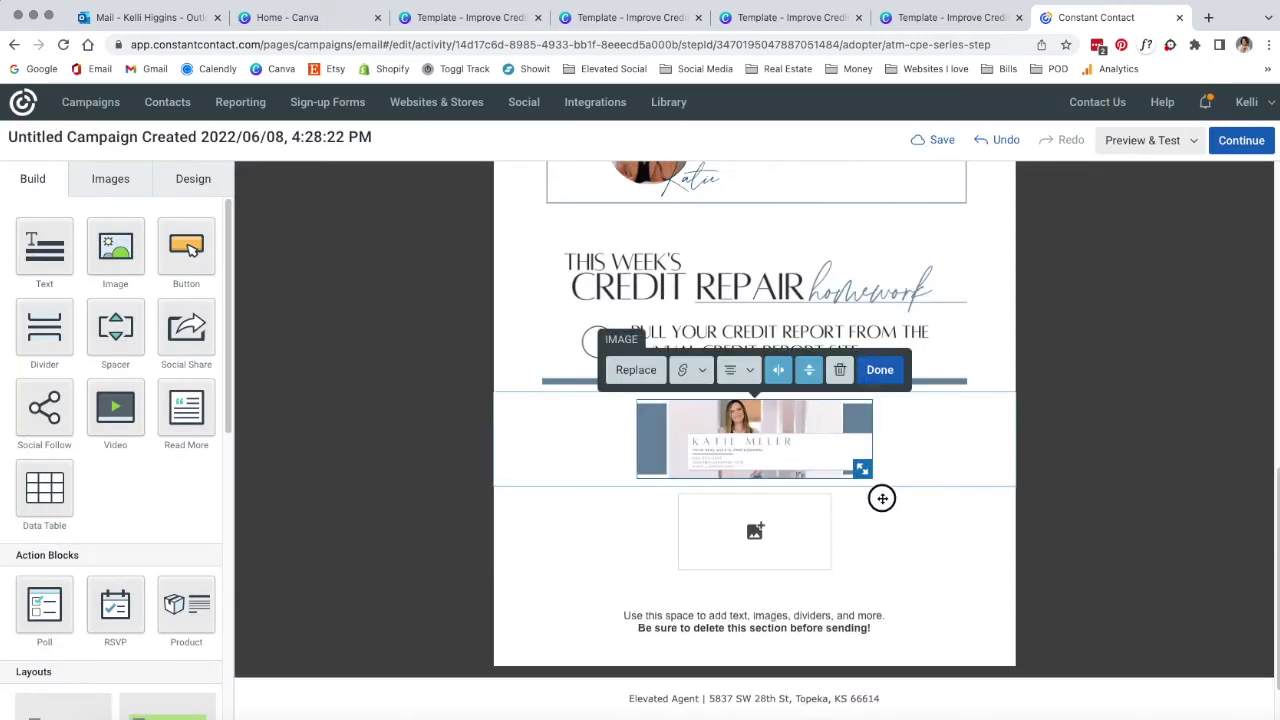
- Enlarge the signature image and delete the leftover empty image placeholder
drag(881, 498, 975, 576)
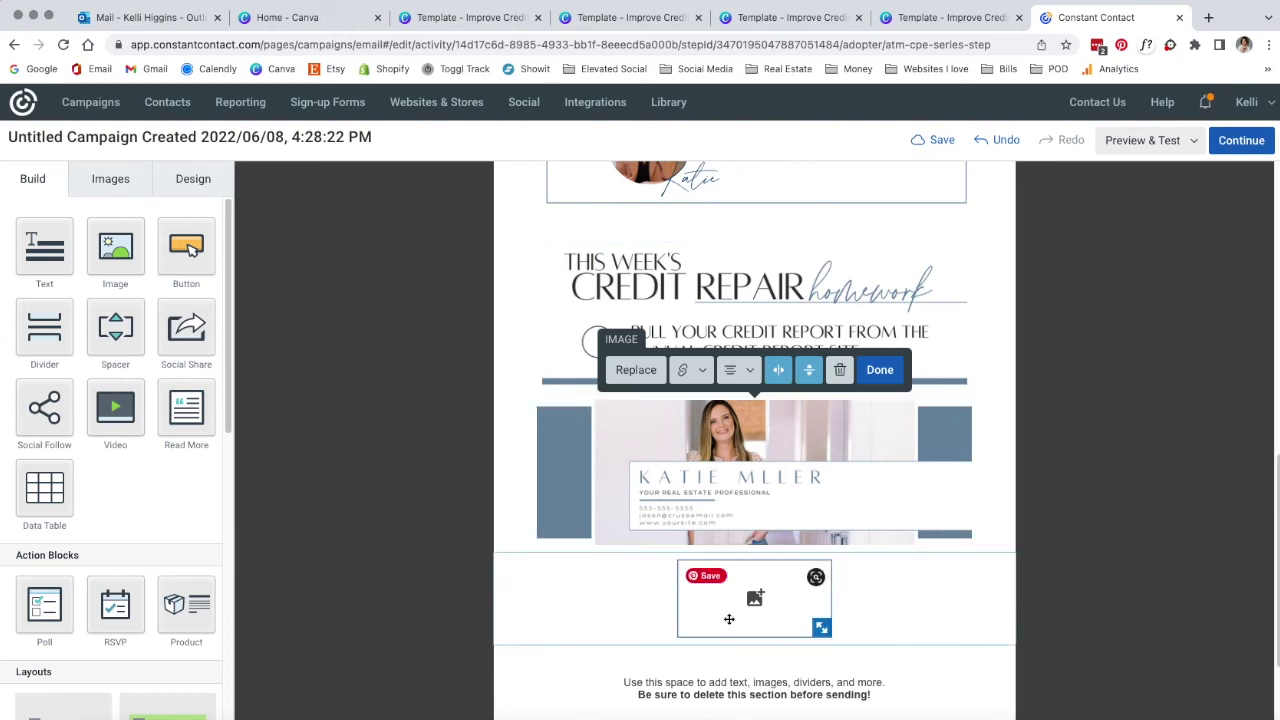
click(730, 620)
click(840, 530)
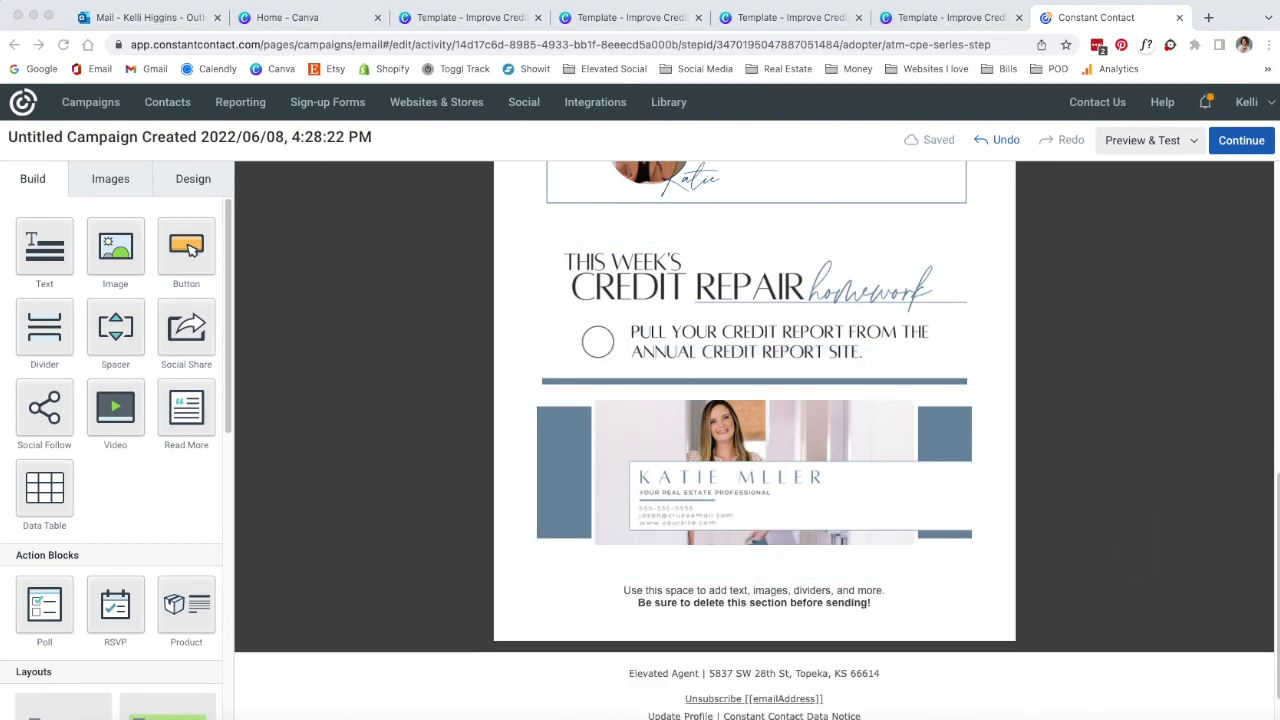
key(space)
drag(1151, 100, 970, 75)
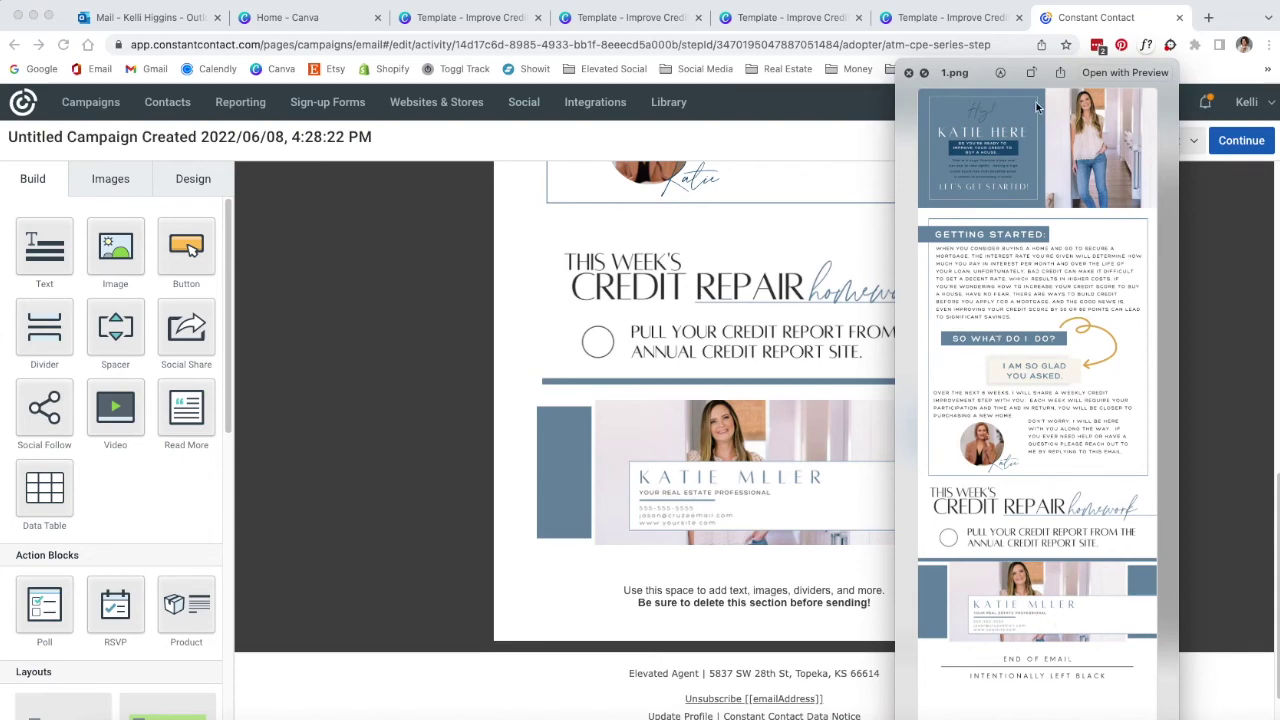
key(space)
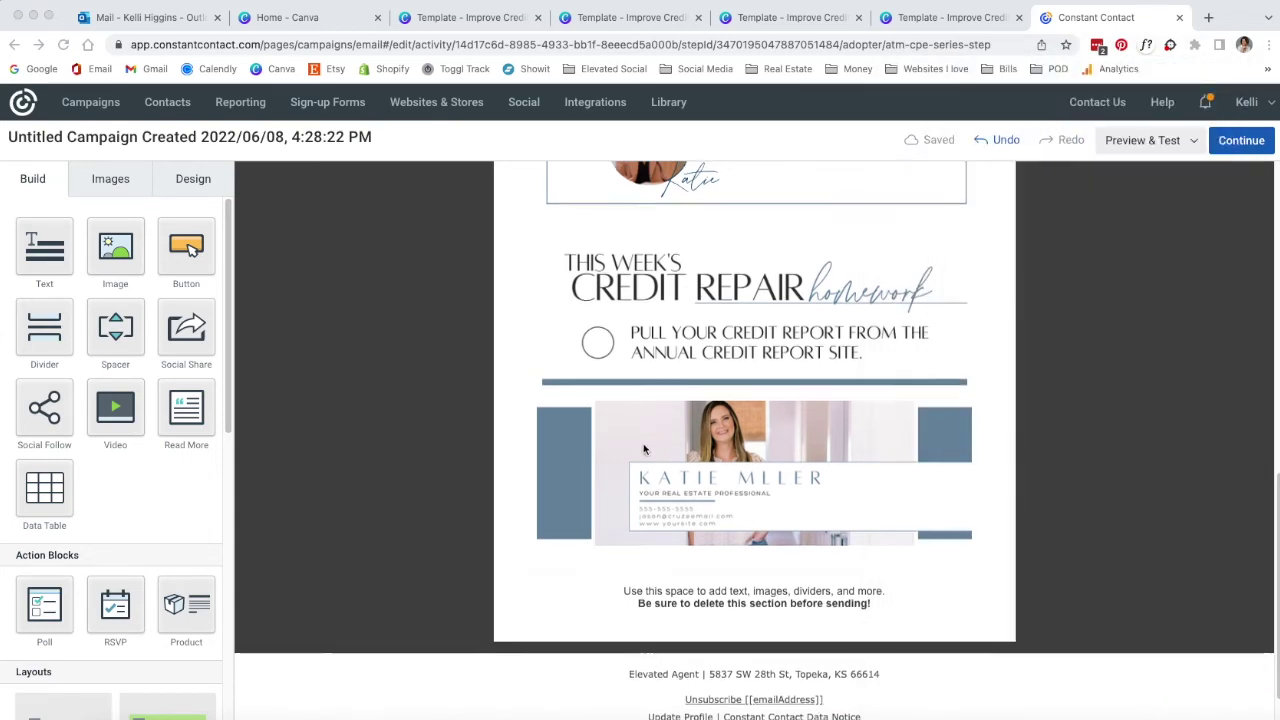
scroll(643, 449, up, 5)
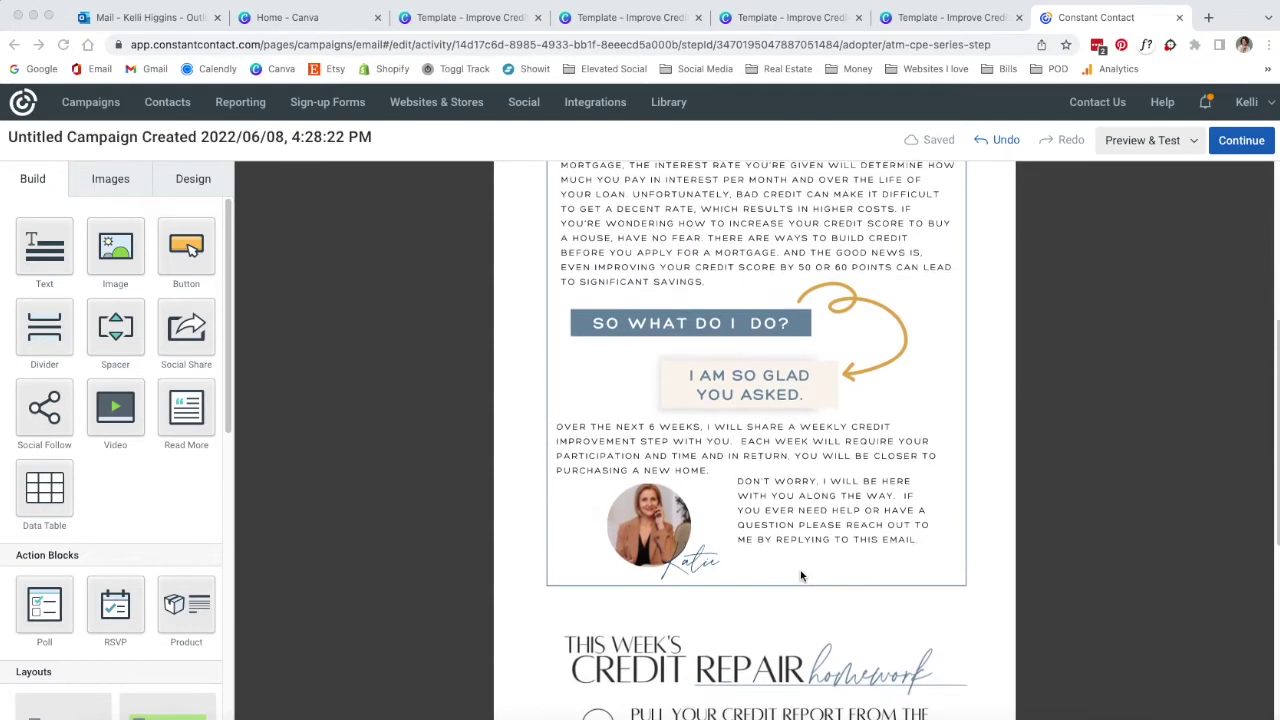
scroll(801, 575, up, 5)
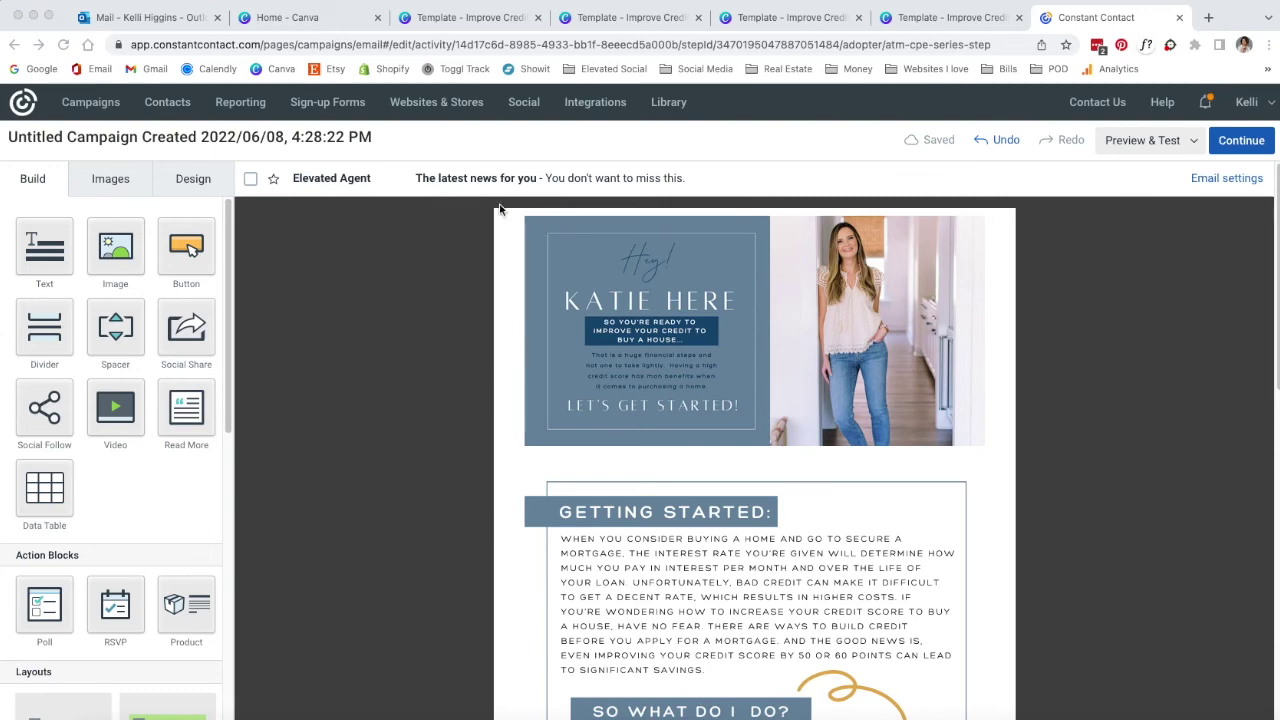
- Set subject 'Let's Get You On The Road To Homeownership!' and preheader 'This is the start of a new journey'
click(470, 181)
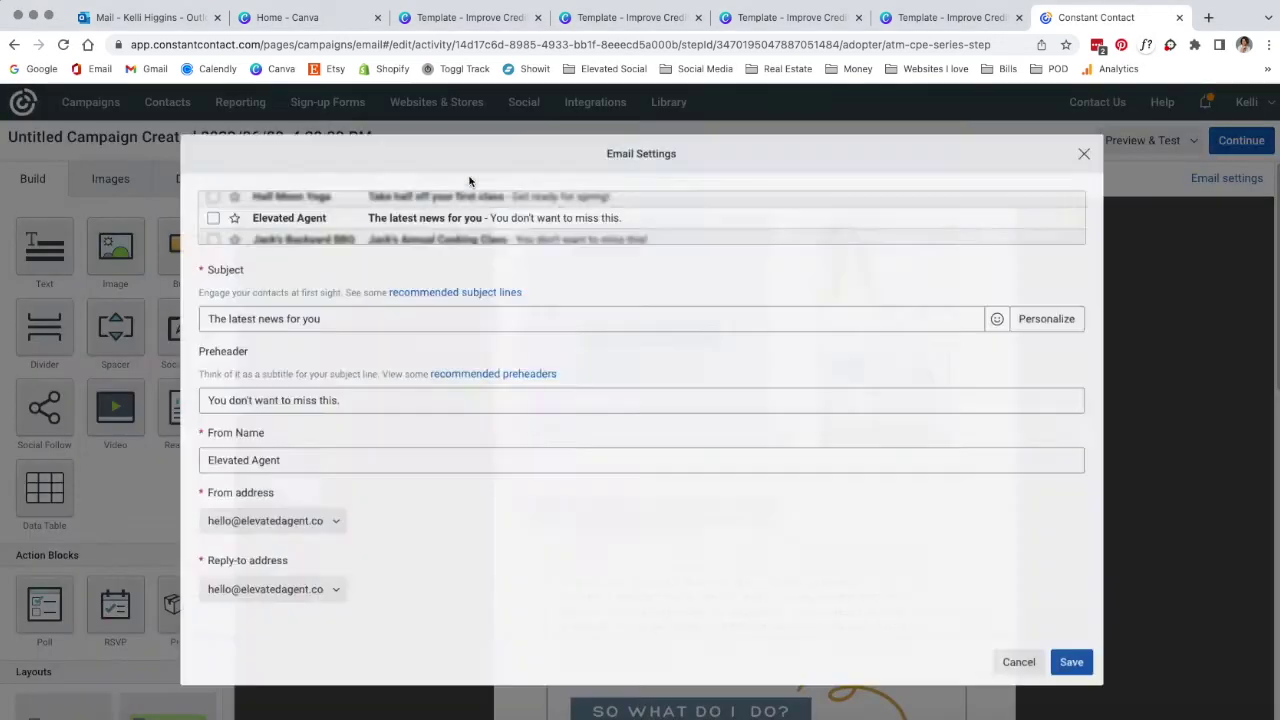
drag(352, 314, 100, 265)
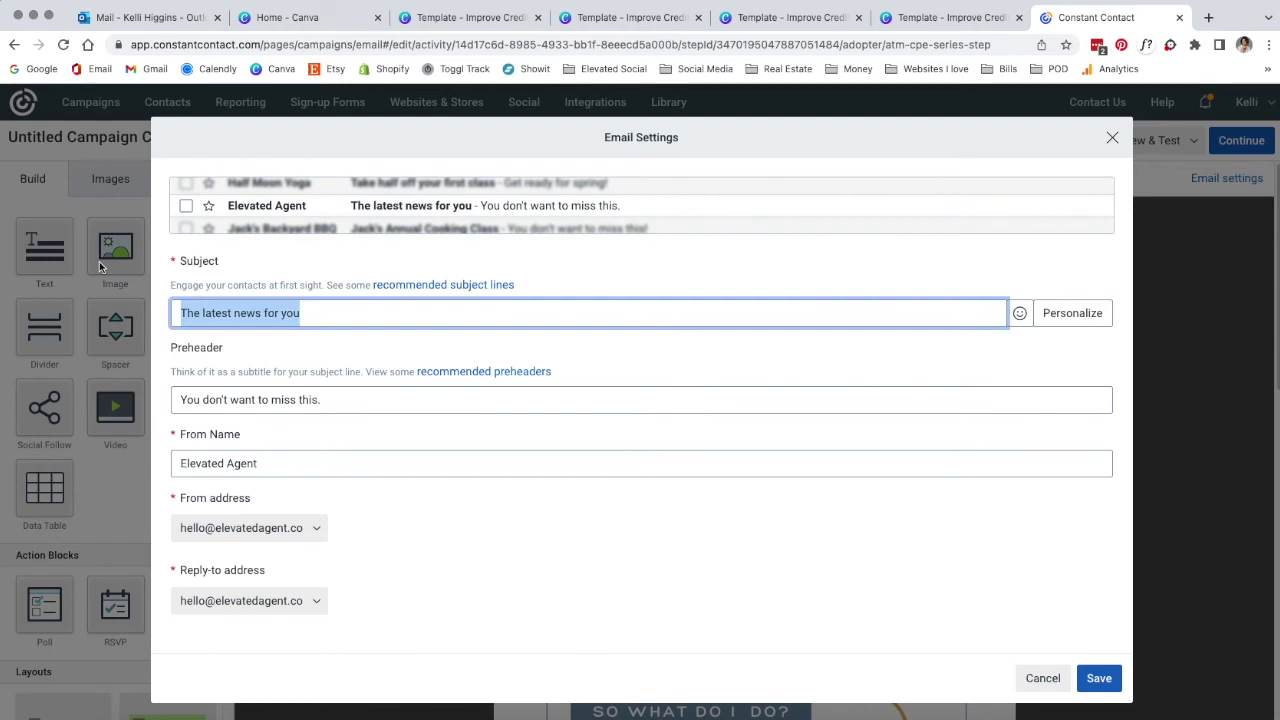
text(Let's Get y)
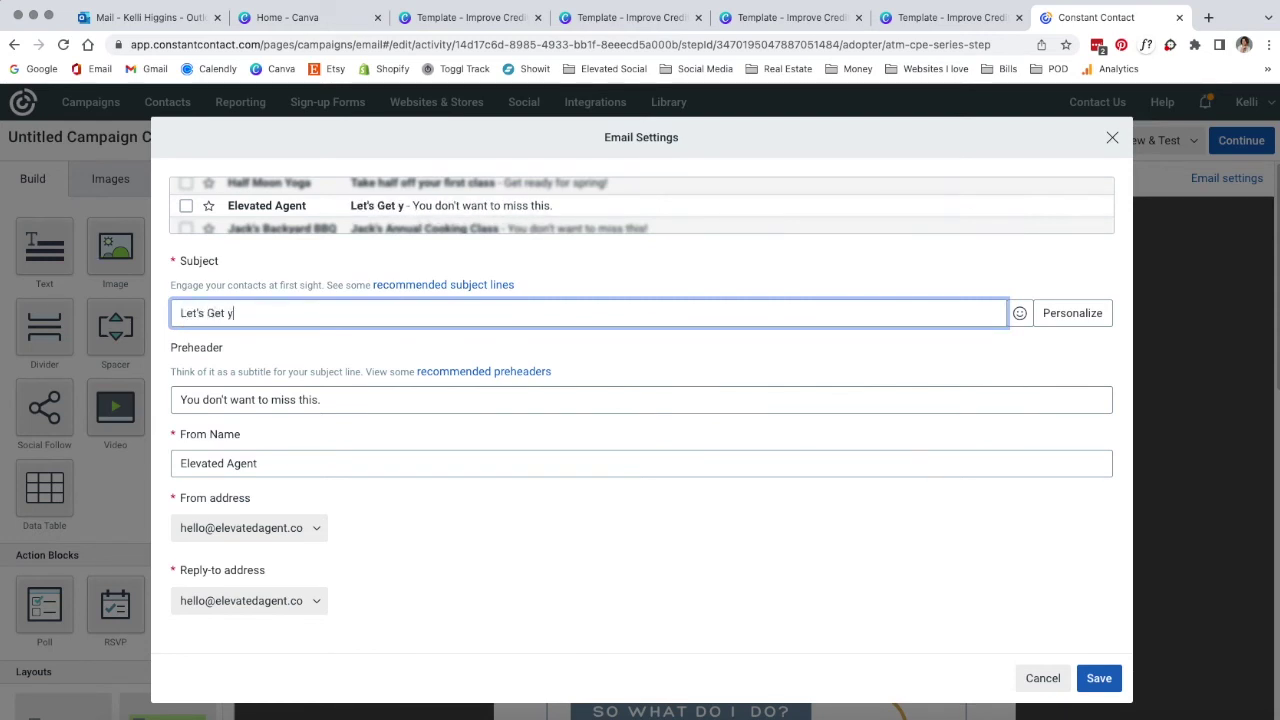
key(BackSpace)
text(Yo)
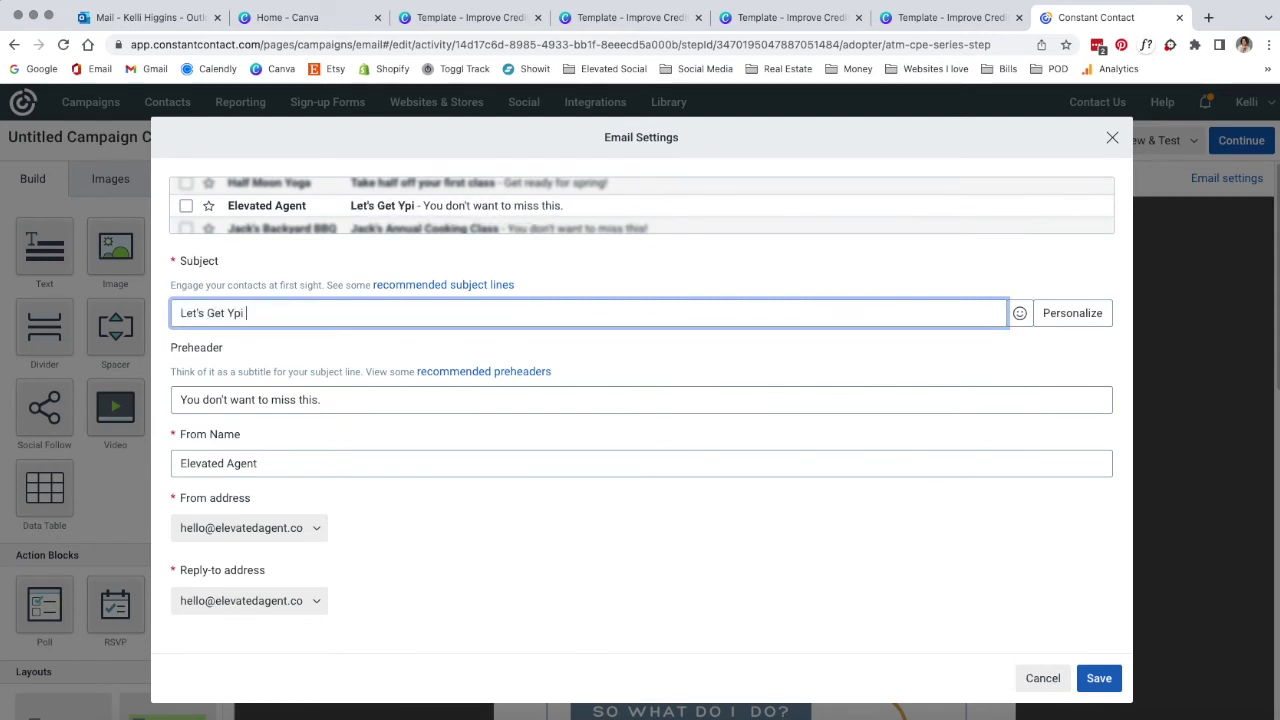
key(BackSpace)
text(ou O)
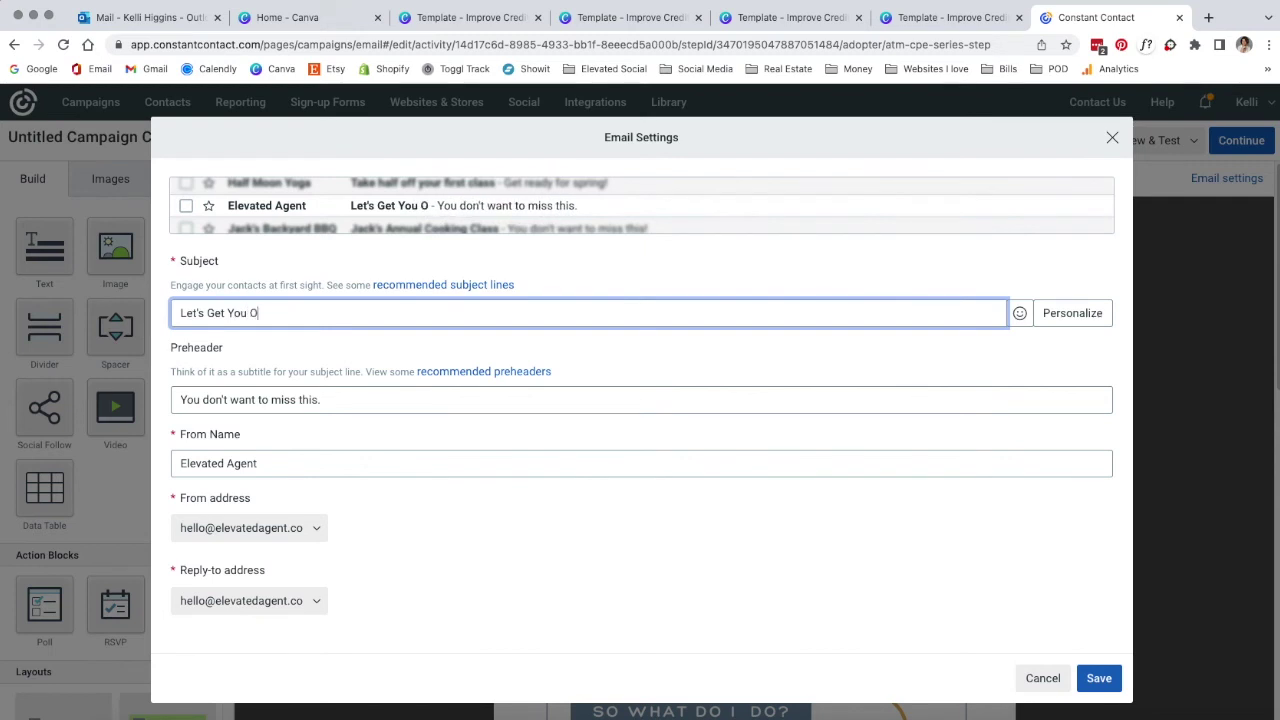
text(n The Road To )
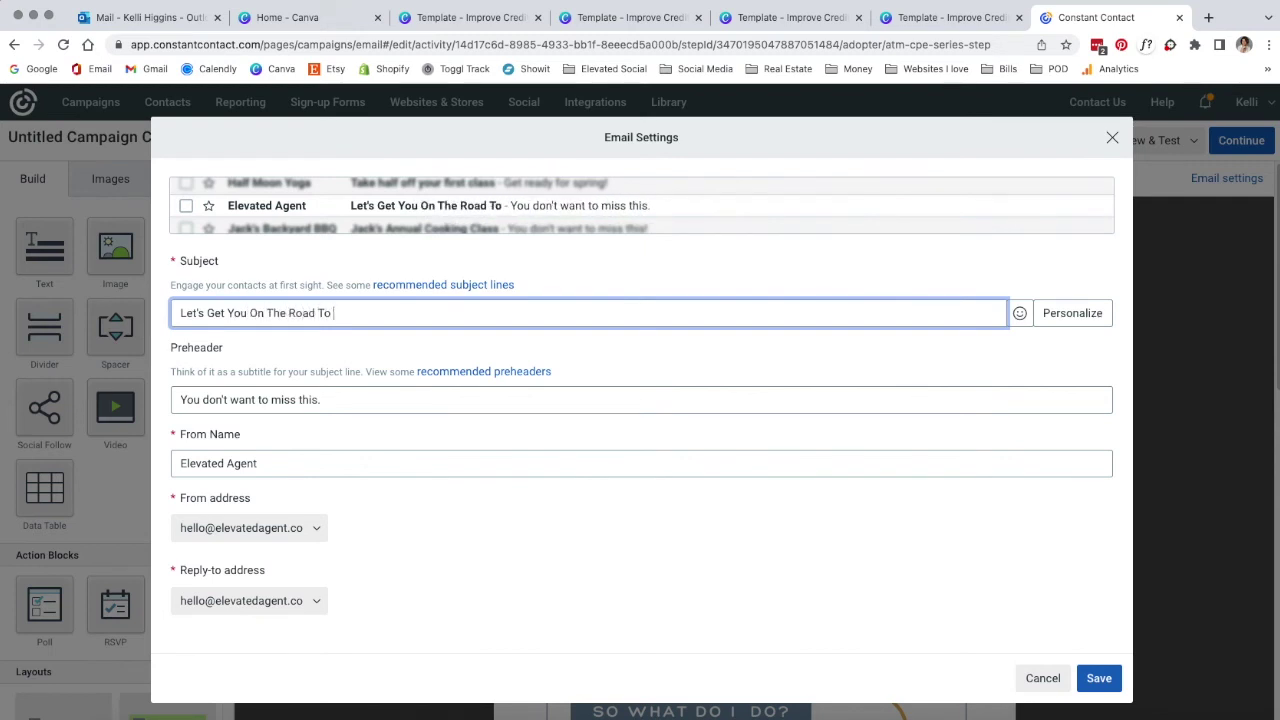
text(Homeowners)
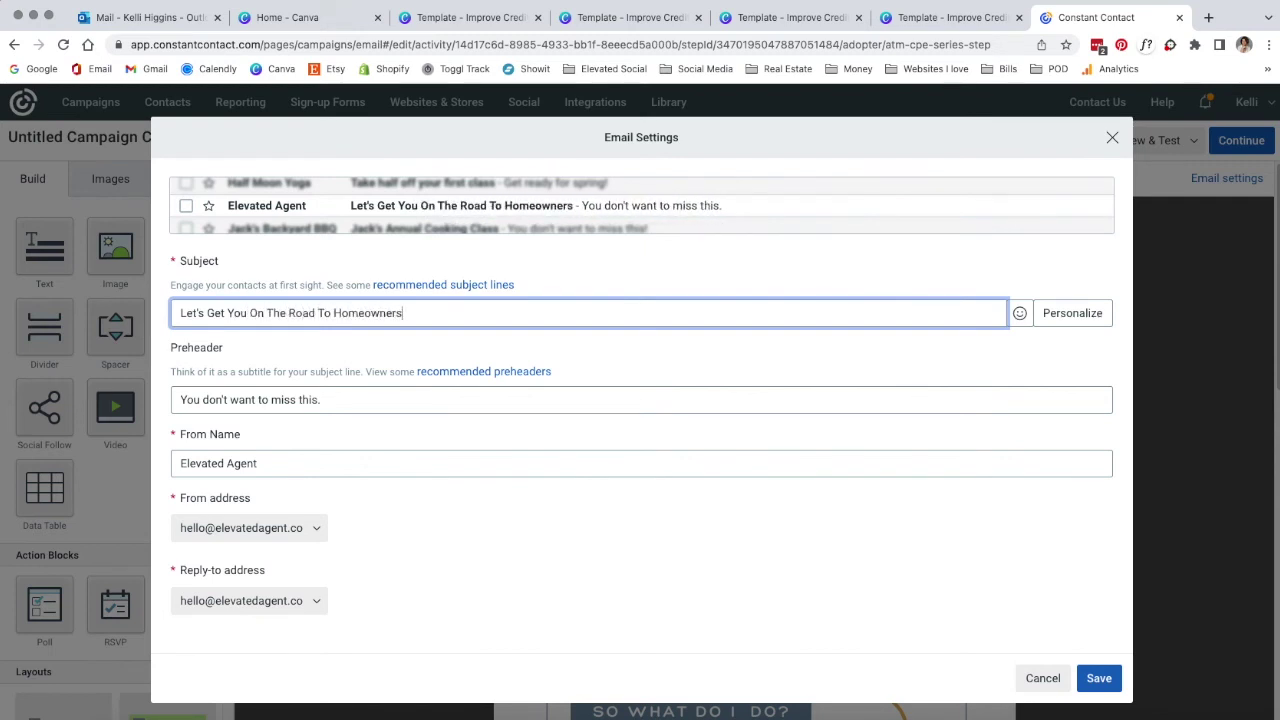
text(hip!)
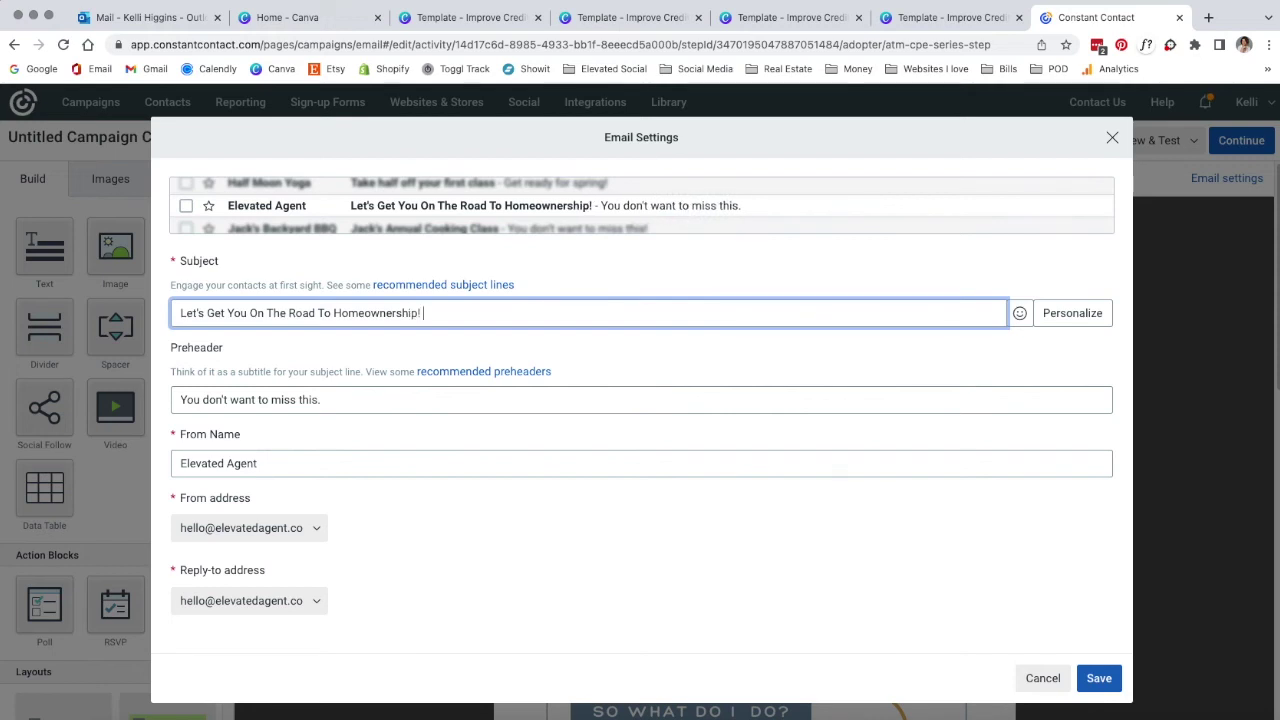
drag(380, 399, 172, 325)
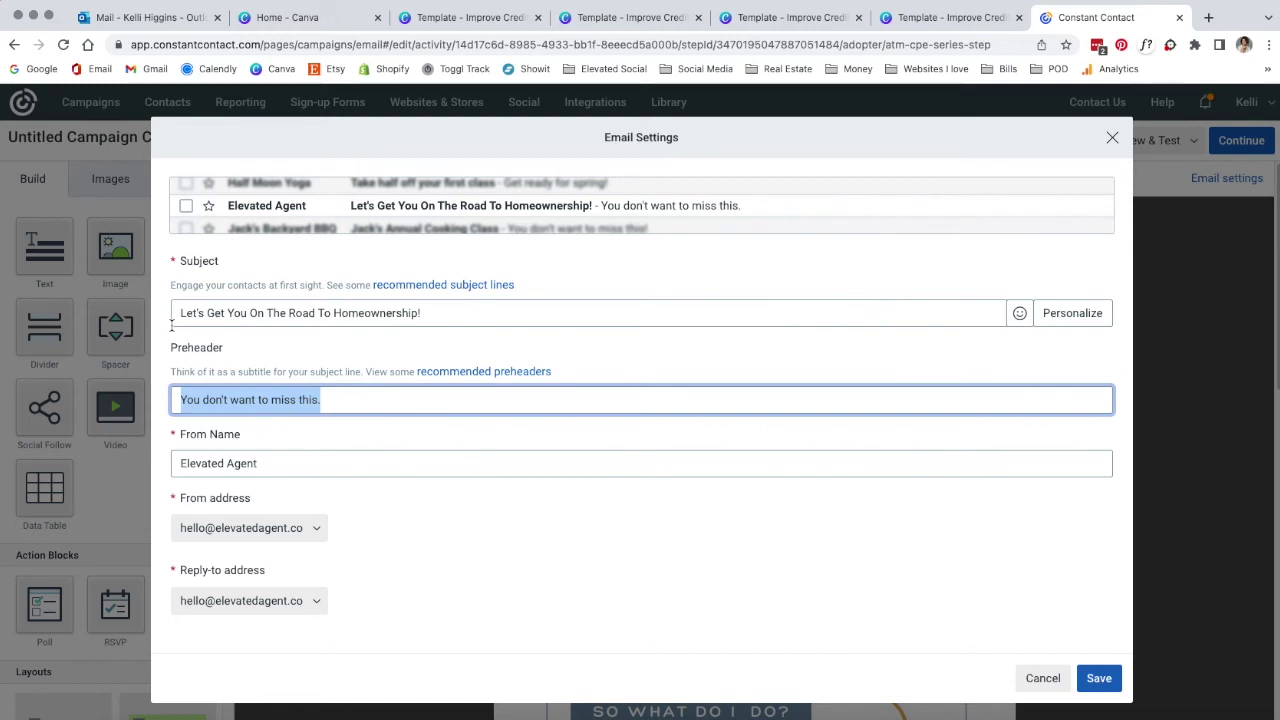
text(This is)
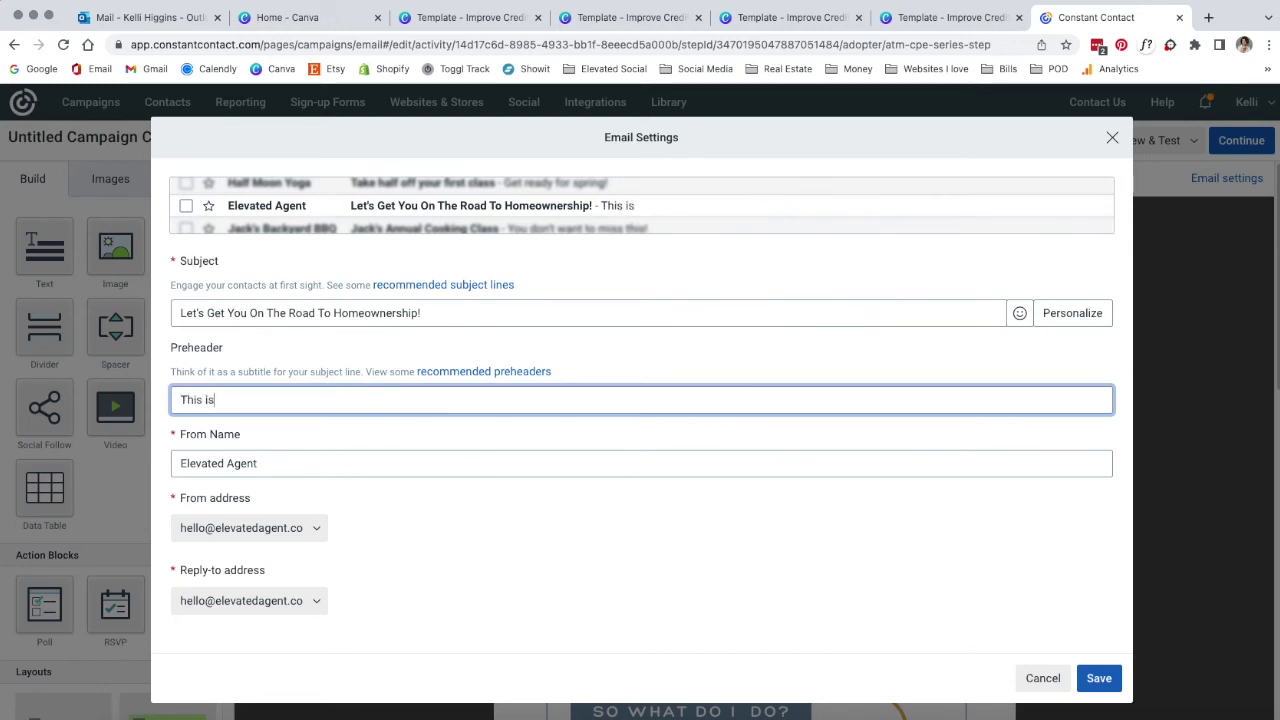
text( the start of)
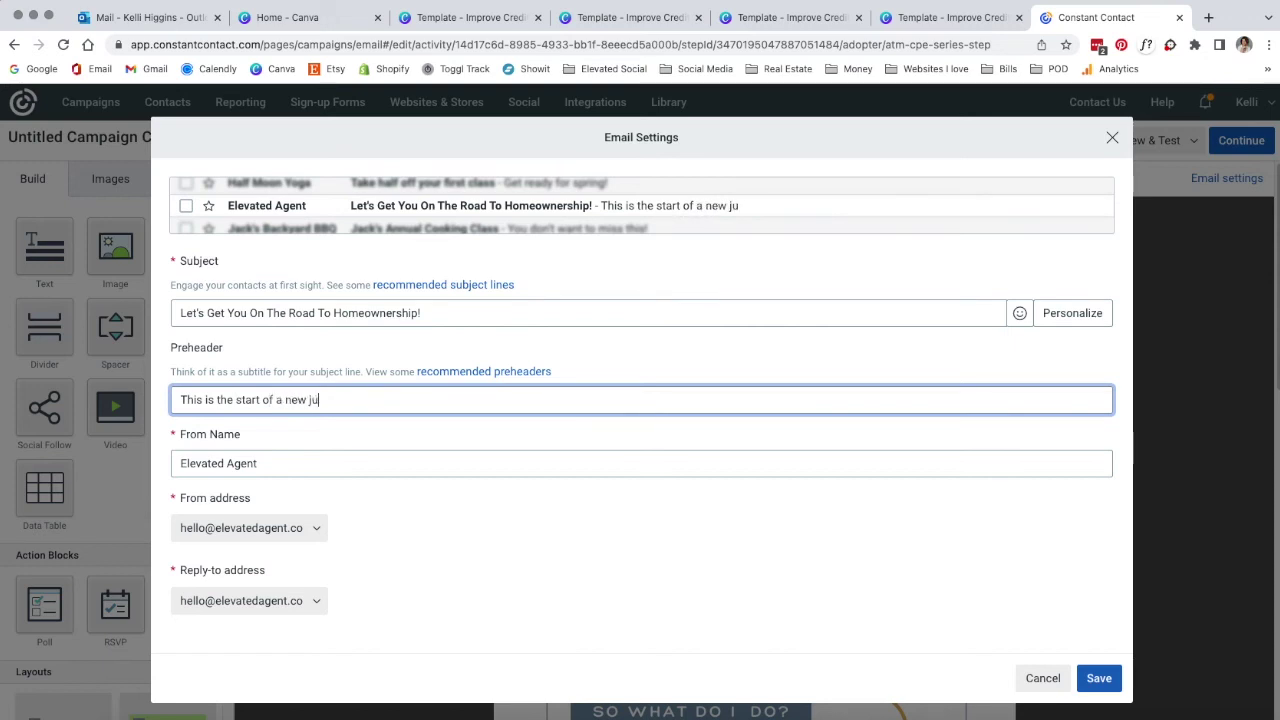
text( a new journey..)
click(1104, 675)
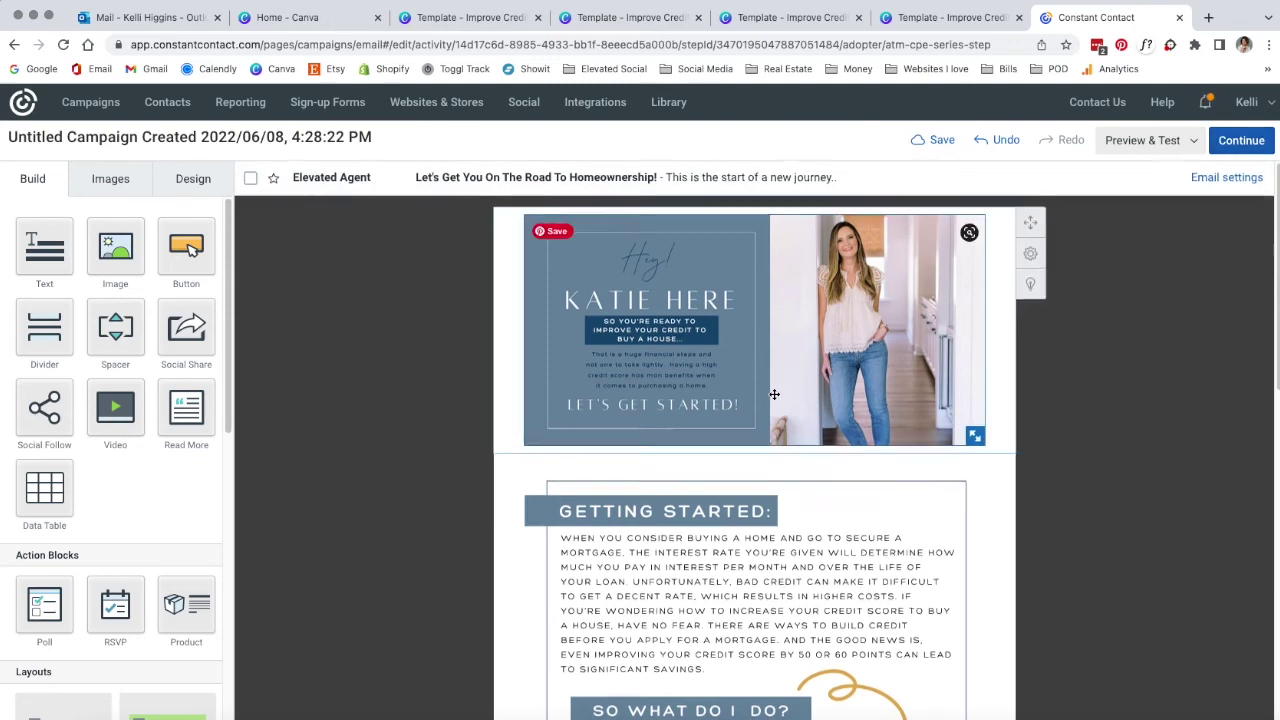
- Review the finished email and go back to the Improve Credit Drip series page
scroll(768, 430, down, 6)
scroll(768, 476, down, 3)
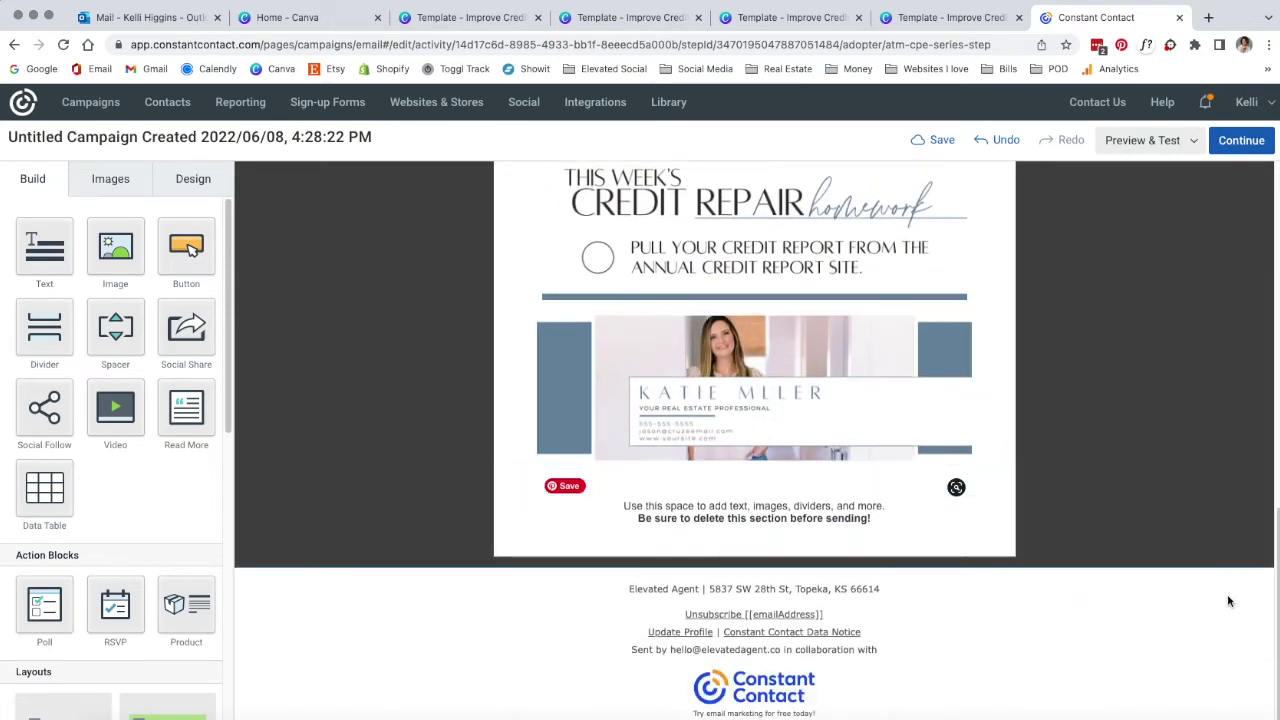
click(1245, 141)
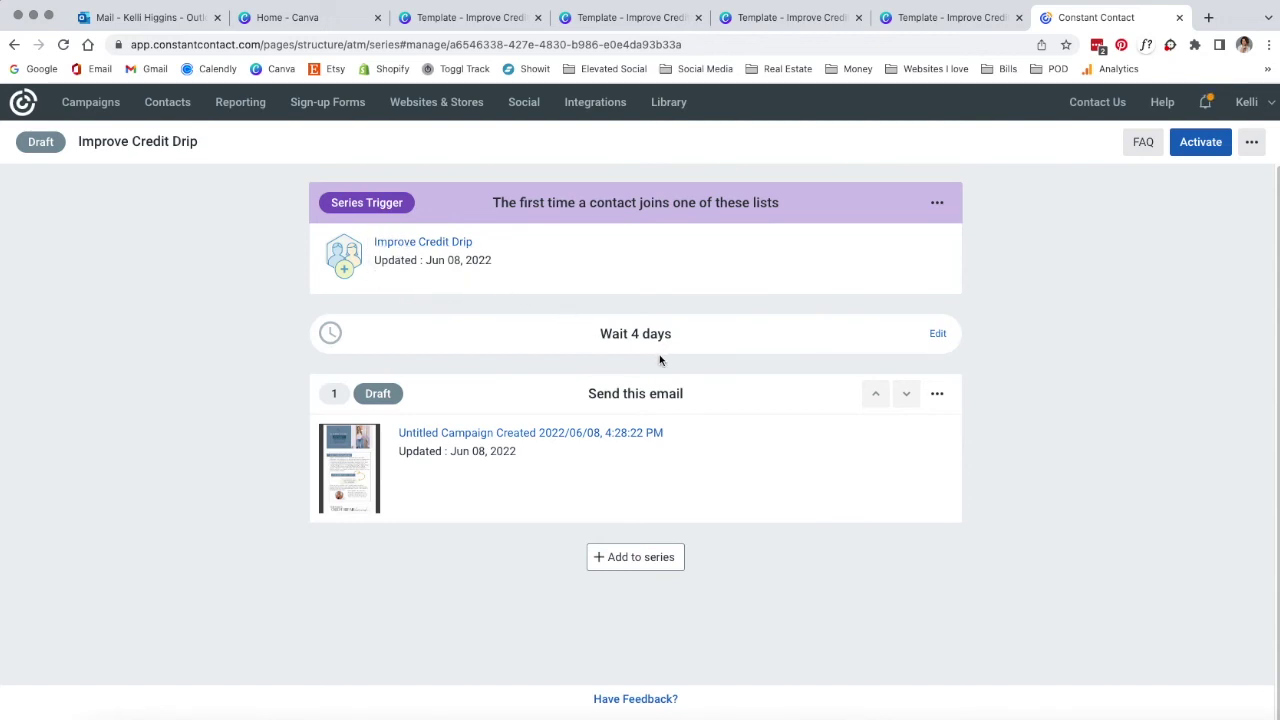
click(628, 334)
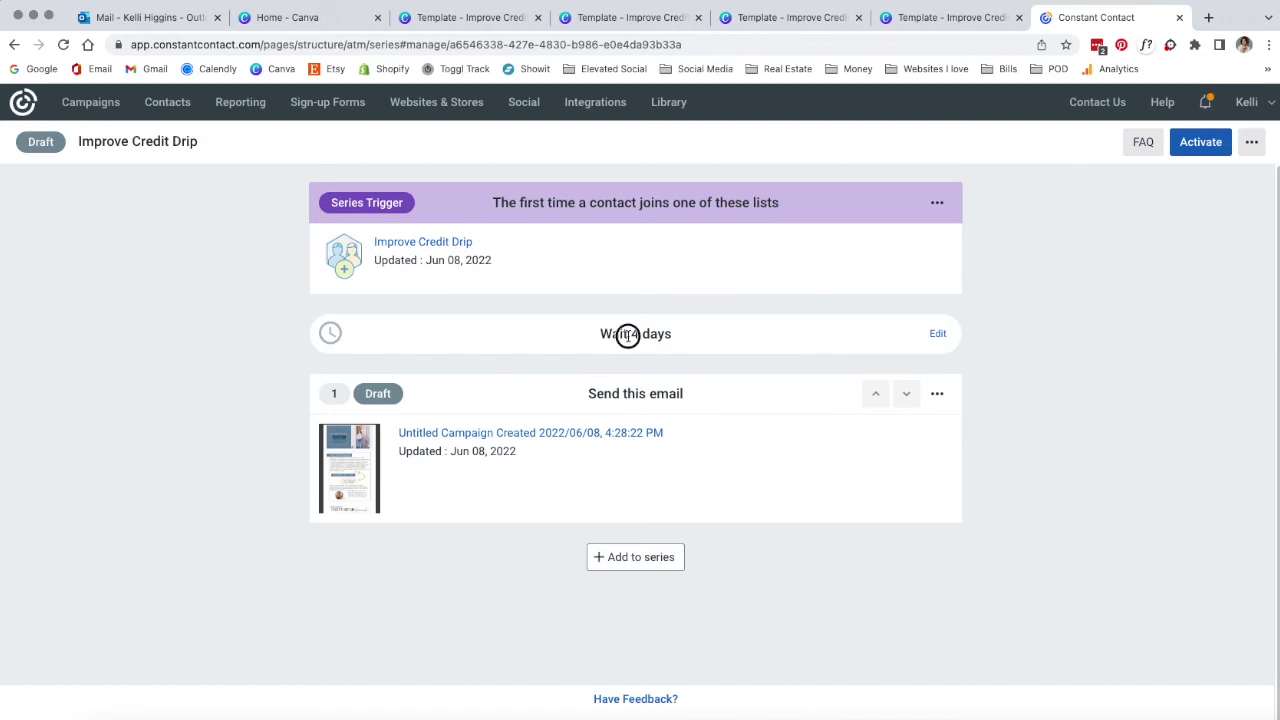
- Change the first email's 'Wait 4 days' delay to Send immediately
click(940, 335)
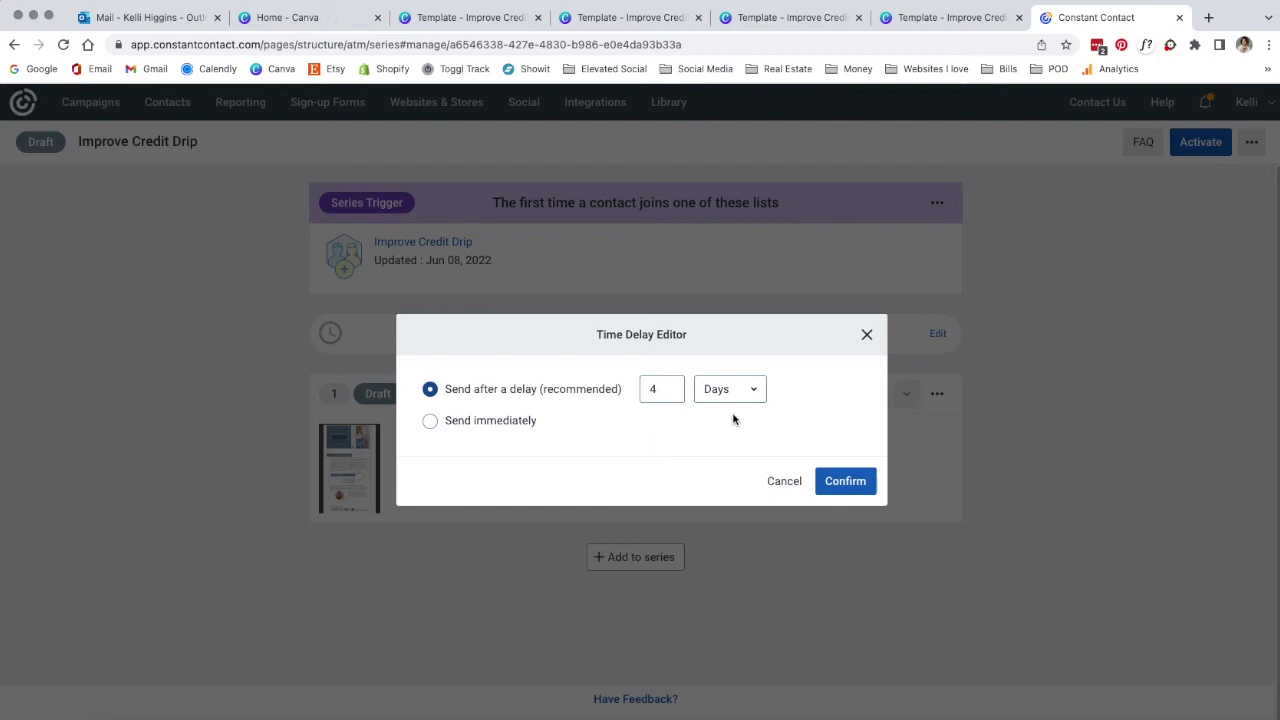
drag(666, 391, 629, 393)
click(430, 420)
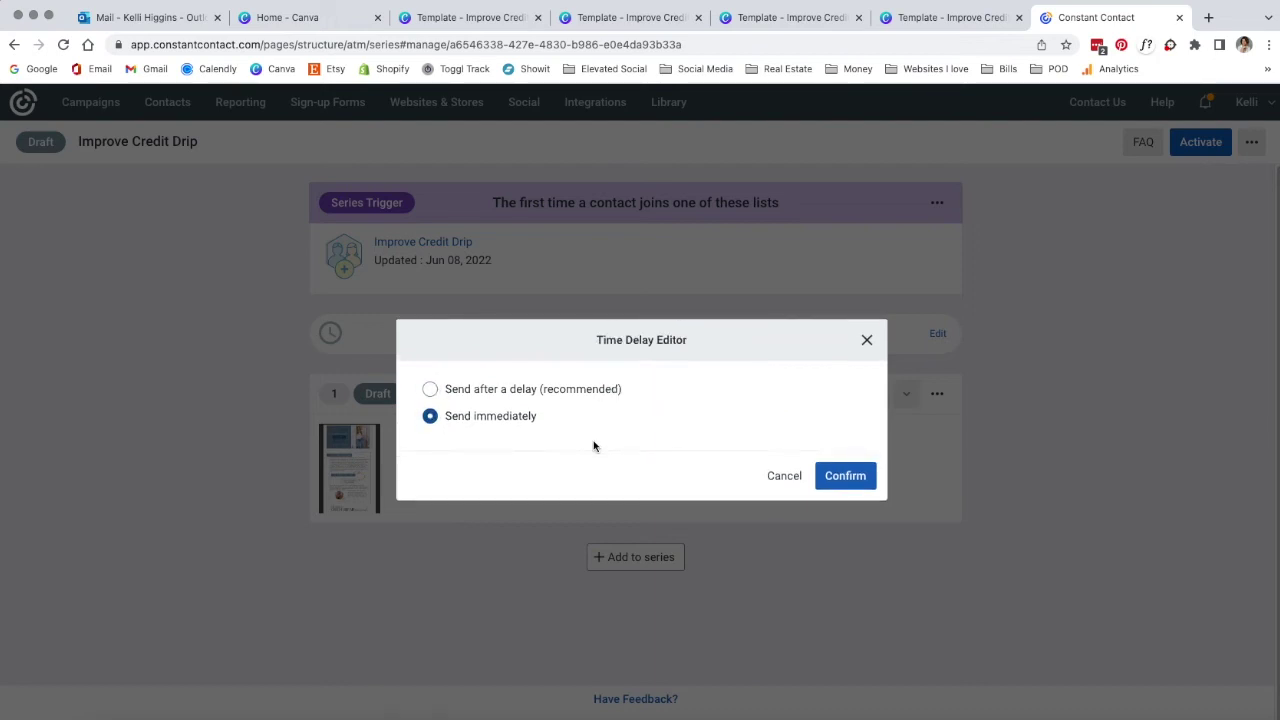
click(845, 480)
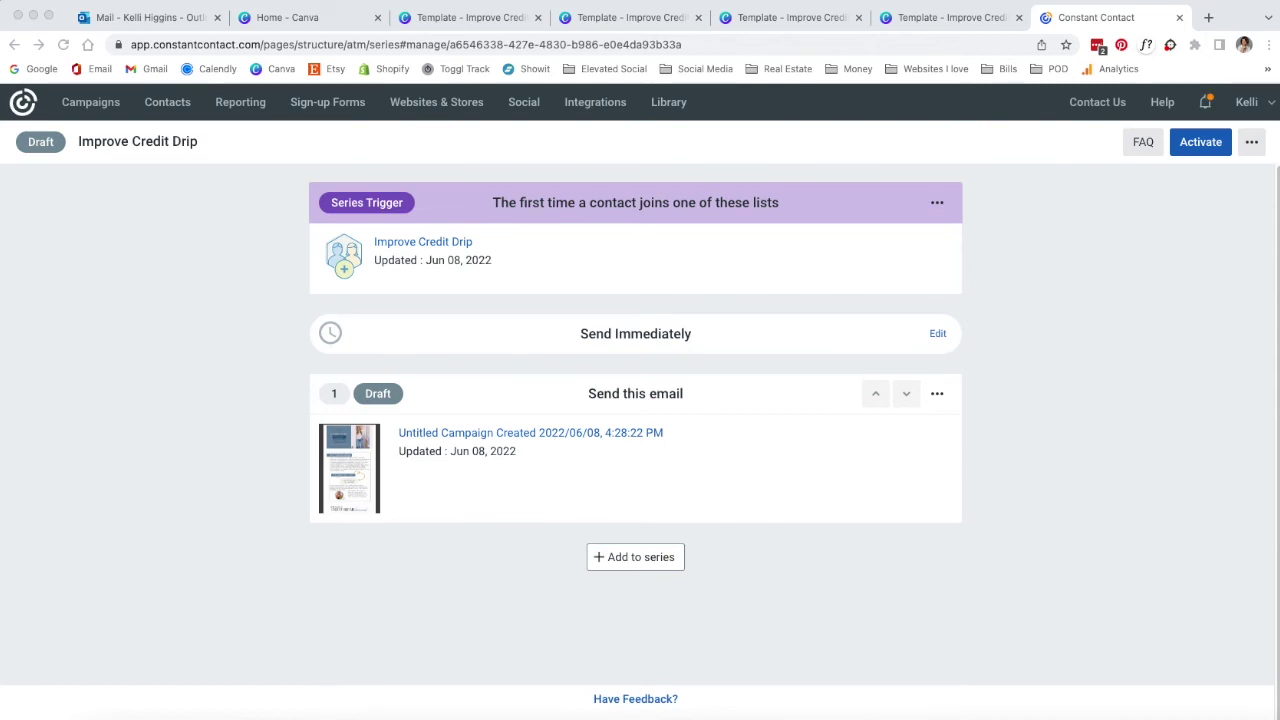
- Add a second email step to the series after a wait
key(space)
scroll(945, 400, down, 2)
key(space)
click(1112, 347)
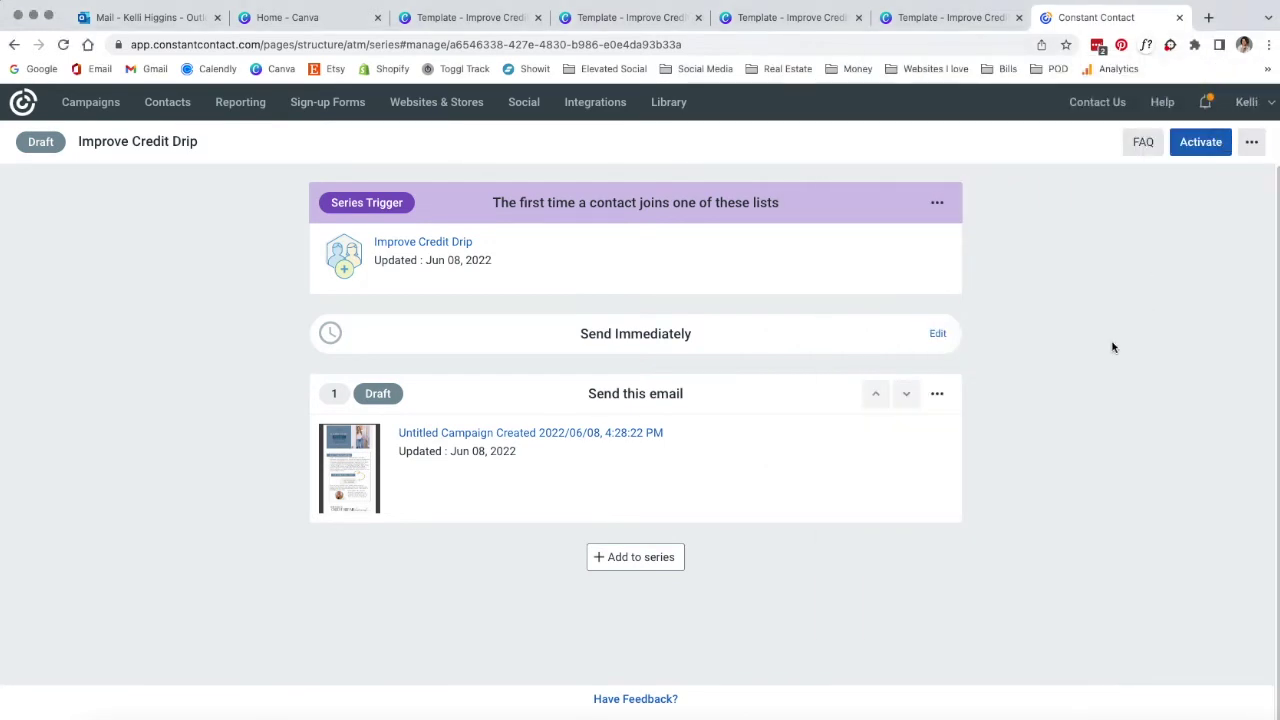
click(631, 564)
scroll(631, 561, down, 2)
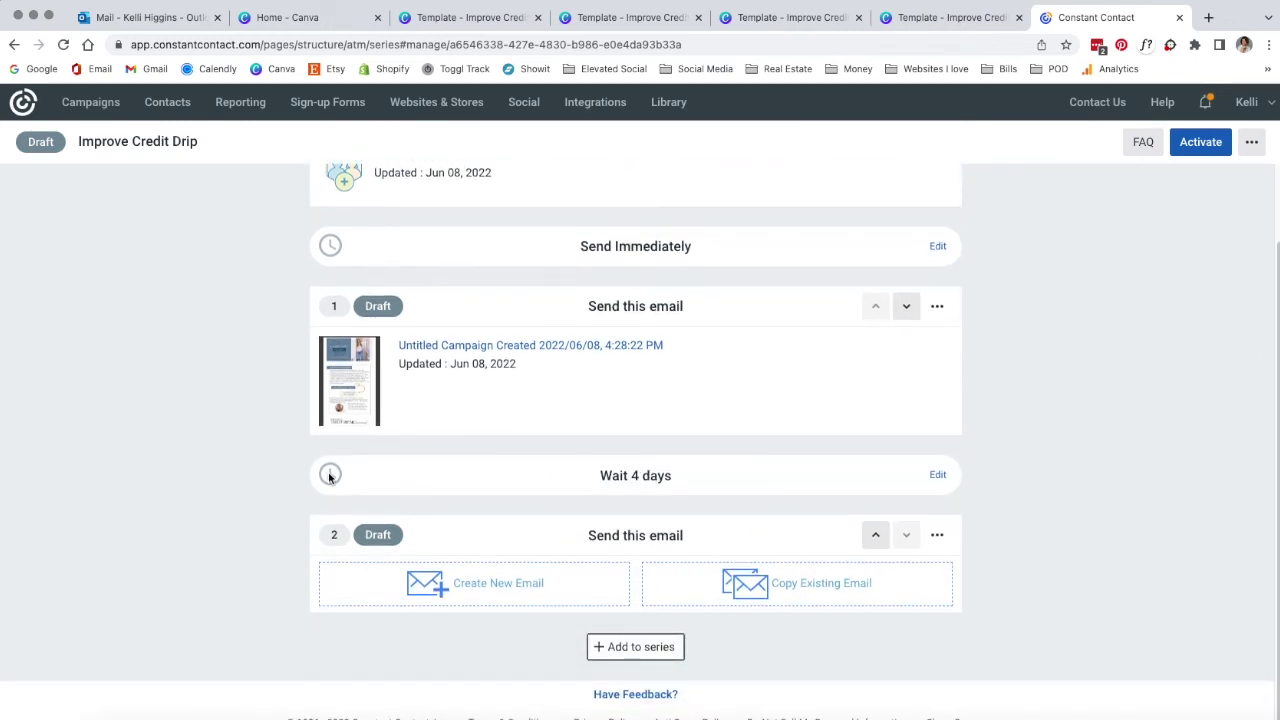
- Change the wait before the second email from 4 days to 7 days
click(938, 474)
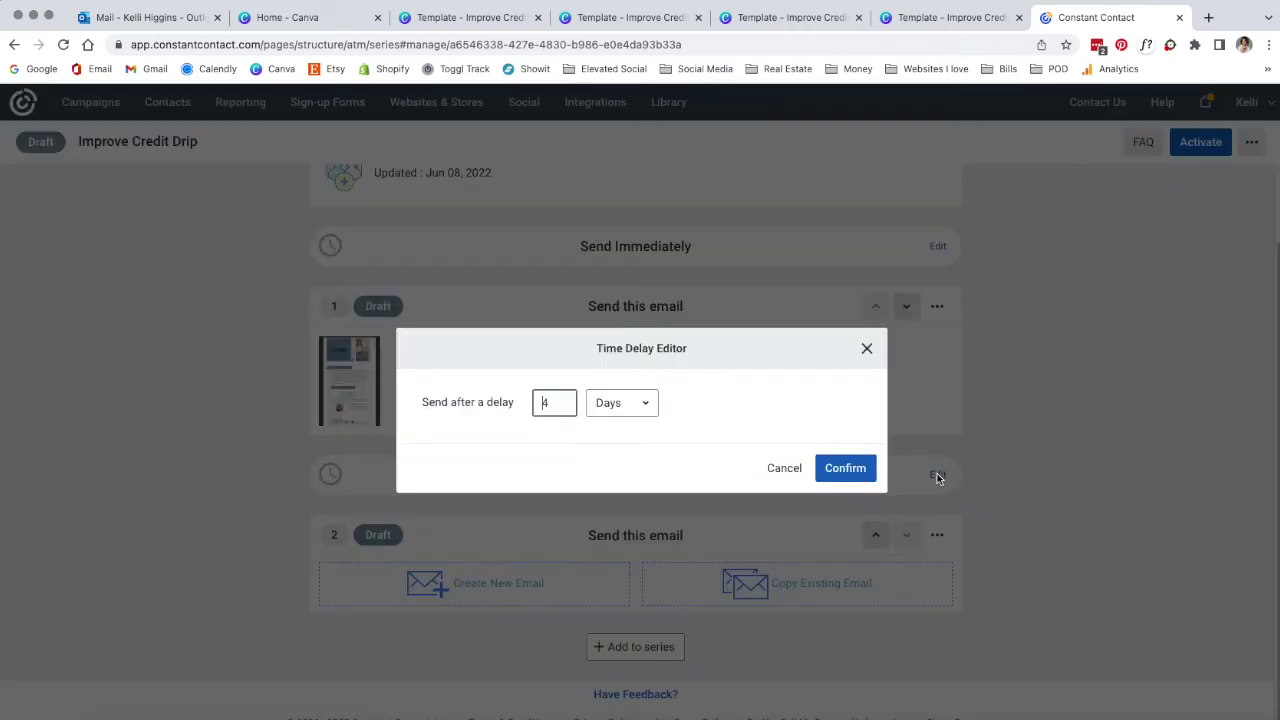
double_click(566, 402)
text(7)
click(846, 466)
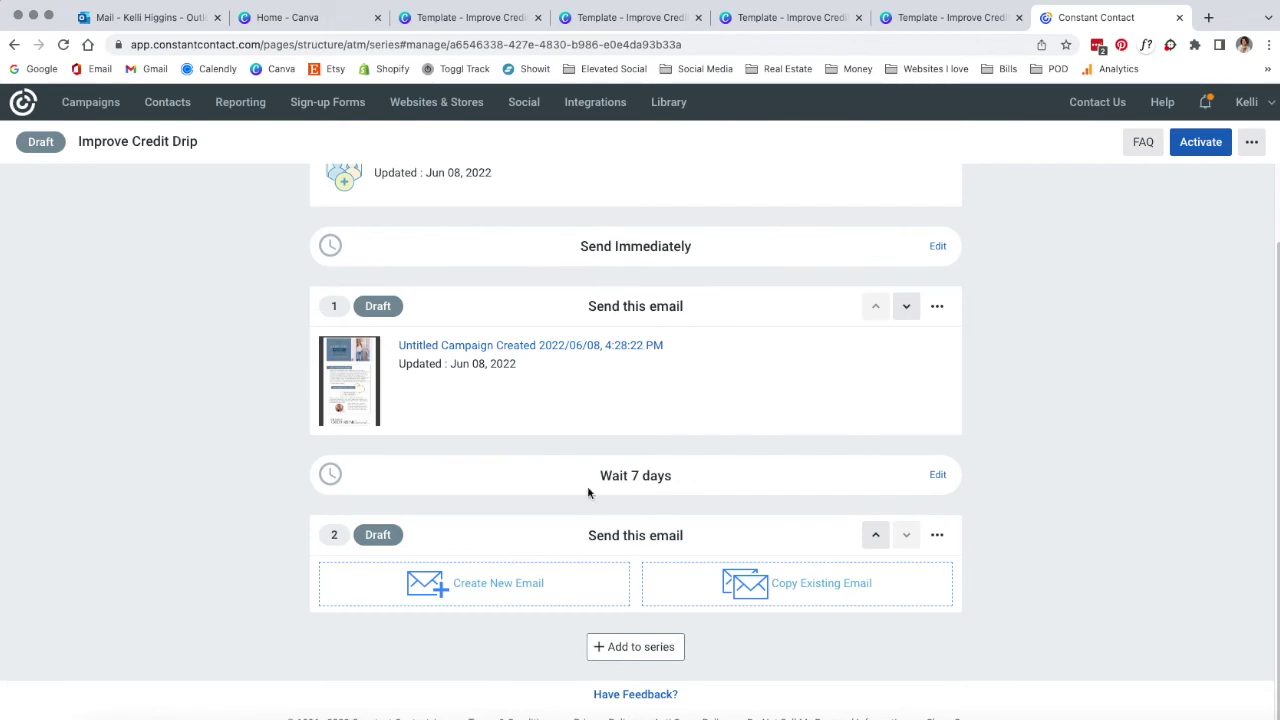
scroll(620, 520, up, 2)
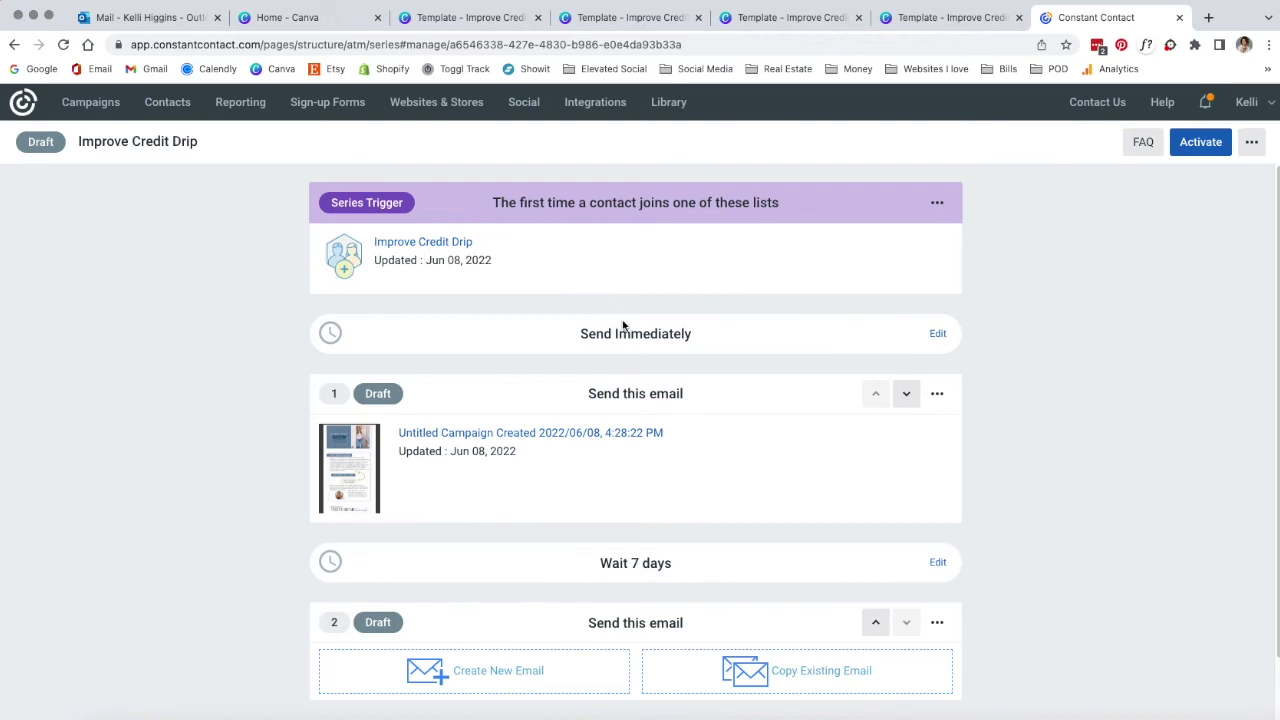
scroll(506, 335, down, 2)
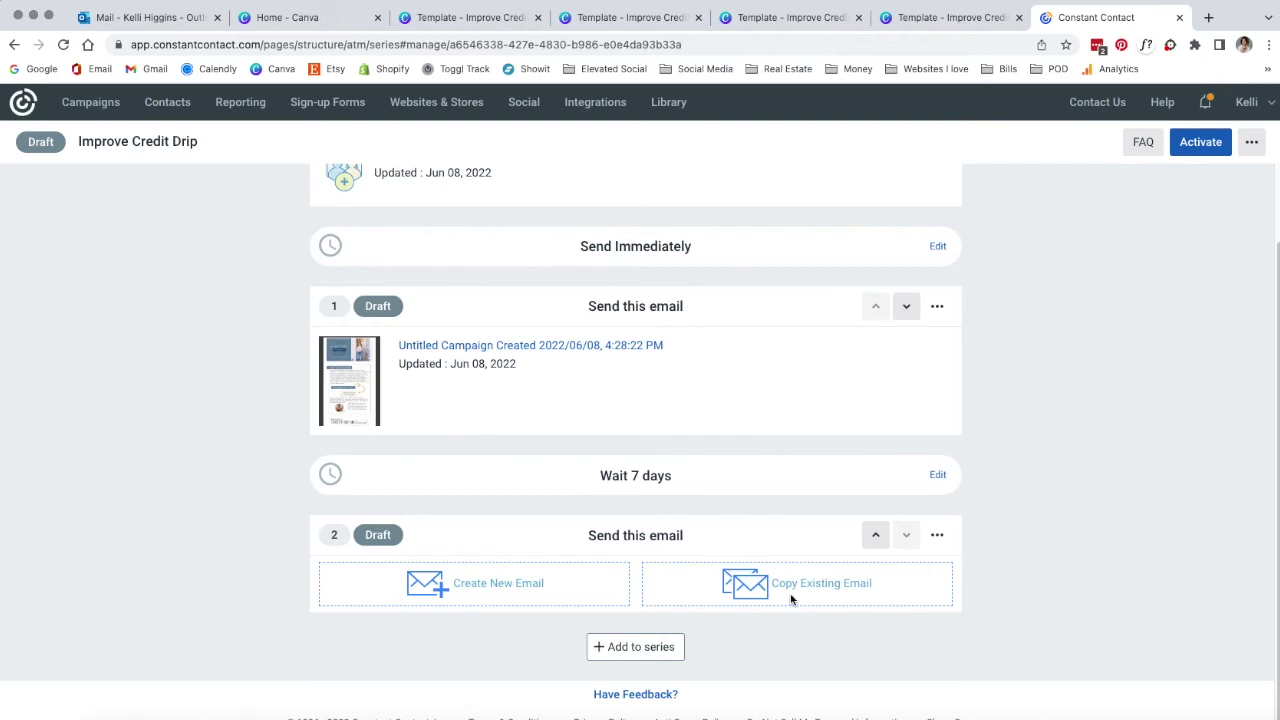
- Create email 2 from the Blank layout and drag an Image block into its body
click(421, 587)
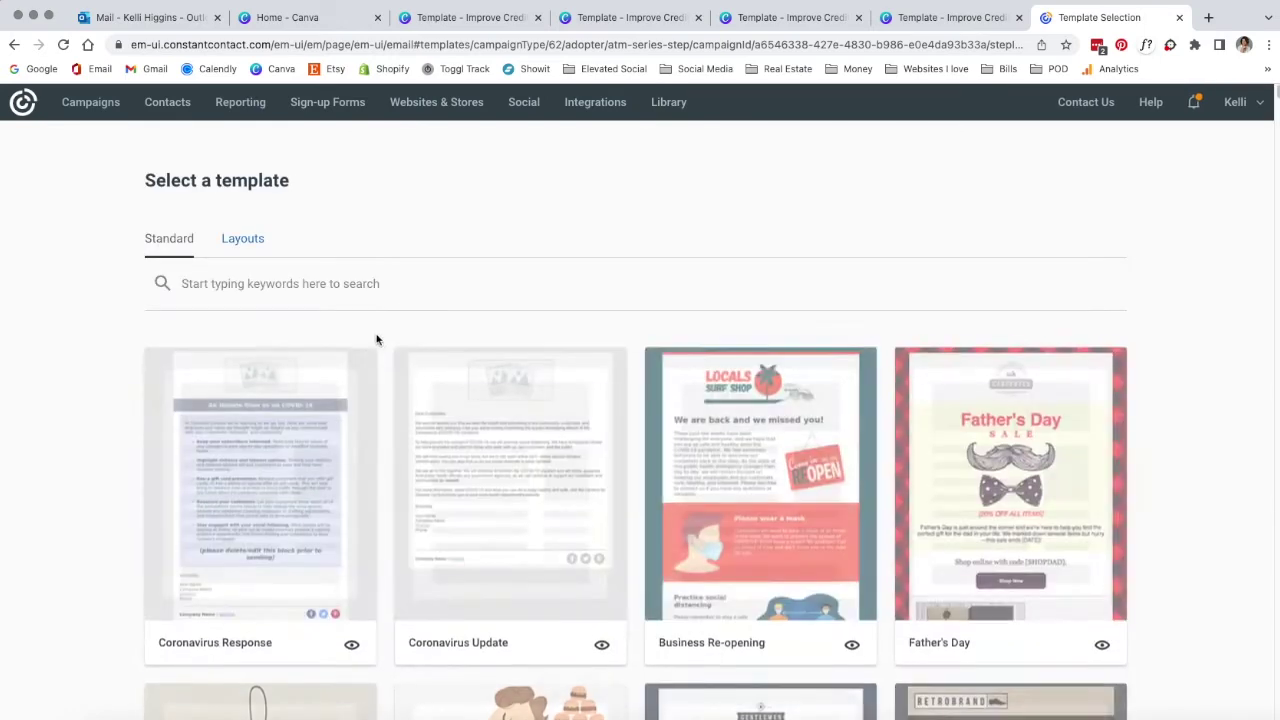
click(243, 239)
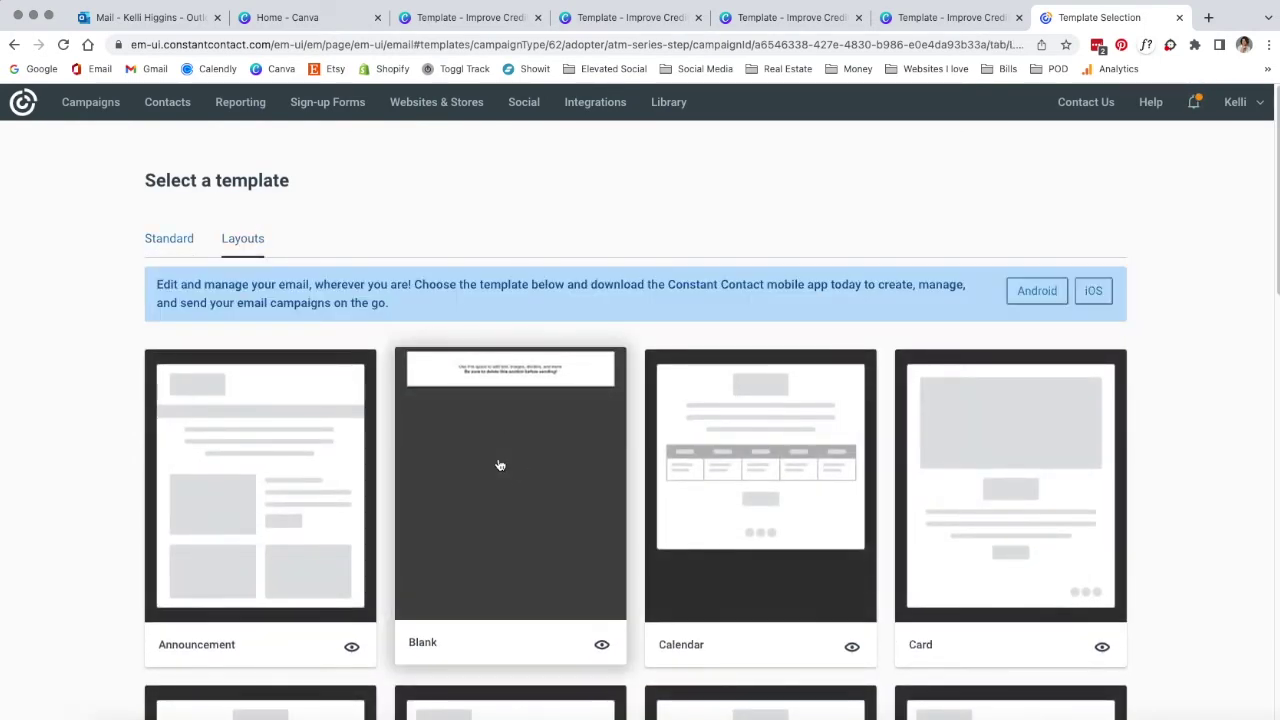
click(500, 465)
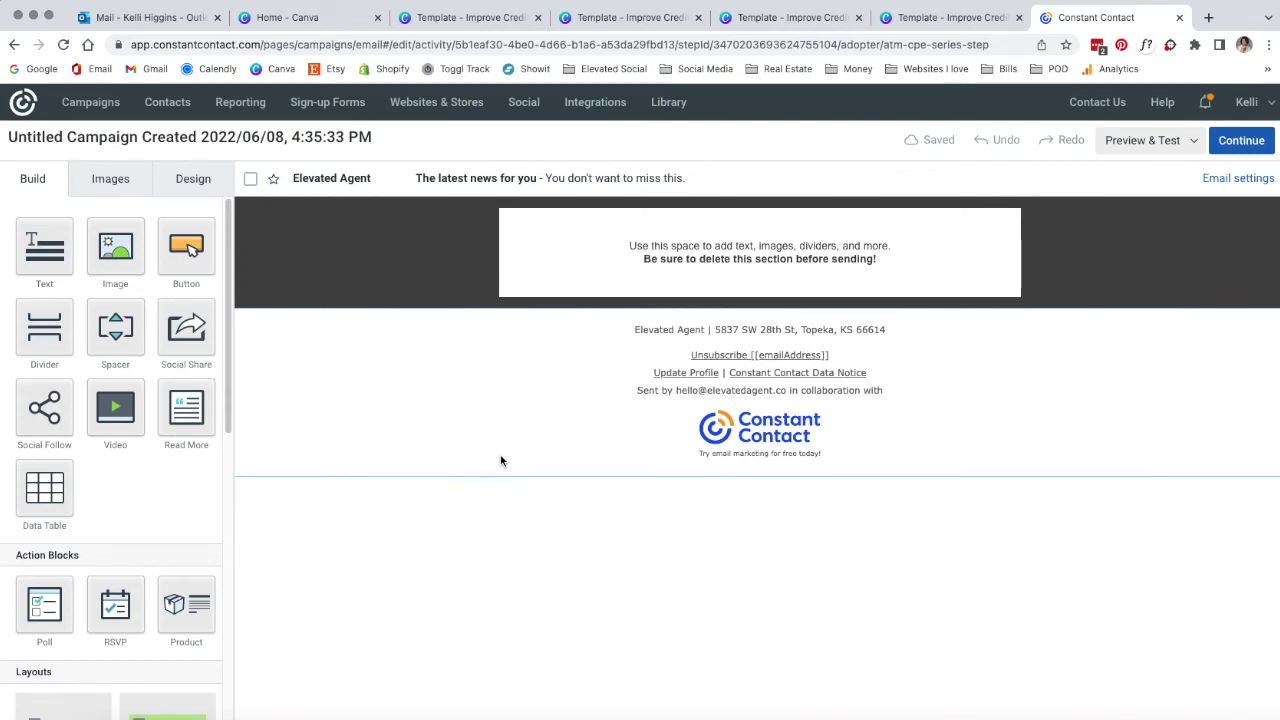
drag(118, 248, 708, 236)
- Add two more image blocks and fill the top one with the Email _2 Header image
drag(112, 252, 737, 306)
drag(740, 365, 738, 405)
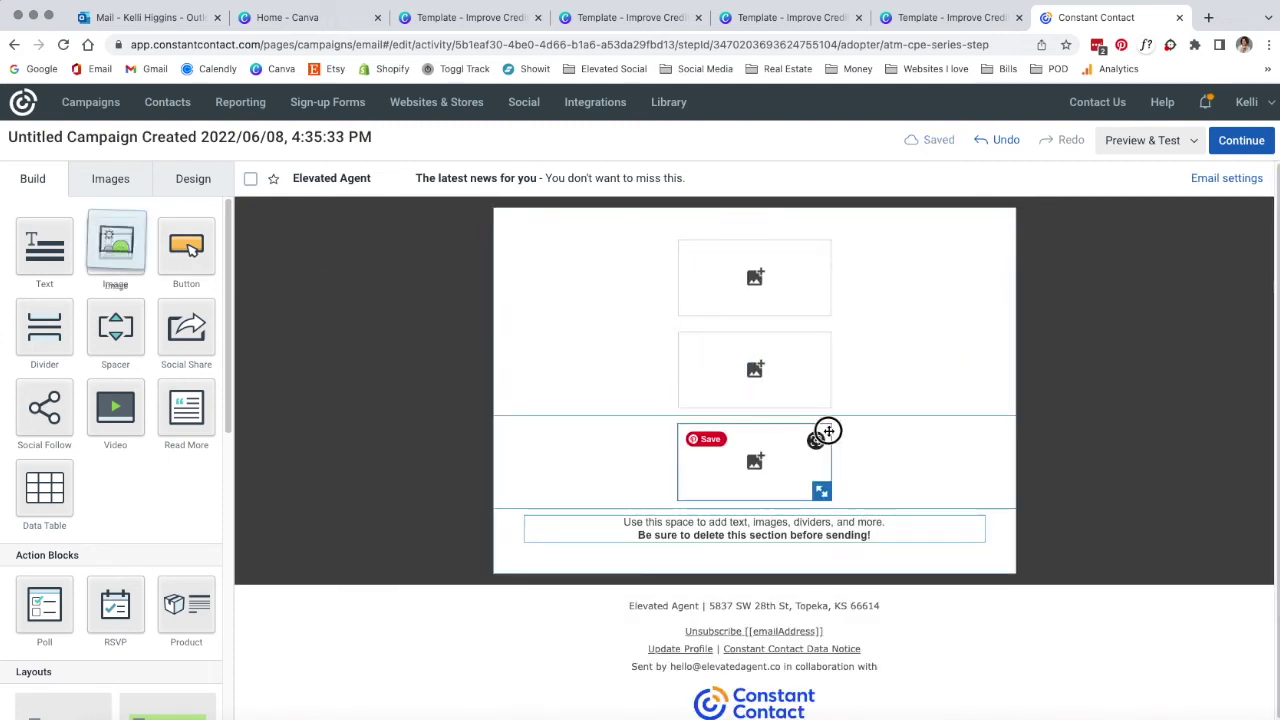
click(766, 257)
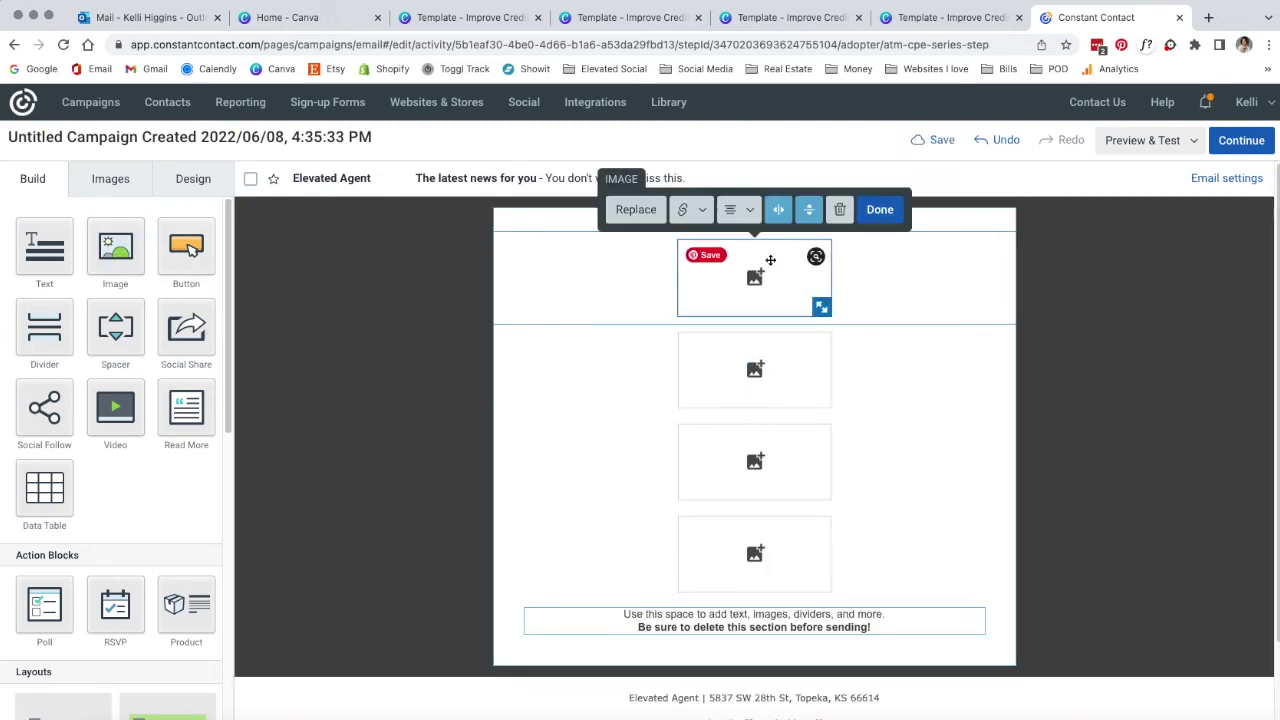
click(623, 216)
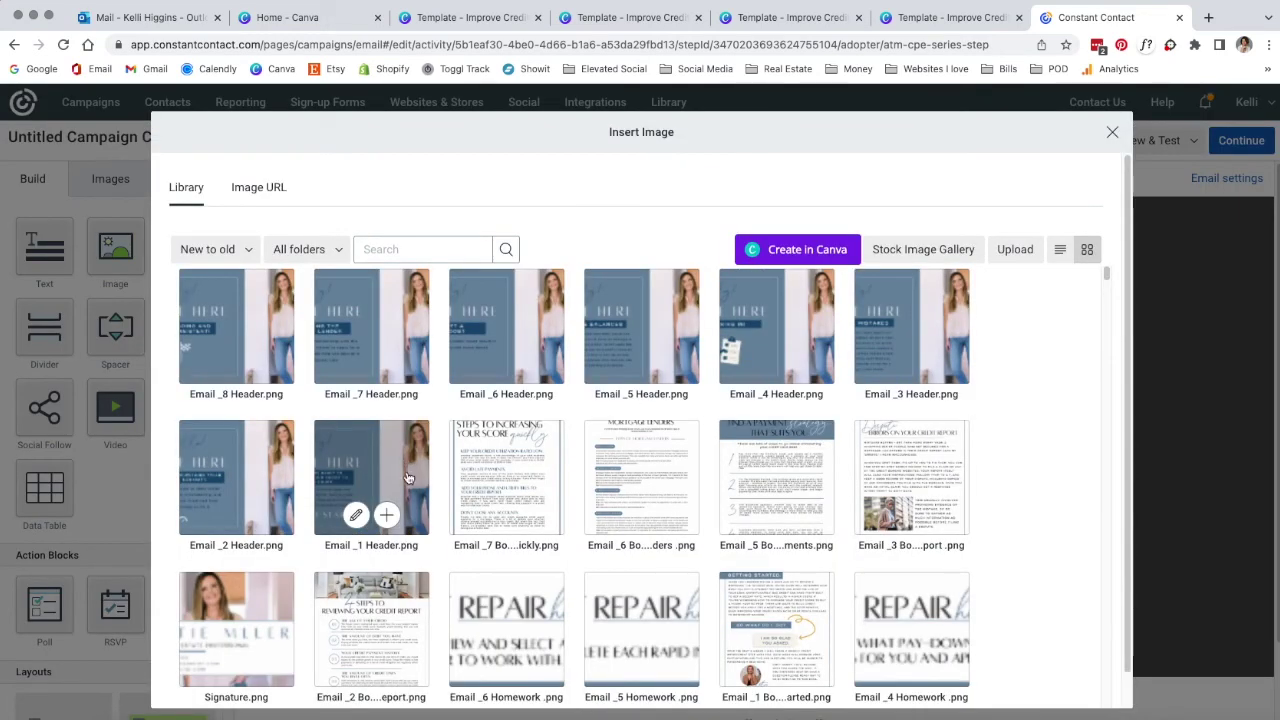
click(249, 480)
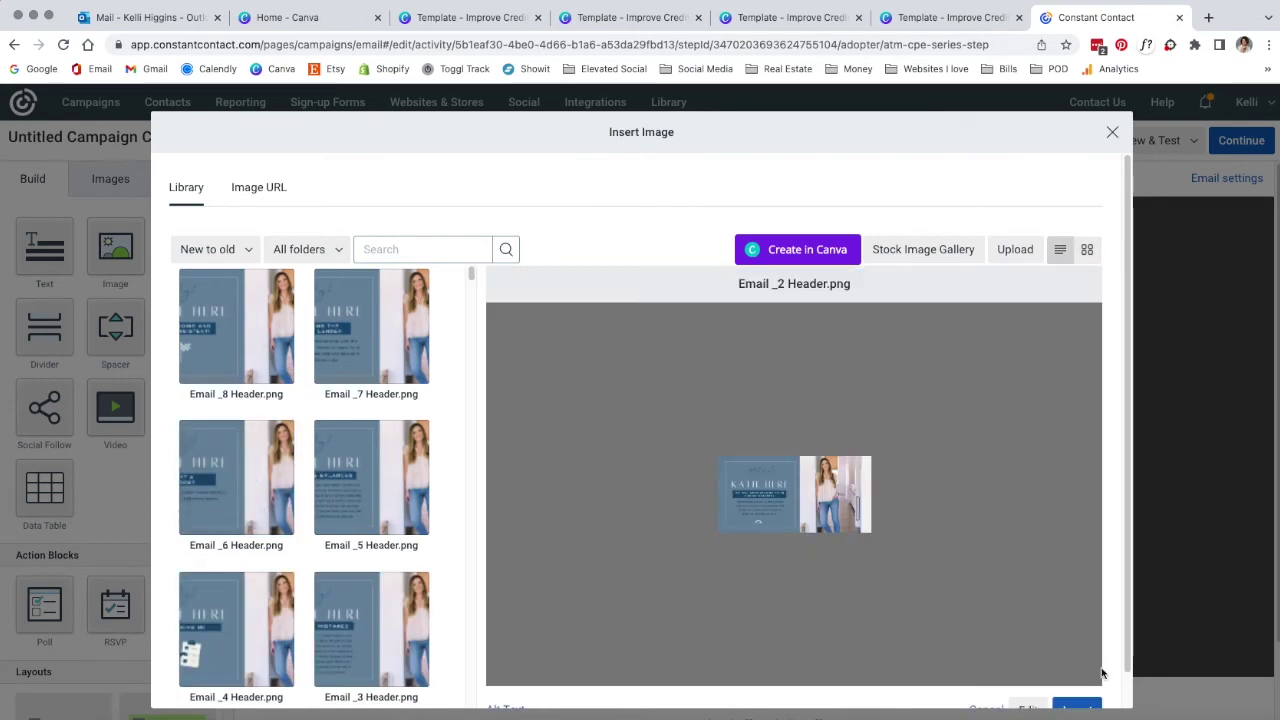
click(1074, 703)
- Put the Email _1 Body Small image in the second image block
click(765, 361)
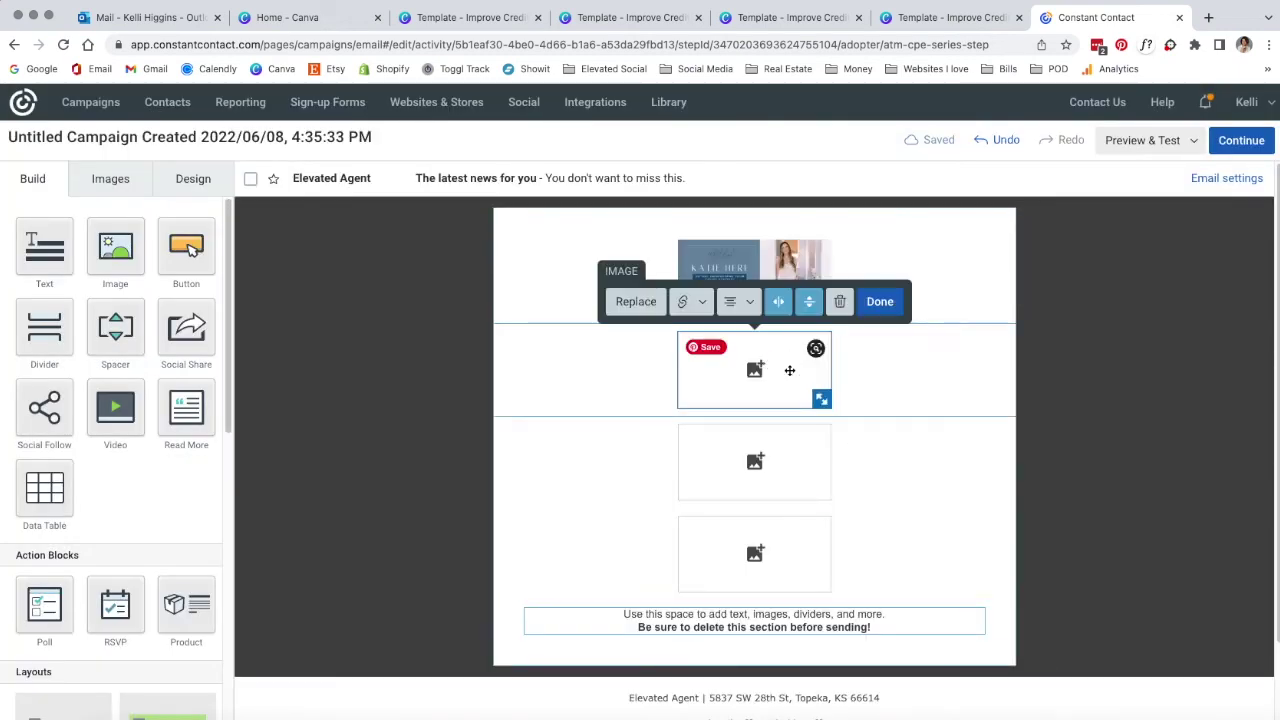
click(646, 304)
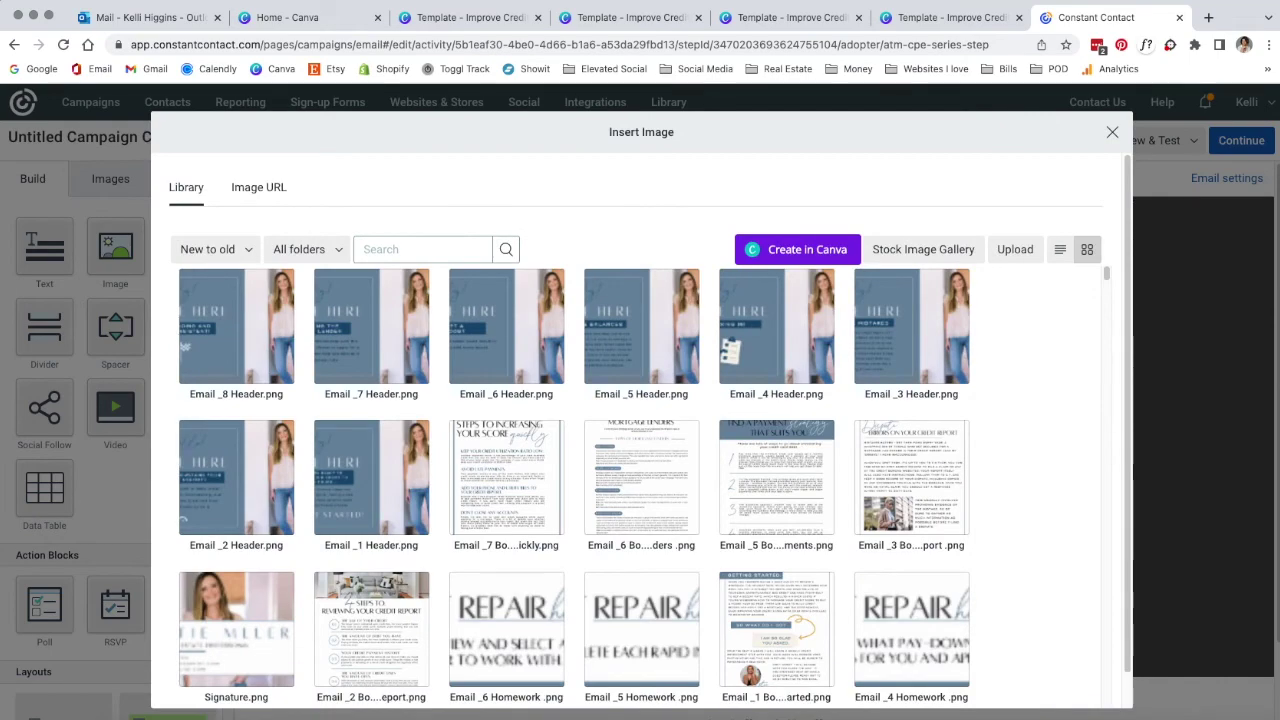
drag(1010, 138, 829, 118)
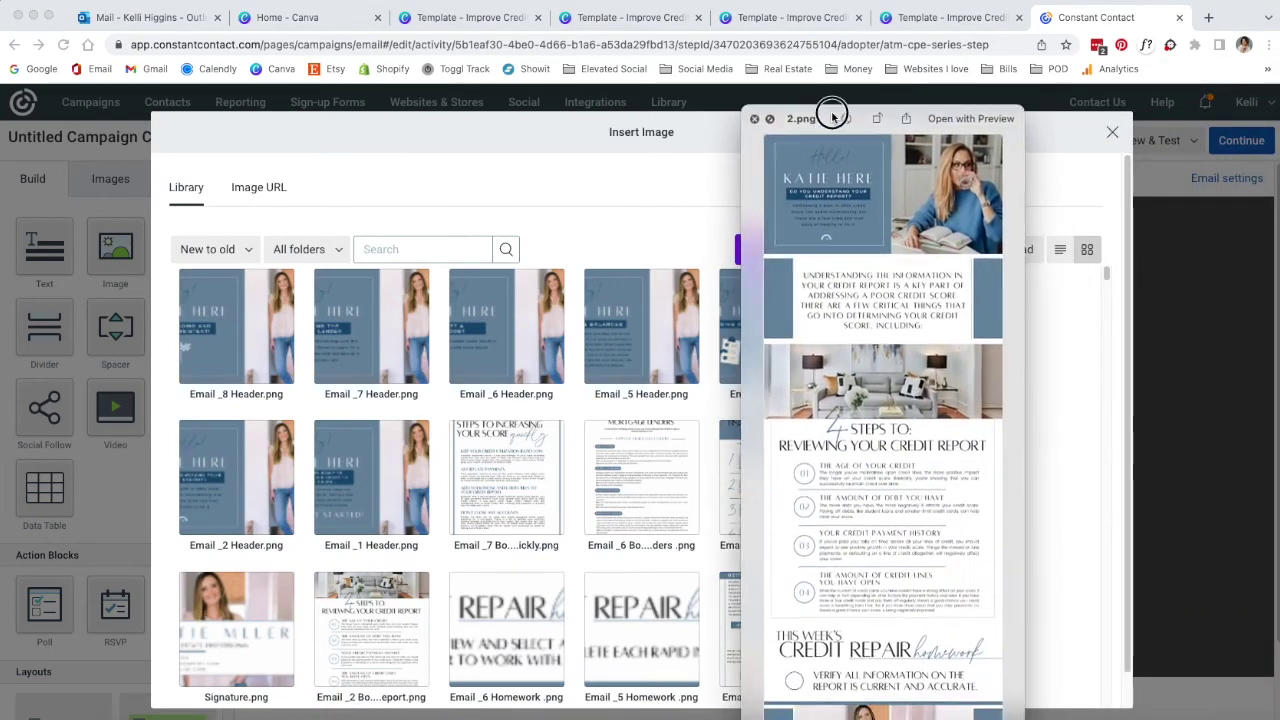
click(754, 118)
scroll(477, 563, down, 5)
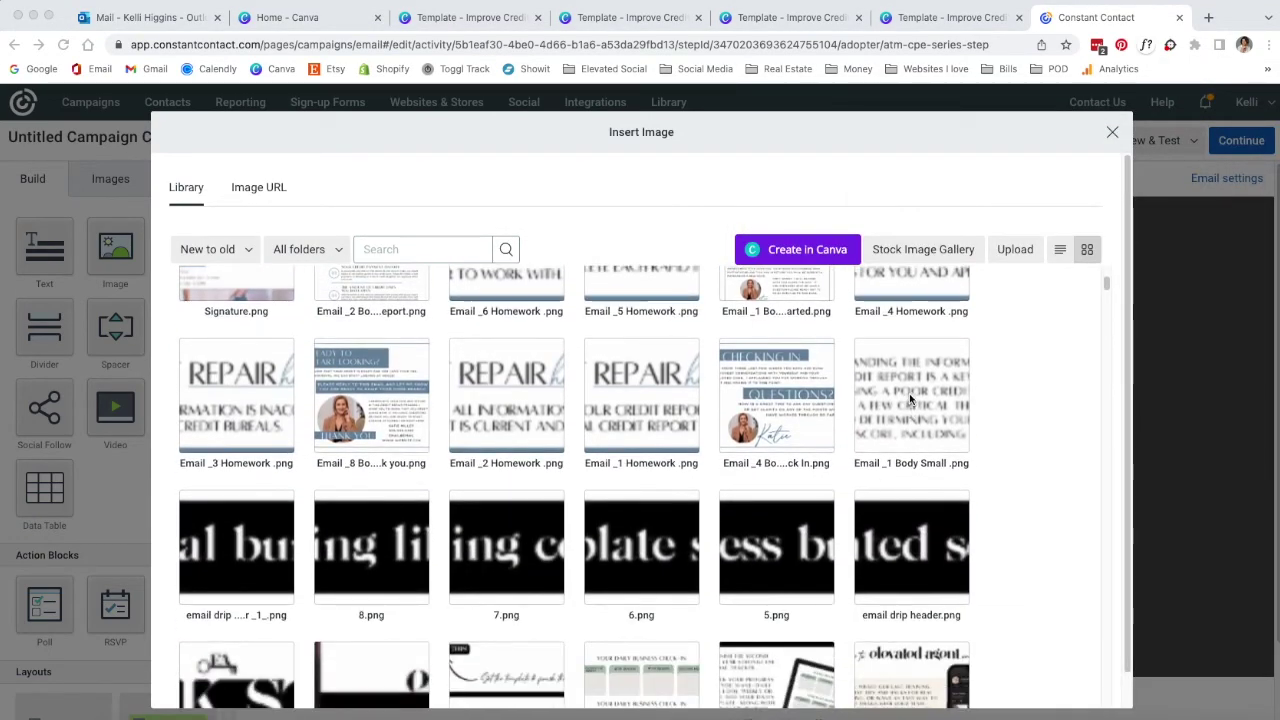
click(910, 400)
scroll(982, 602, down, 1)
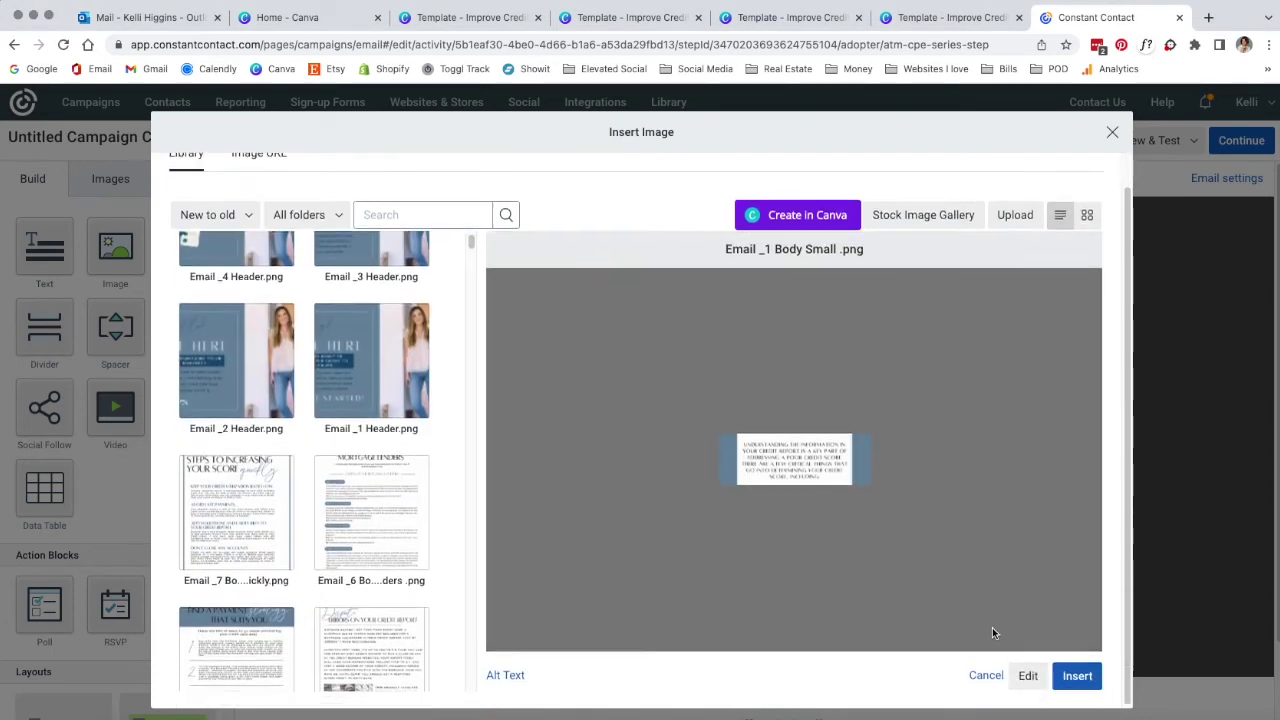
click(1077, 675)
- Put the Email _2 Body 4 steps credit-report image in the third block
click(757, 436)
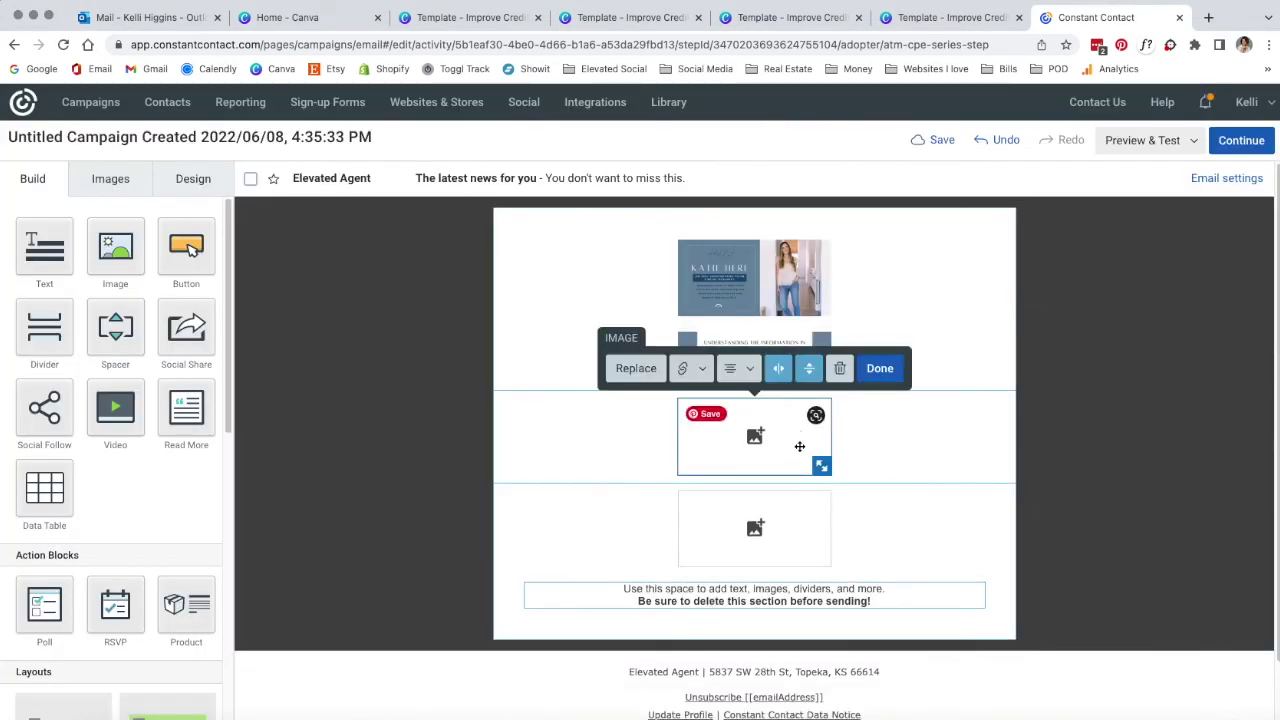
click(634, 366)
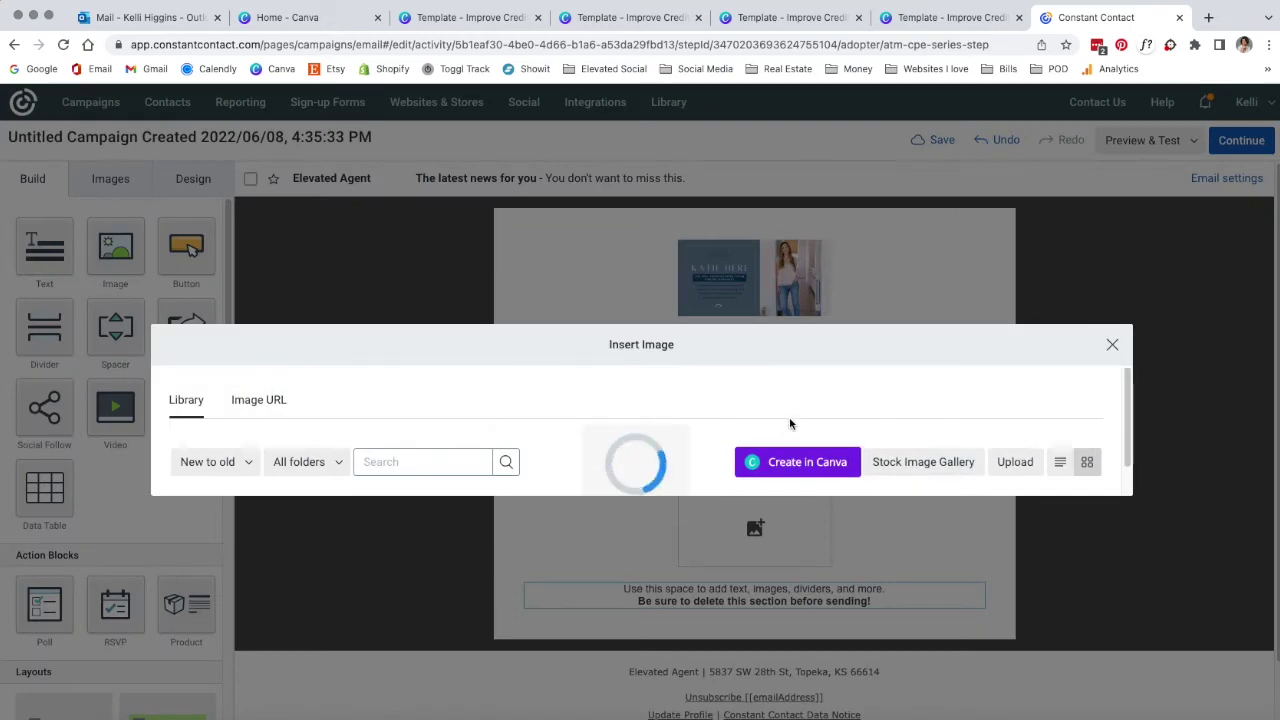
scroll(697, 448, down, 1)
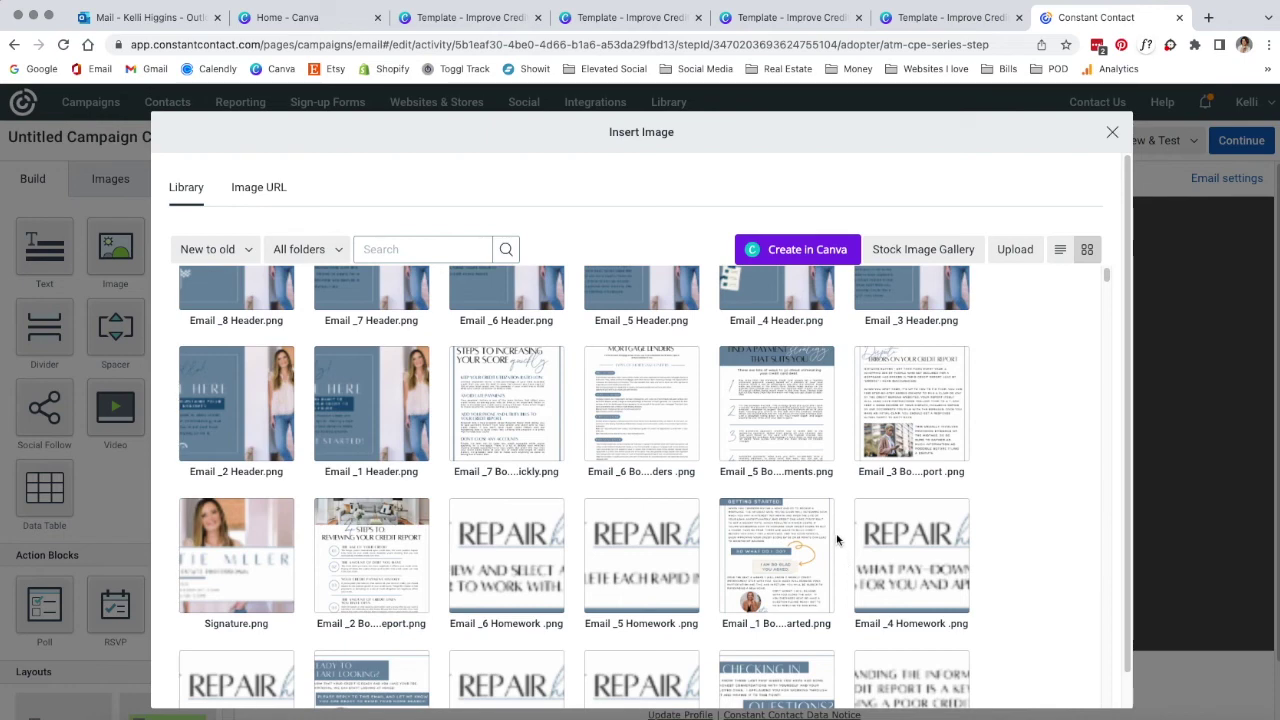
click(418, 546)
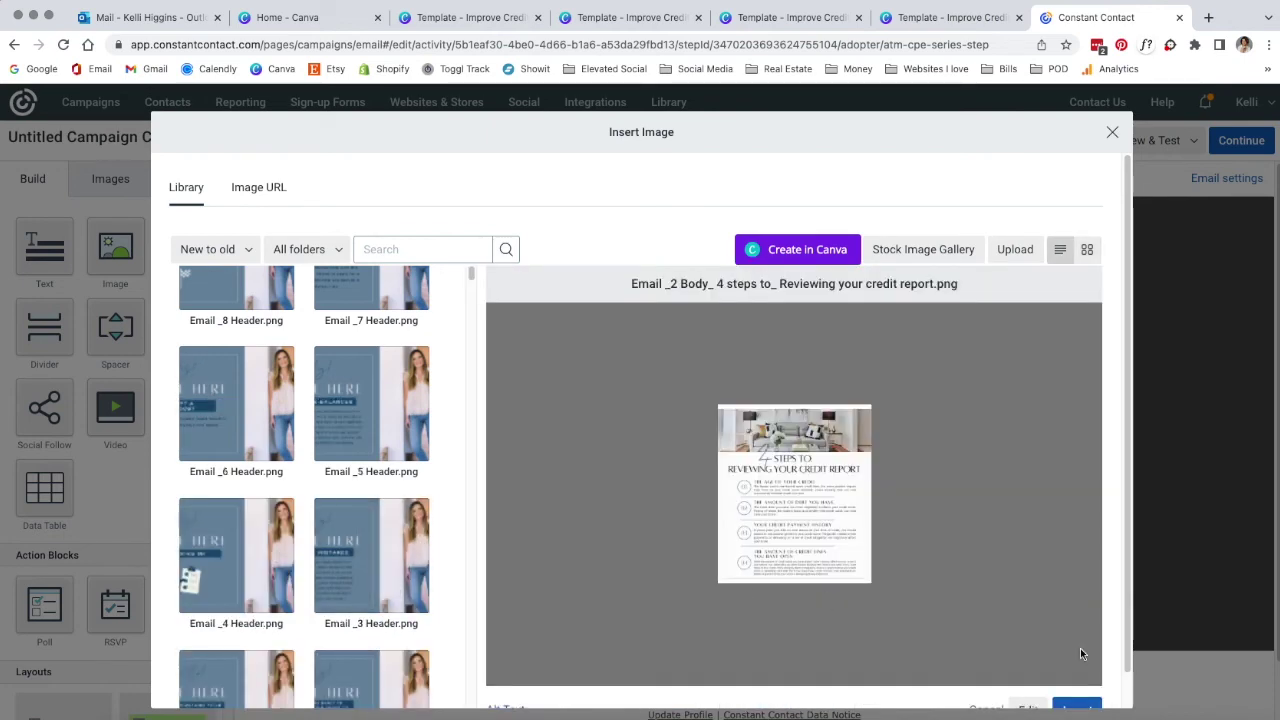
click(1072, 709)
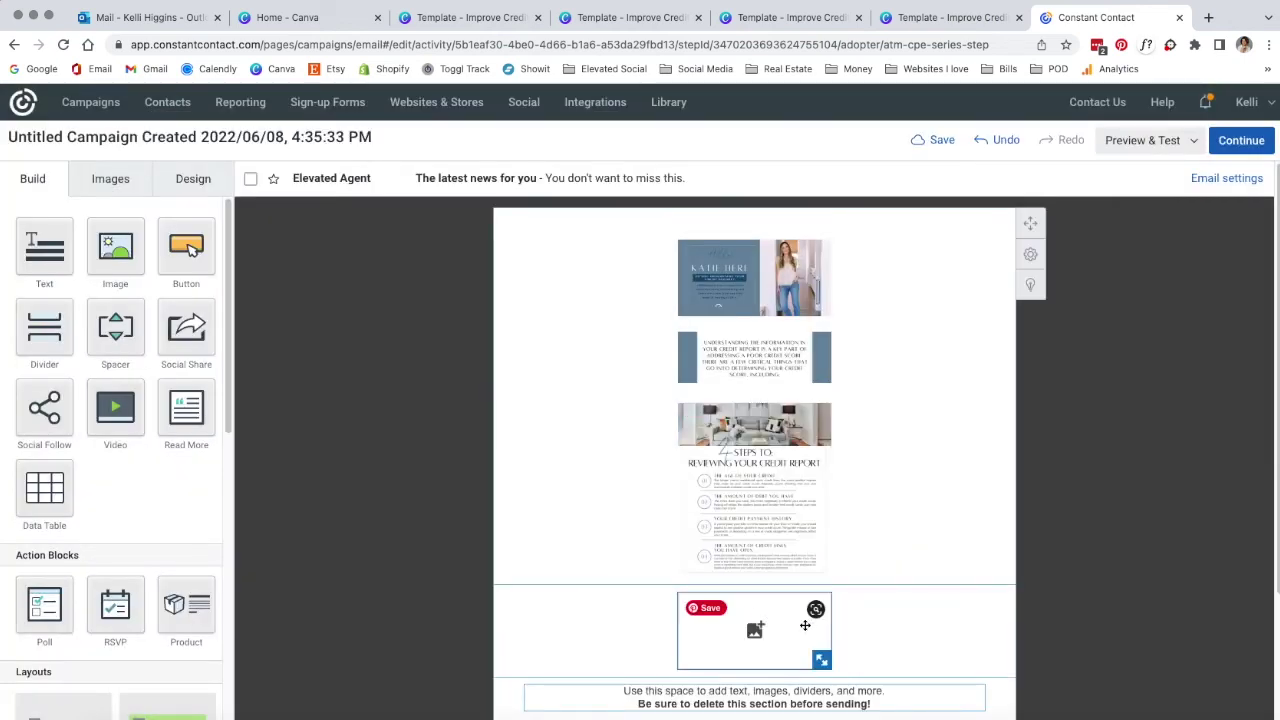
- Fill the fourth image block with the Email _2 Homework image
click(786, 629)
click(649, 563)
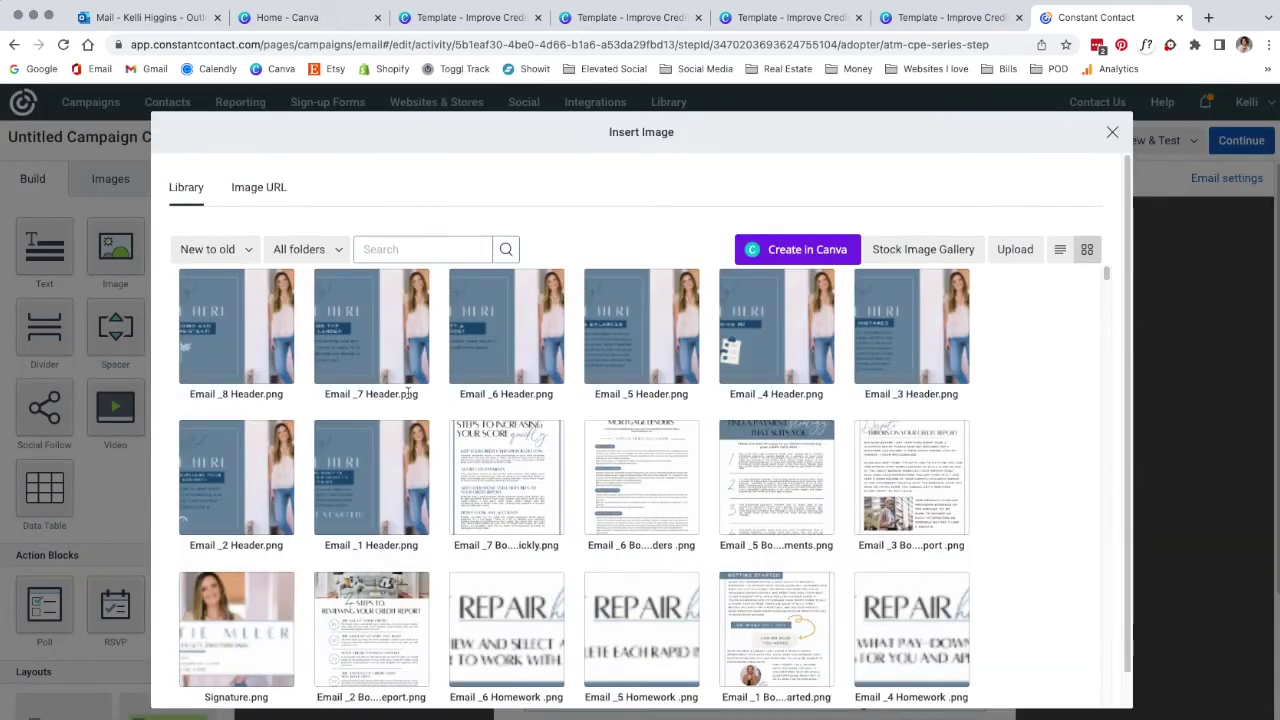
mouse_move(282, 587)
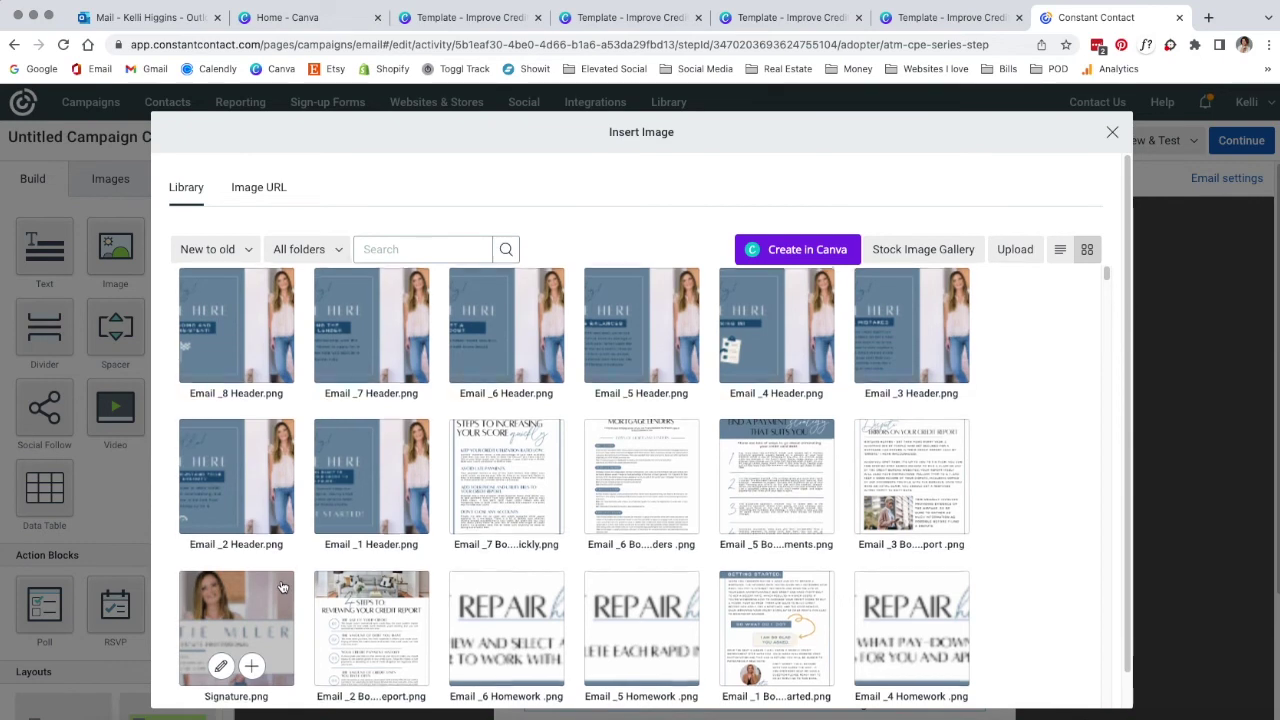
scroll(282, 587, down, 1)
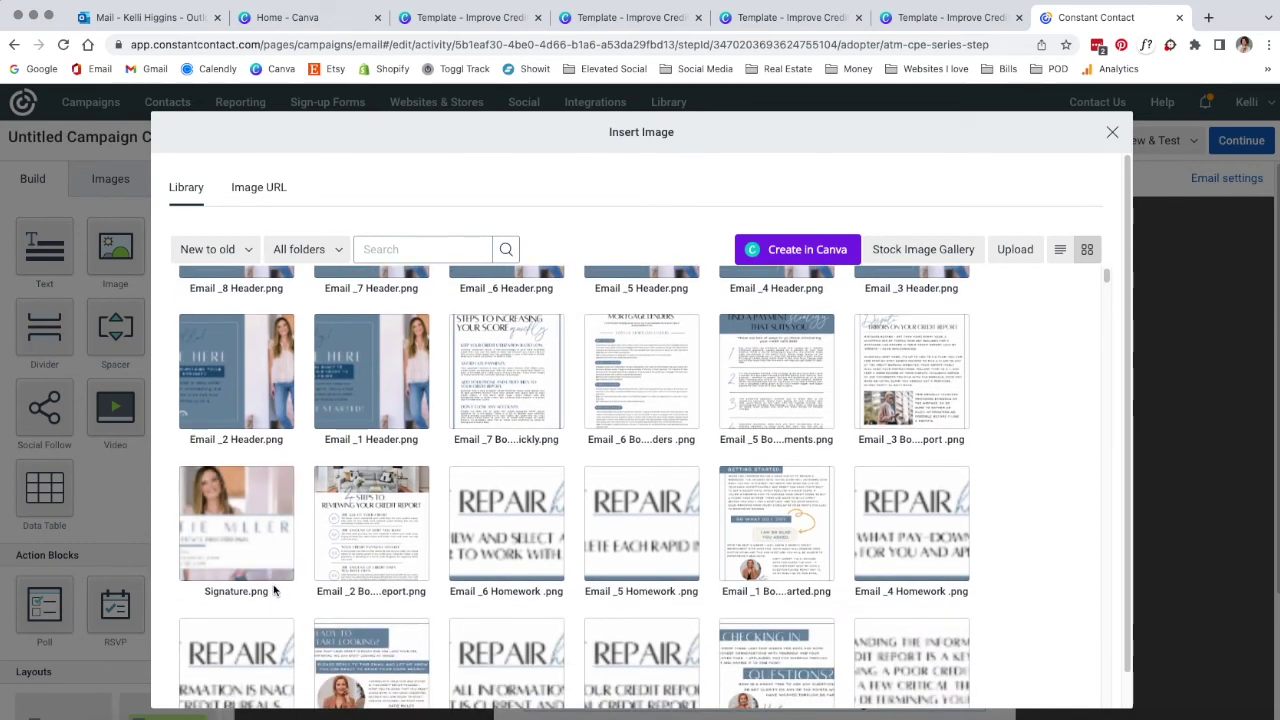
scroll(273, 591, down, 2)
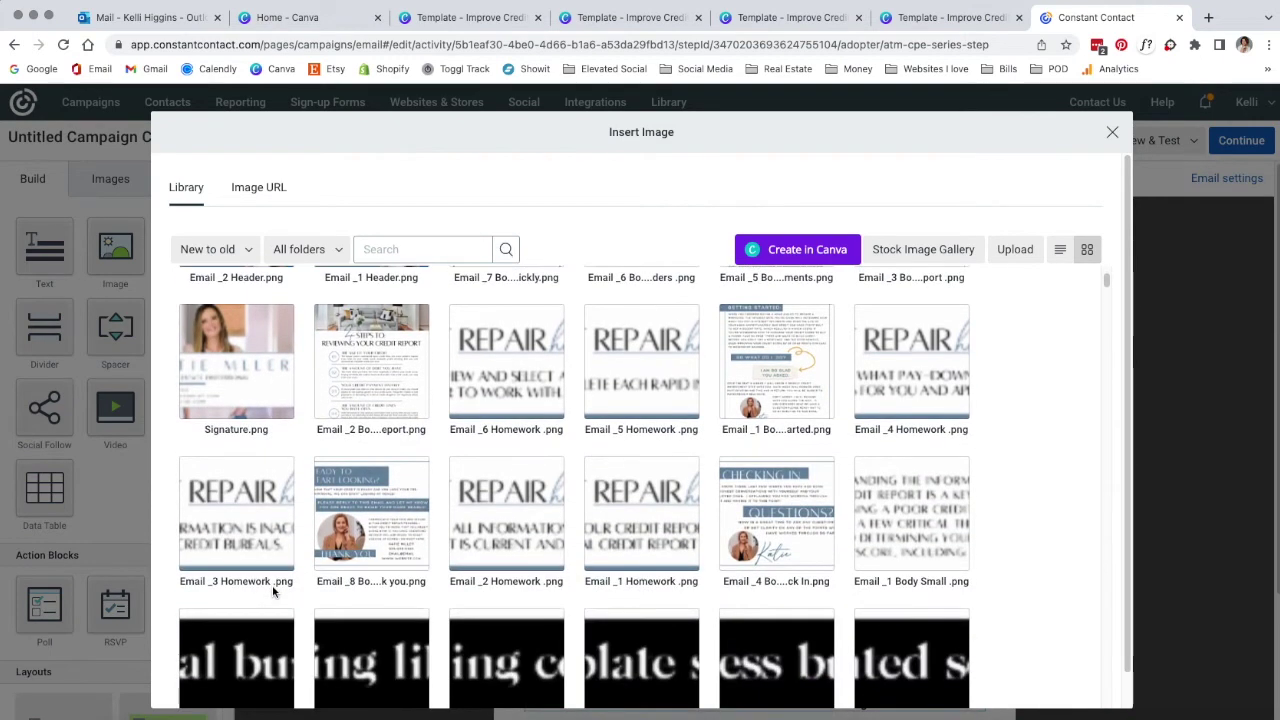
click(514, 513)
click(1078, 706)
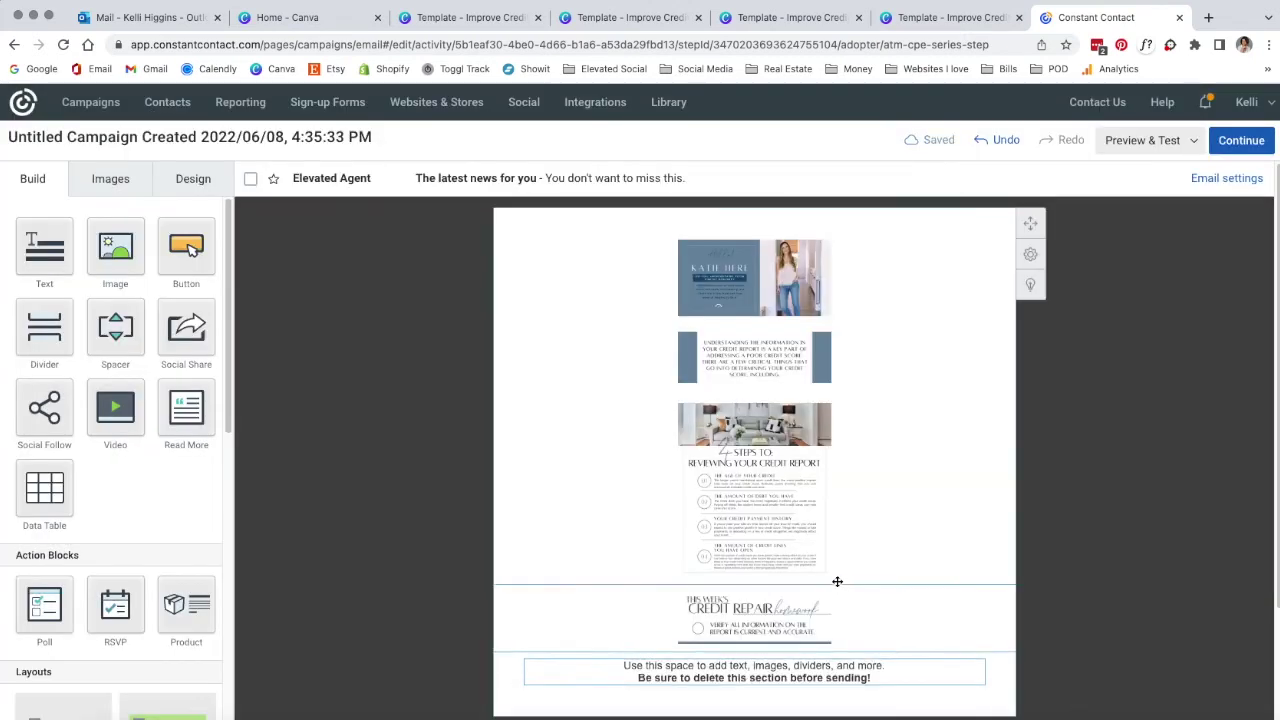
- Add a fifth image block below and insert Signature.png into it
drag(118, 240, 820, 485)
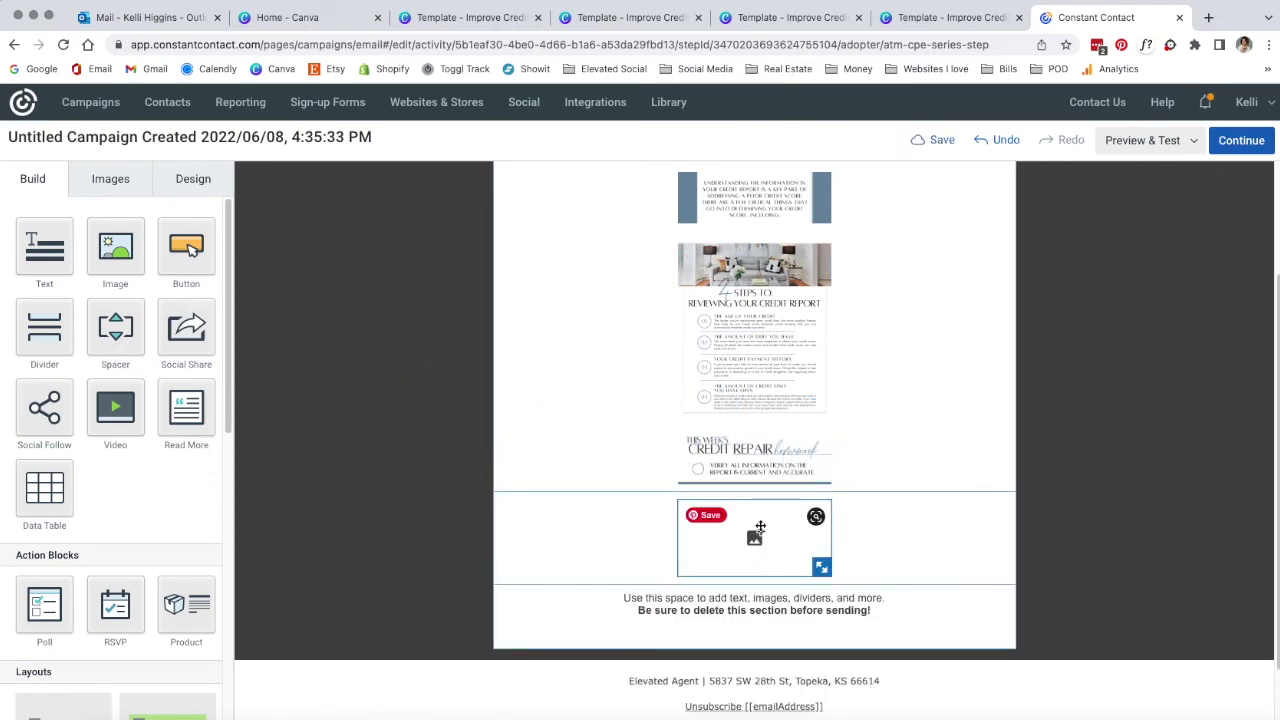
click(630, 470)
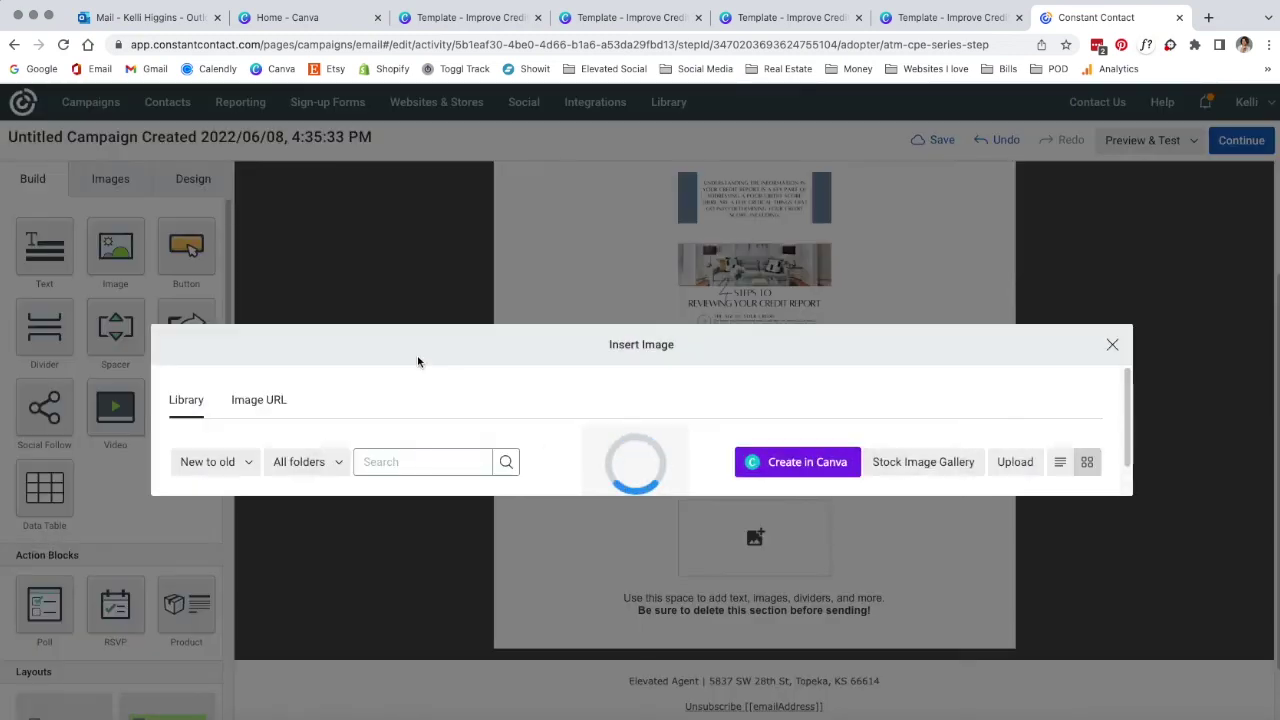
scroll(480, 500, down, 2)
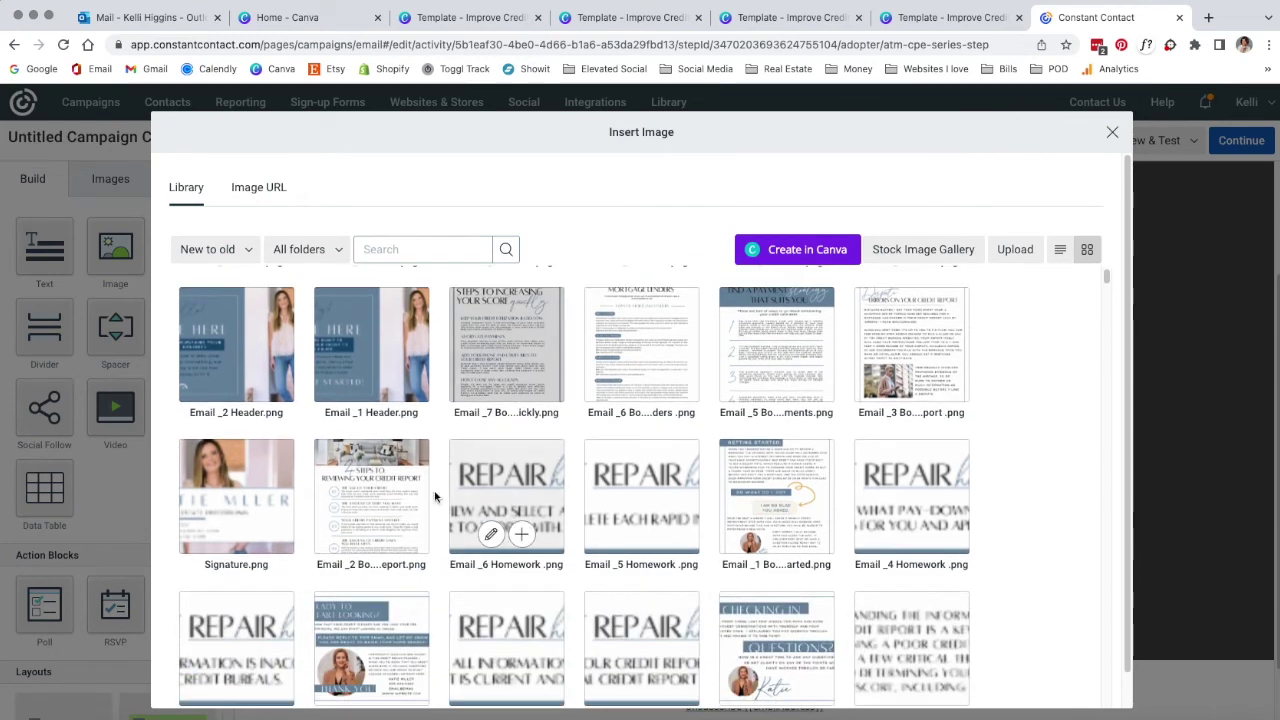
click(258, 488)
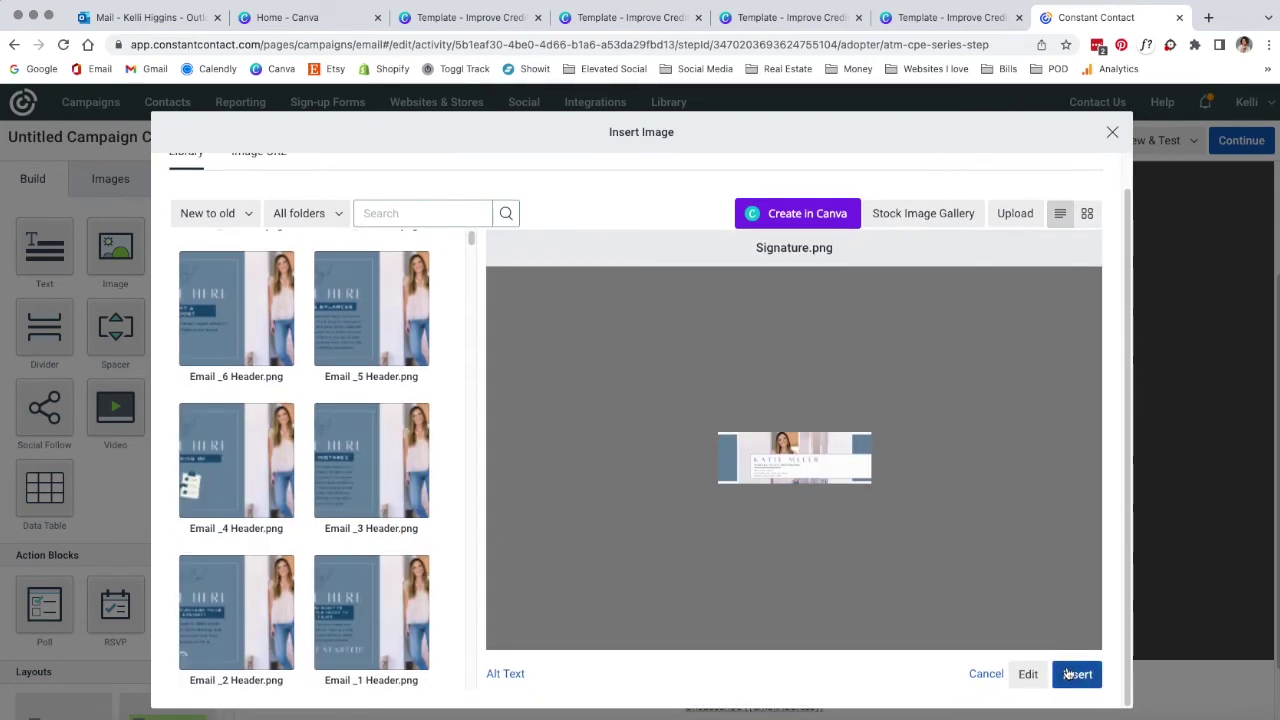
click(1070, 673)
- Resize the signature, homework and 4 Steps images to full email width
click(822, 540)
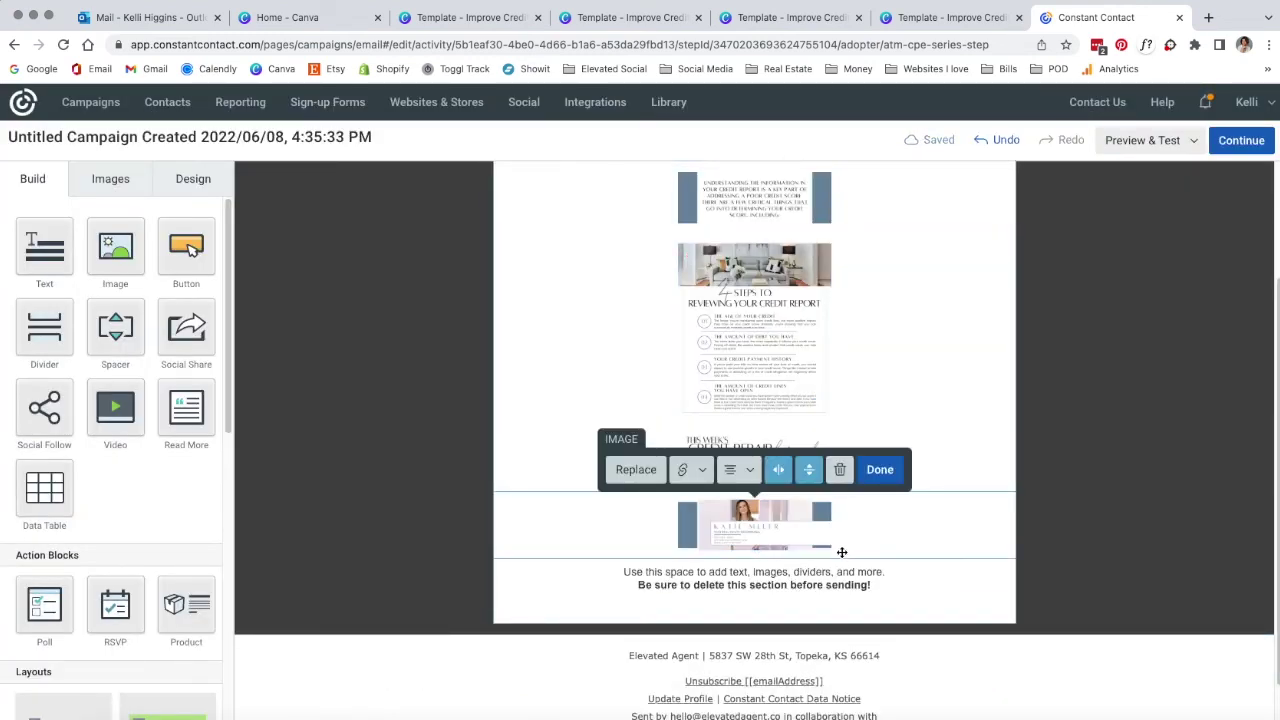
drag(826, 544, 997, 689)
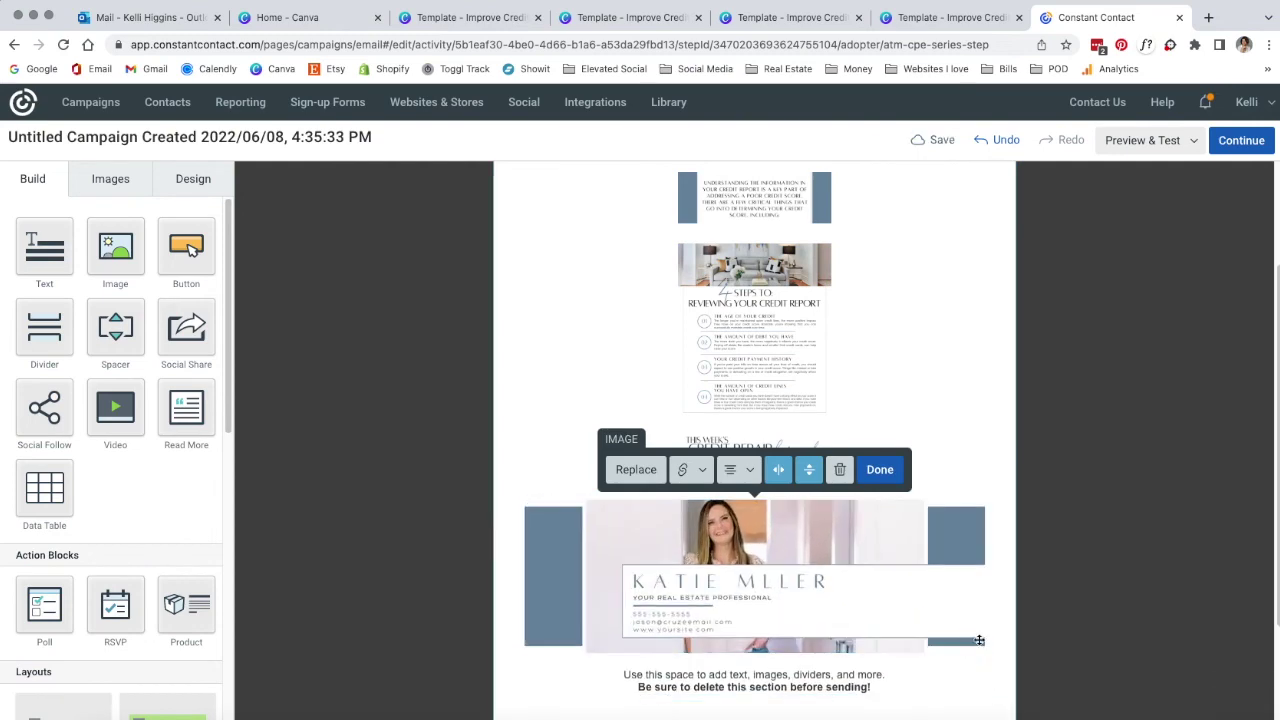
click(803, 446)
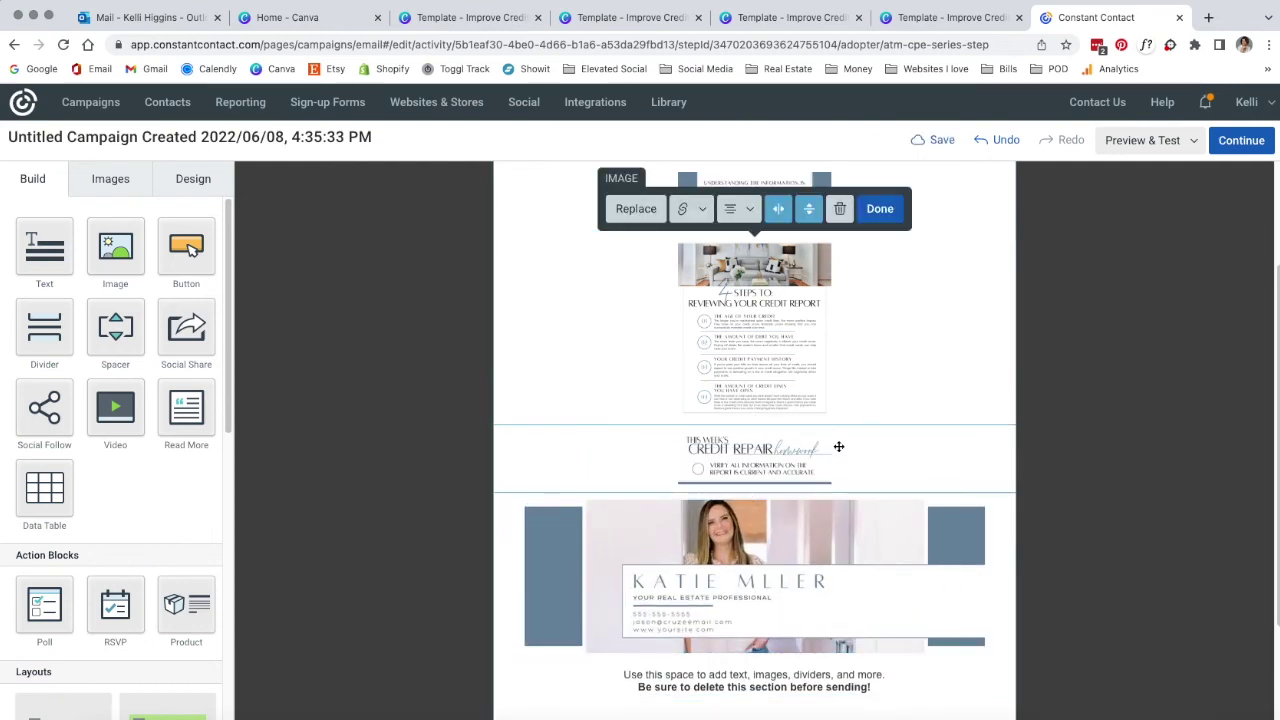
drag(823, 472, 1043, 591)
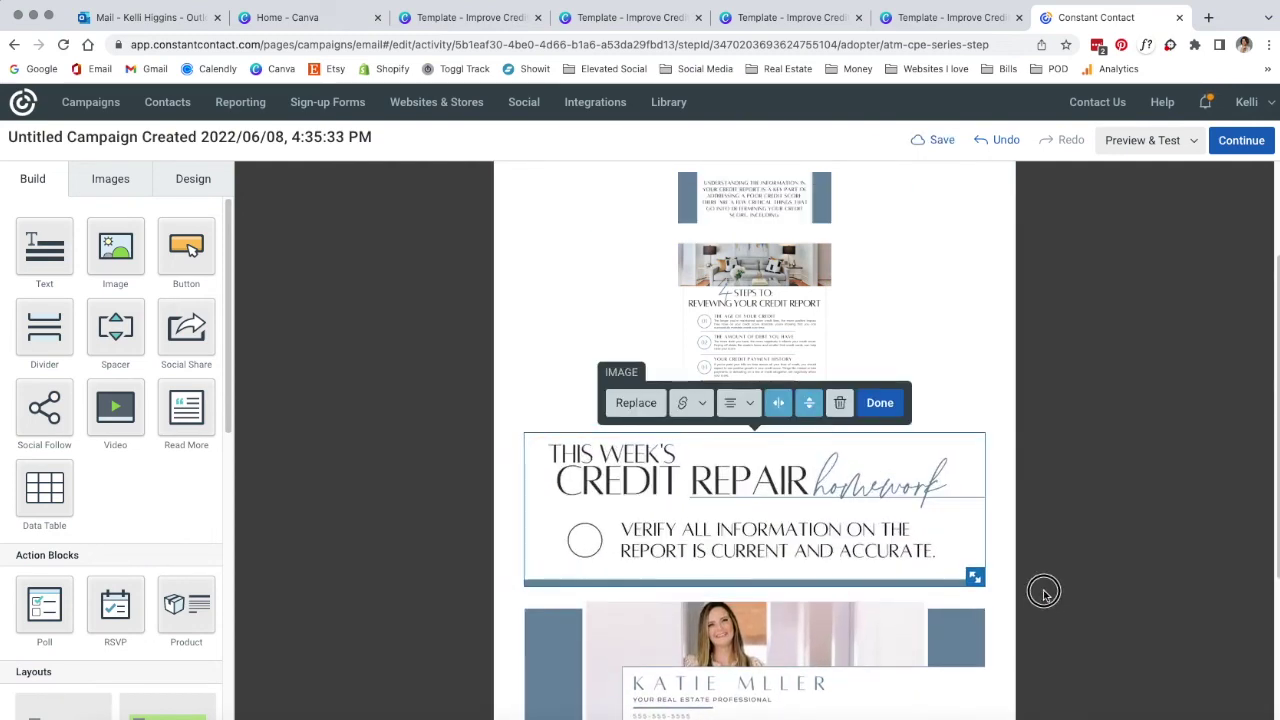
click(920, 385)
drag(828, 415, 1017, 500)
- Widen the intro text image and the header image to full column width
scroll(1003, 486, down, 4)
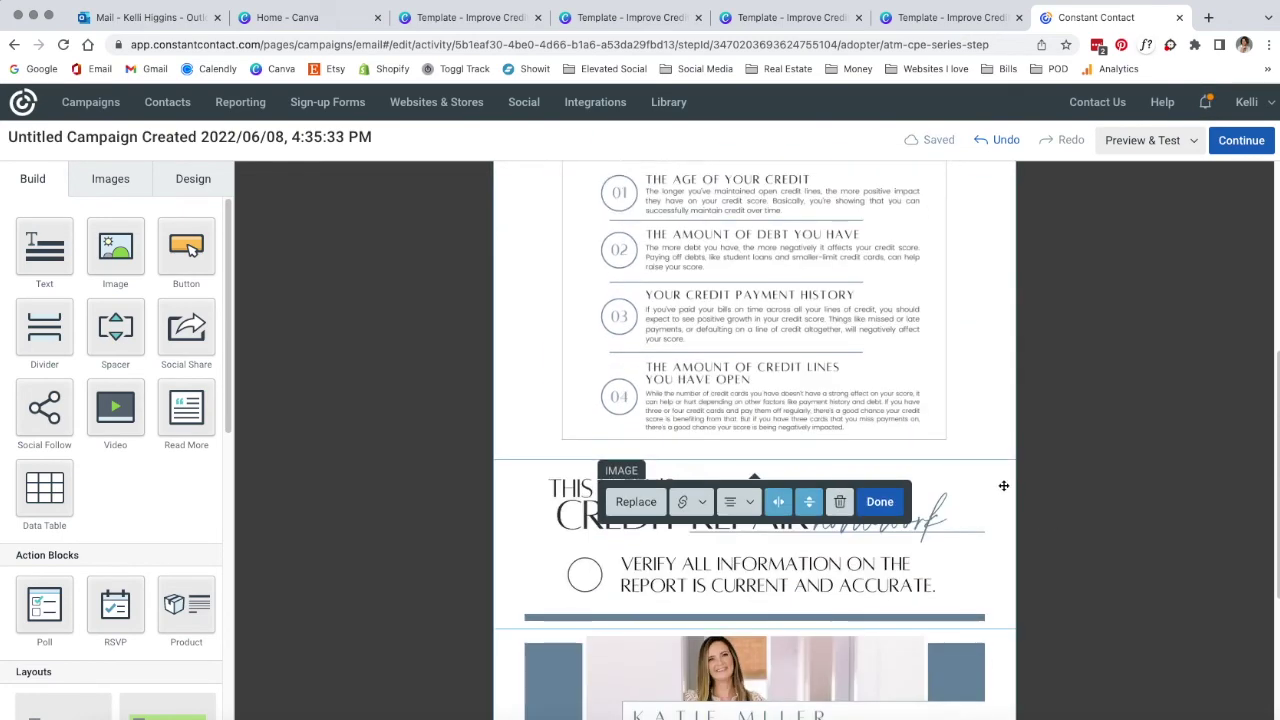
scroll(1003, 486, up, 3)
scroll(1003, 486, up, 3)
click(800, 290)
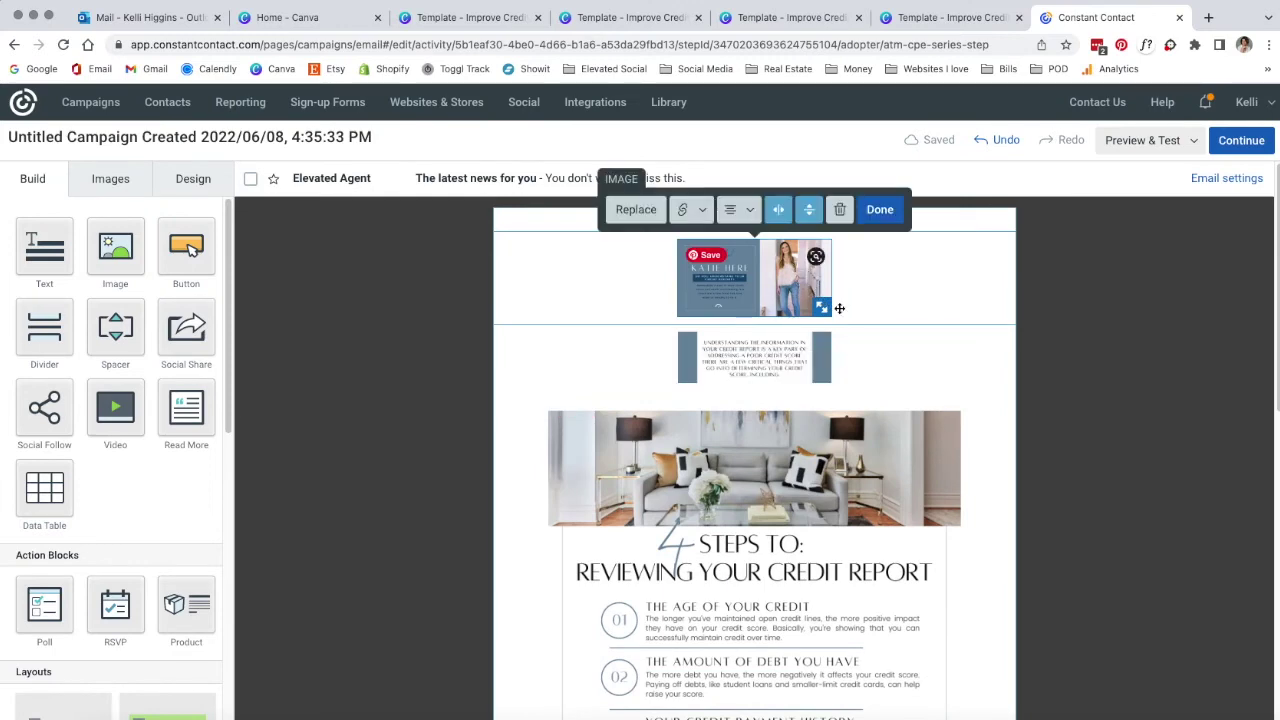
click(858, 367)
drag(829, 377, 991, 471)
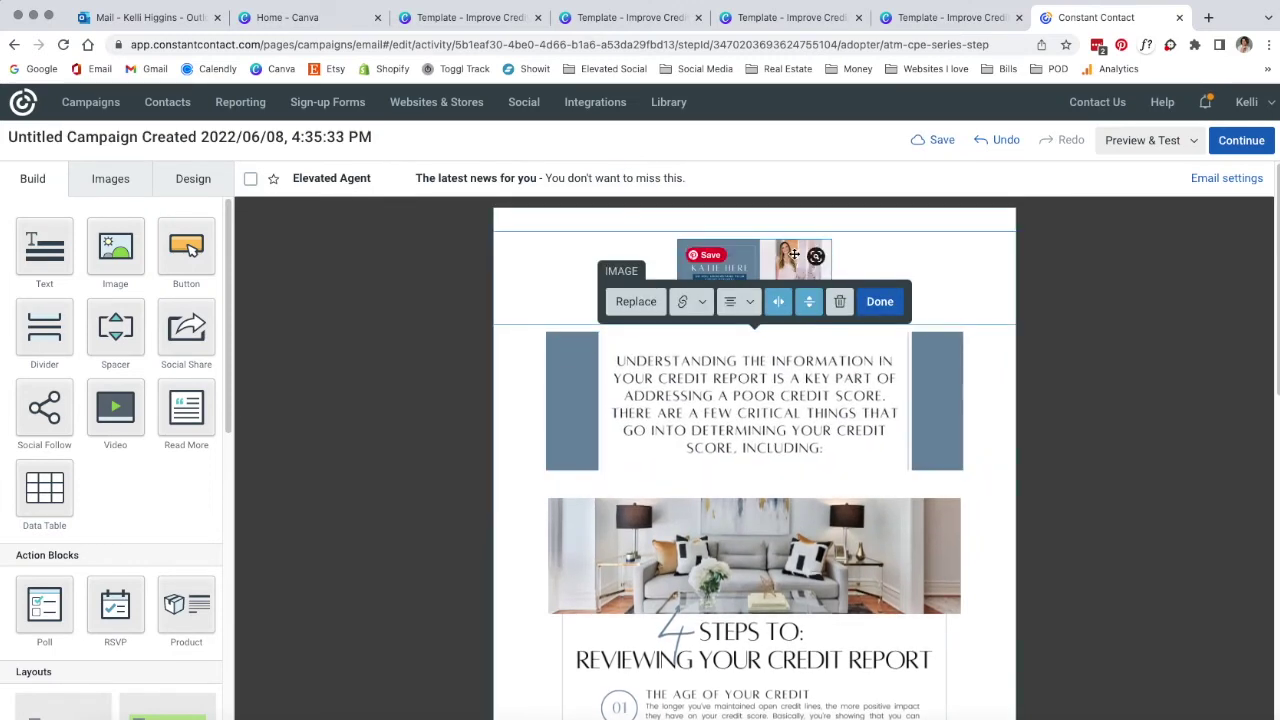
drag(816, 256, 985, 404)
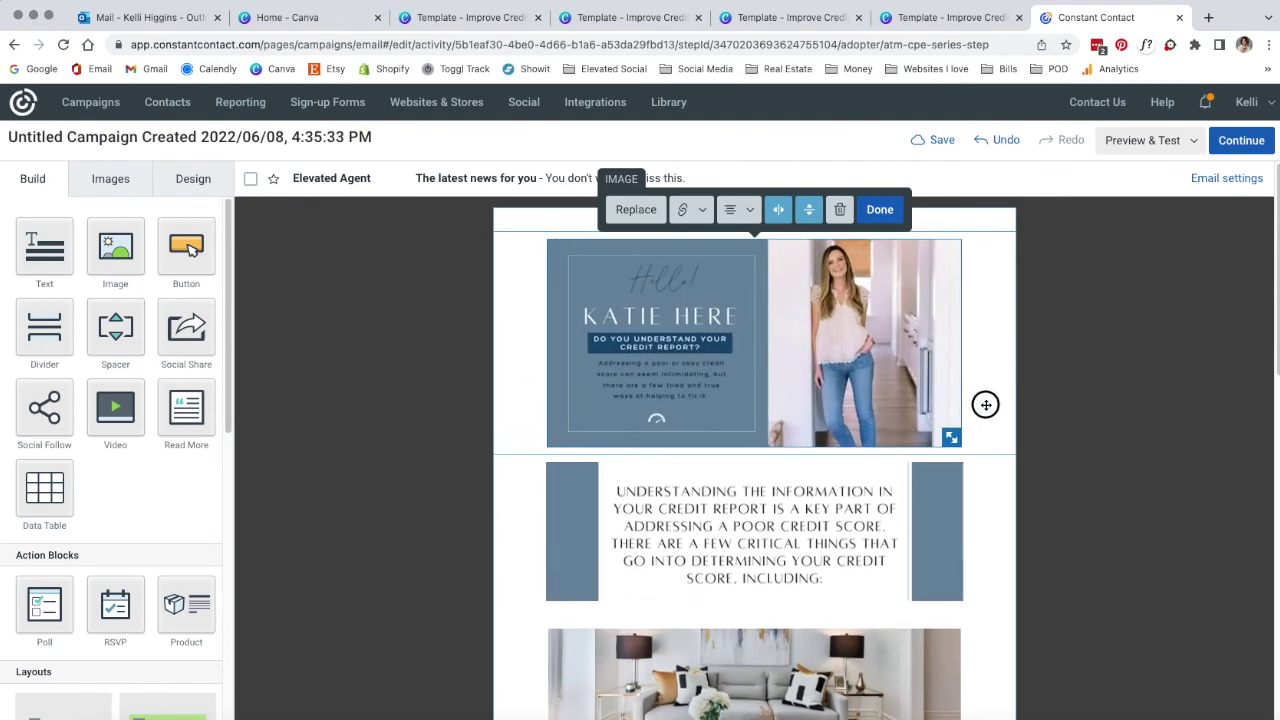
- Deselect the images, review the email, and open the Design settings for backgrounds and borders
click(1137, 451)
scroll(1136, 452, down, 3)
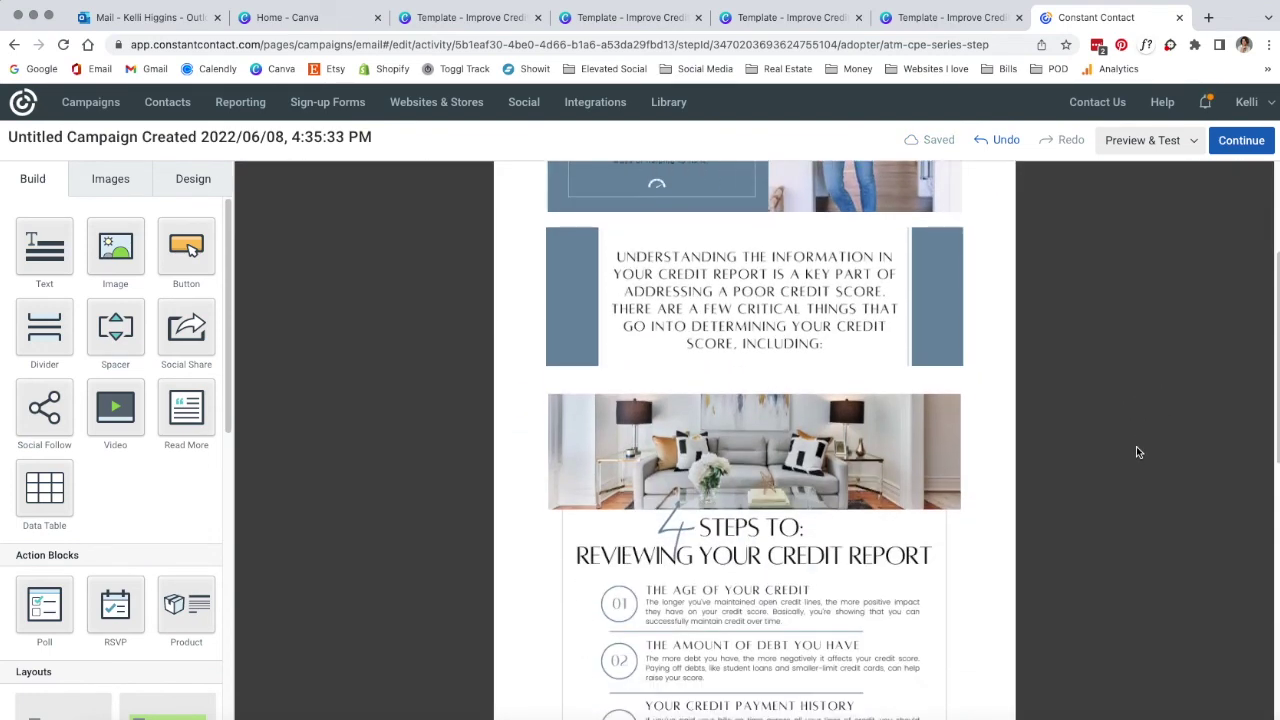
scroll(1136, 452, down, 7)
scroll(1135, 452, up, 5)
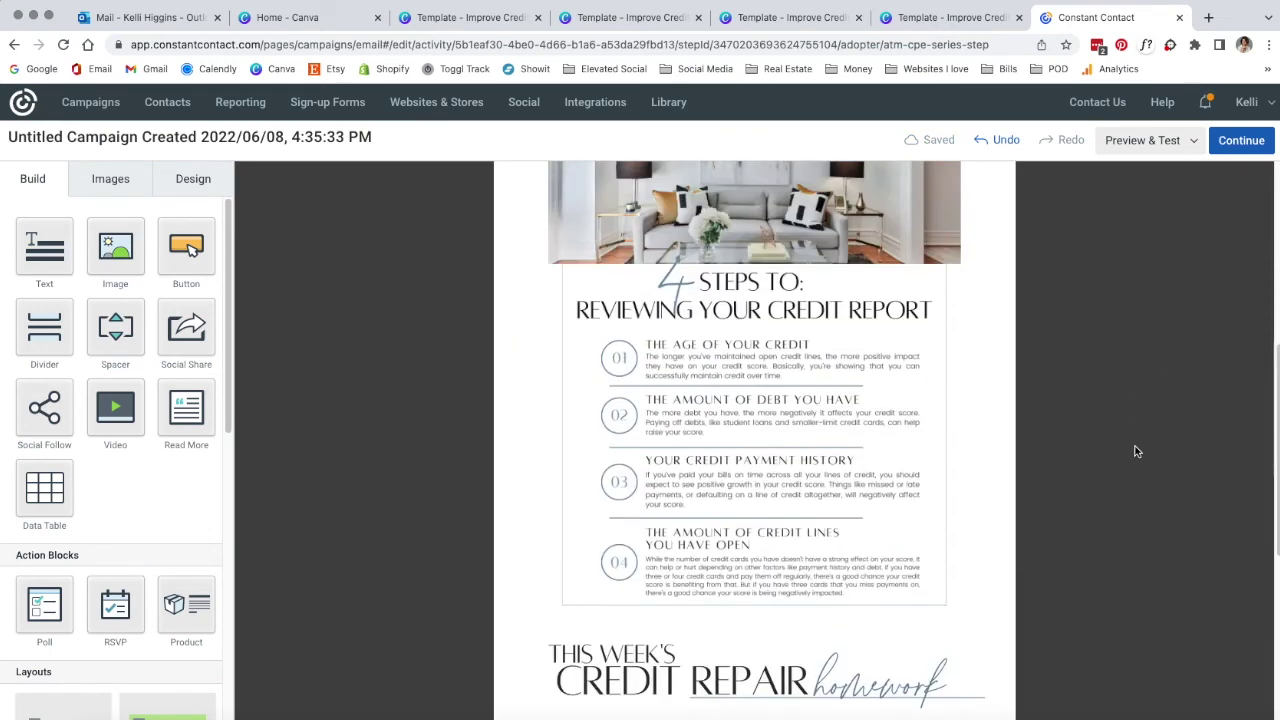
scroll(1135, 451, up, 5)
click(193, 178)
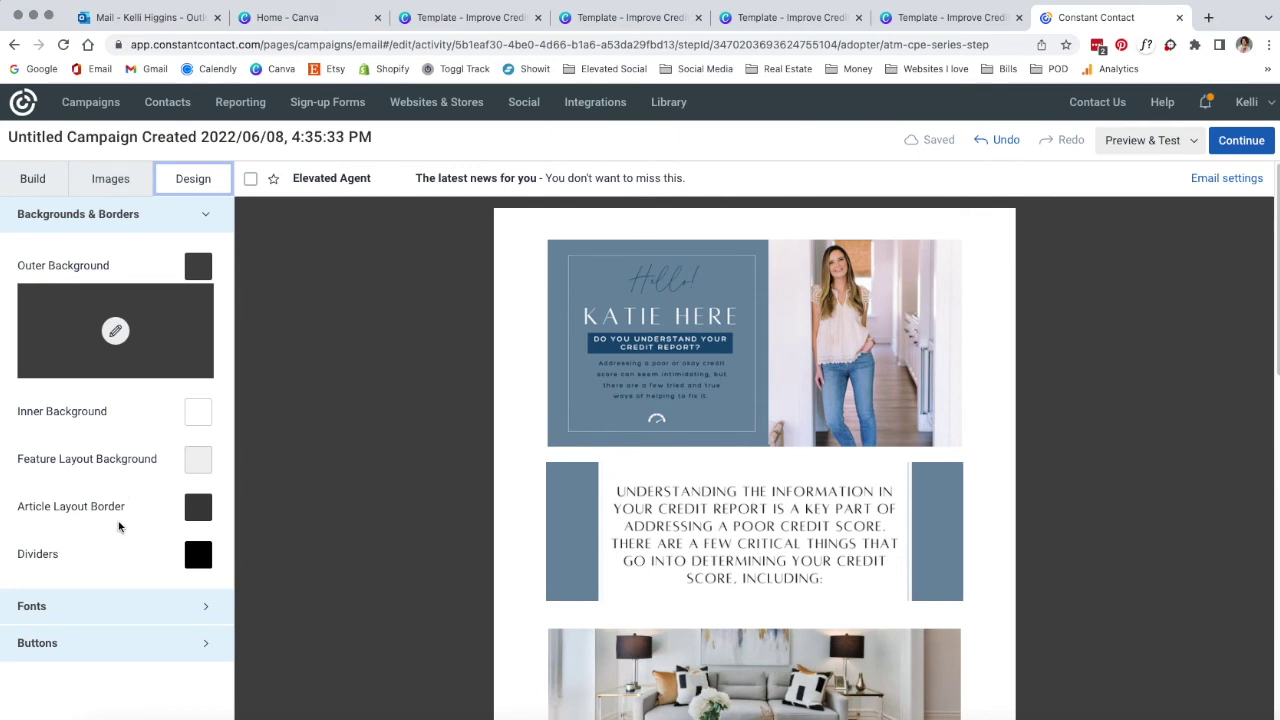
- Go back to Build and check the subject, preheader and sender settings, leaving them unchanged
click(32, 176)
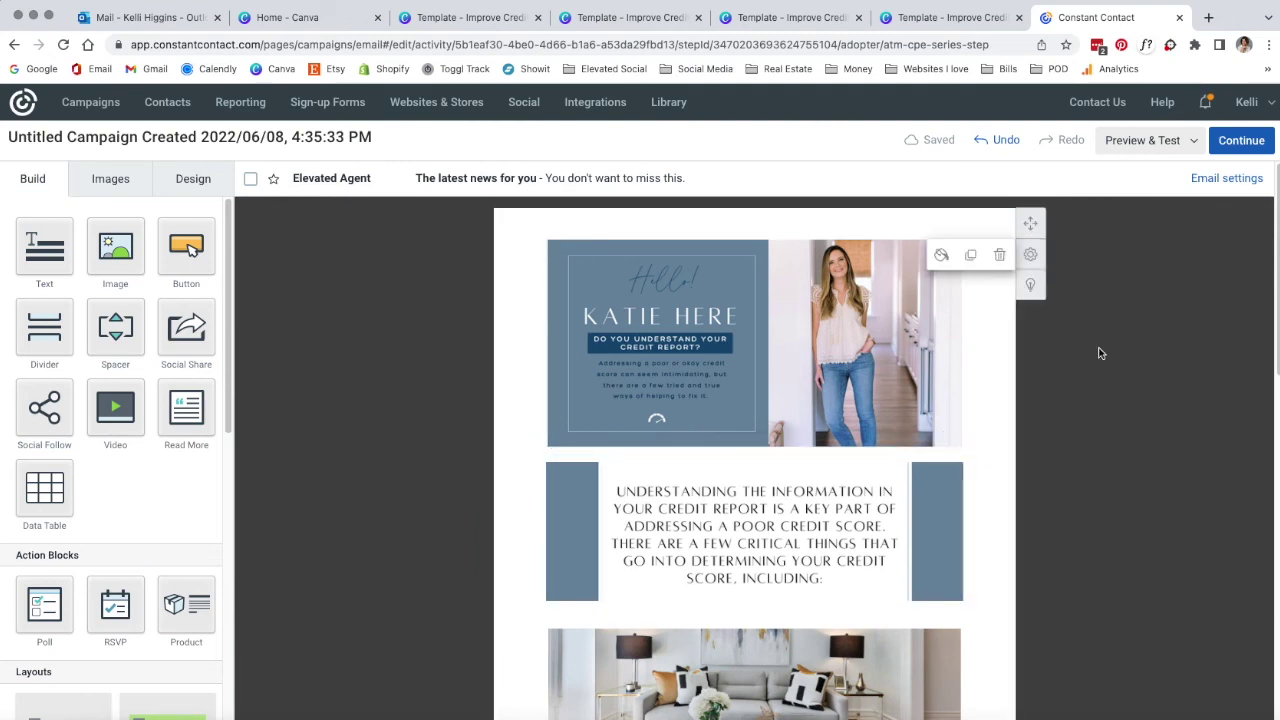
scroll(766, 380, down, 15)
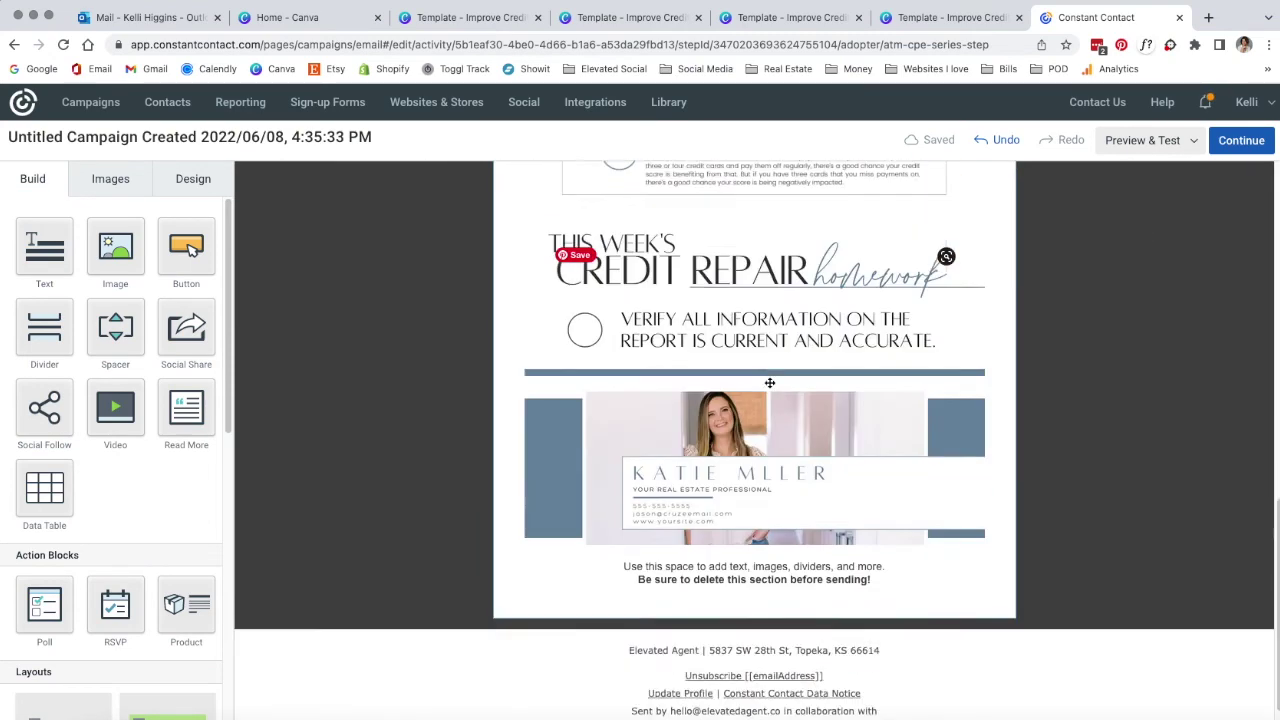
scroll(292, 178, up, 15)
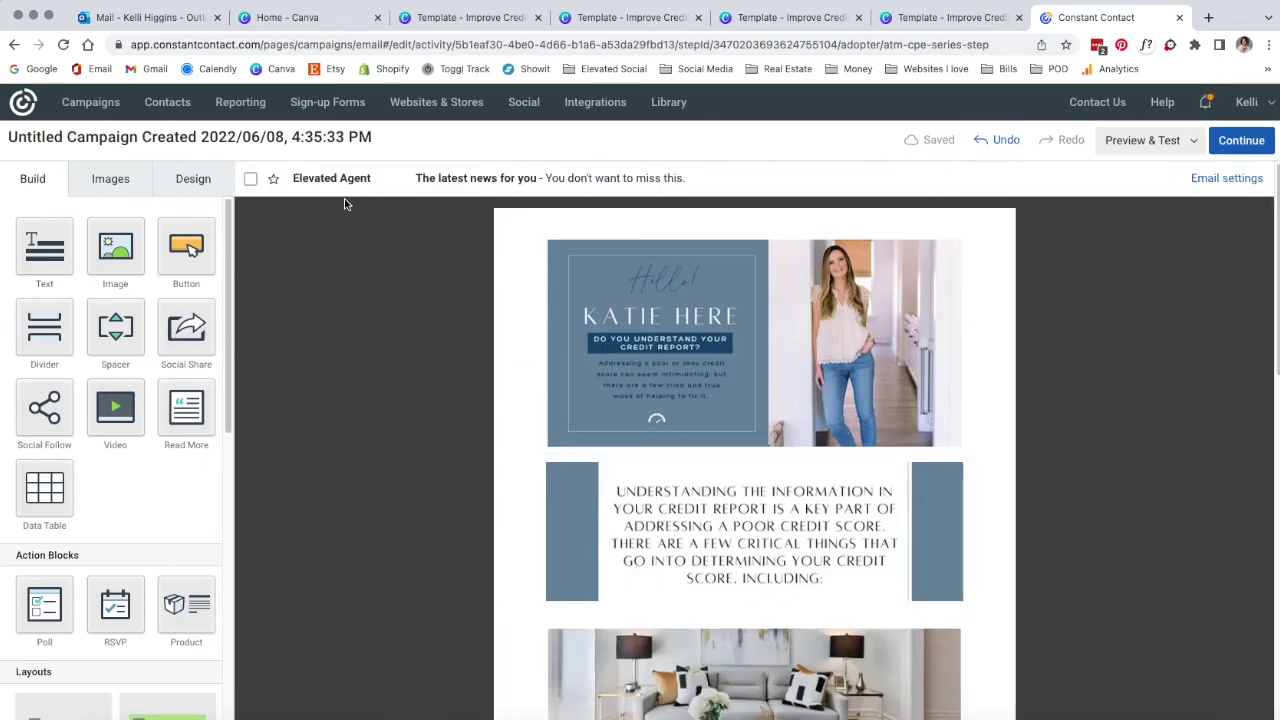
click(420, 178)
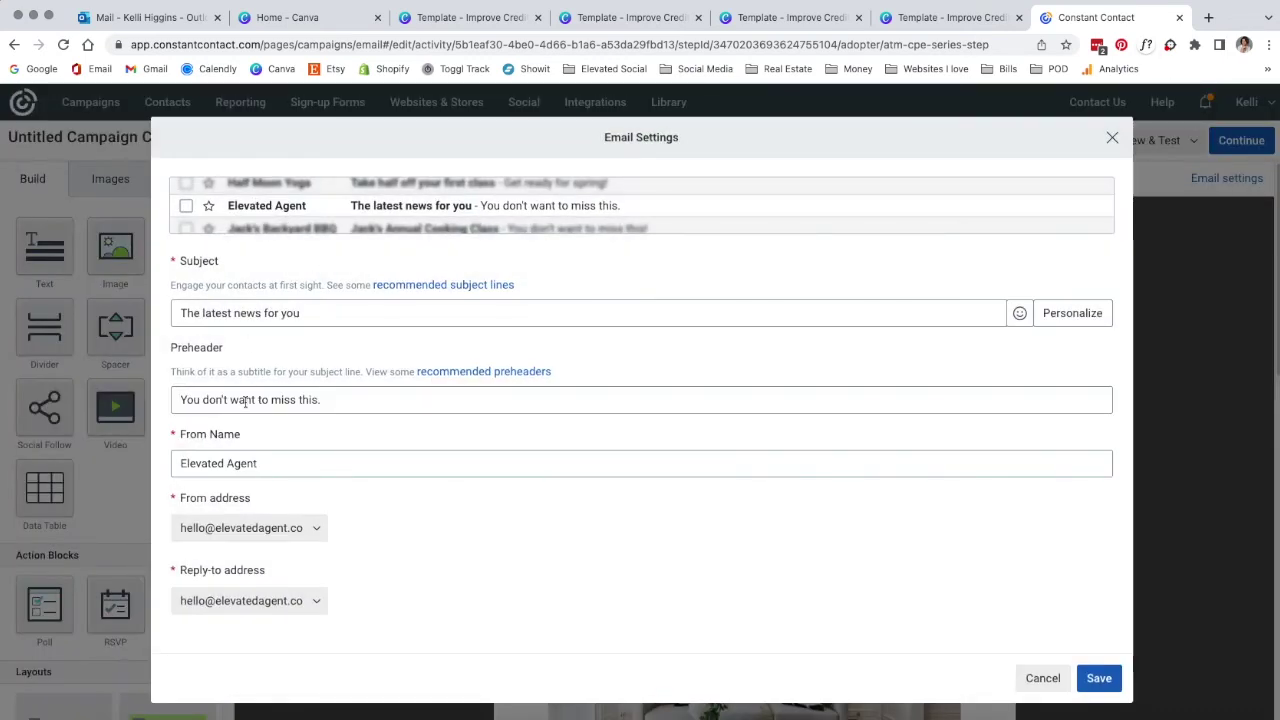
click(1112, 137)
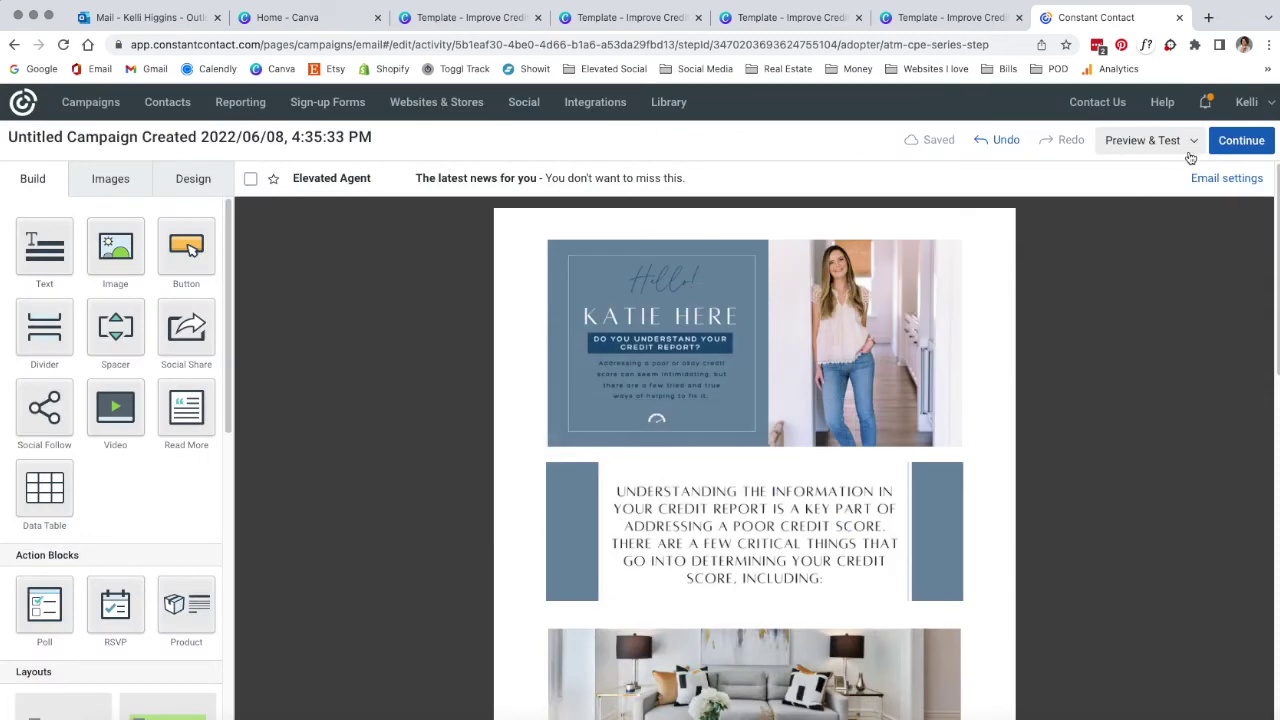
- Continue from the editor to the series overview and try Rename Step on email 1
click(1240, 140)
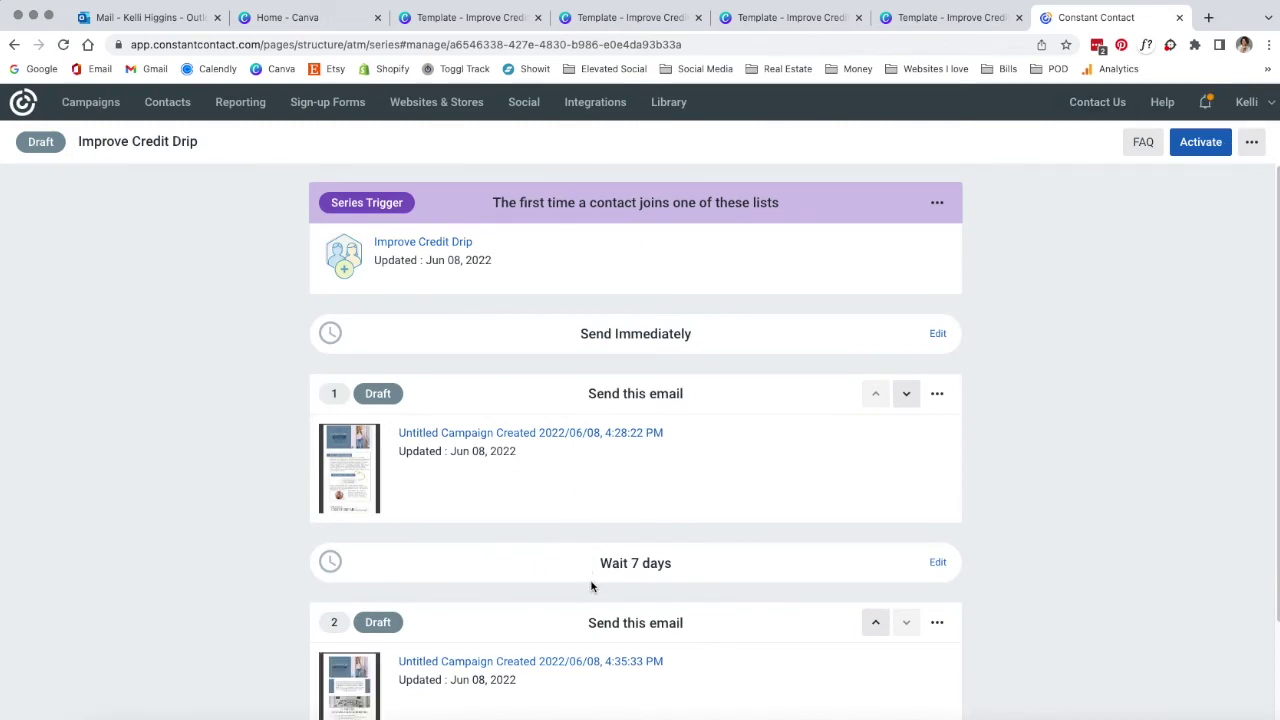
scroll(591, 587, down, 1)
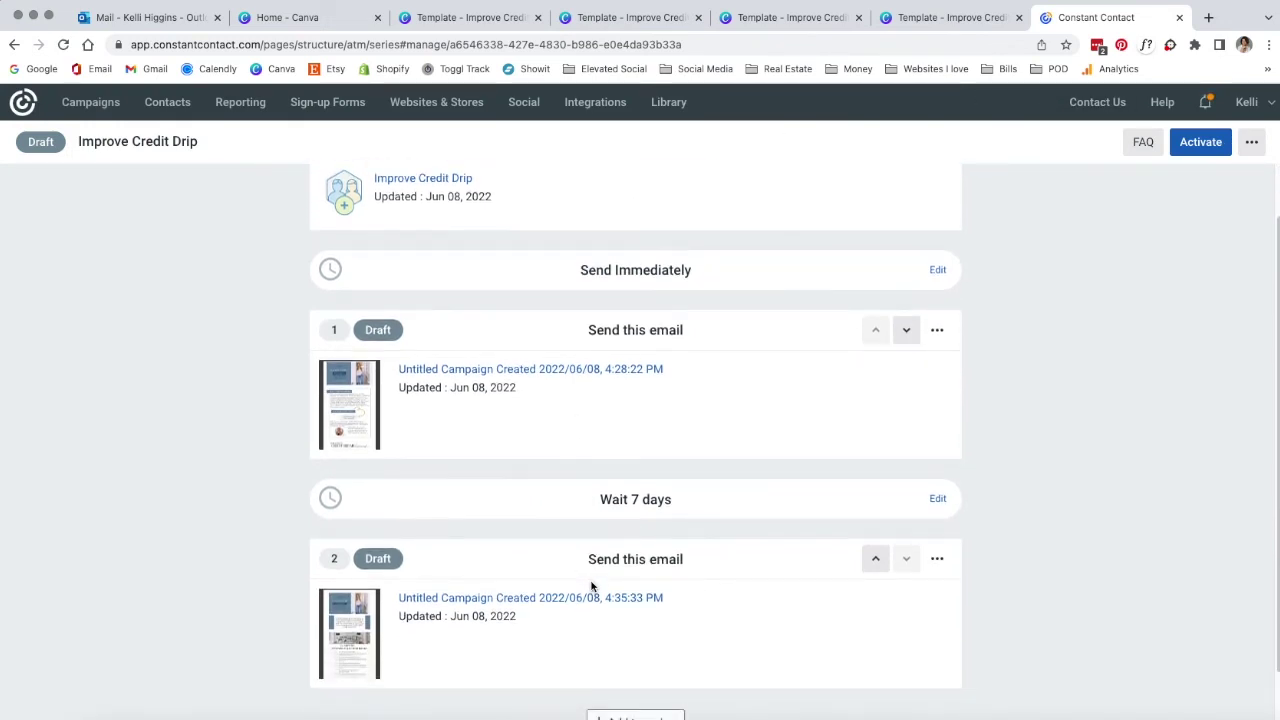
click(937, 331)
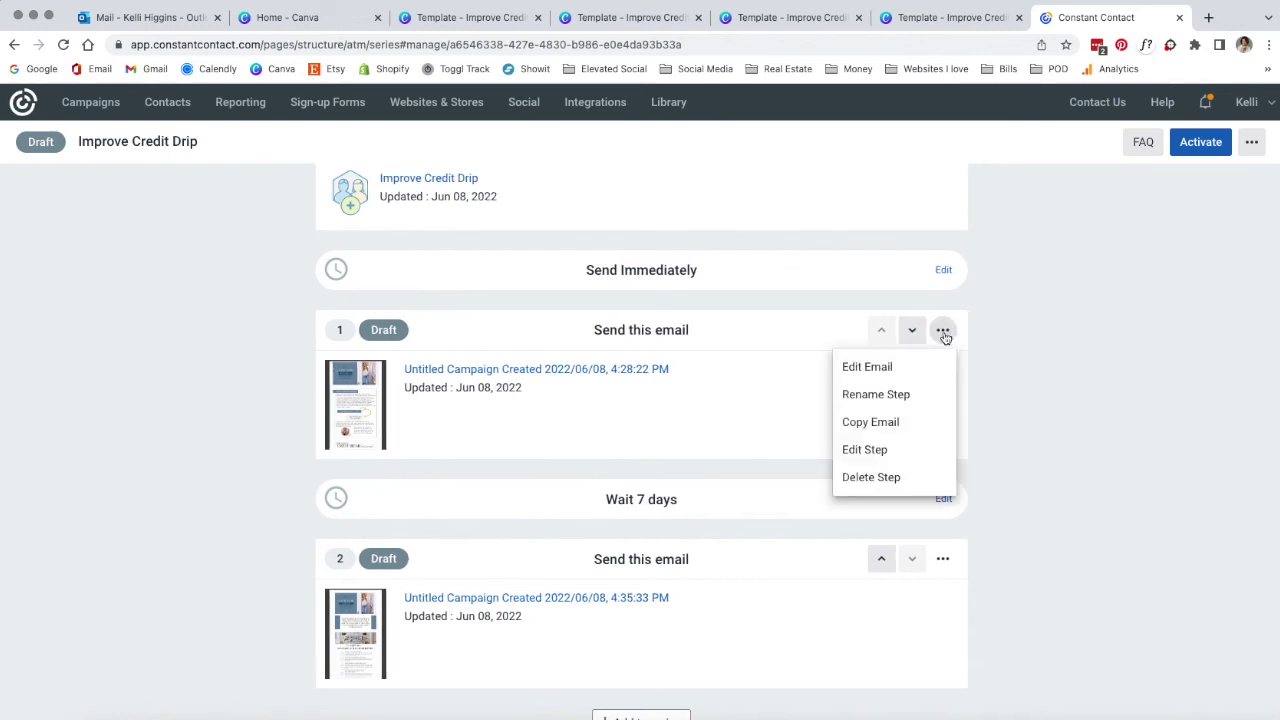
click(864, 395)
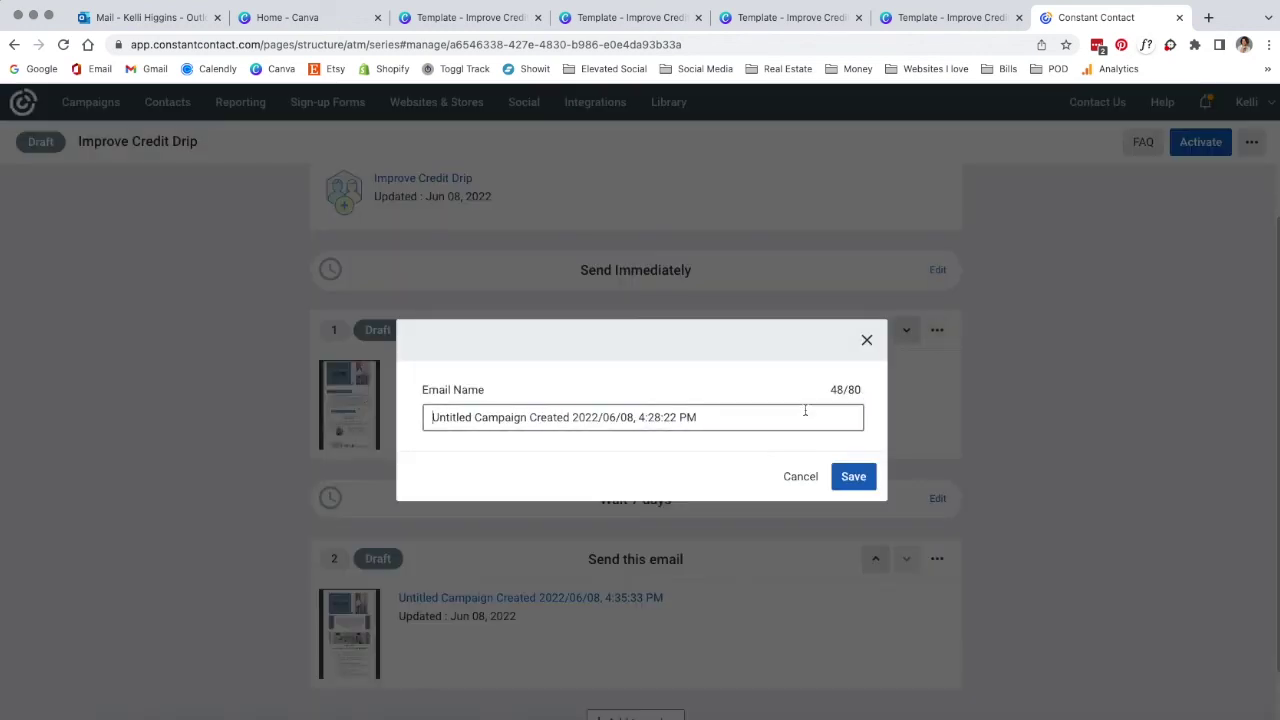
click(381, 393)
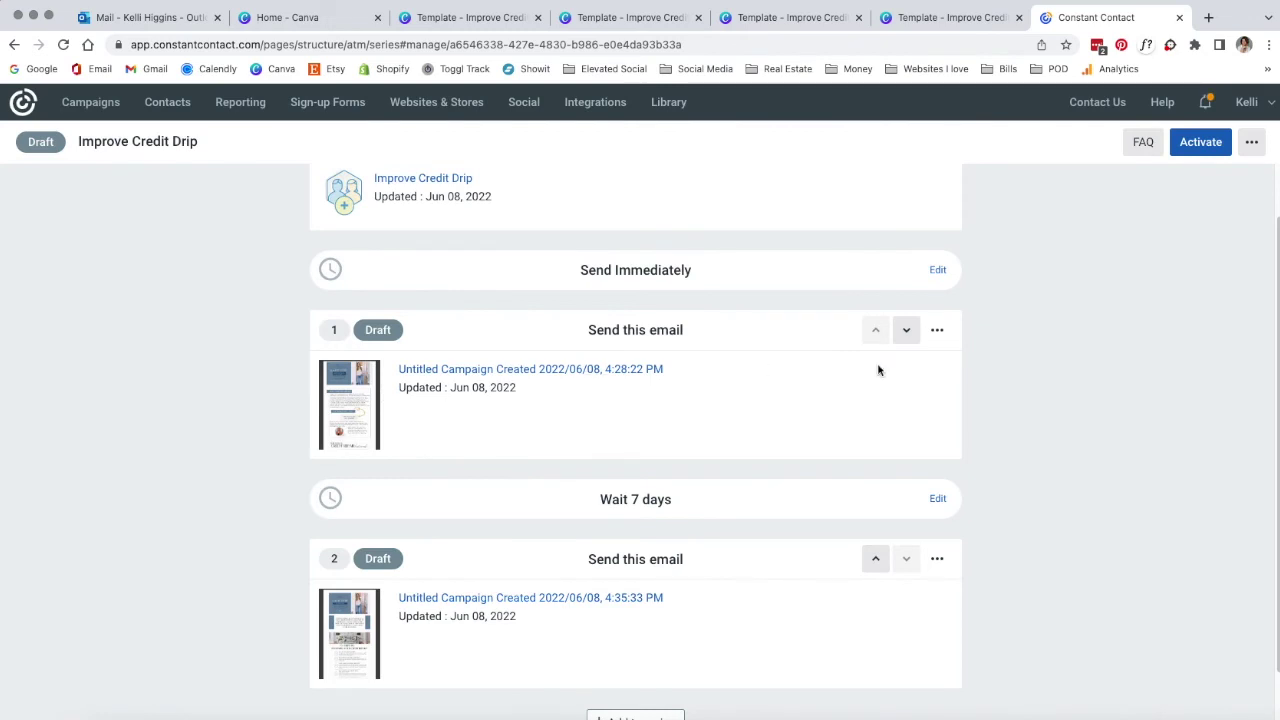
- Rename email 1 to 'Improve Credit Drip Email #1: Welcome', fixing the 'Improce' typo, and save
click(937, 330)
click(875, 395)
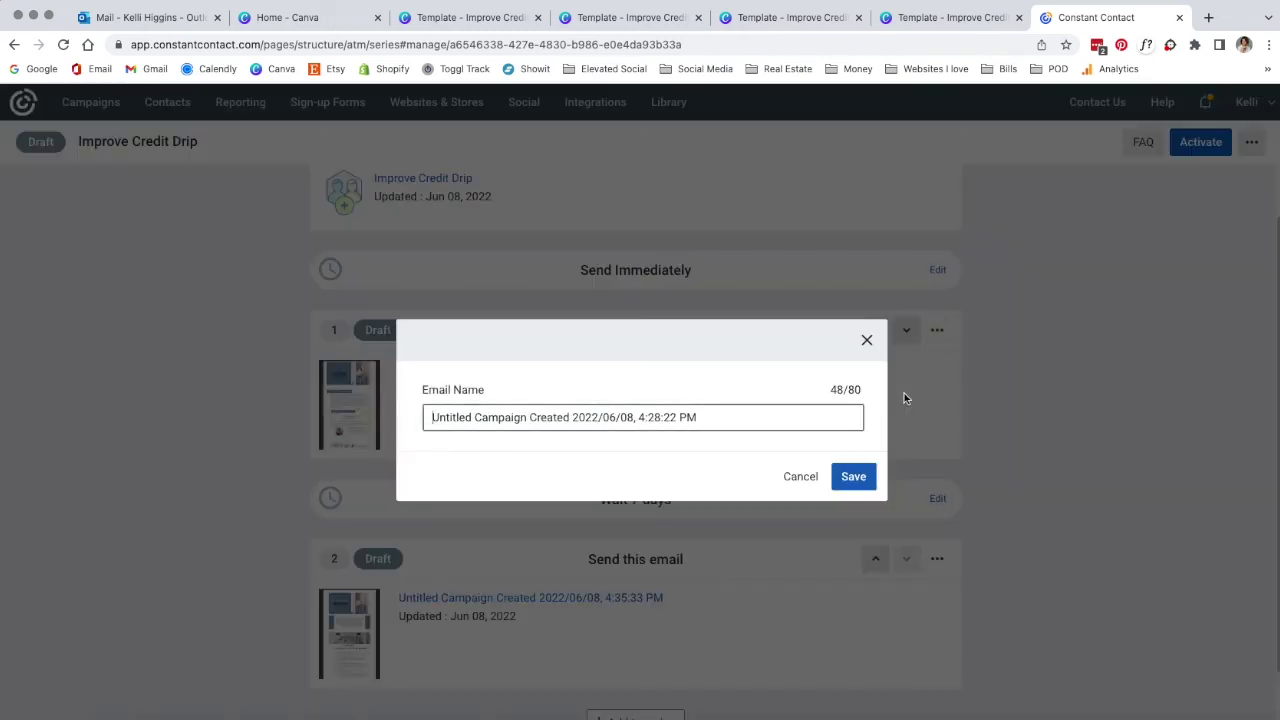
text(Im)
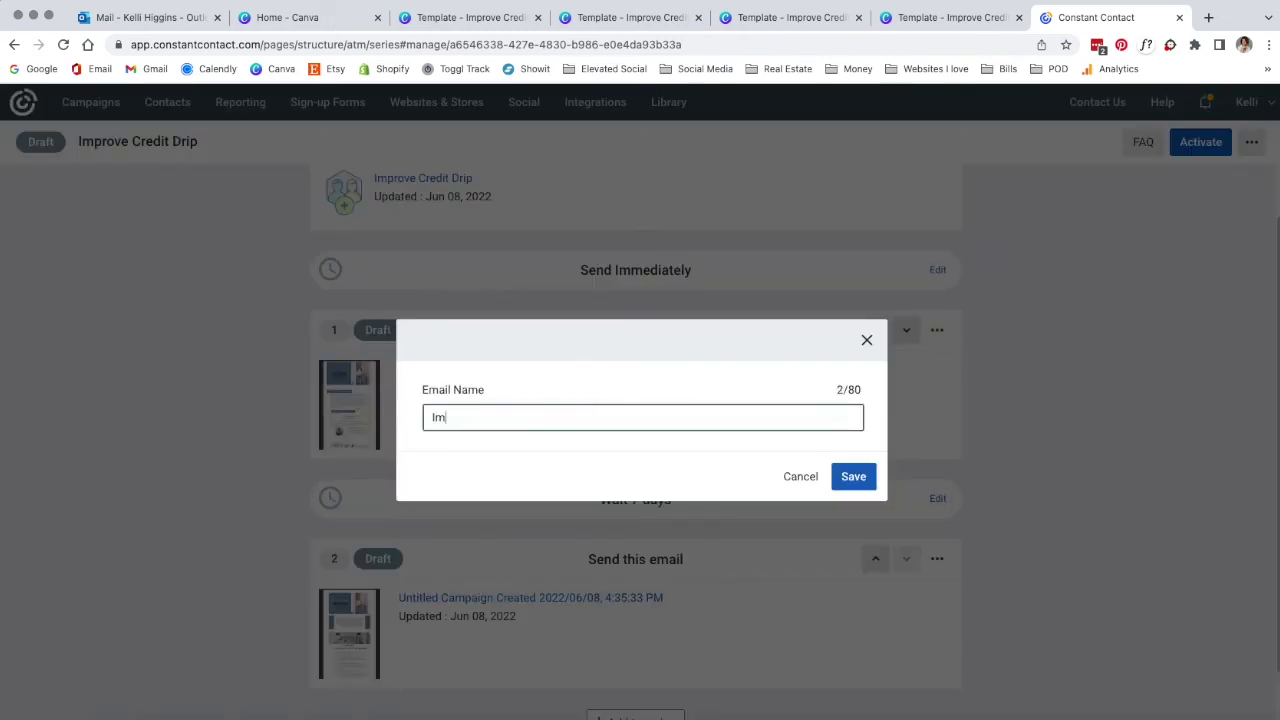
text(proce Credit Drip Email #1)
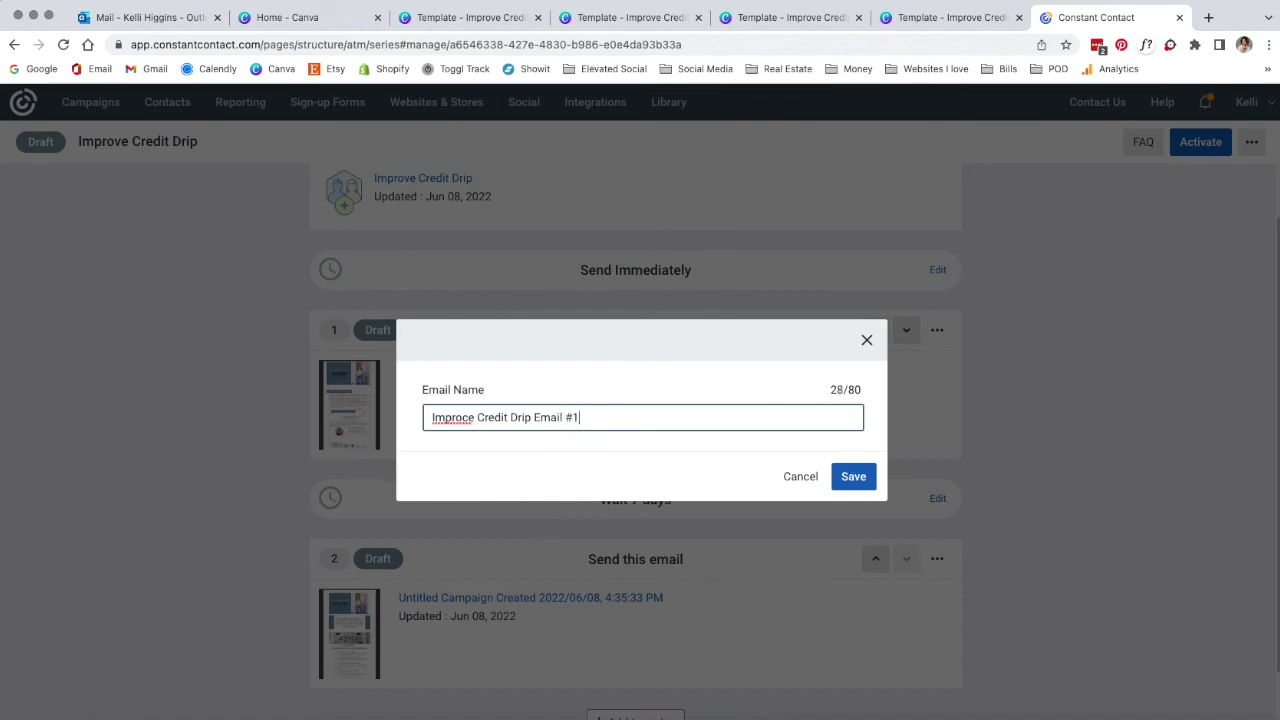
text(come)
right_click(447, 418)
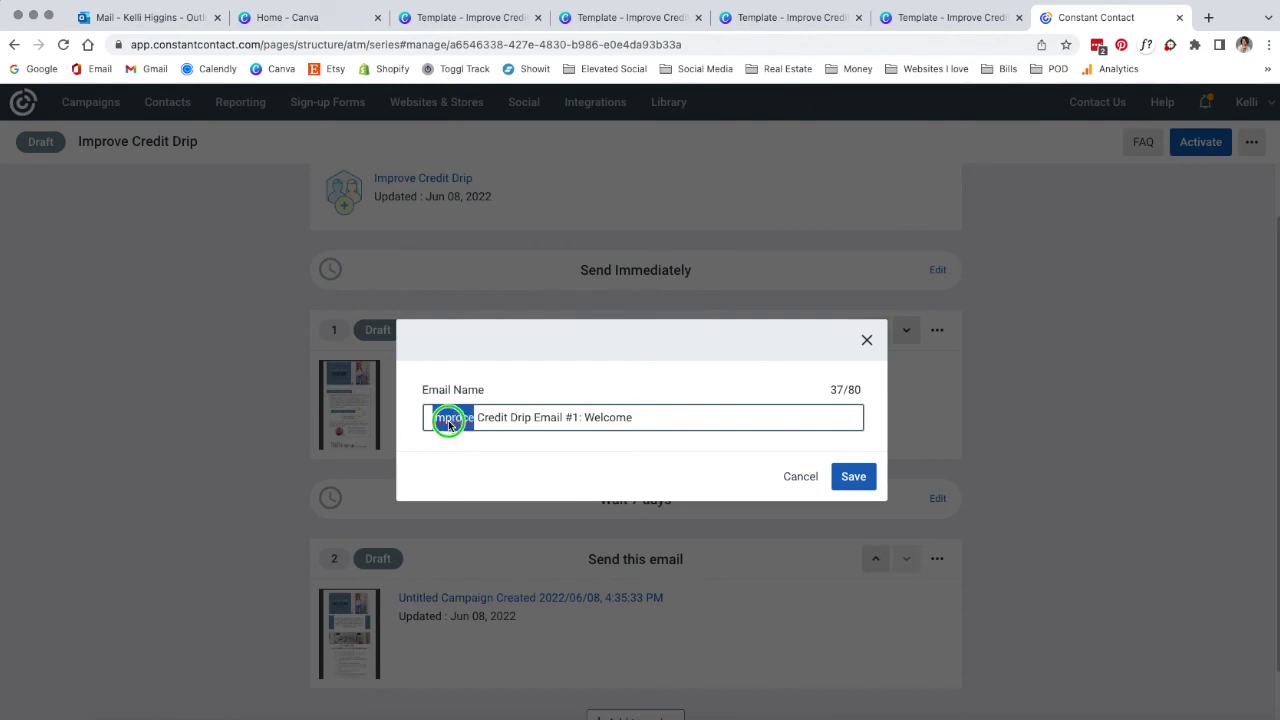
click(466, 420)
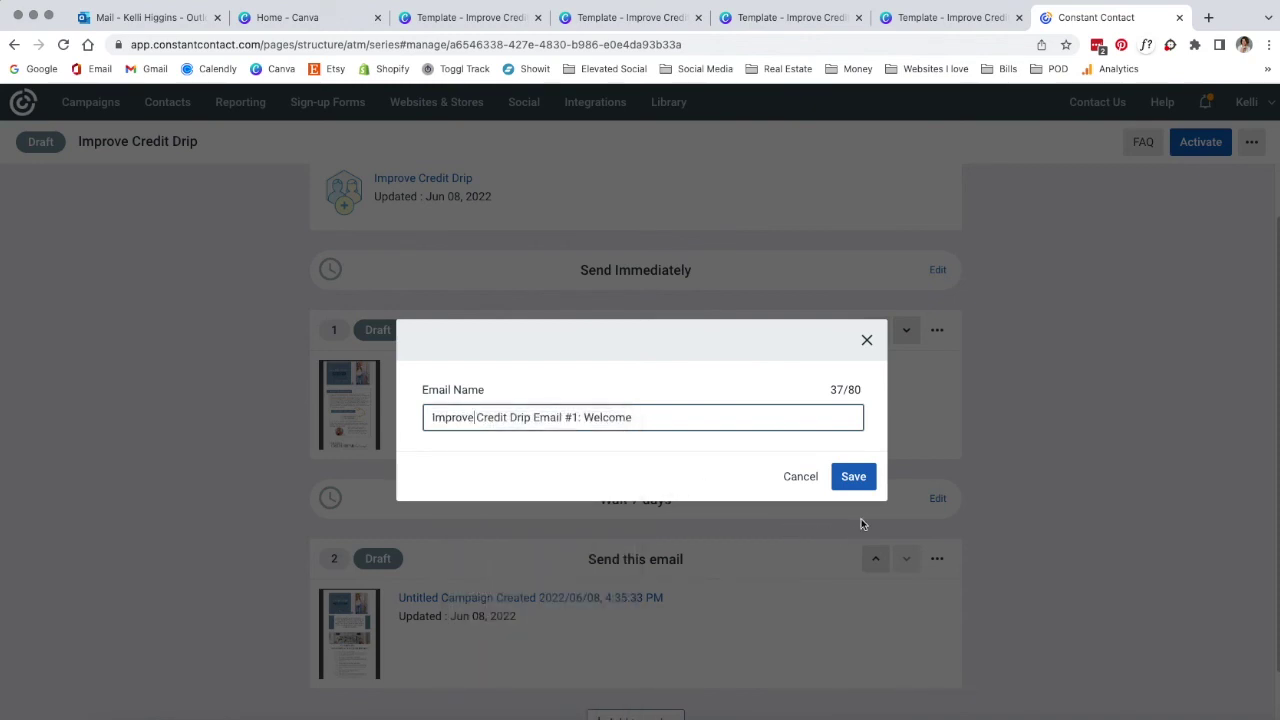
click(851, 479)
click(601, 422)
key(super+a)
key(super+c)
click(858, 478)
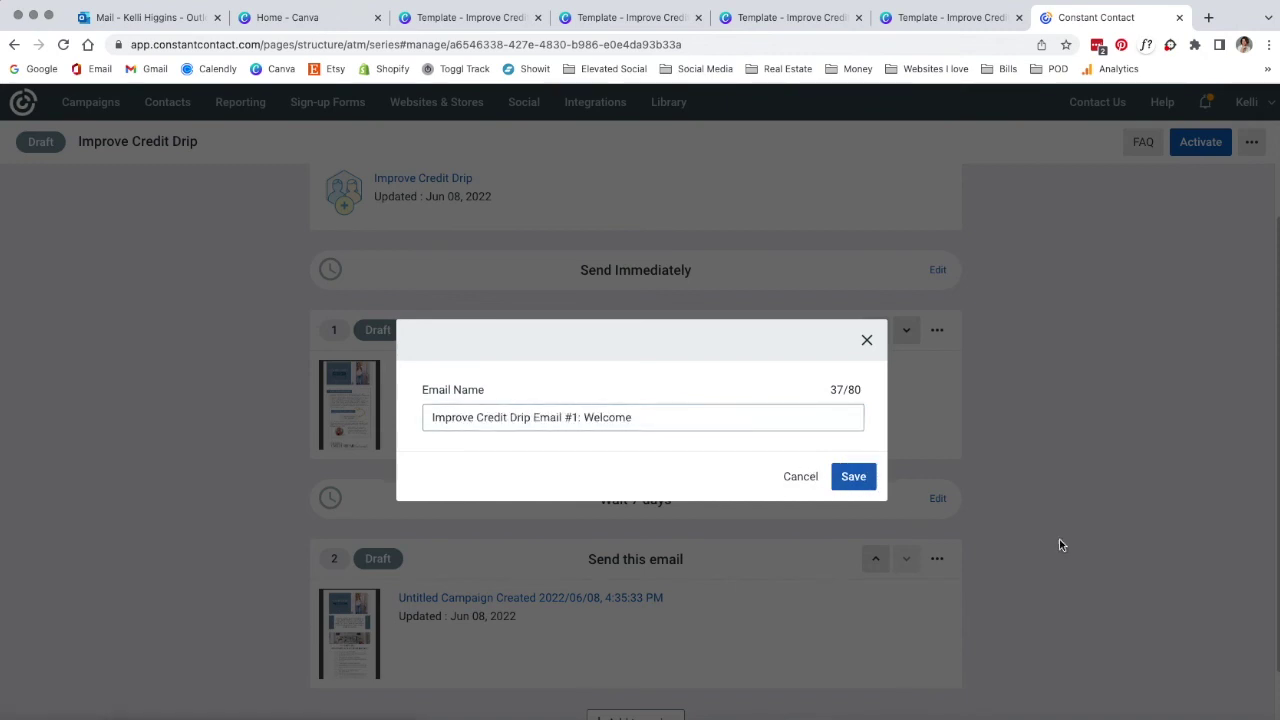
- Rename email 2 to 'Improve Credit Drip Email #2: Review Information' by editing the pasted email 1 name
scroll(1040, 550, down, 1)
click(937, 482)
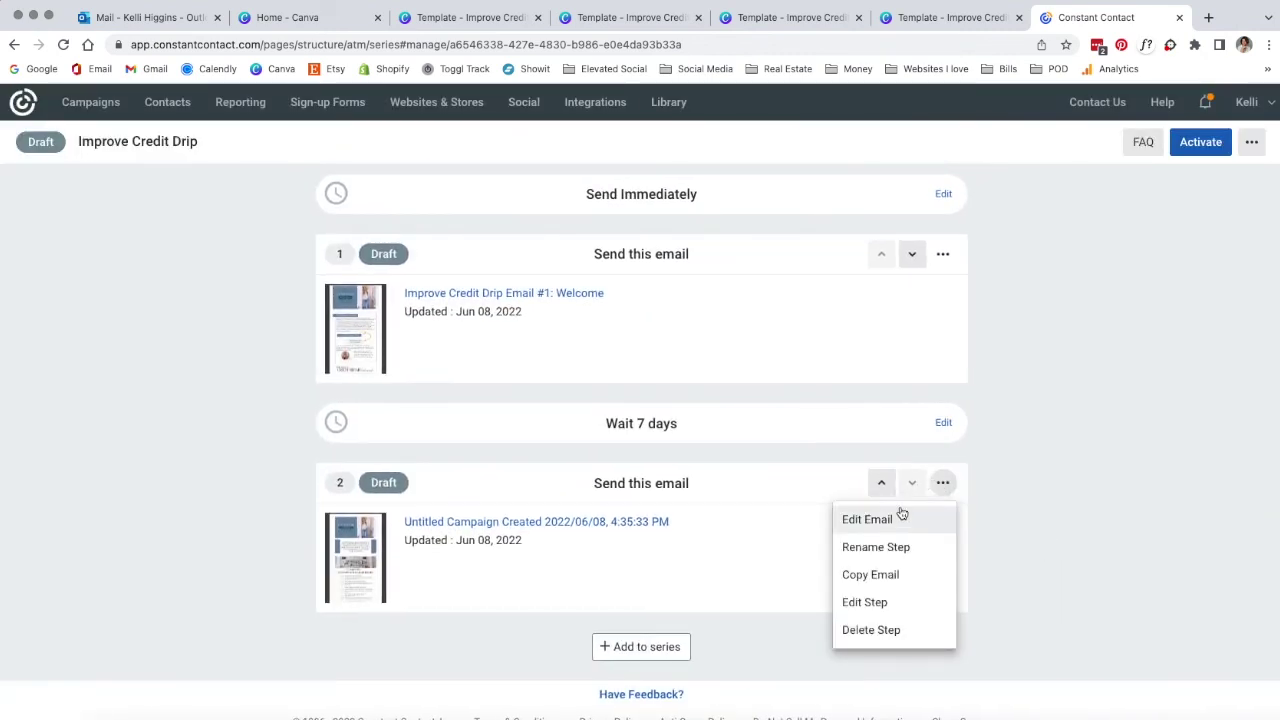
click(893, 551)
key(super+a)
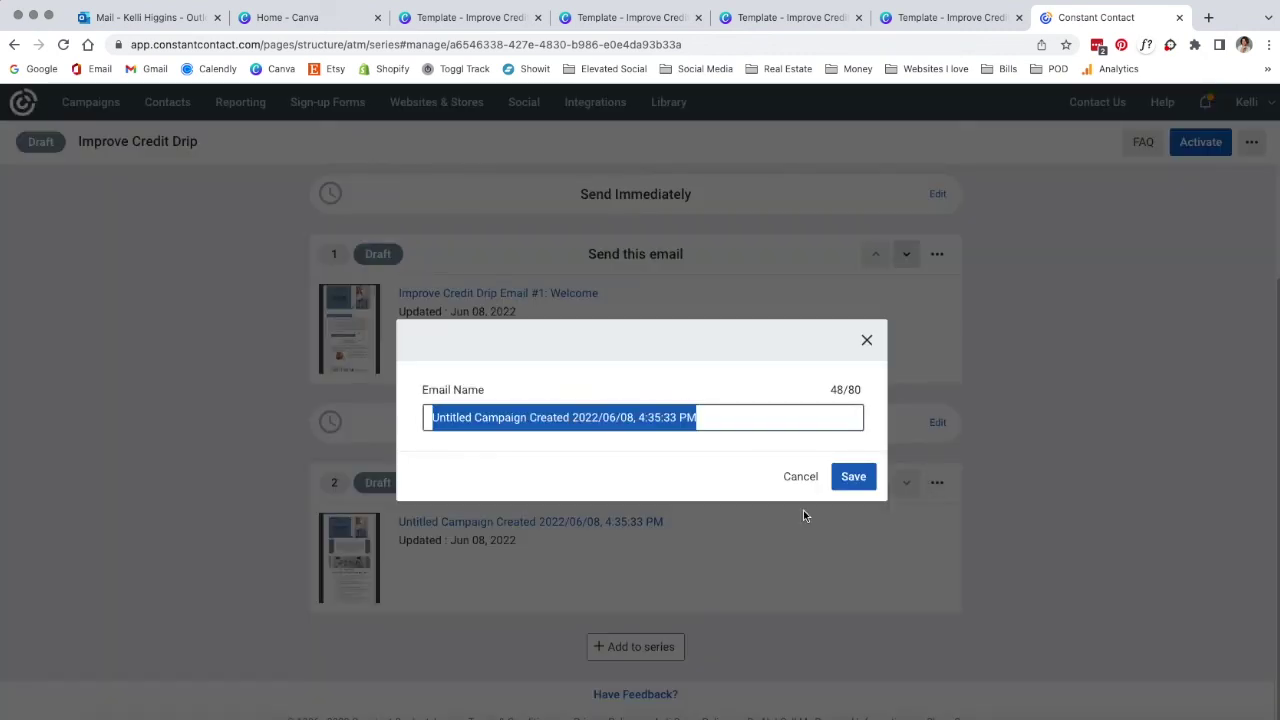
key(super+v)
click(577, 418)
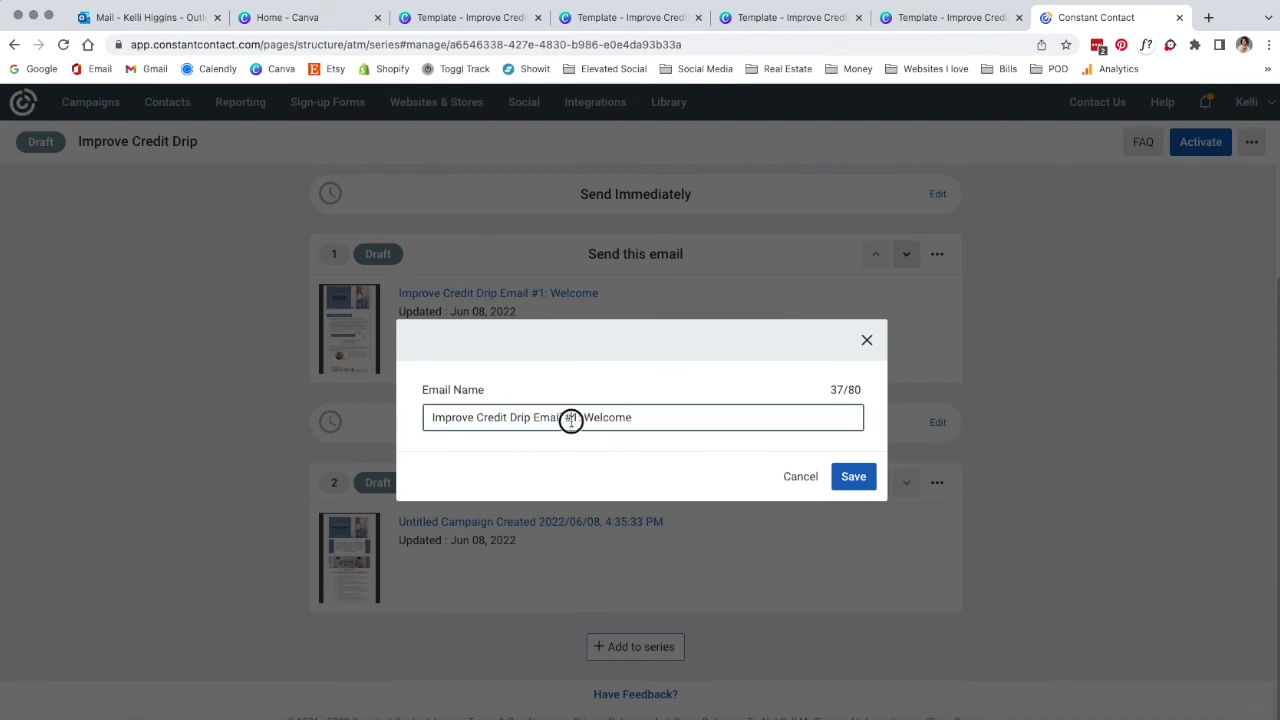
key(BackSpace)
text(2)
click(586, 417)
key(Delete)
key(Delete)
key(Delete)
key(Delete)
key(Delete)
key(Delete)
key(Delete)
text(Review Information)
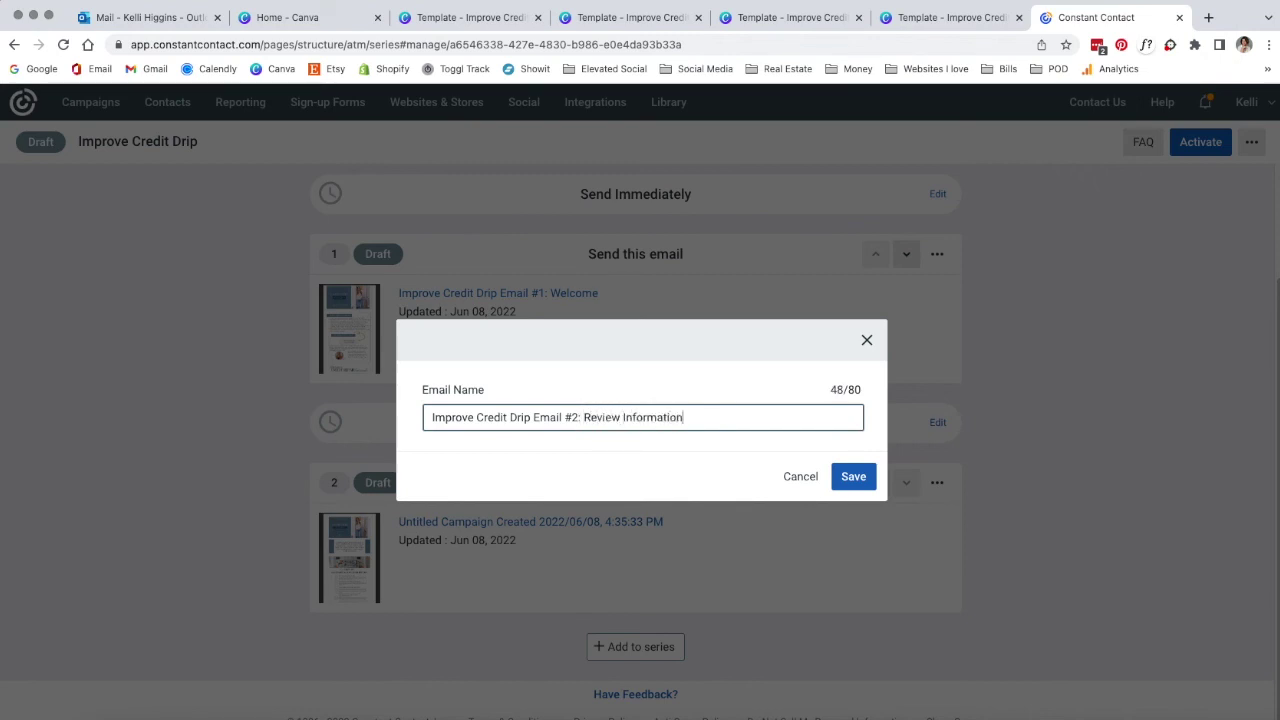
click(853, 478)
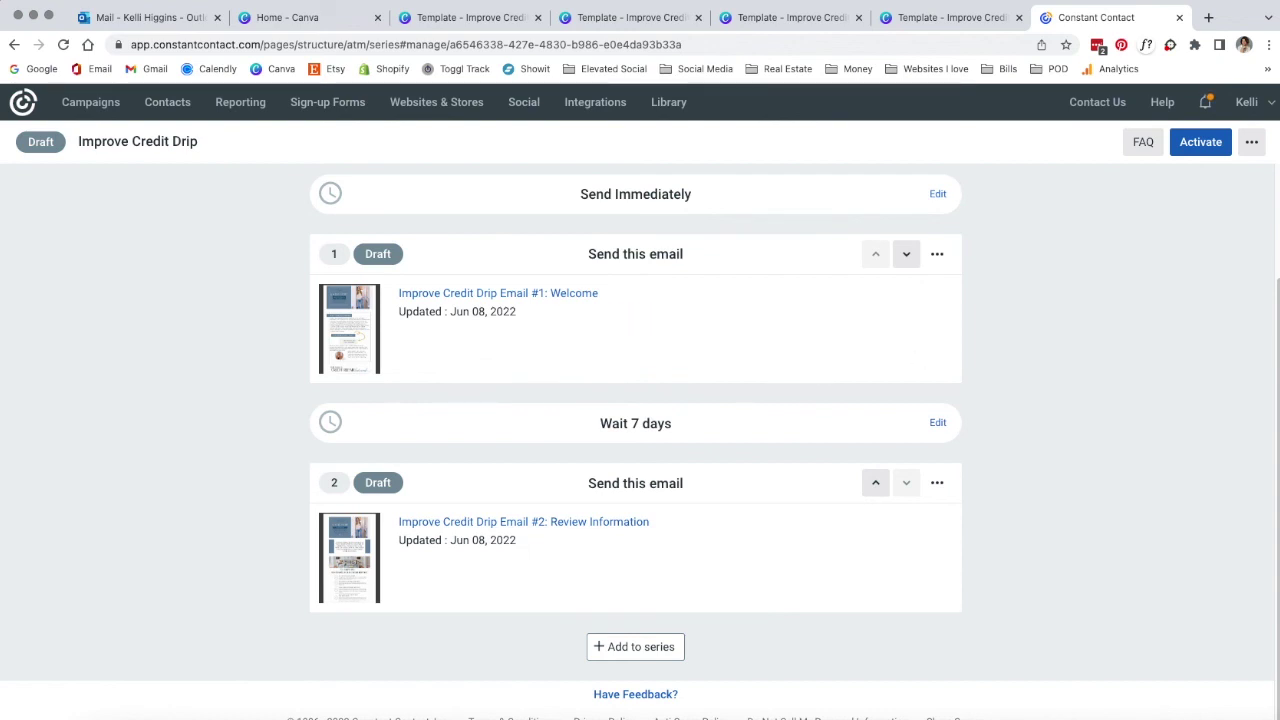
scroll(608, 580, down, 3)
scroll(606, 589, up, 5)
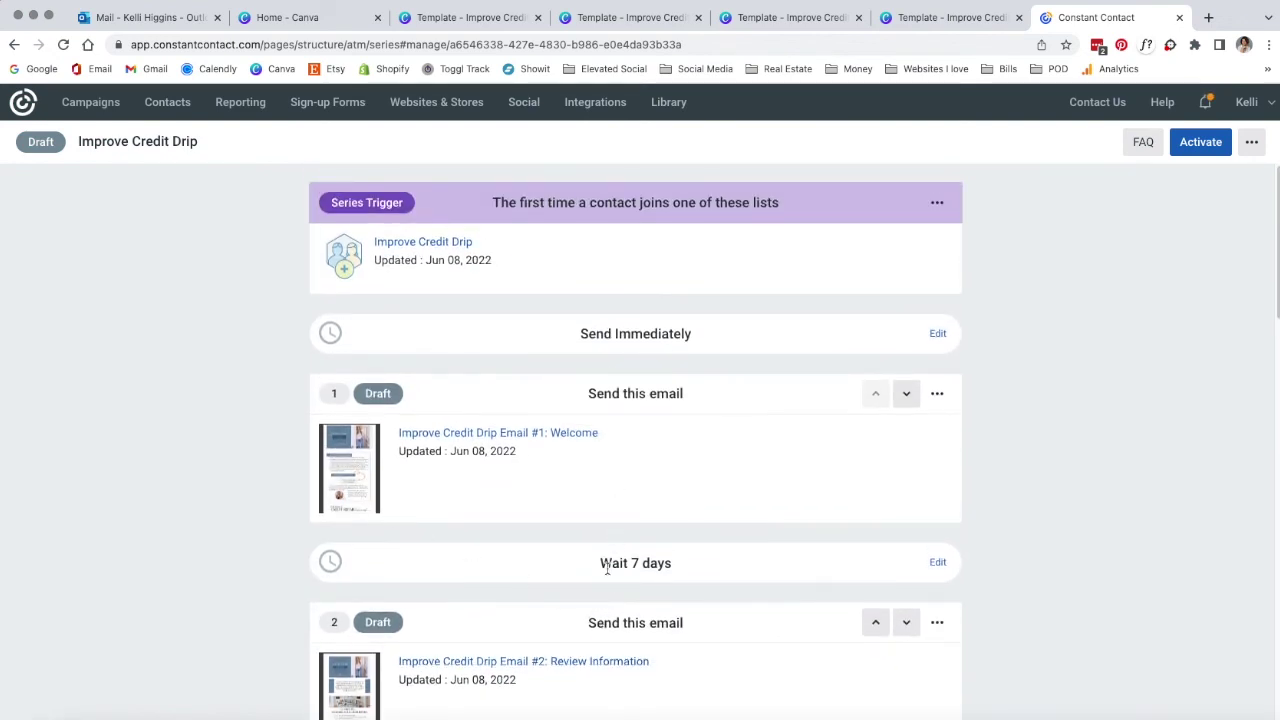
scroll(606, 568, down, 15)
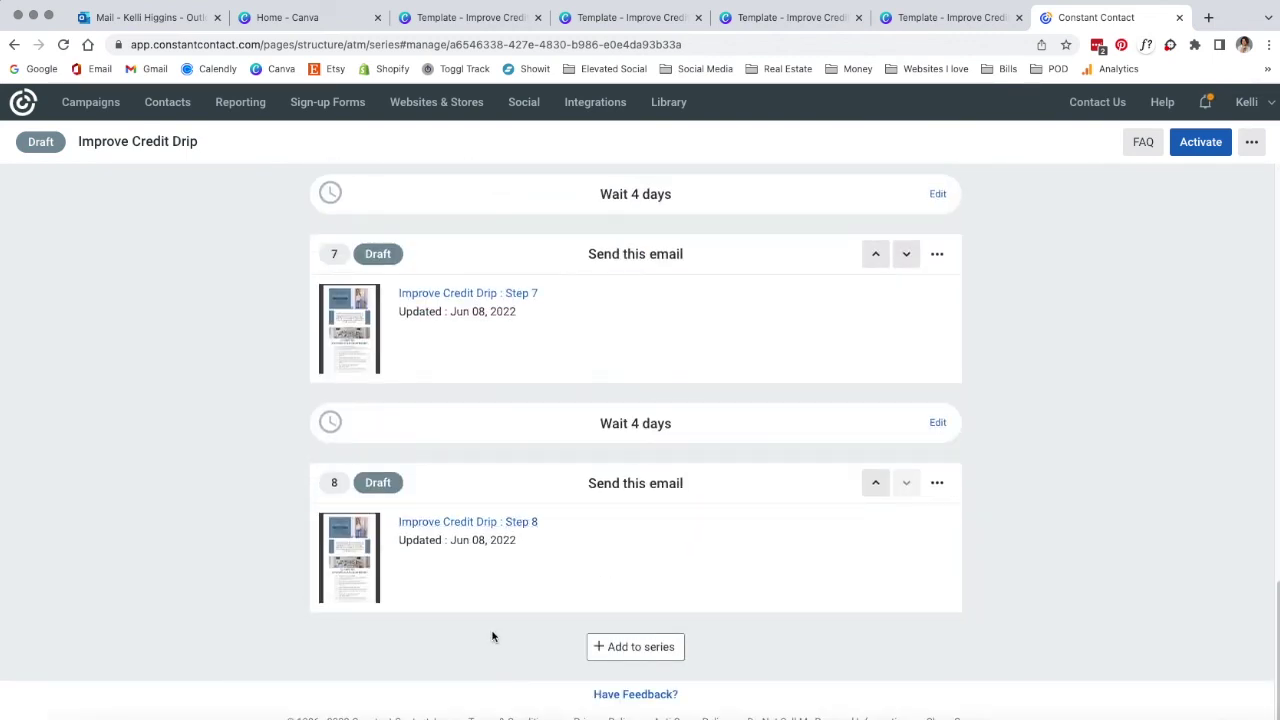
scroll(728, 612, up, 4)
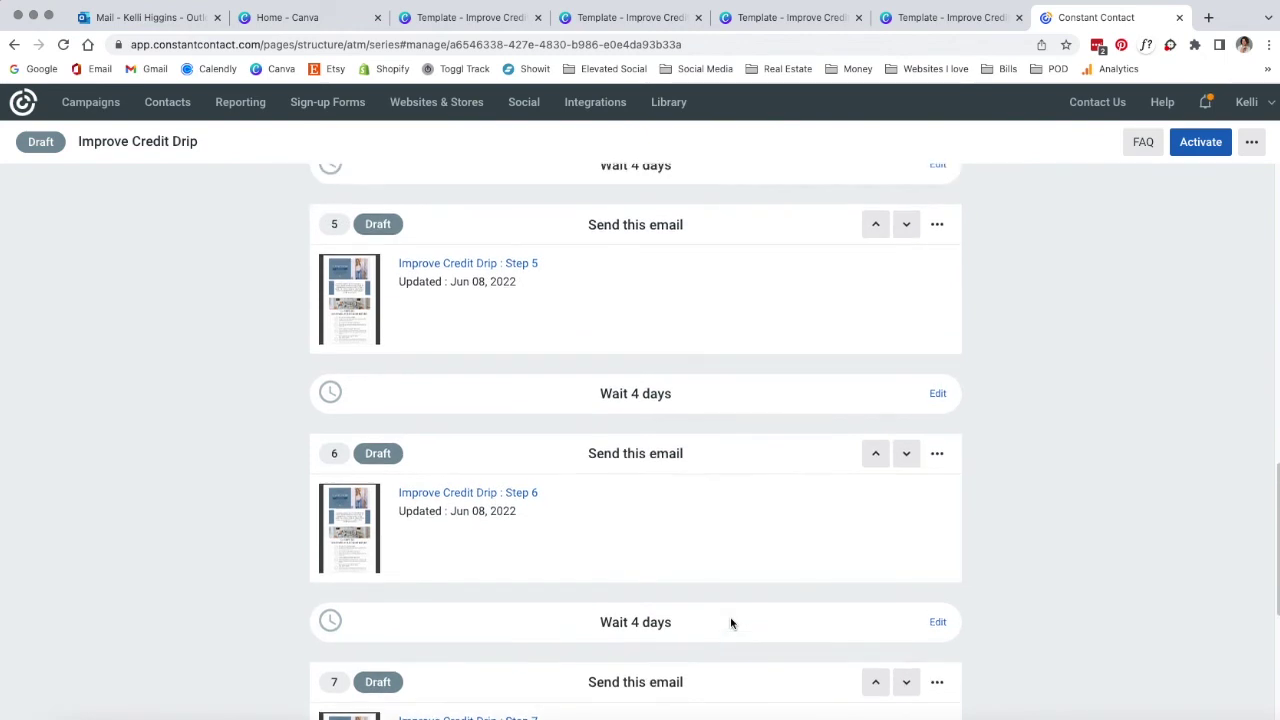
scroll(730, 622, up, 10)
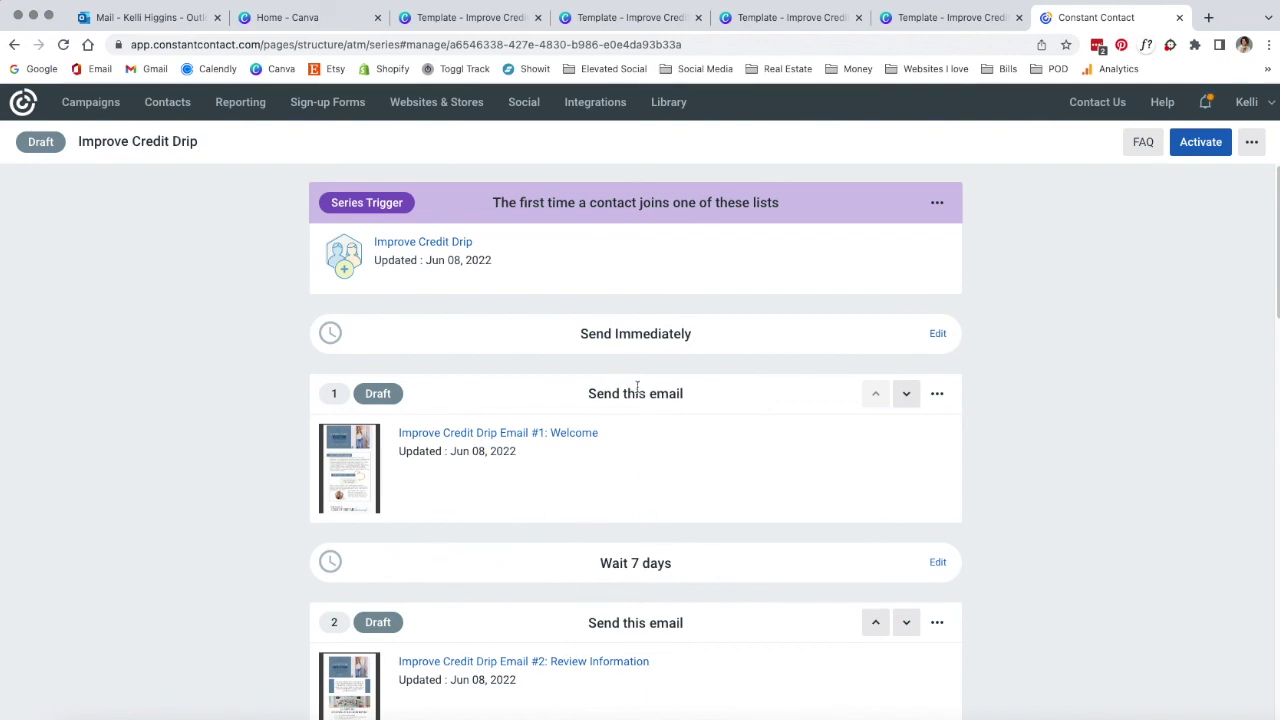
drag(577, 339, 734, 334)
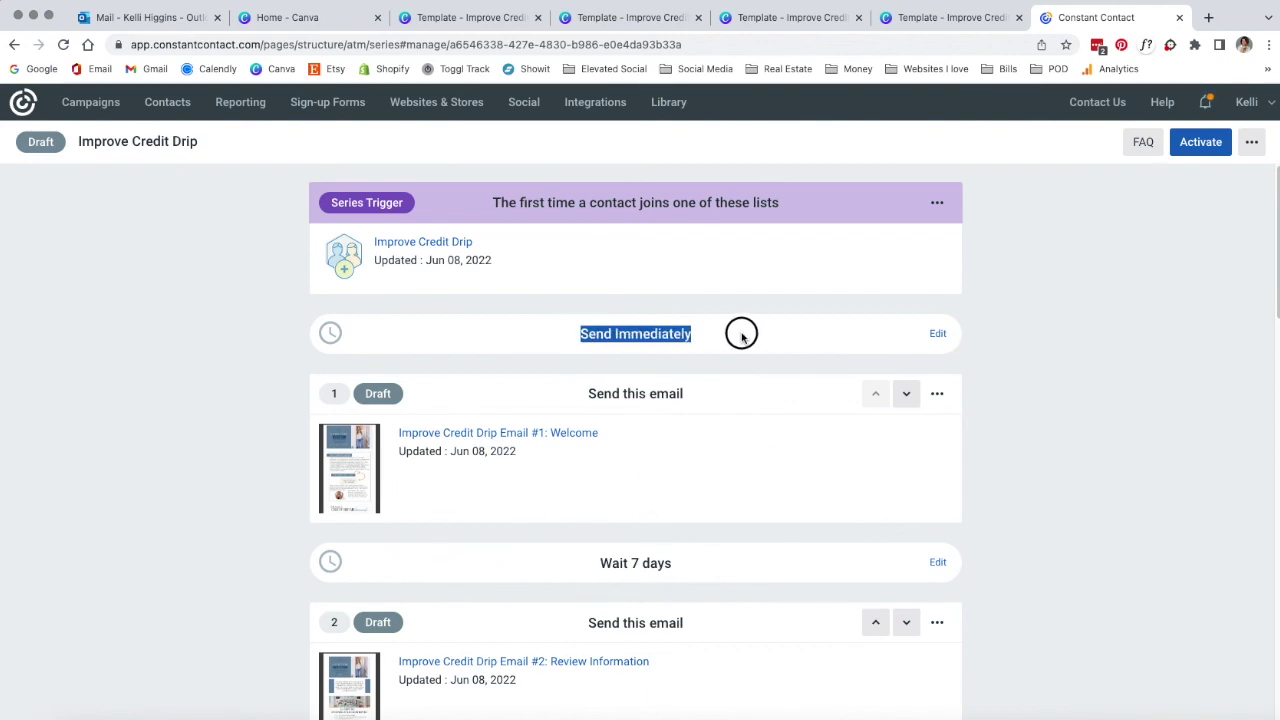
drag(587, 570, 669, 566)
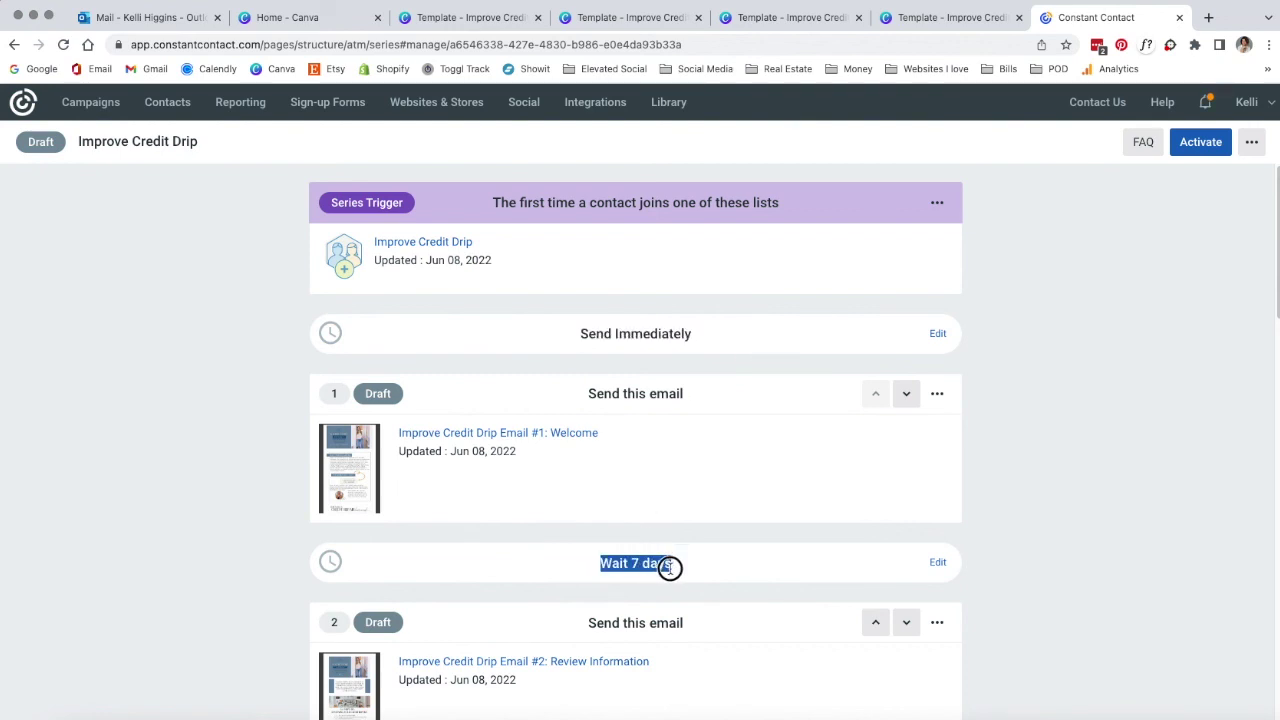
scroll(711, 573, down, 5)
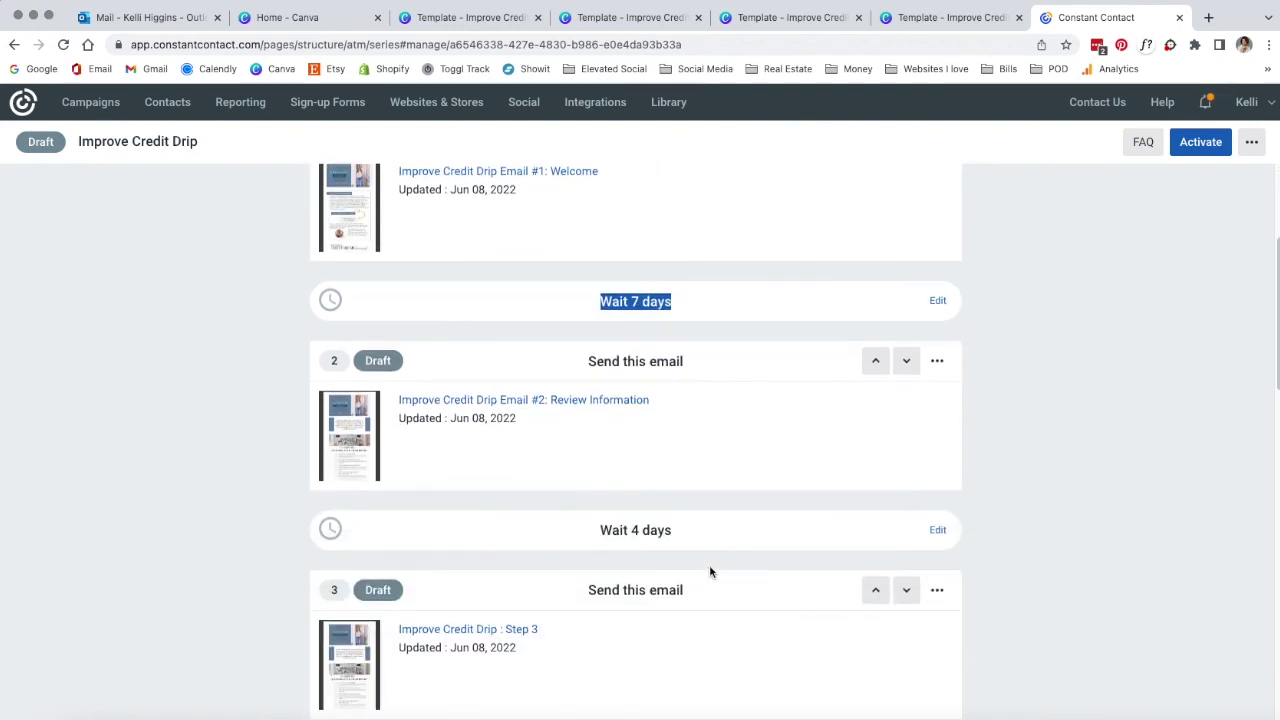
click(610, 533)
- Change the waits after email 2, Step 3 and Step 4 from 4 to 7 days
click(937, 530)
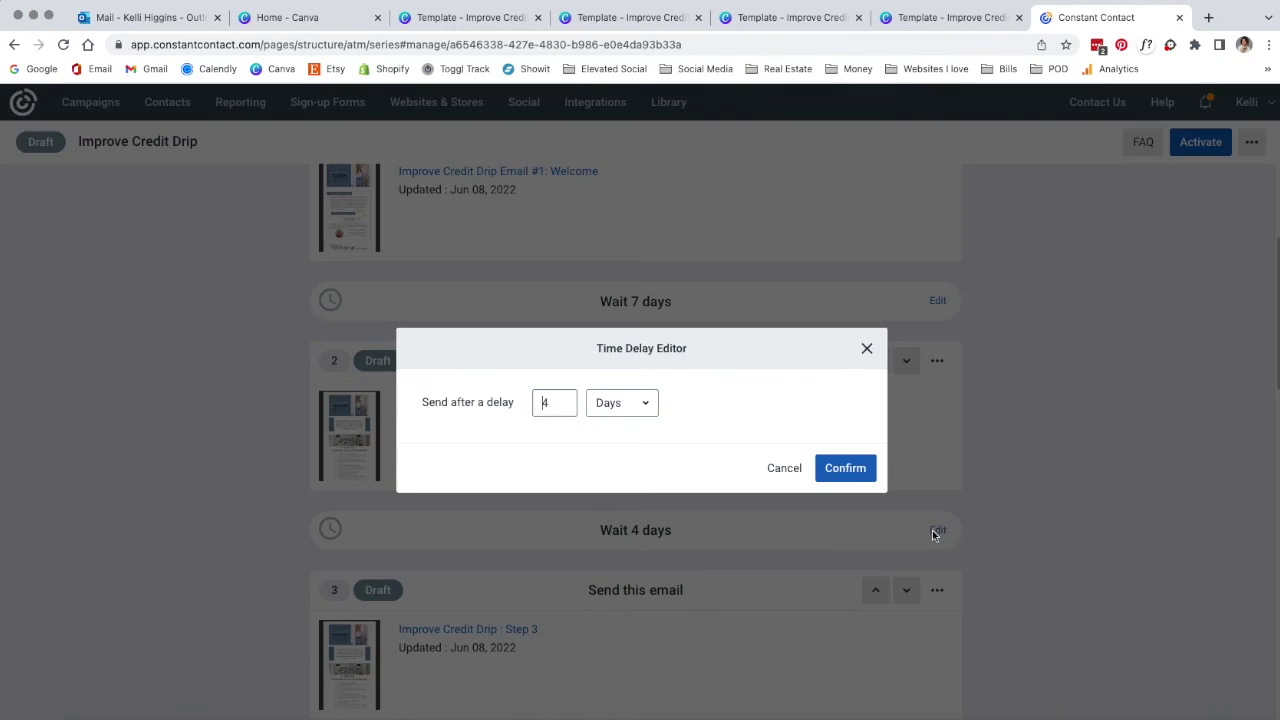
drag(557, 402, 519, 402)
key(BackSpace)
text(7)
click(848, 469)
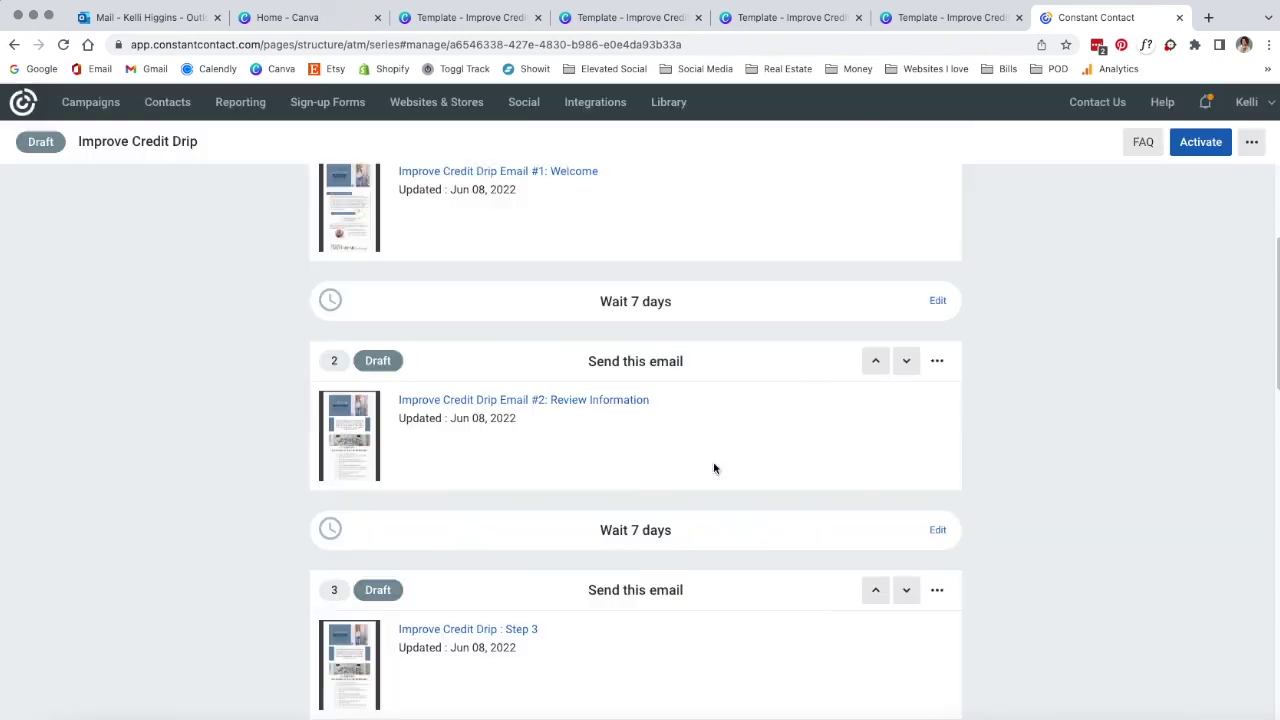
scroll(590, 500, down, 5)
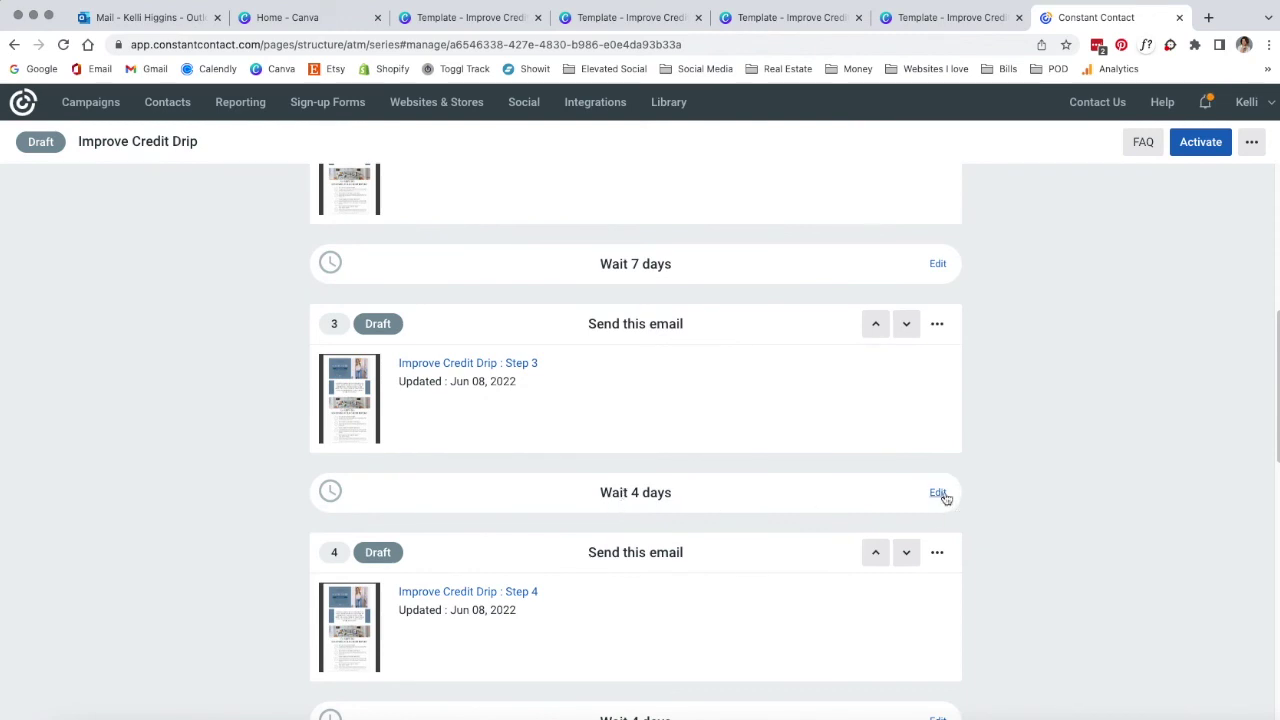
click(937, 492)
drag(575, 405, 531, 403)
text(7)
click(845, 468)
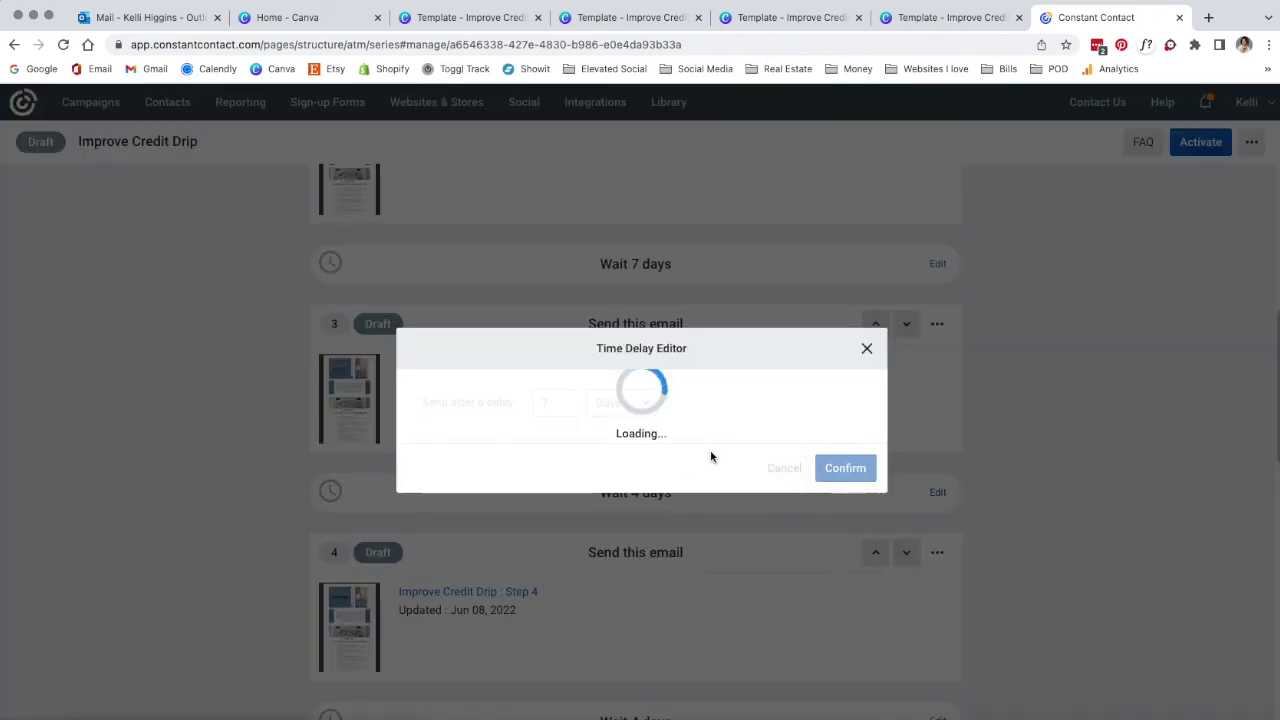
scroll(1030, 495, down, 5)
click(937, 484)
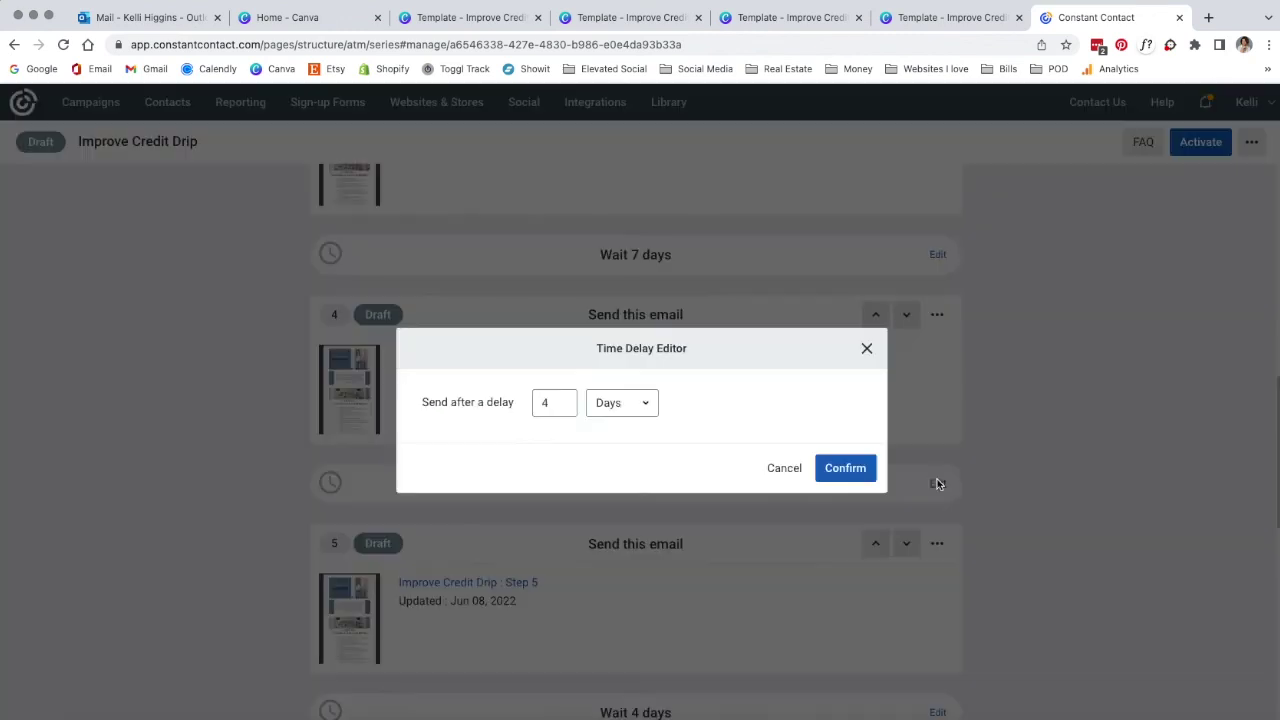
drag(574, 405, 527, 404)
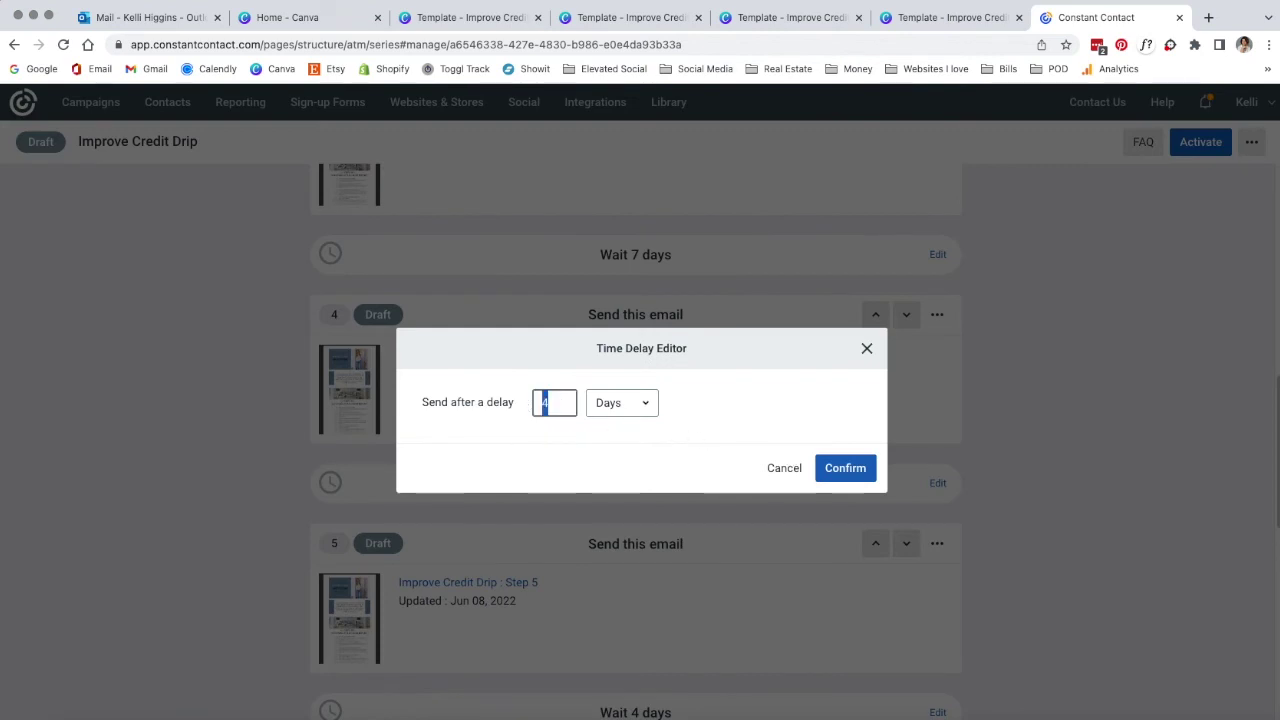
text(7)
click(849, 467)
- Change the waits after Steps 5, 6 and 7 to 7 days, then review the series
scroll(774, 608, down, 6)
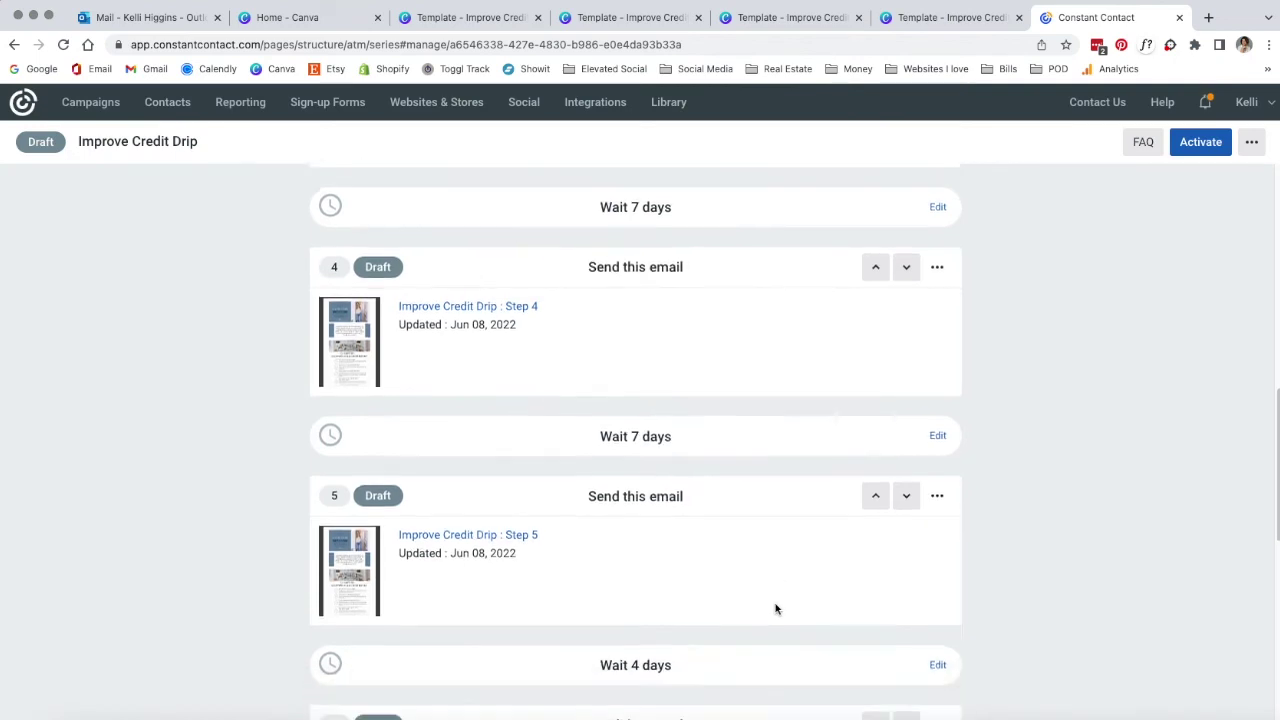
click(940, 404)
drag(576, 405, 527, 410)
text(7)
click(855, 468)
scroll(657, 585, down, 4)
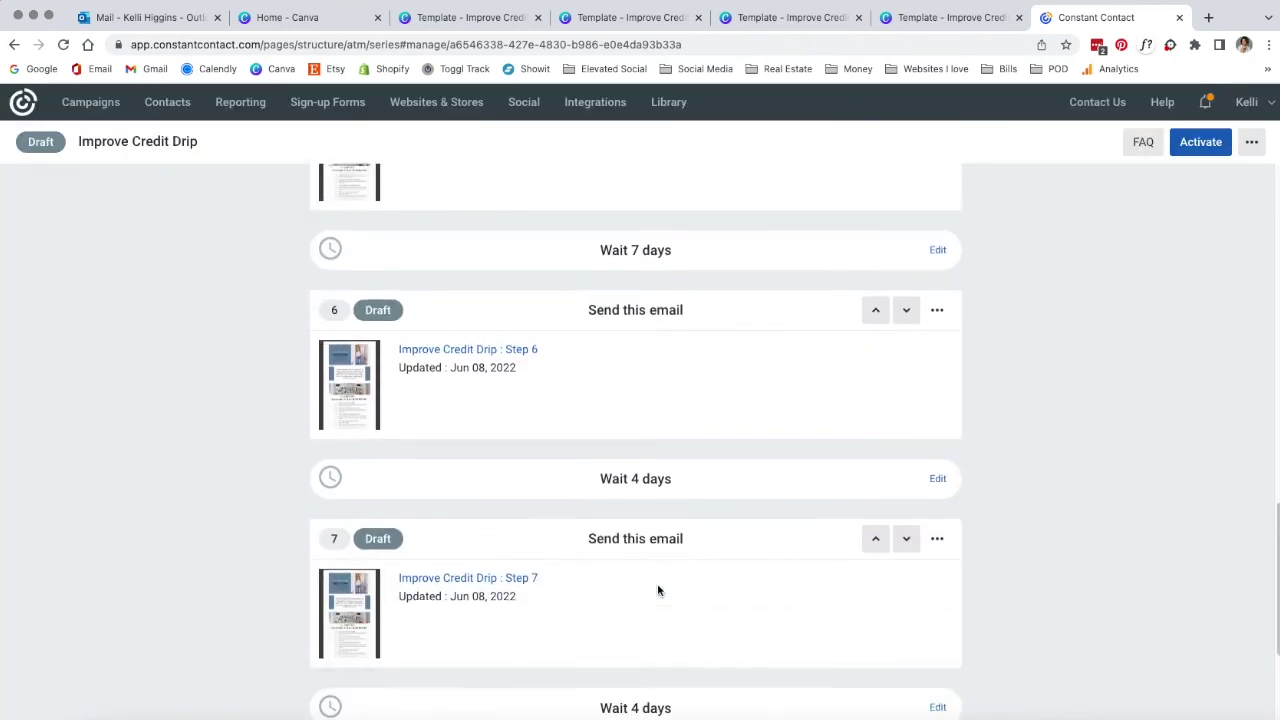
click(937, 453)
drag(552, 403, 514, 403)
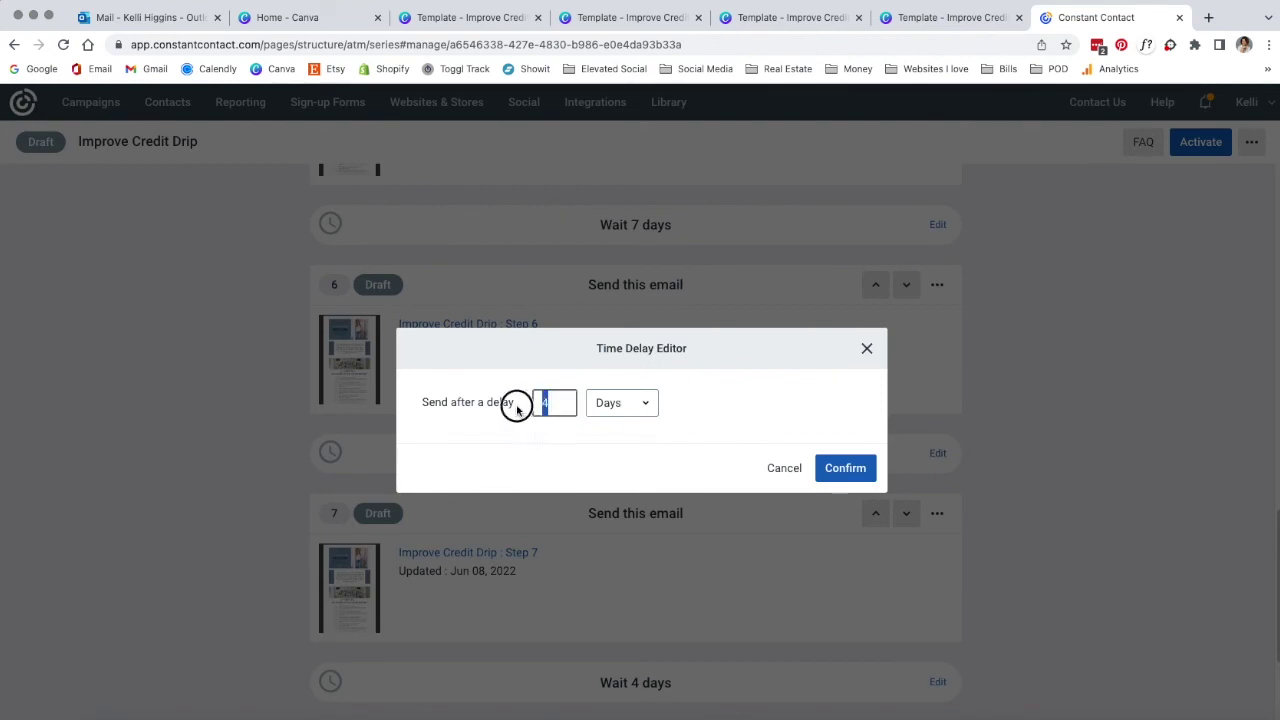
text(7)
click(828, 468)
scroll(657, 549, down, 3)
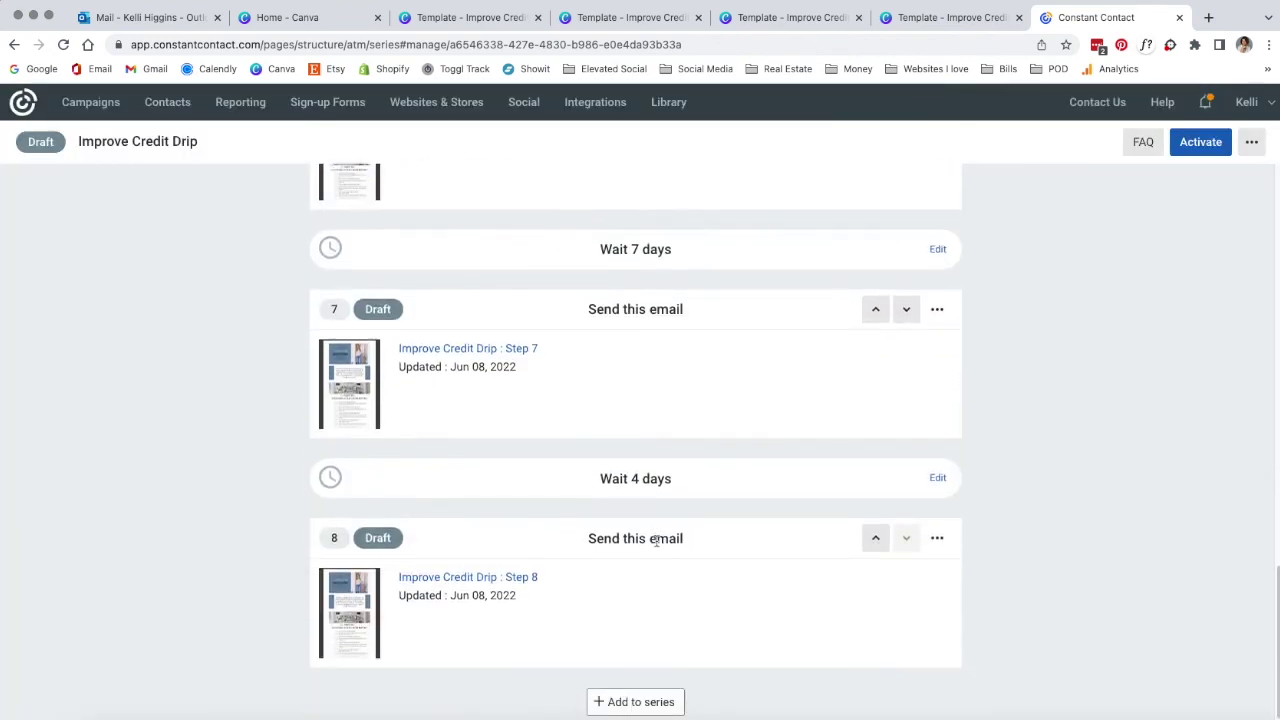
click(937, 479)
drag(546, 403, 557, 403)
text(7)
click(872, 468)
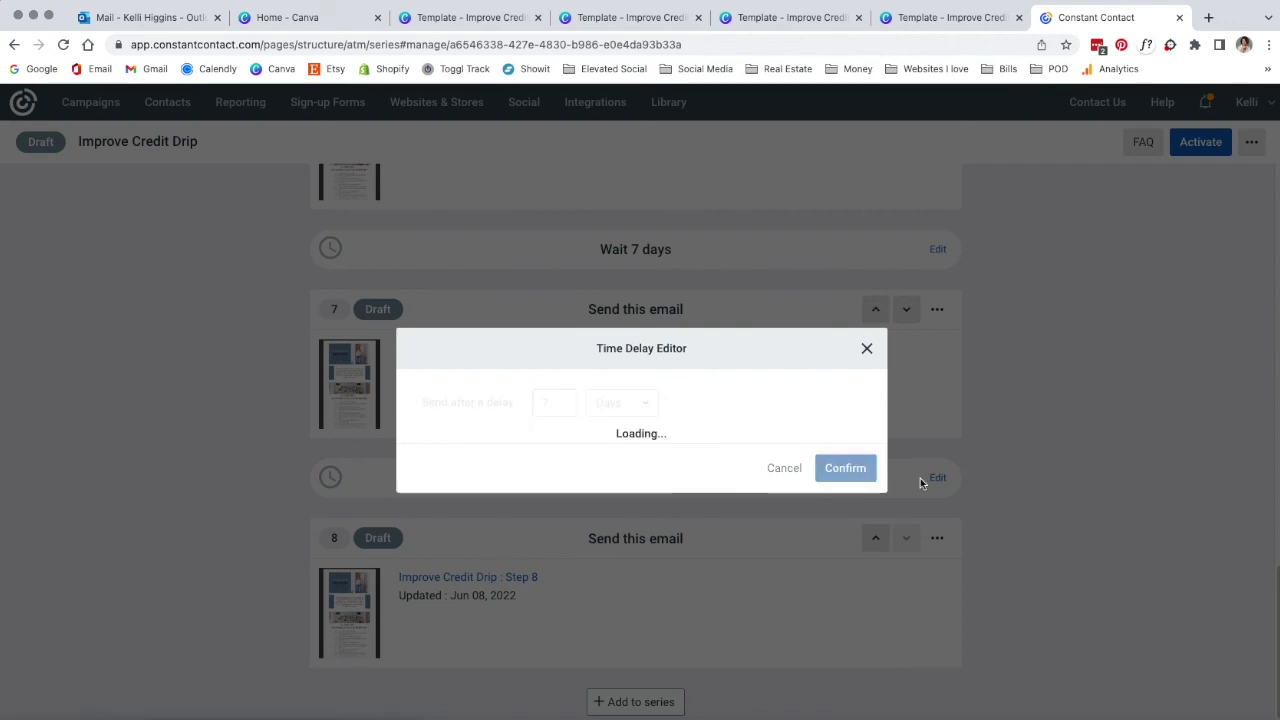
scroll(1029, 558, down, 1)
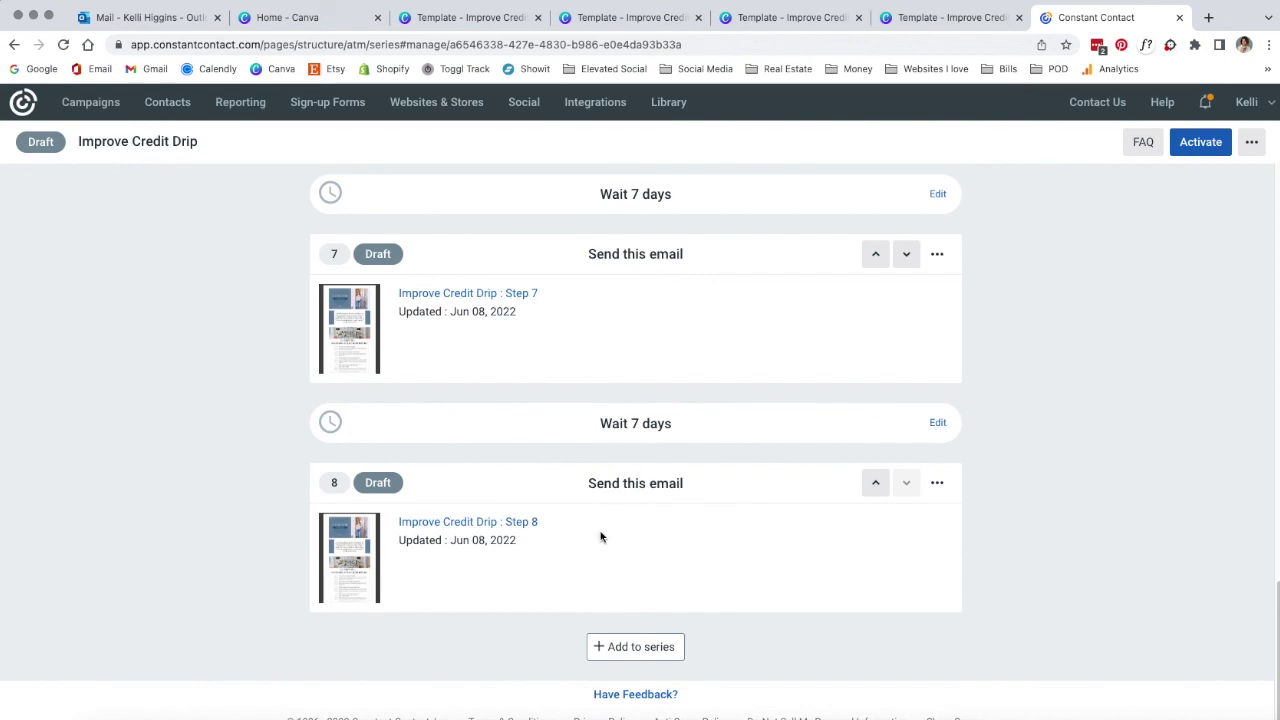
scroll(487, 614, up, 1)
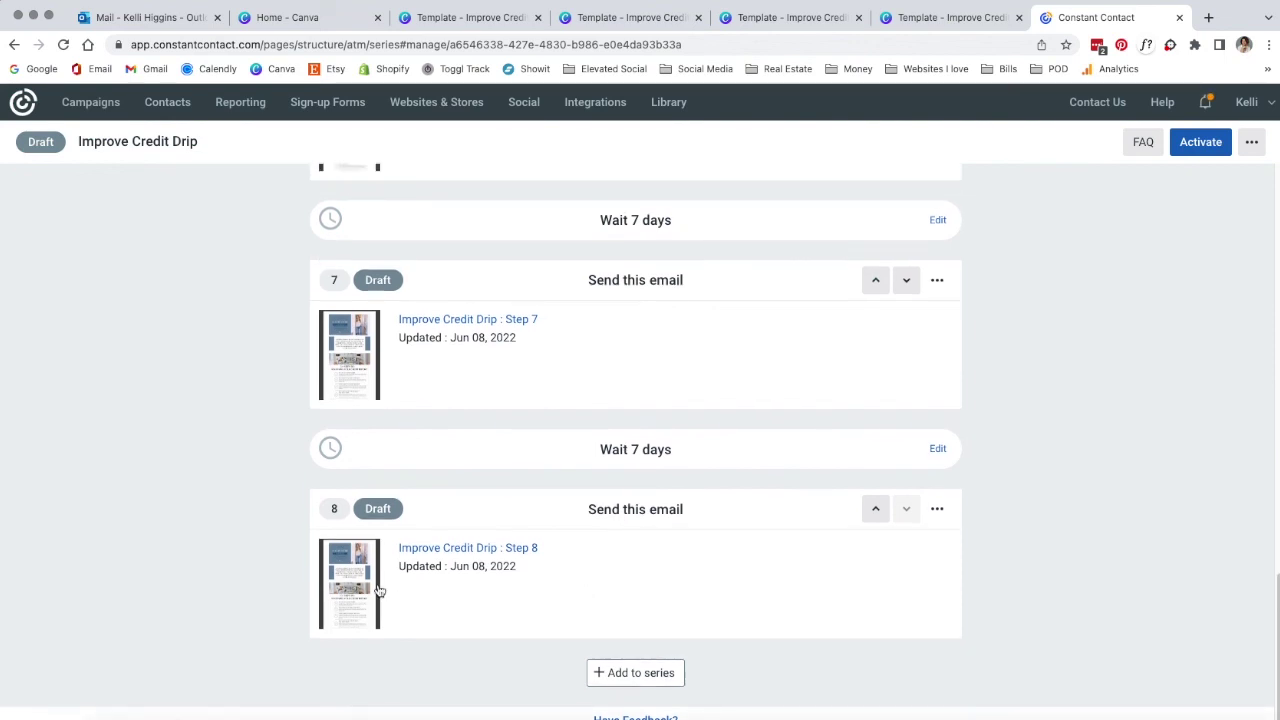
scroll(610, 590, up, 3)
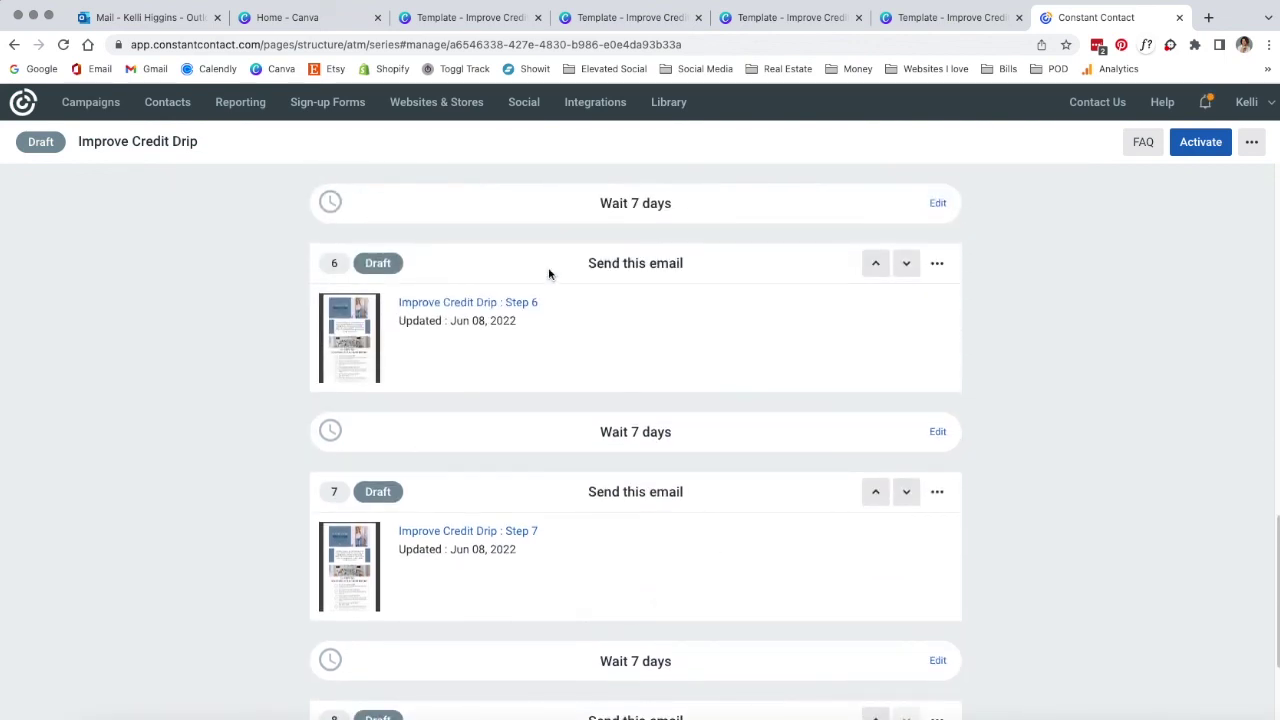
scroll(490, 516, up, 10)
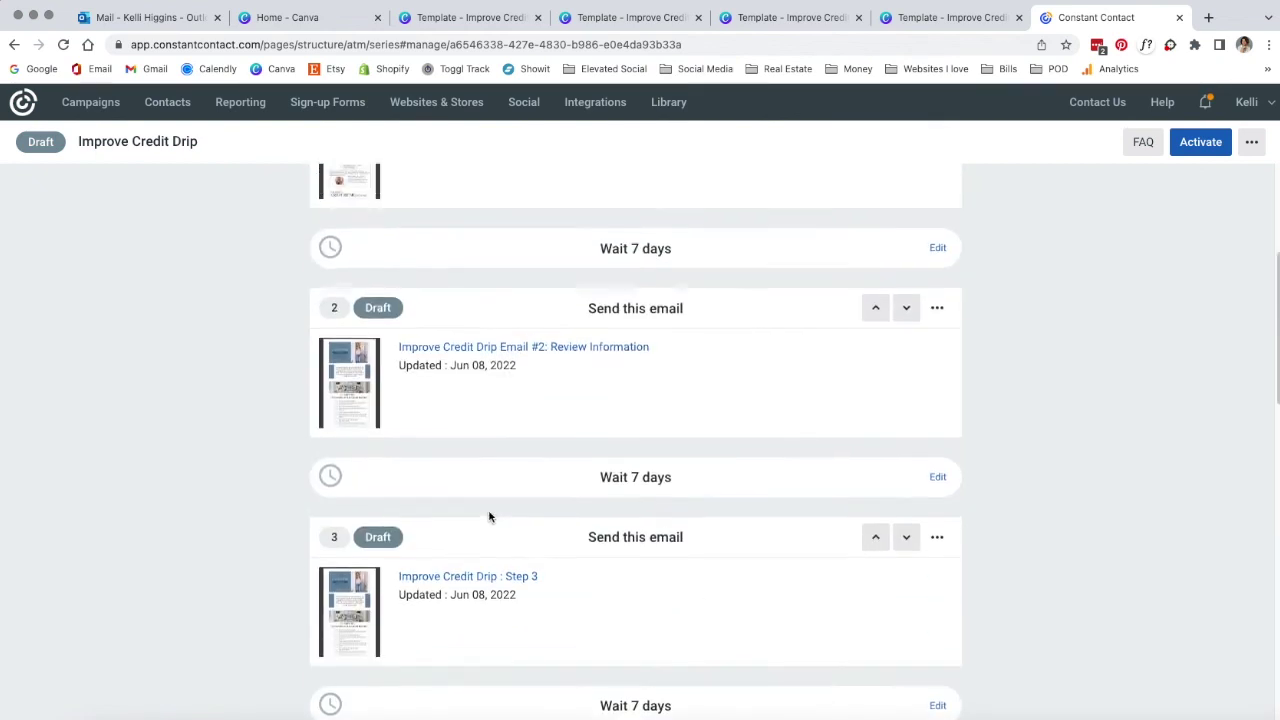
scroll(490, 518, up, 4)
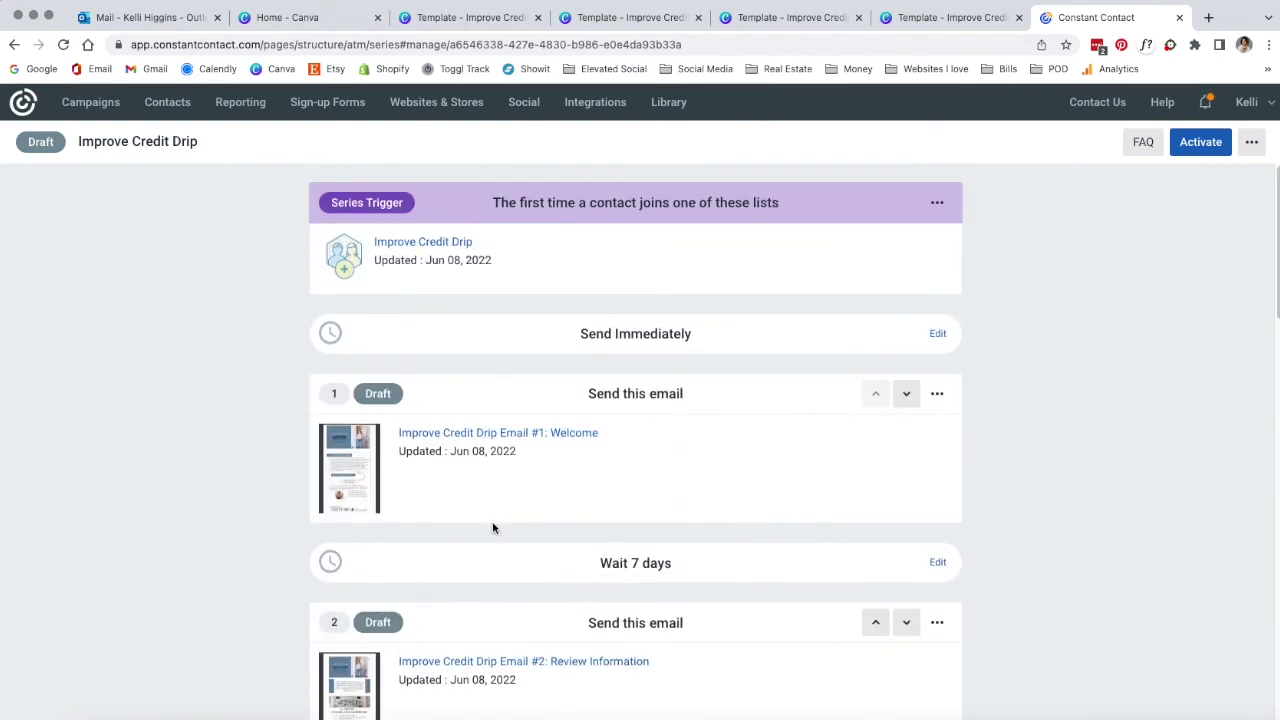
- Activate the Improve Credit Drip series and confirm the automated list-join activation
click(1199, 146)
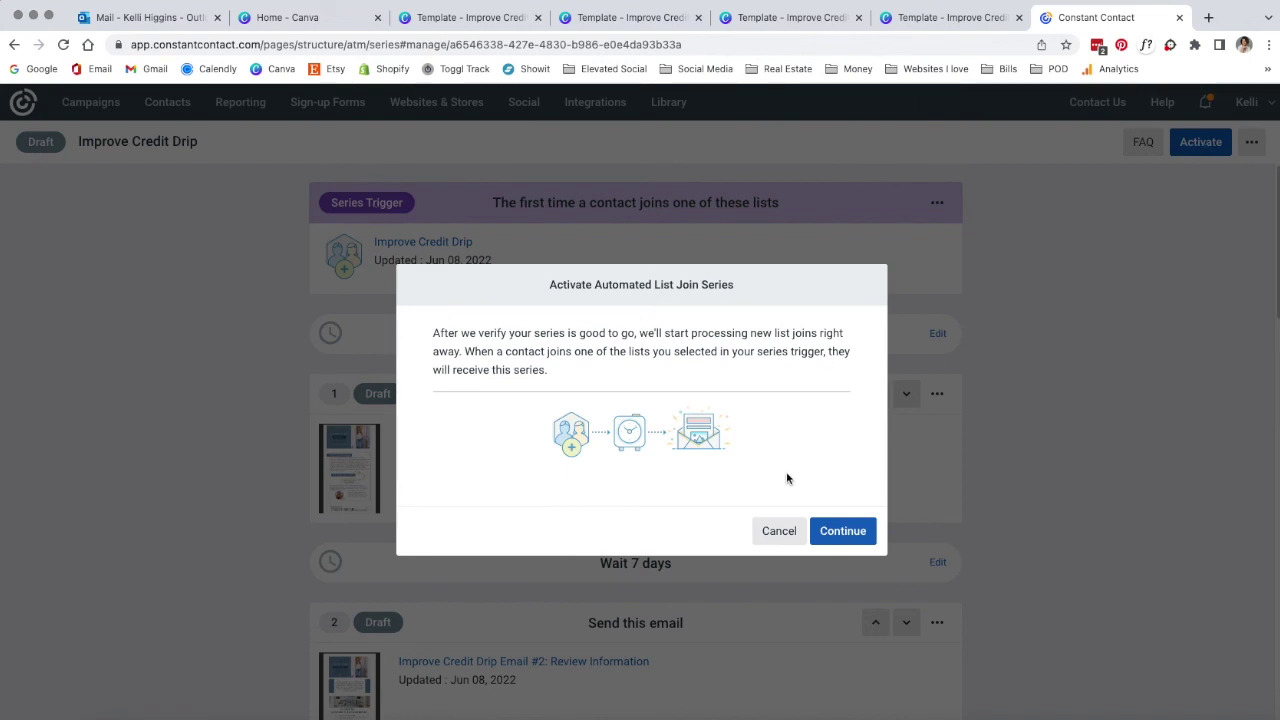
click(843, 533)
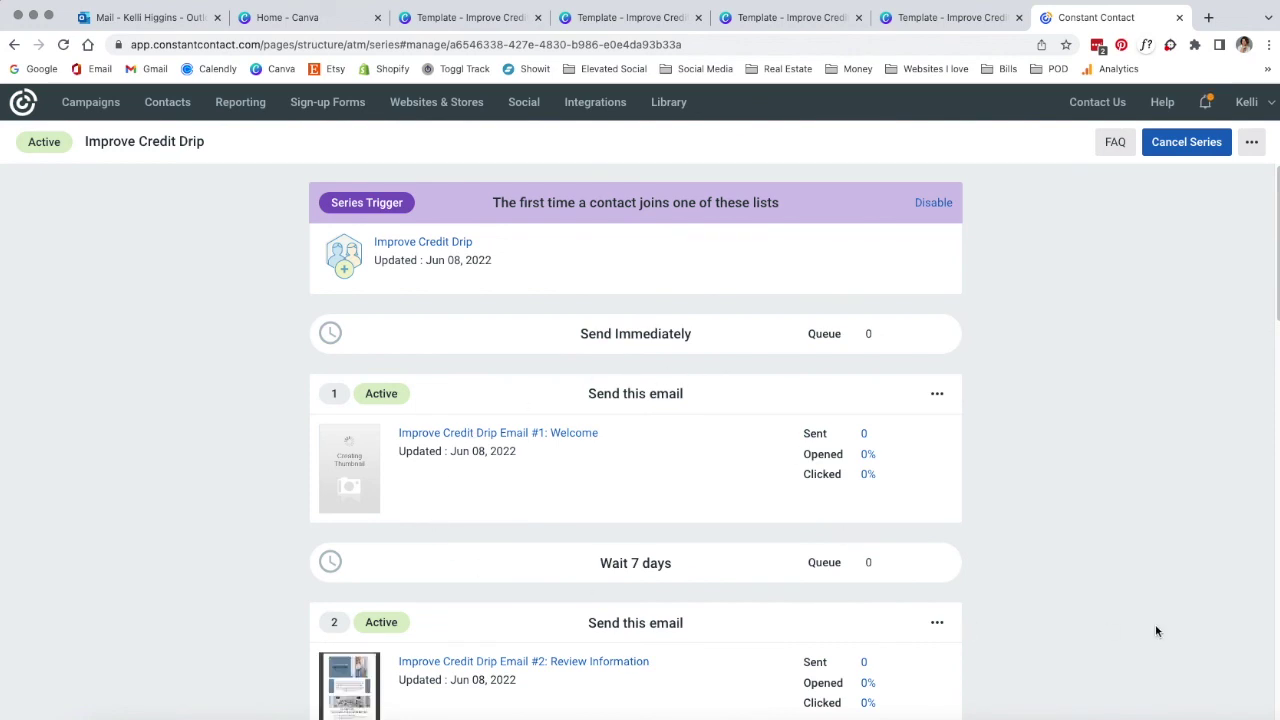
scroll(1155, 630, down, 4)
scroll(1155, 630, up, 3)
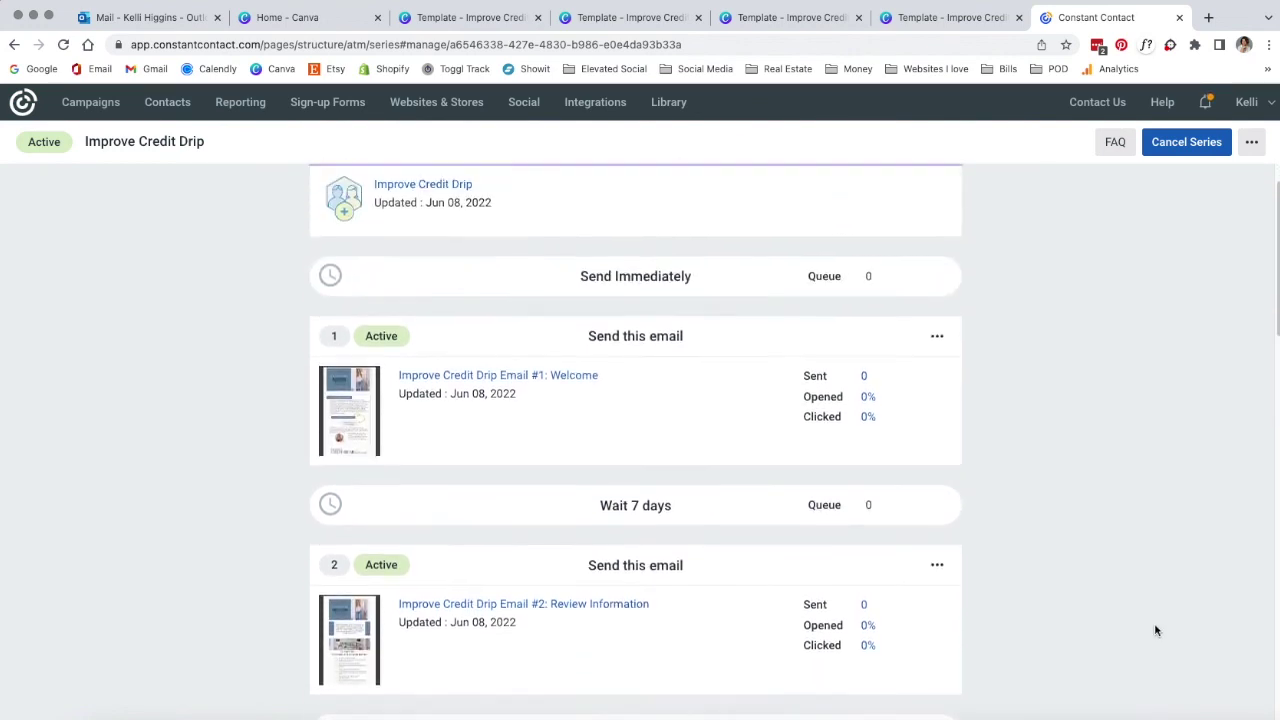
scroll(1155, 630, up, 1)
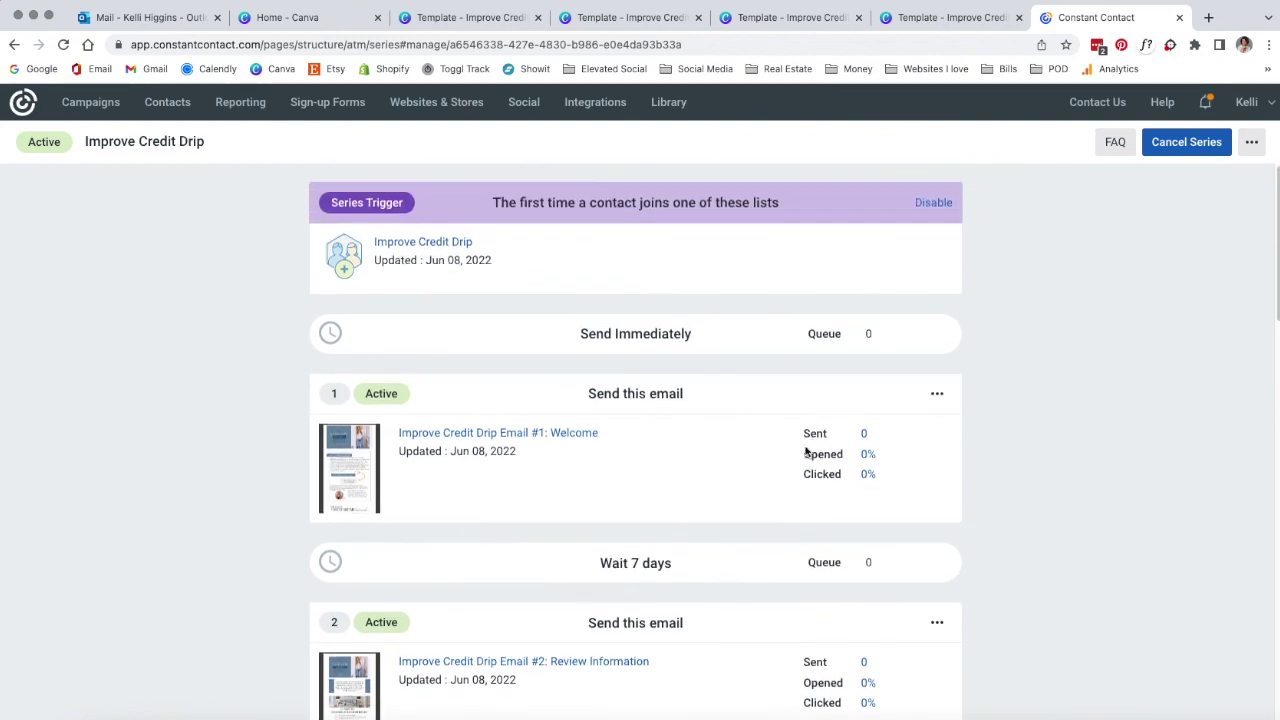
scroll(830, 518, down, 3)
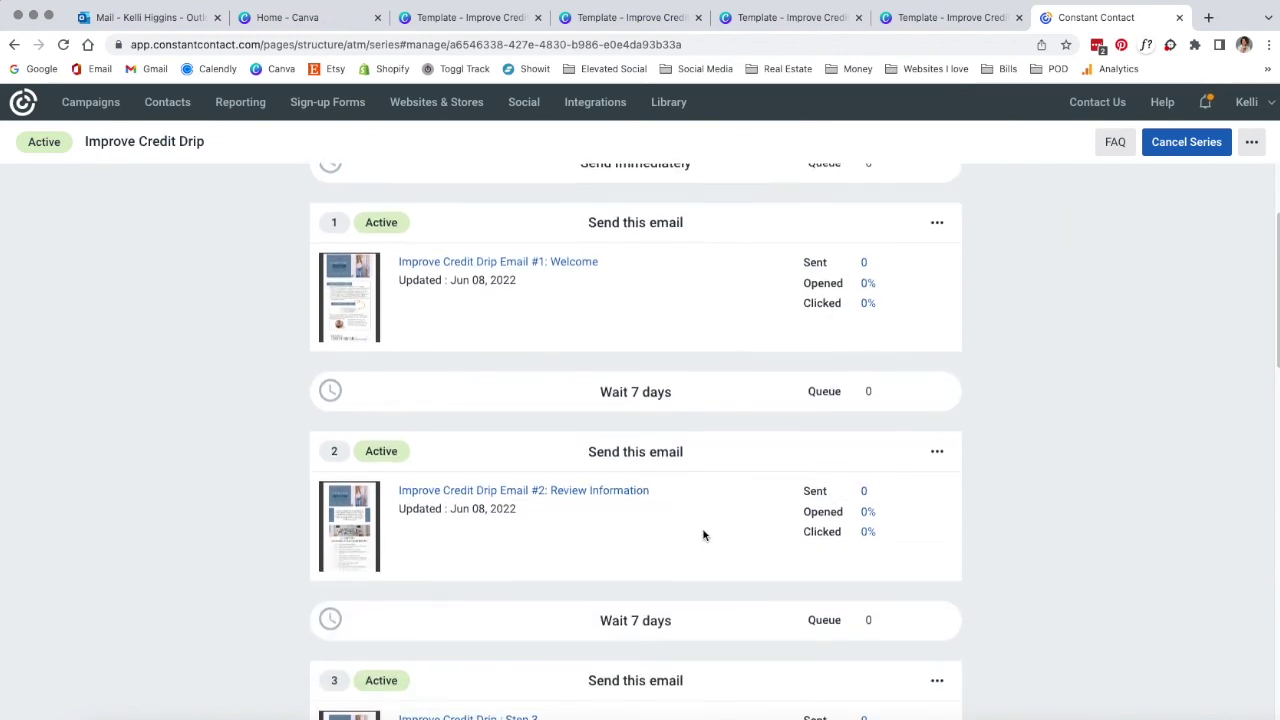
scroll(702, 532, down, 10)
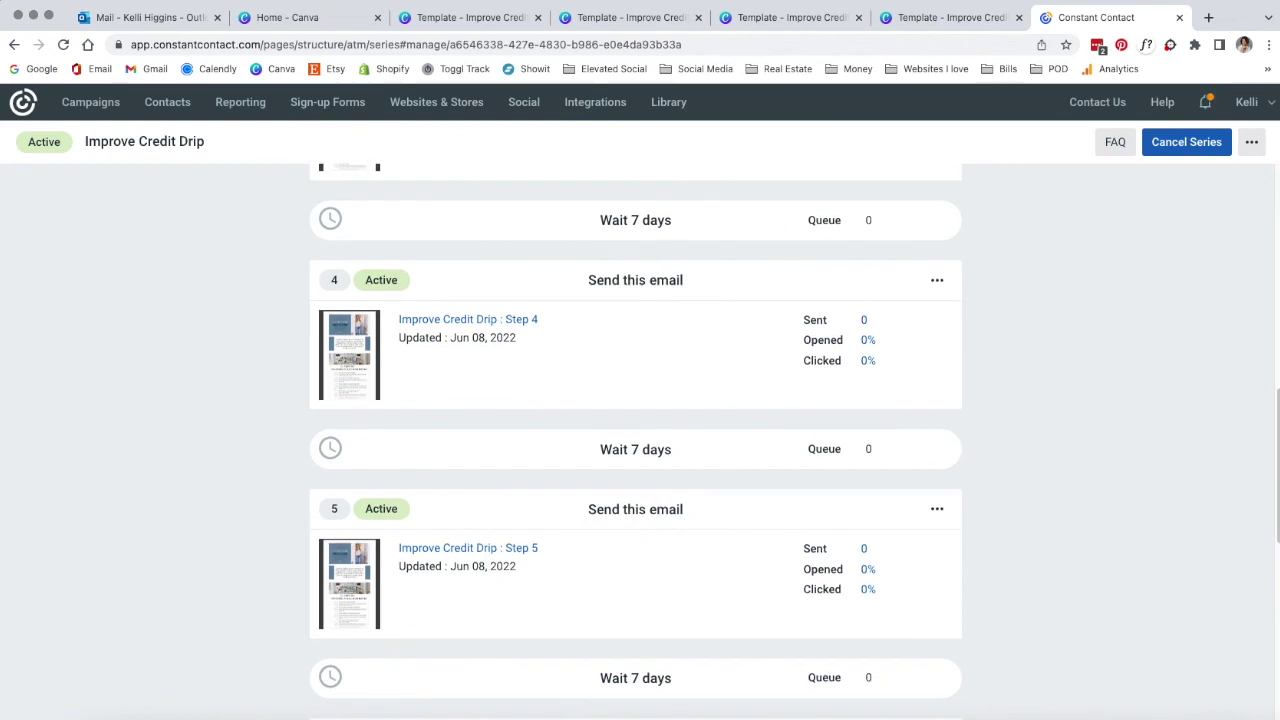
scroll(1052, 618, down, 4)
scroll(1036, 592, down, 8)
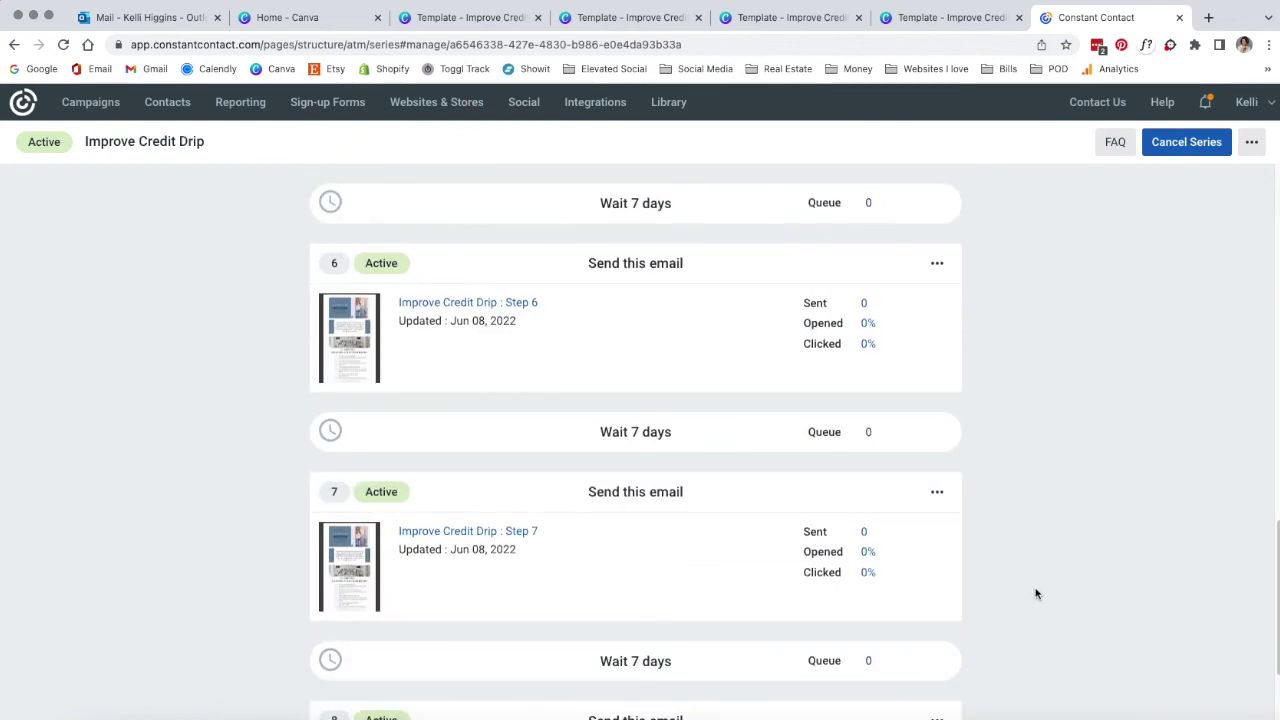
scroll(1027, 590, up, 1)
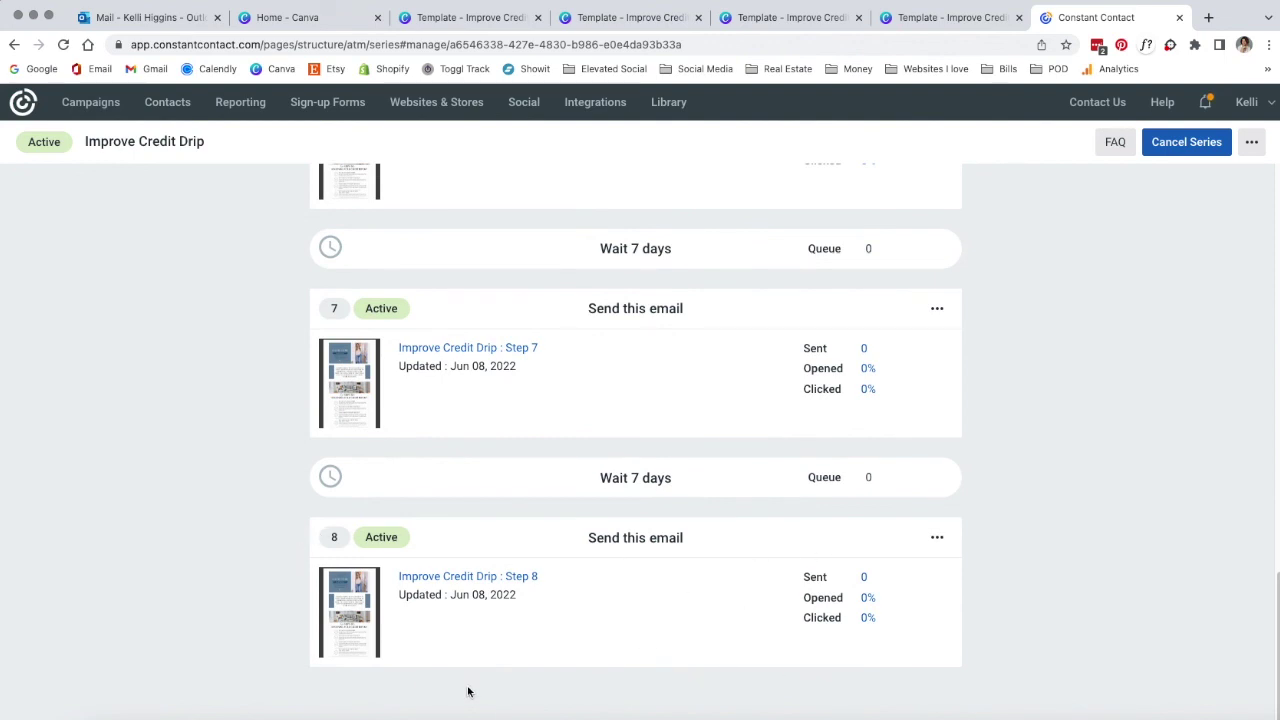
scroll(620, 423, up, 3)
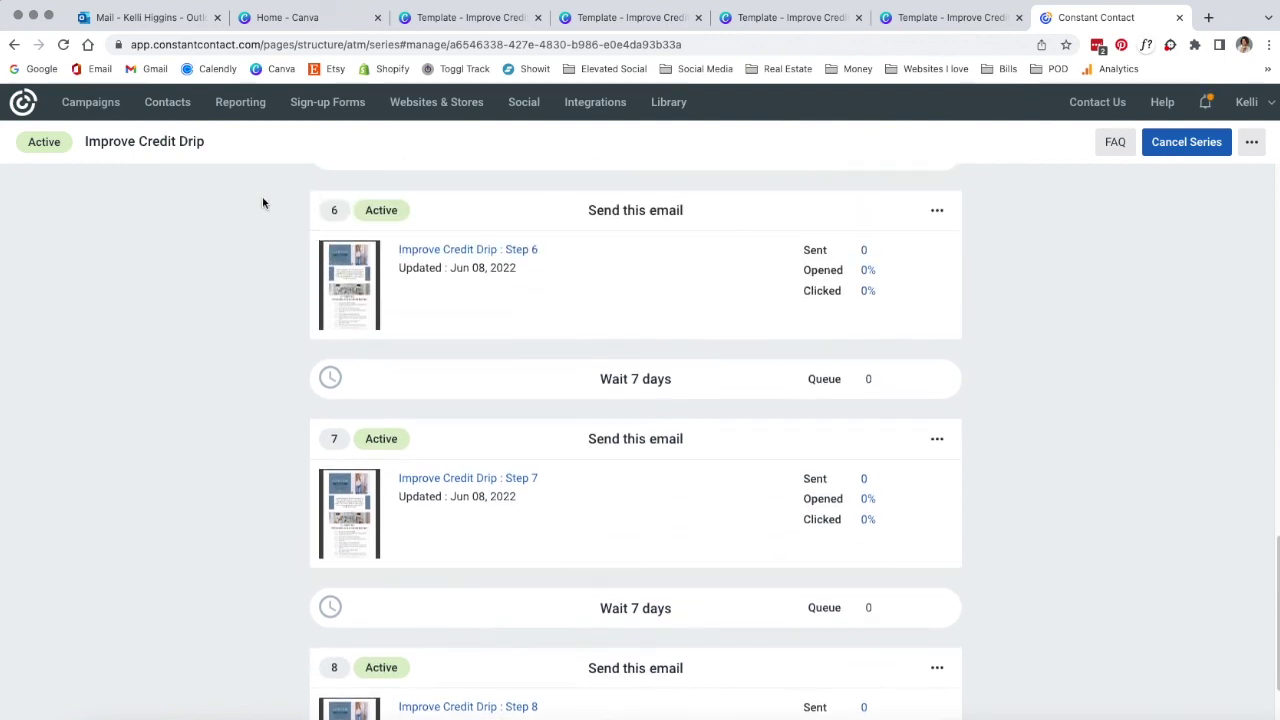
scroll(316, 608, down, 2)
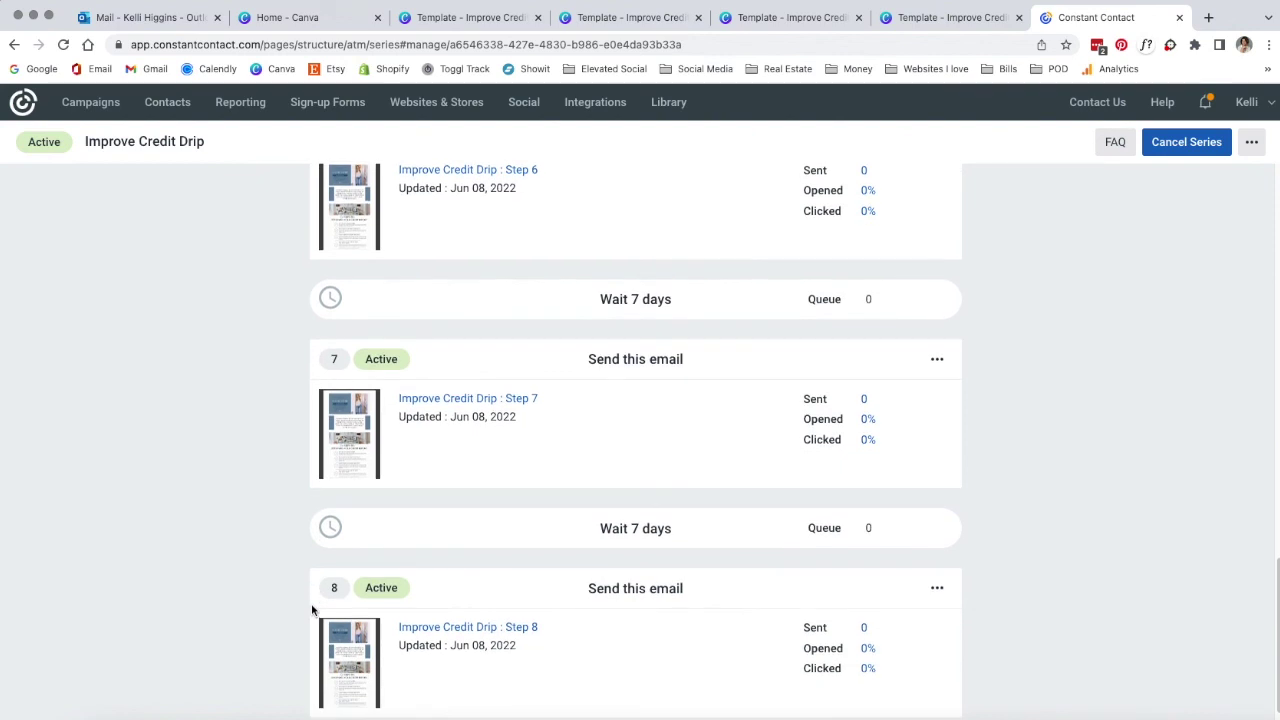